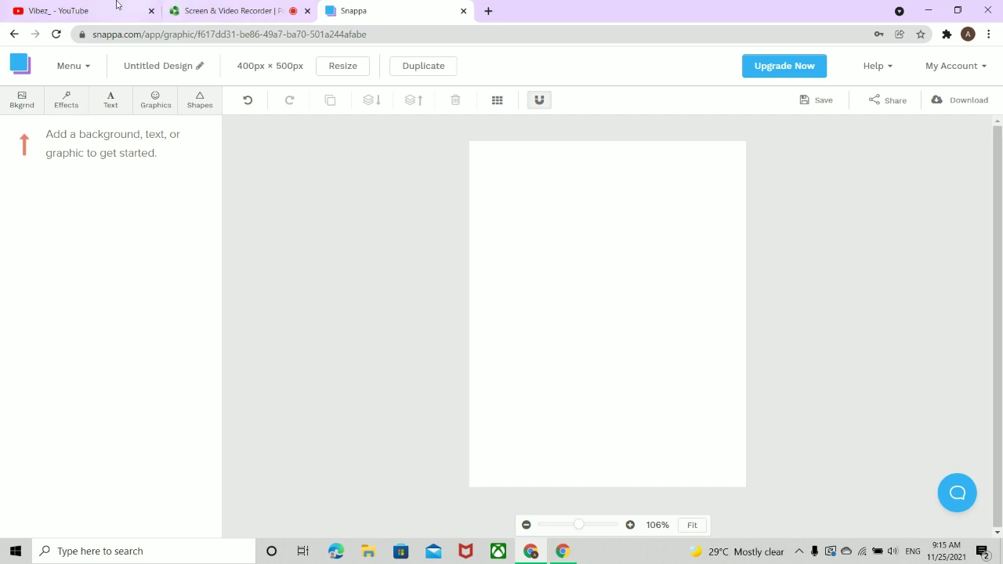
- Switch to YouTube to view the channel's About page, and return to the blank Snappa design
left_click(116, 11)
left_click(534, 296)
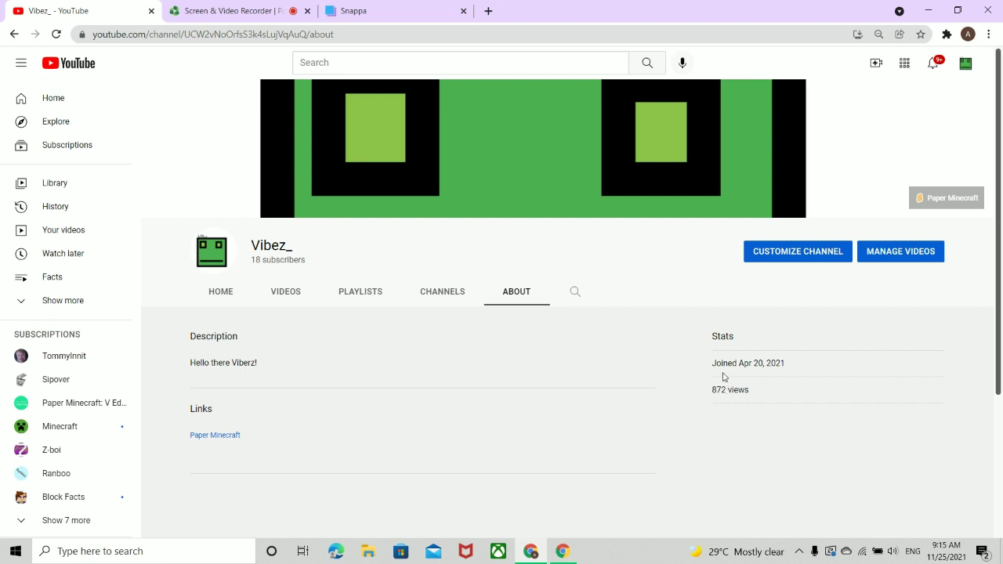
left_click(406, 6)
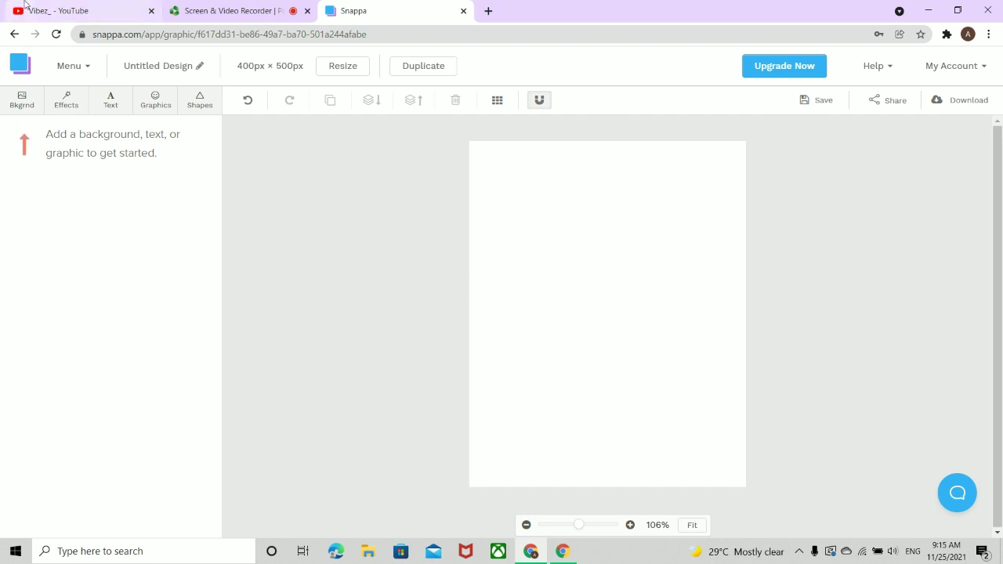
- Search the background photos for "spider man" and look through the results for a suitable image
left_click(6, 110)
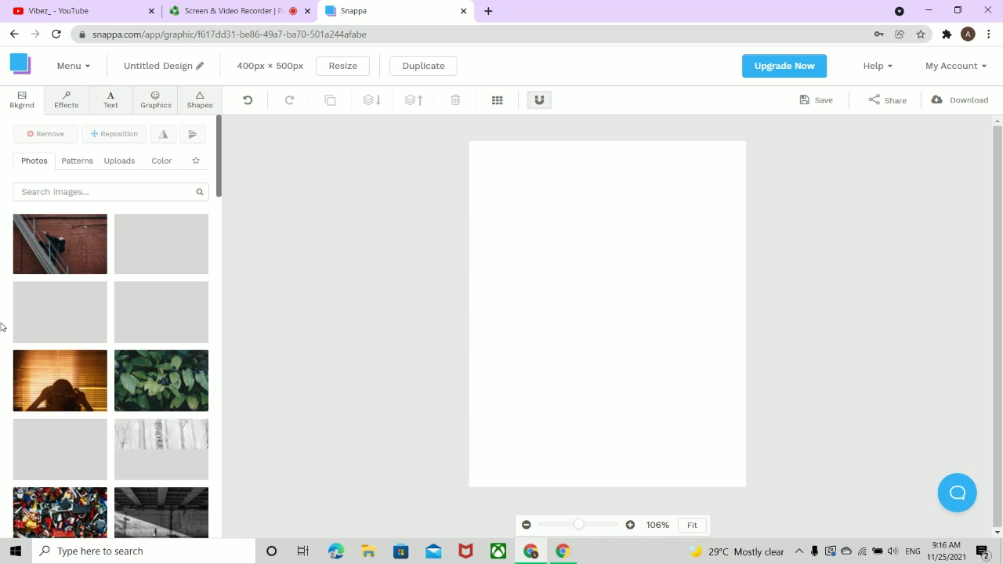
left_click(54, 196)
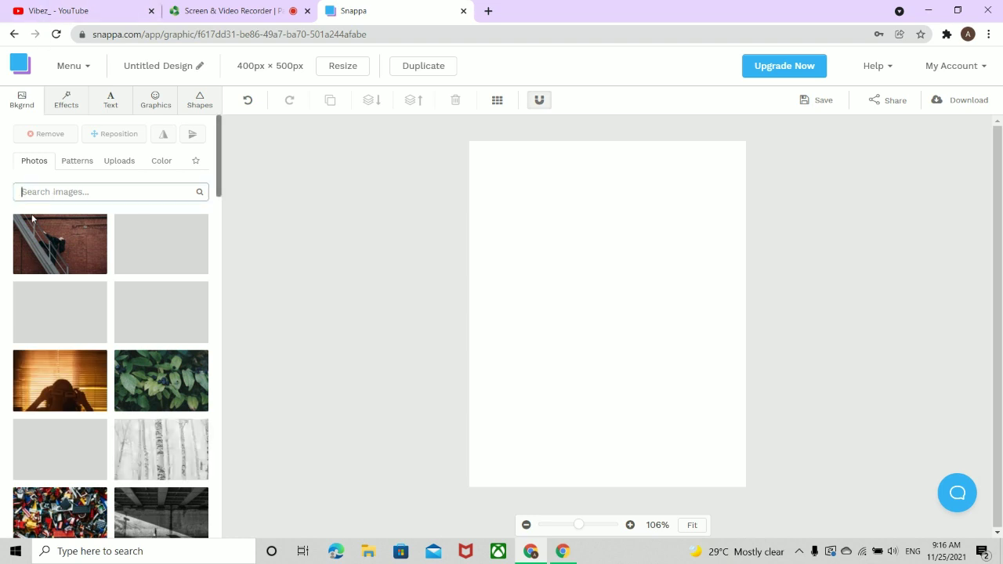
type("spider man")
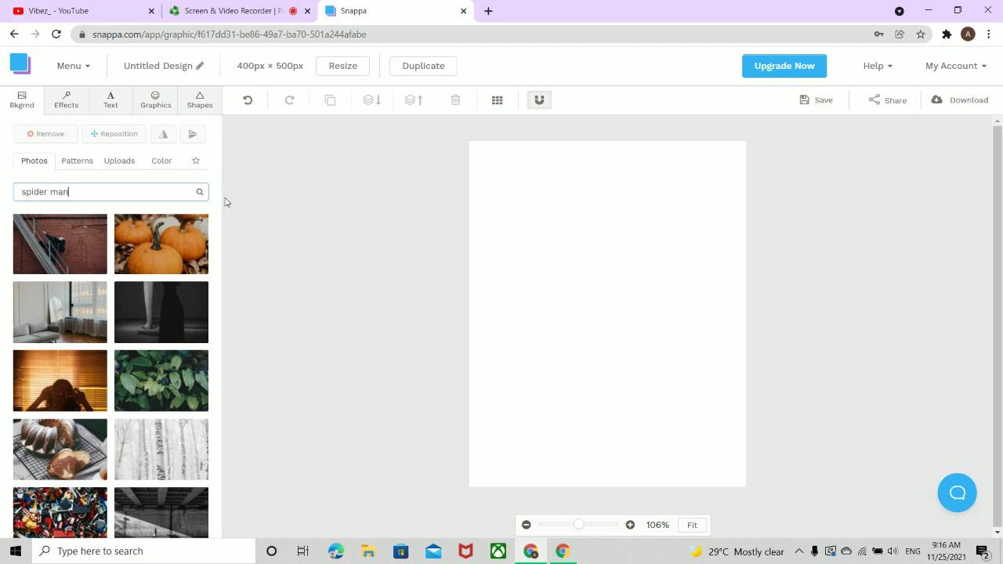
left_click(201, 191)
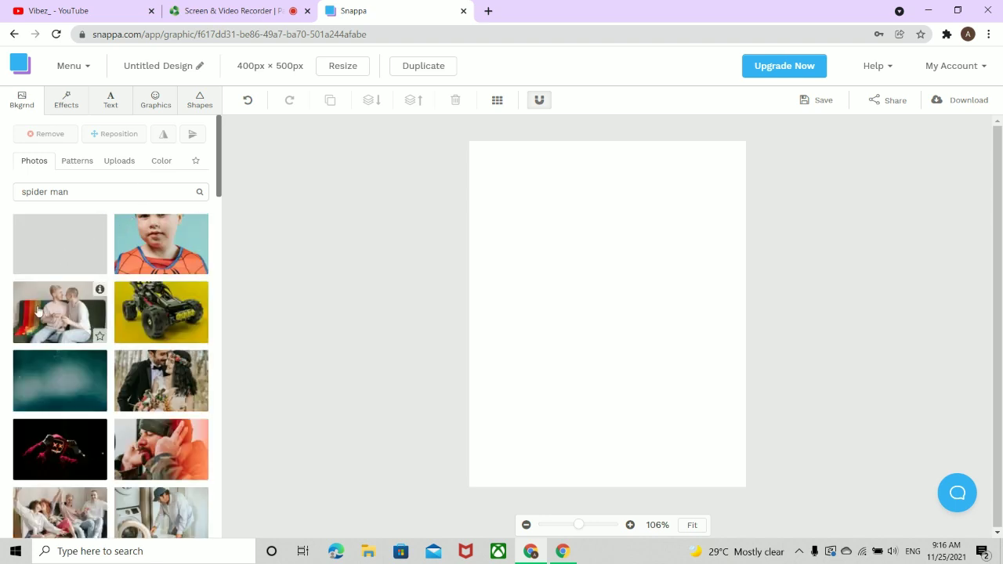
scroll(91, 338, "down", 1)
scroll(91, 339, "down", 5)
scroll(157, 423, "down", 5)
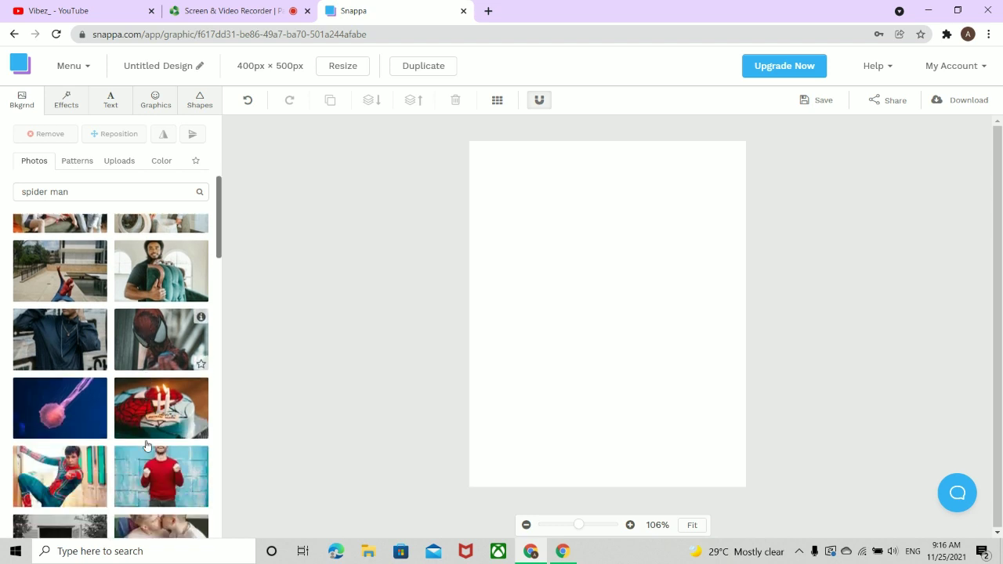
scroll(160, 404, "down", 5)
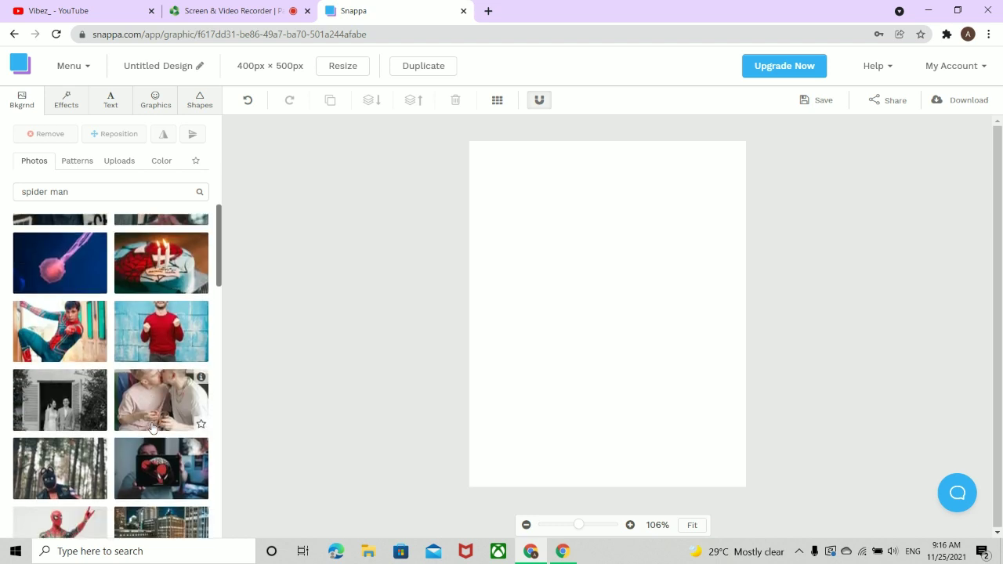
scroll(114, 396, "down", 4)
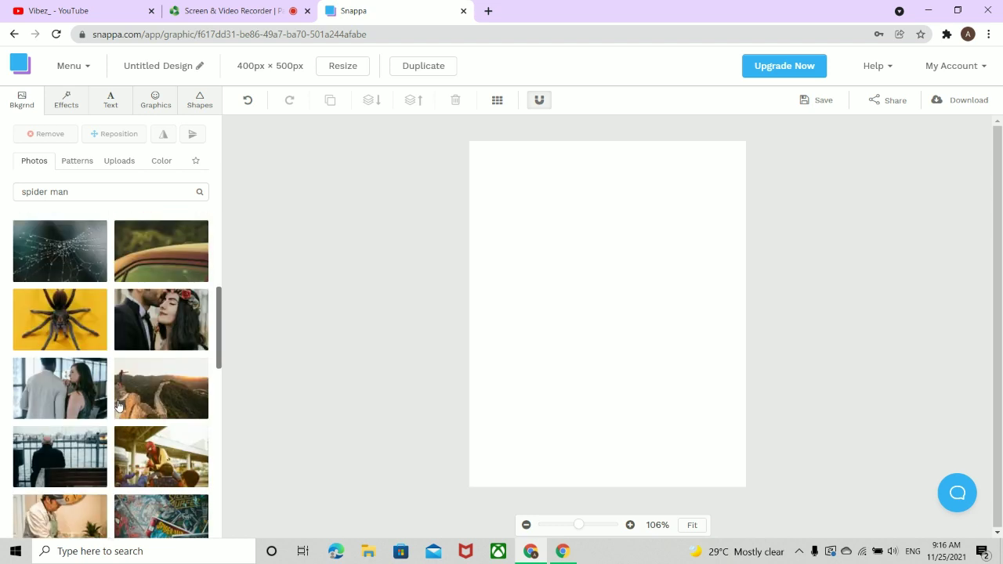
scroll(105, 381, "up", 2)
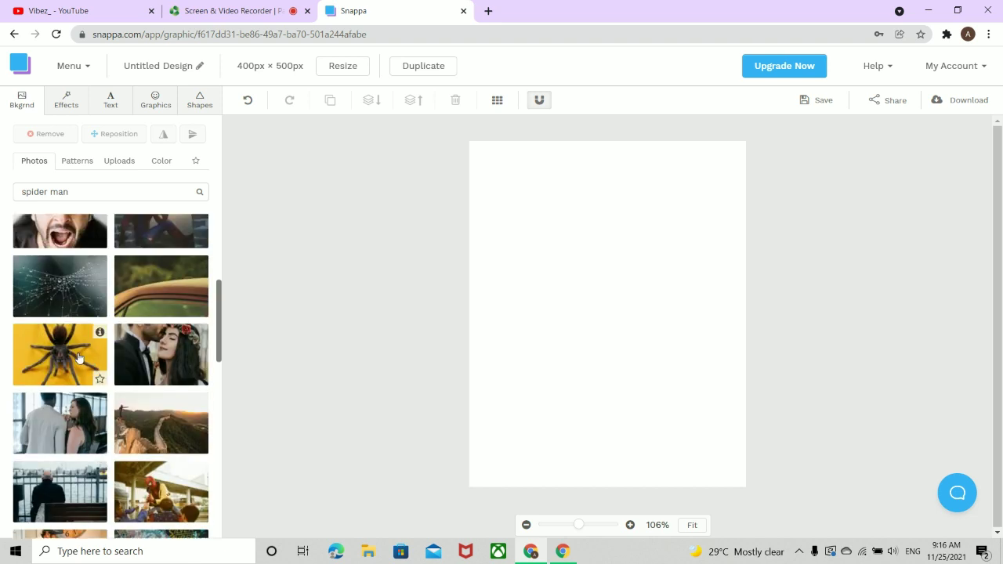
scroll(47, 301, "up", 8)
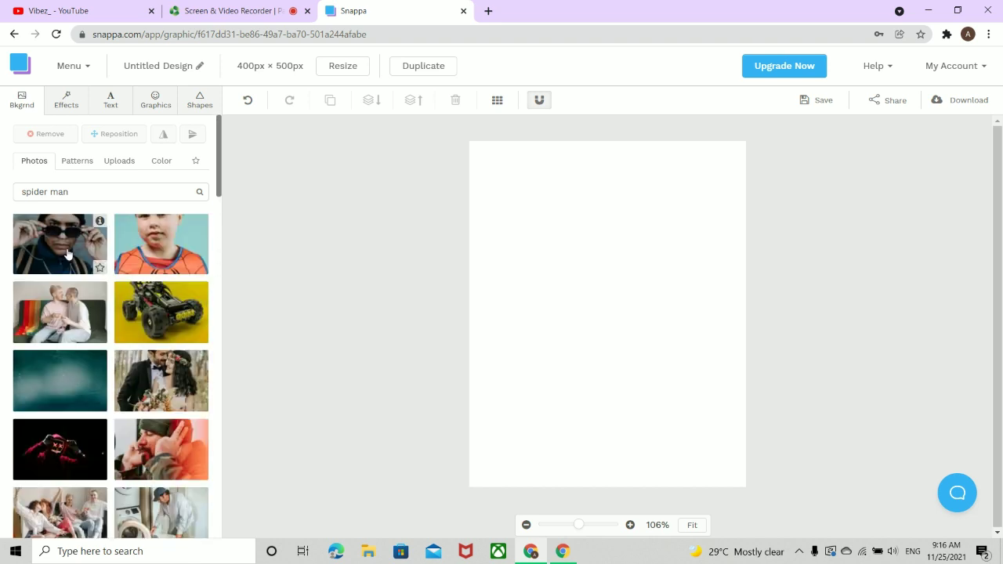
- Search the background photos for "galexy" and apply the dark blue and pink nebula with the bright white core as the background
left_click_drag(78, 193, 9, 185)
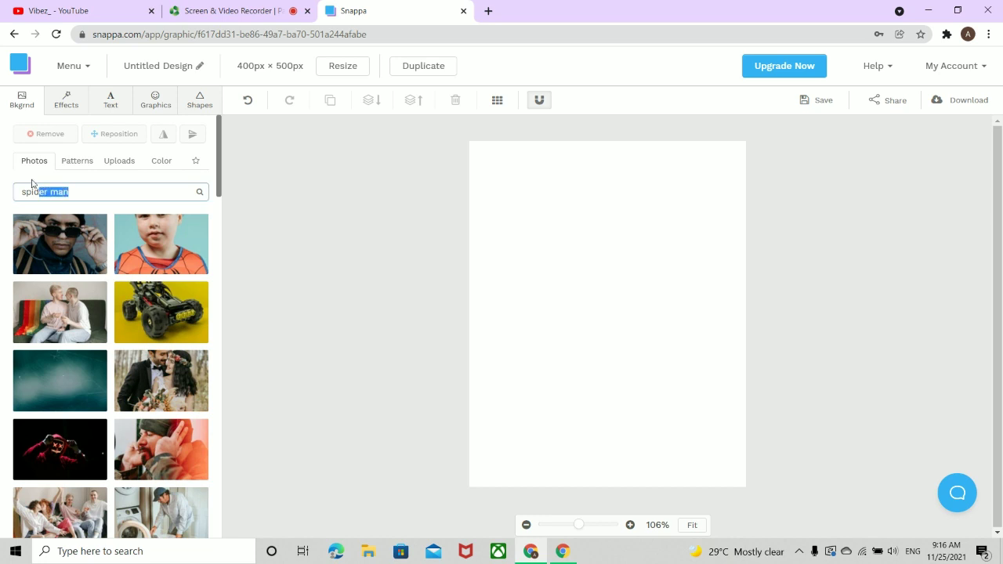
key("BackSpace")
type("alexy")
left_click(56, 195)
left_click(201, 192)
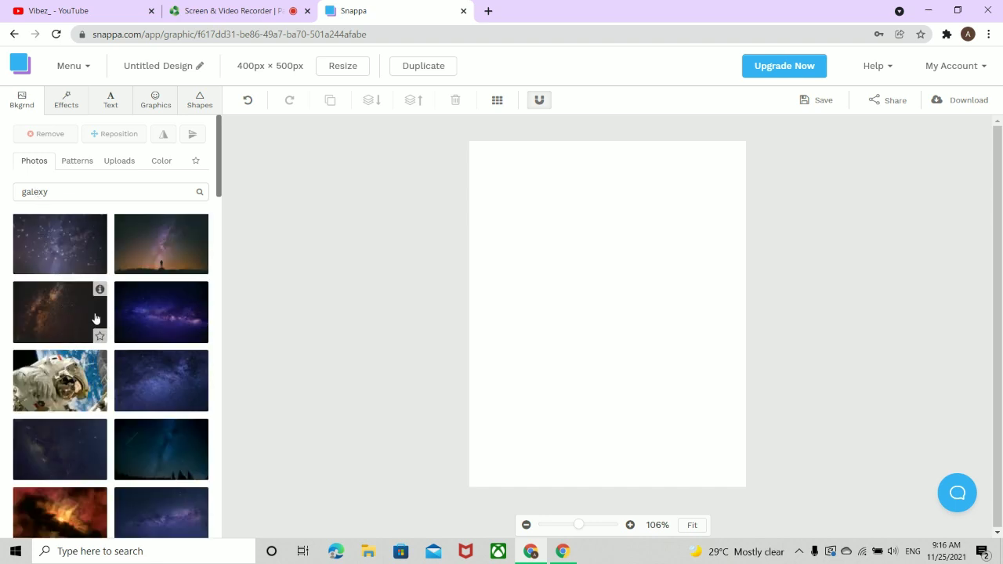
scroll(154, 274, "down", 3)
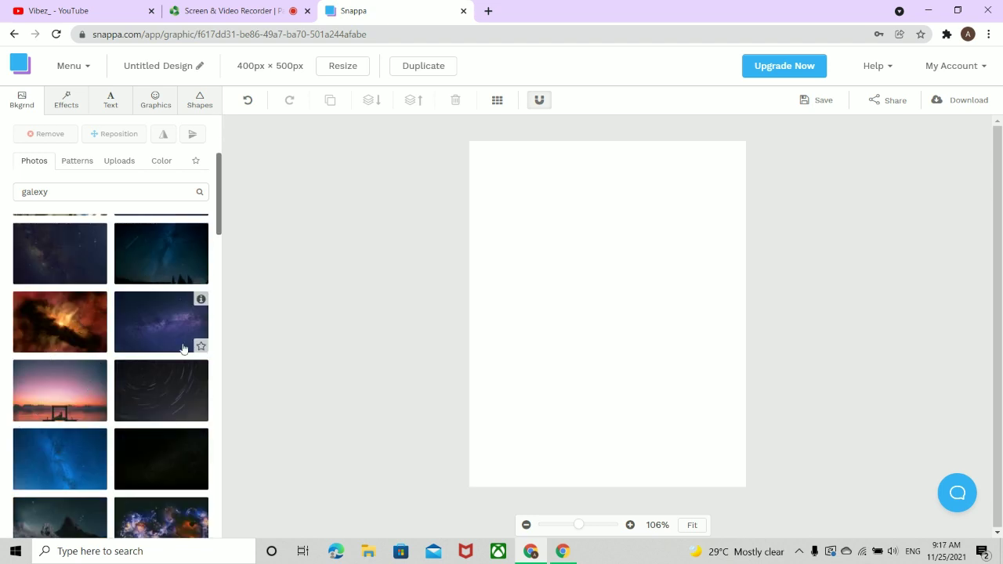
scroll(27, 355, "down", 2)
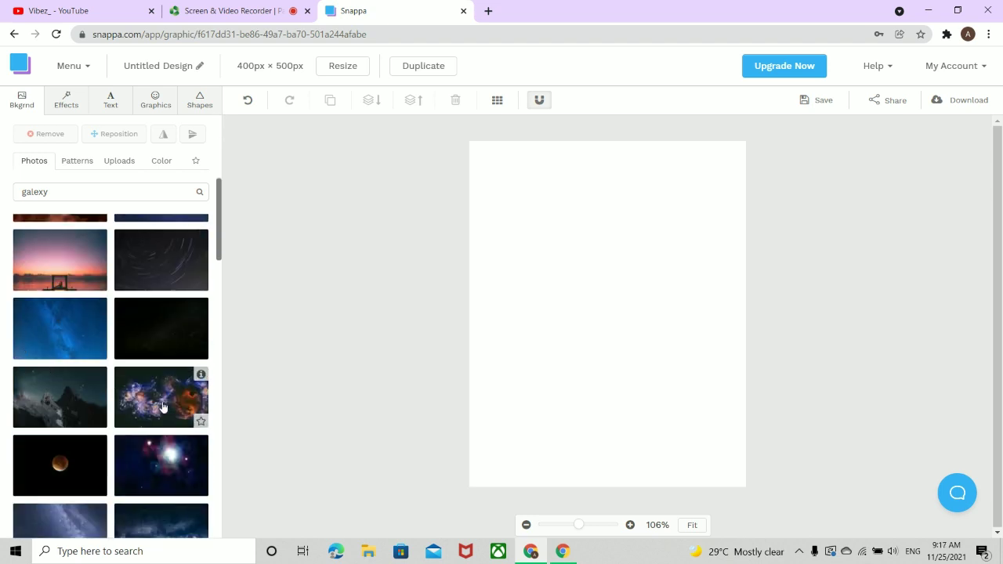
left_click(155, 465)
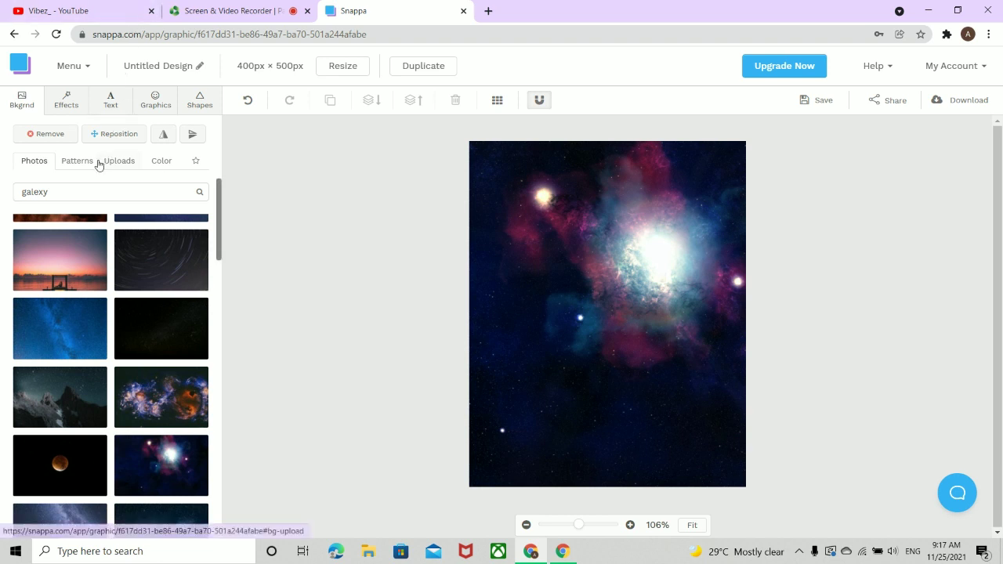
- Look through the available background patterns
left_click(90, 159)
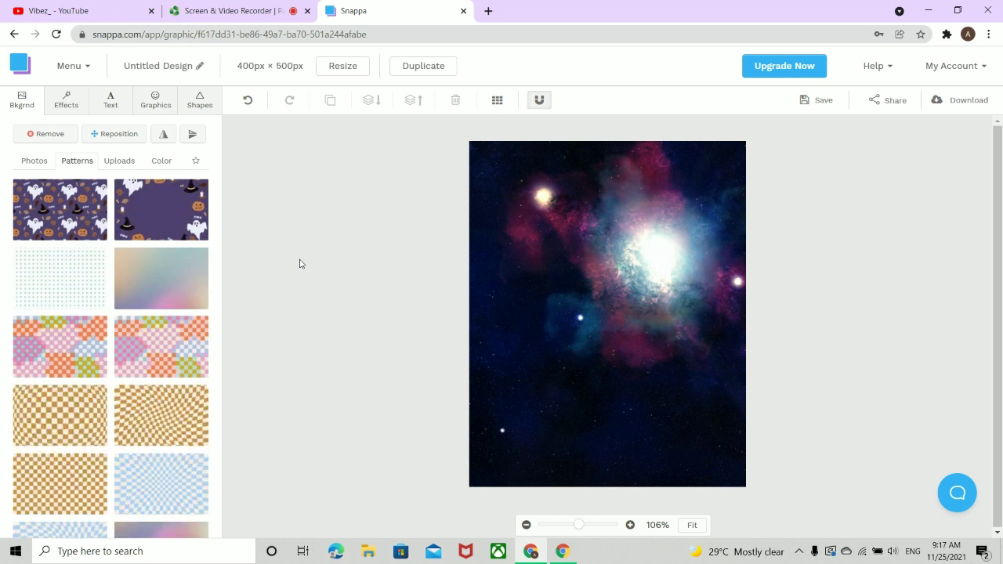
scroll(174, 336, "down", 8)
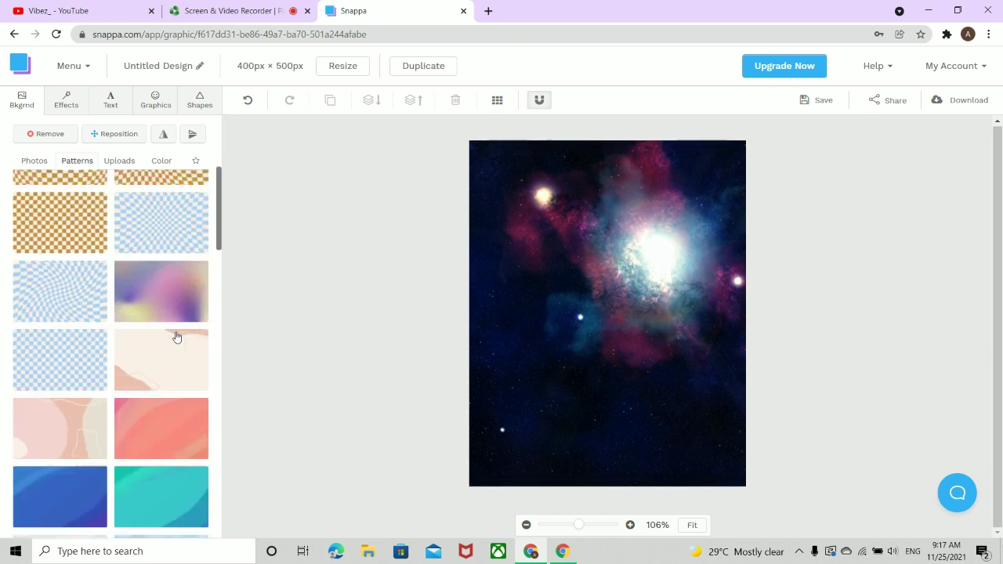
scroll(174, 336, "up", 4)
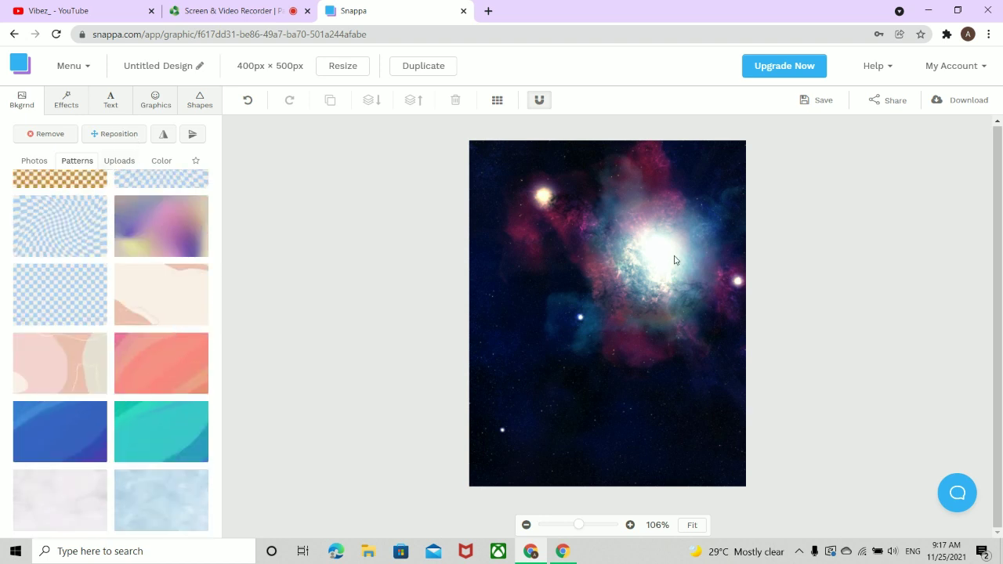
- Set the background's Darken effect to 26, keeping Blur at 0
left_click(66, 102)
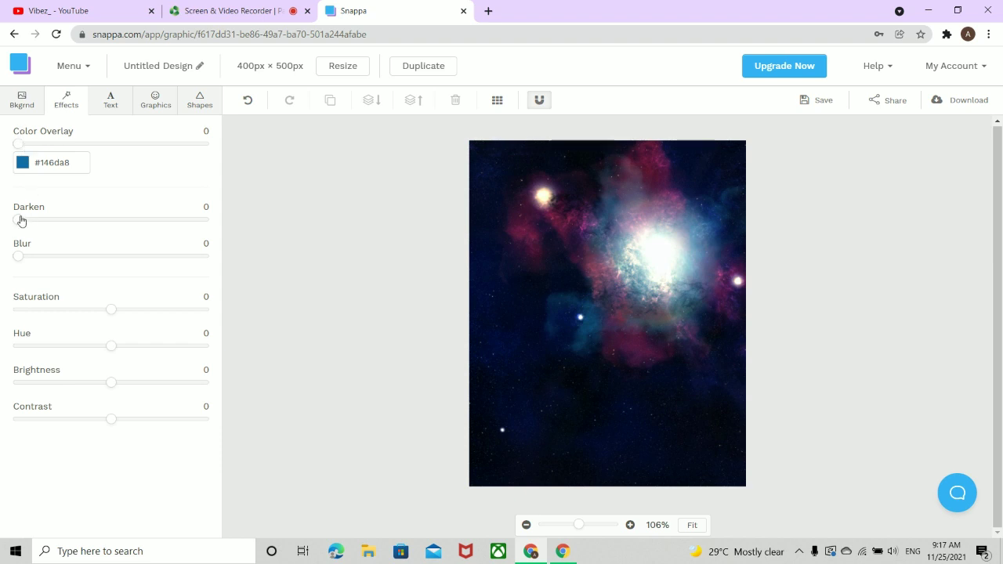
left_click_drag(20, 217, 120, 261)
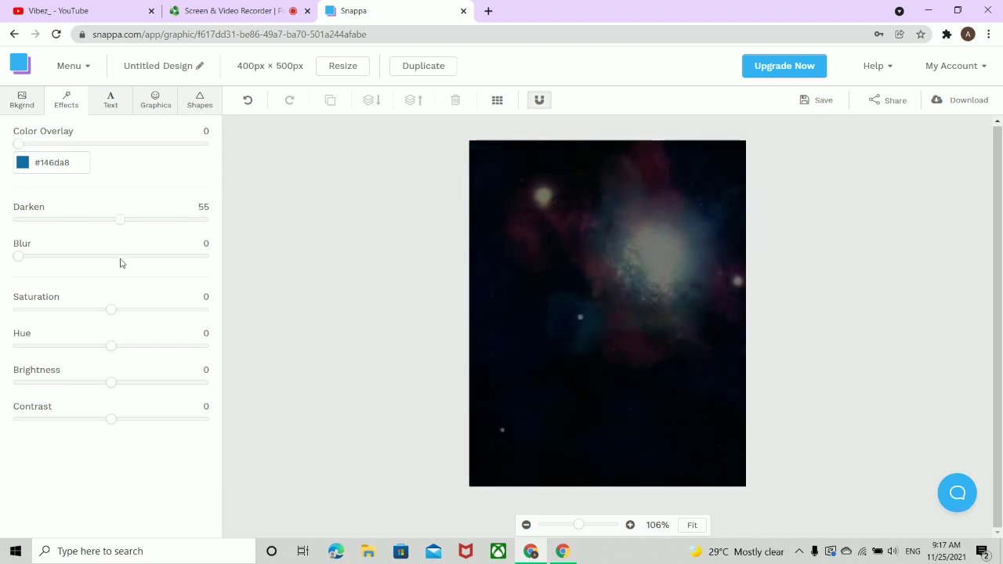
left_click_drag(21, 259, 1, 275)
left_click_drag(119, 220, 67, 238)
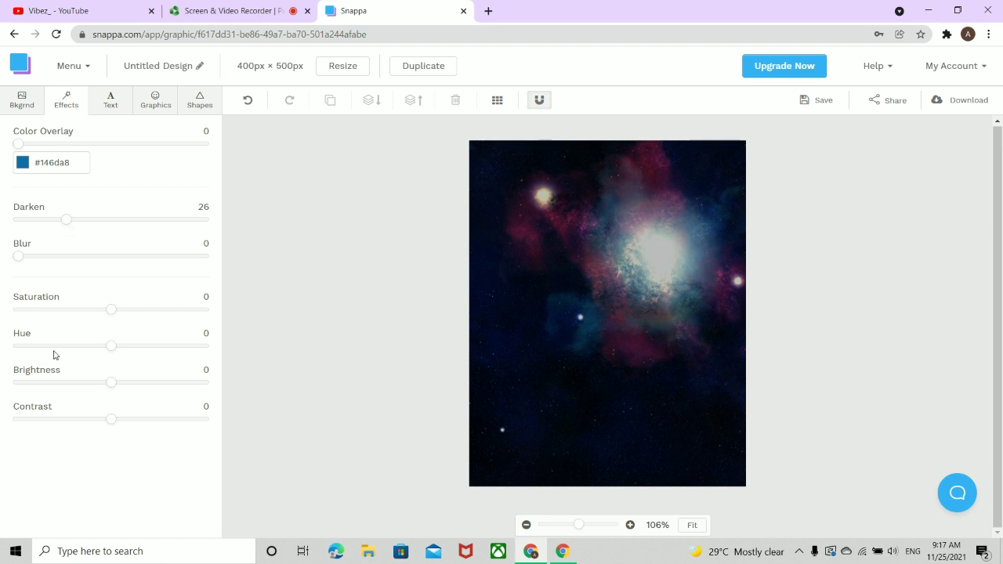
- Adjust the background's colours to Saturation 39, Hue 20, Brightness -6 and Contrast -24
left_click_drag(117, 311, 148, 350)
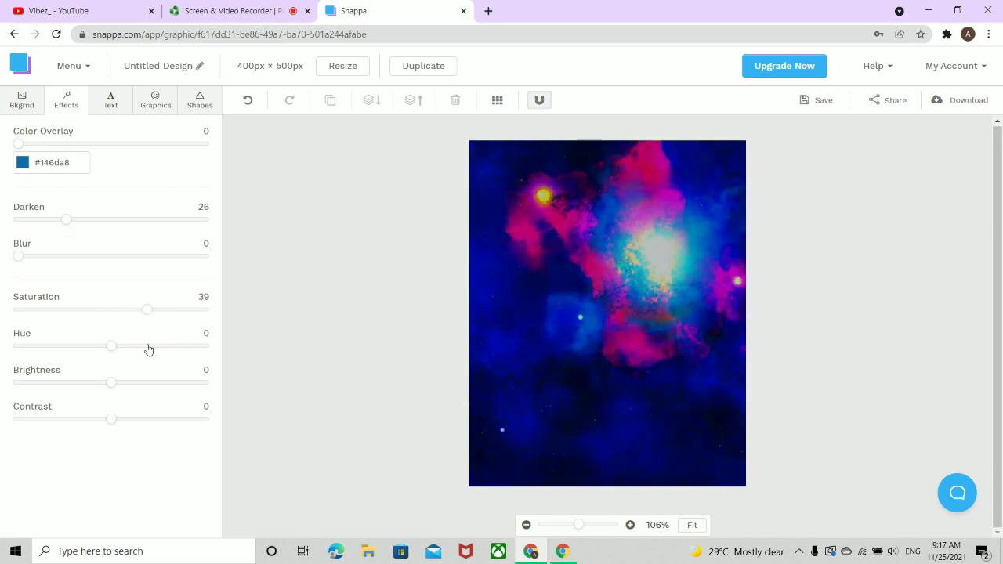
mouse_move(111, 345)
left_mouse_down()
mouse_move(280, 352)
mouse_move(2, 343)
mouse_move(159, 326)
mouse_move(208, 336)
mouse_move(128, 345)
left_mouse_up()
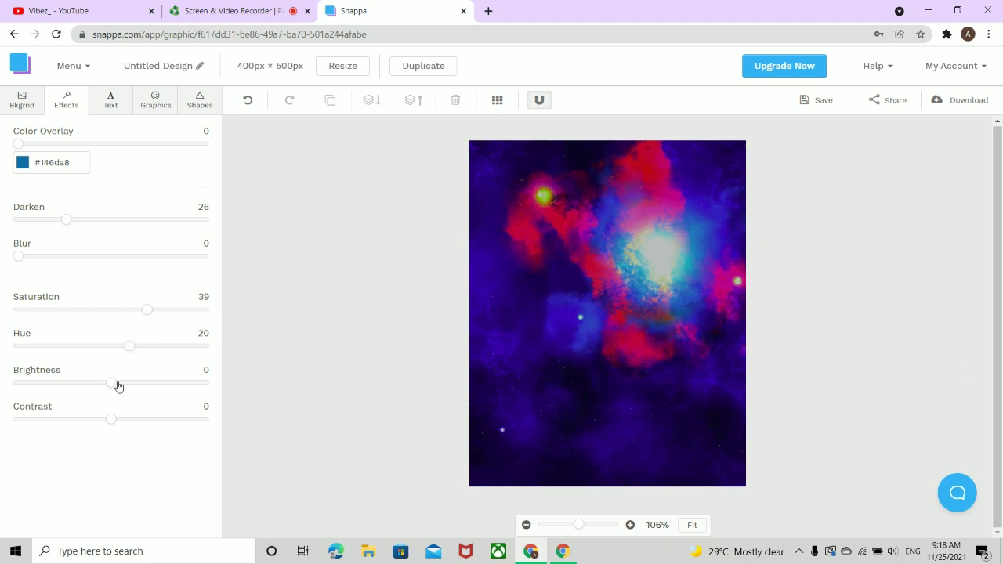
left_click_drag(118, 385, 108, 479)
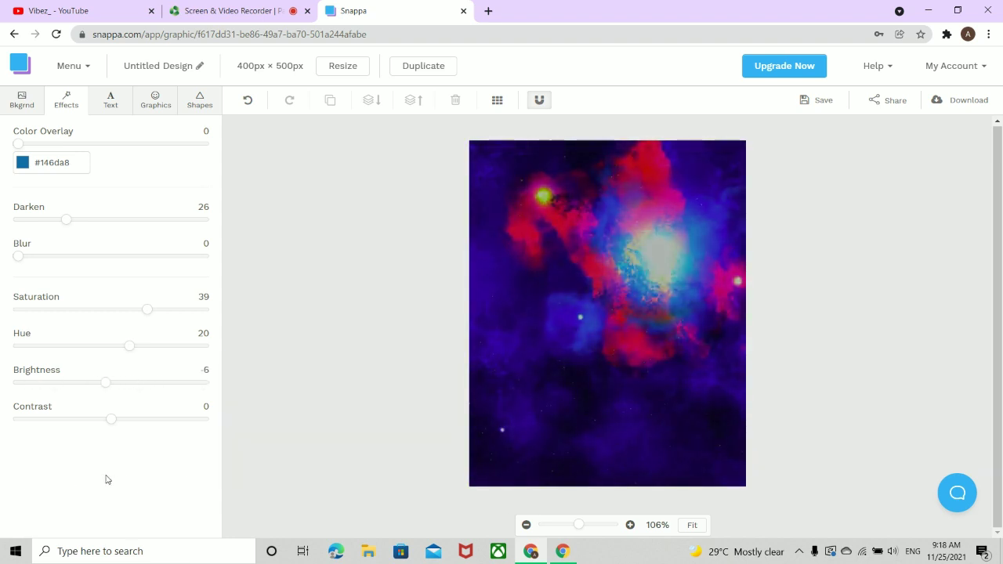
left_click_drag(112, 426, 90, 428)
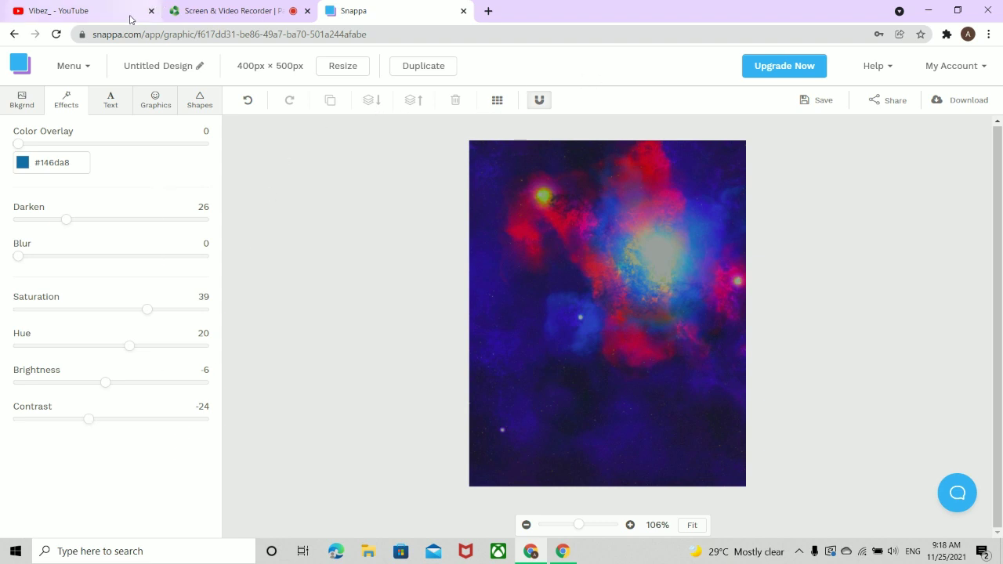
- Try a green #2ecc71 colour overlay at 30 on the background, and set the overlay back to 0
left_click_drag(18, 144, 2, 189)
left_click(47, 163)
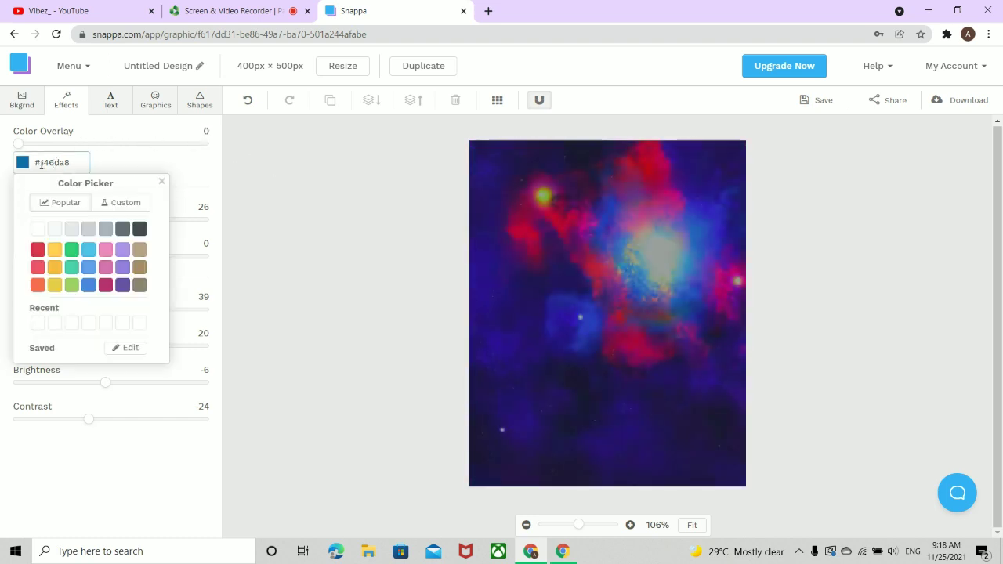
left_click(71, 249)
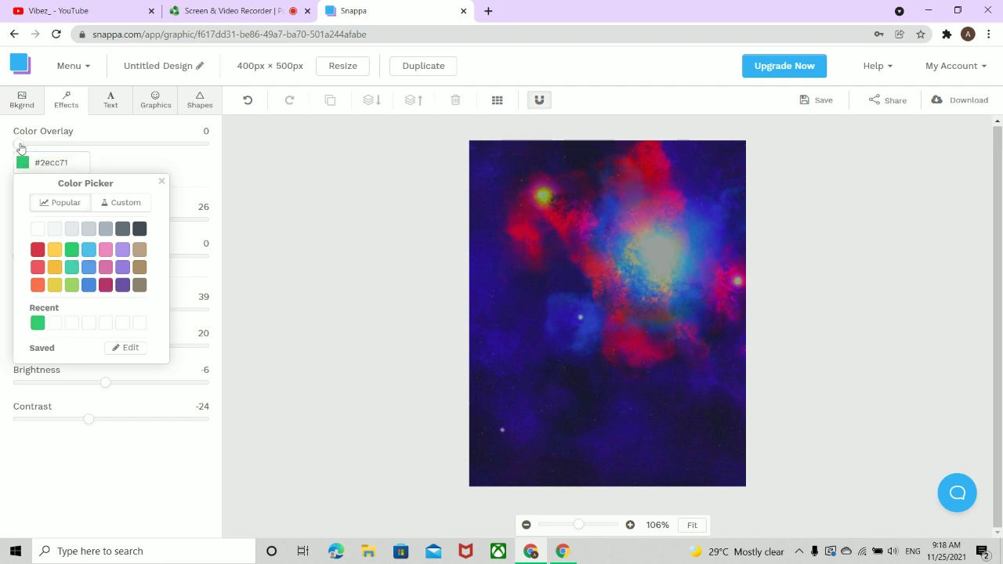
left_click_drag(19, 148, 75, 153)
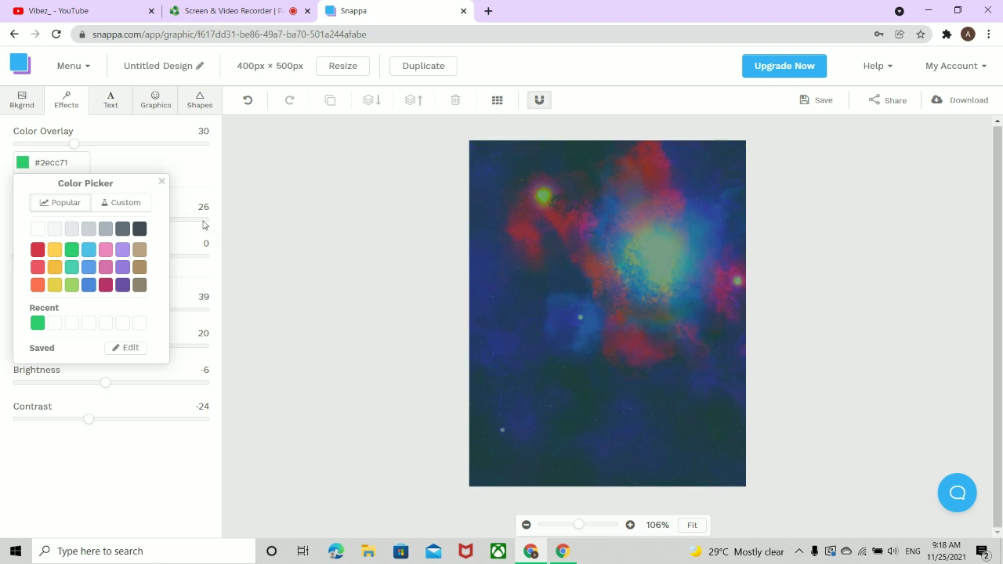
left_click_drag(74, 143, 2, 141)
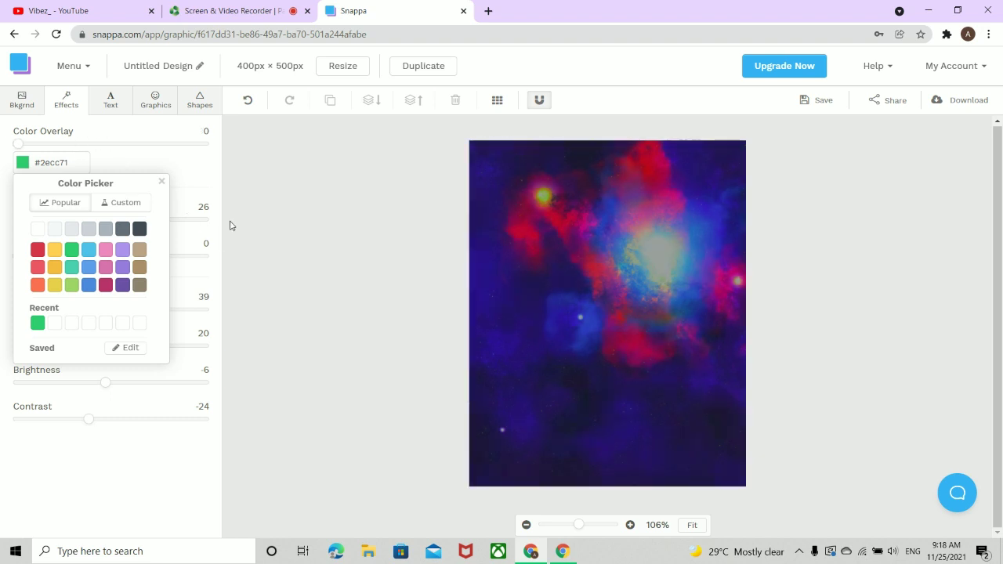
left_click(186, 167)
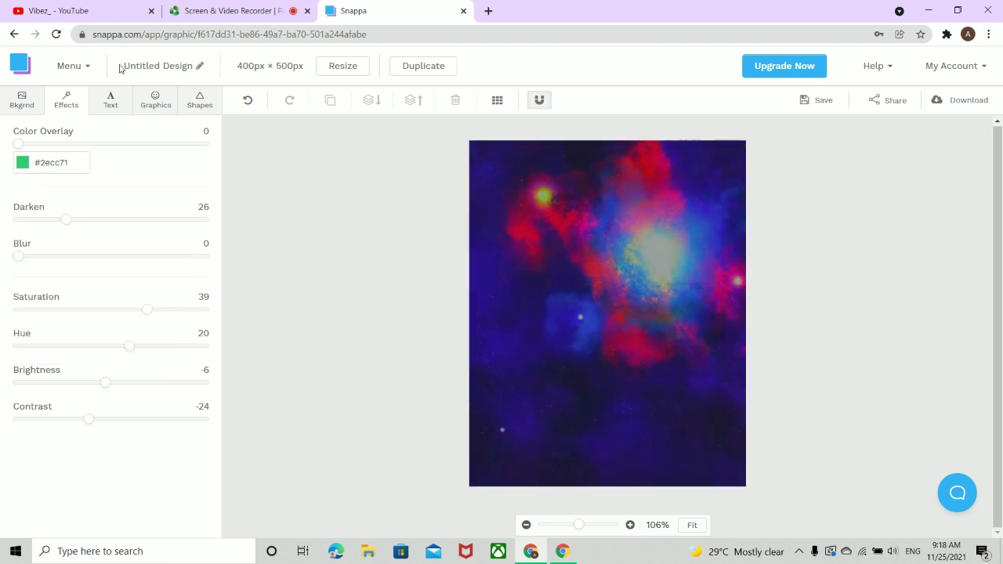
- Add a heading and narrow its text box so the placeholder wraps onto two lines in the canvas's lower half
left_click(112, 99)
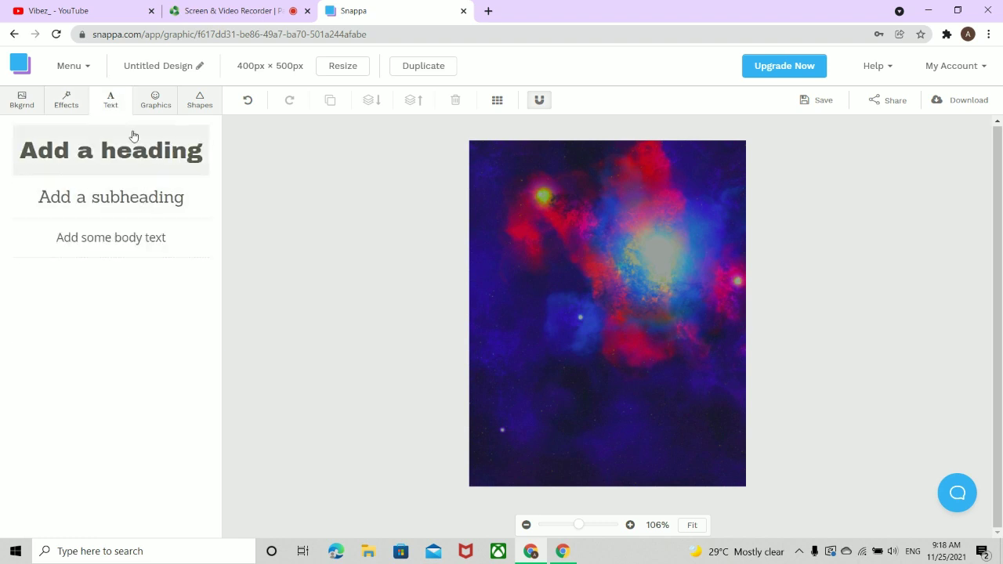
left_click(134, 145)
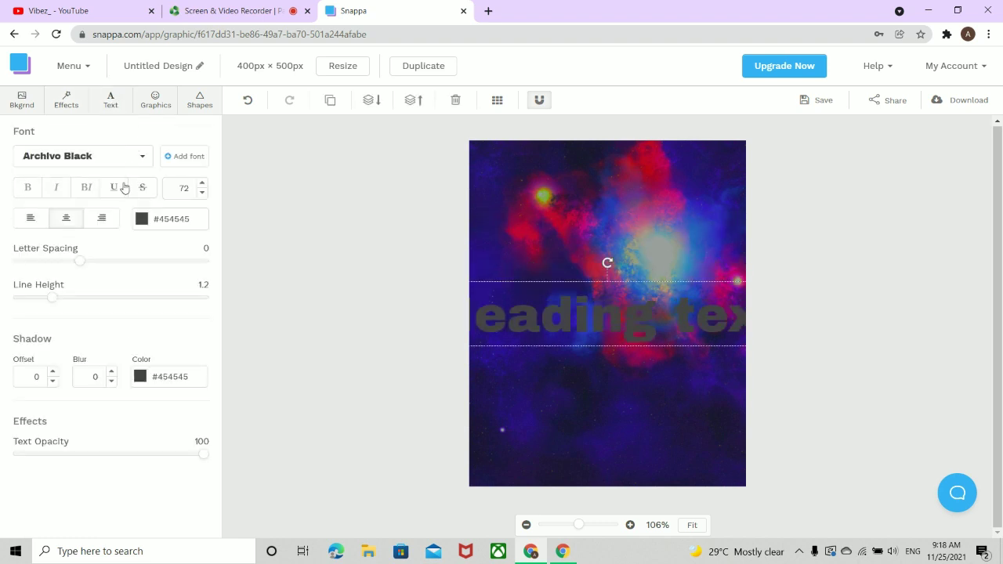
left_click_drag(571, 287, 588, 378)
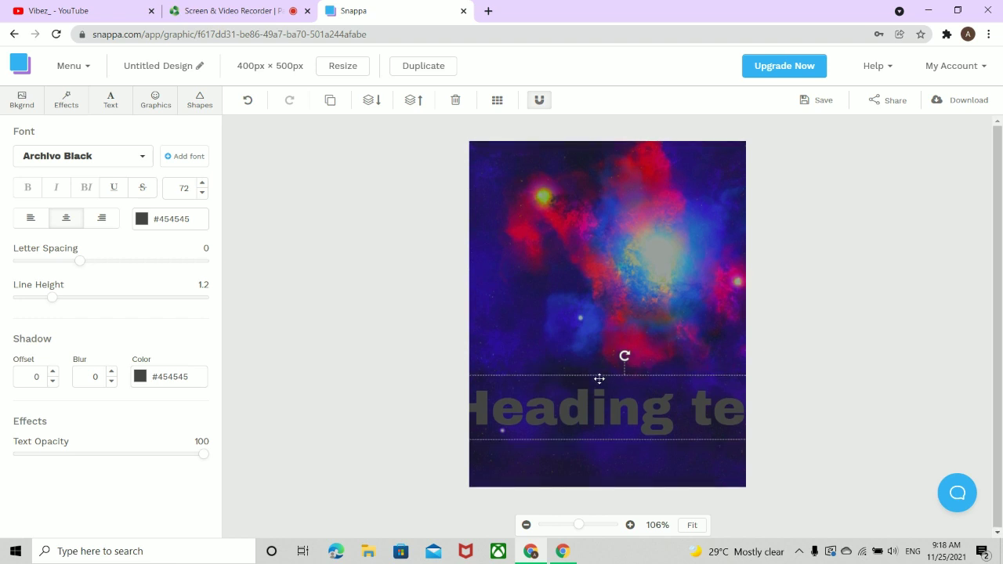
left_click_drag(683, 379, 481, 339)
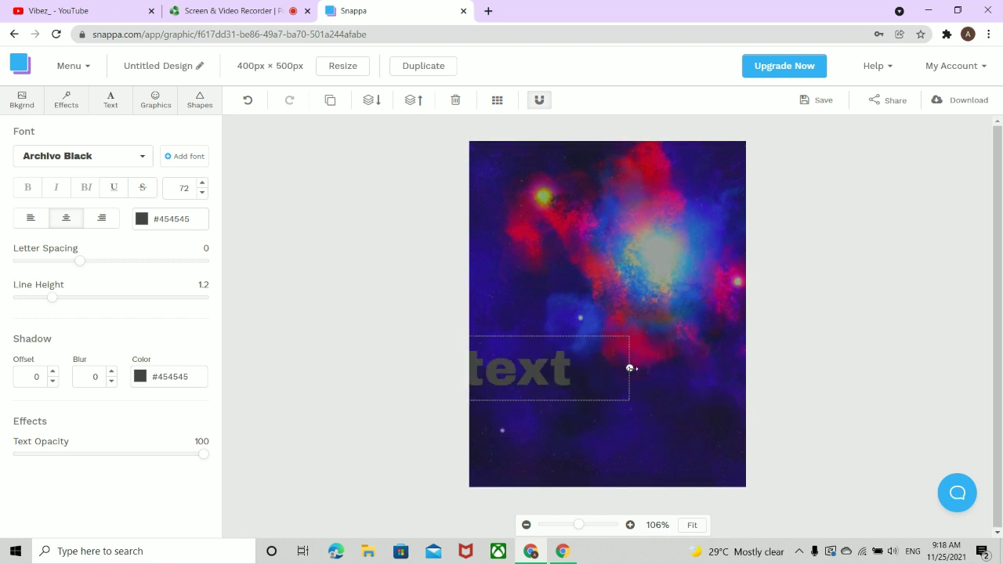
left_click_drag(632, 367, 663, 281)
left_click_drag(561, 275, 706, 347)
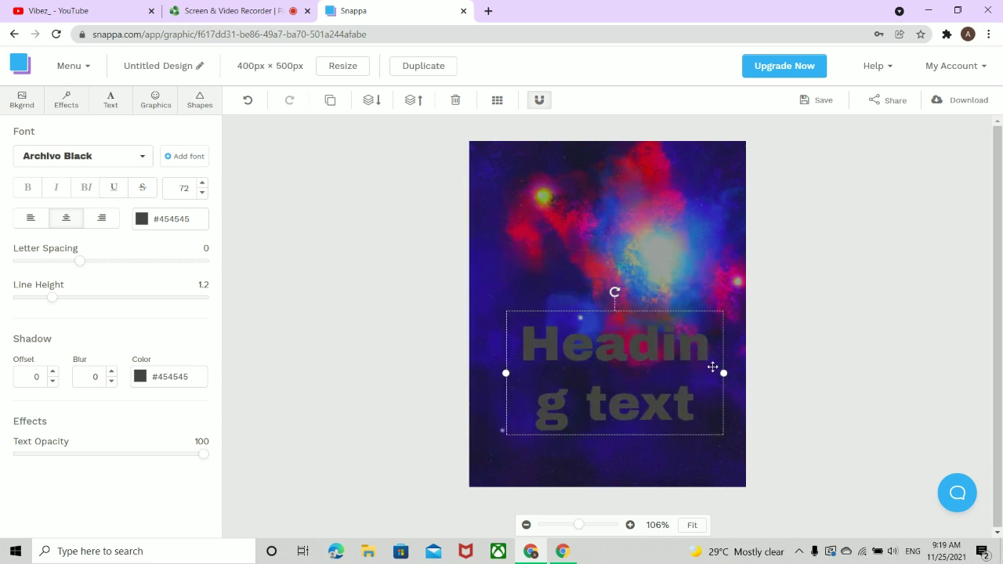
- Clear the heading's placeholder text and set its shadow colour to blue #4a89dc
double_click(696, 411)
key("BackSpace")
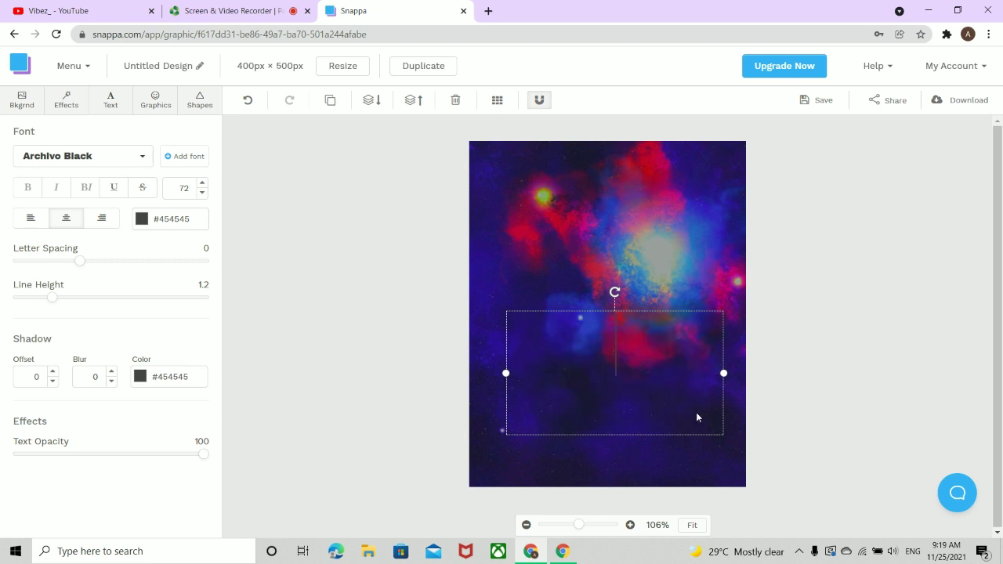
type("S")
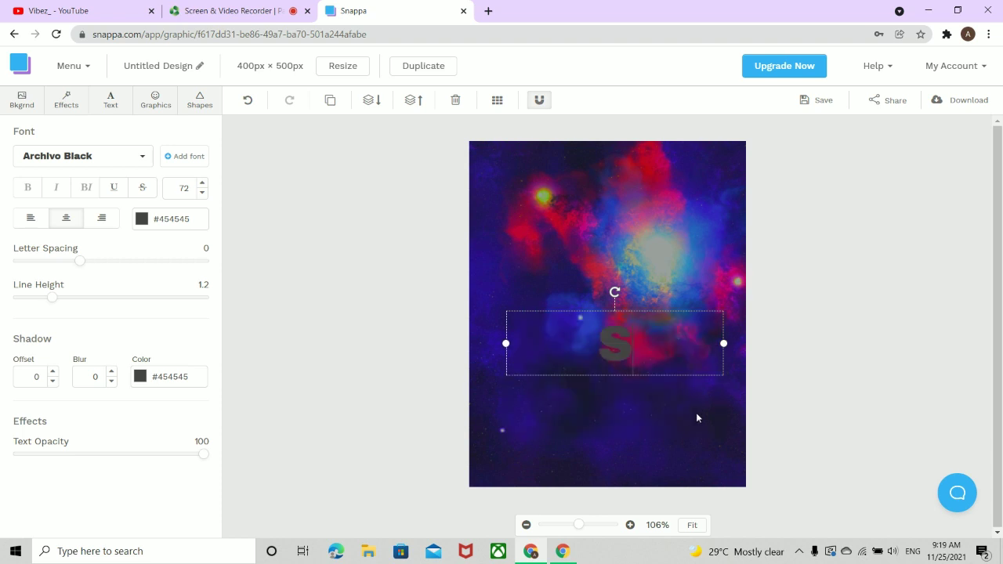
key("BackSpace")
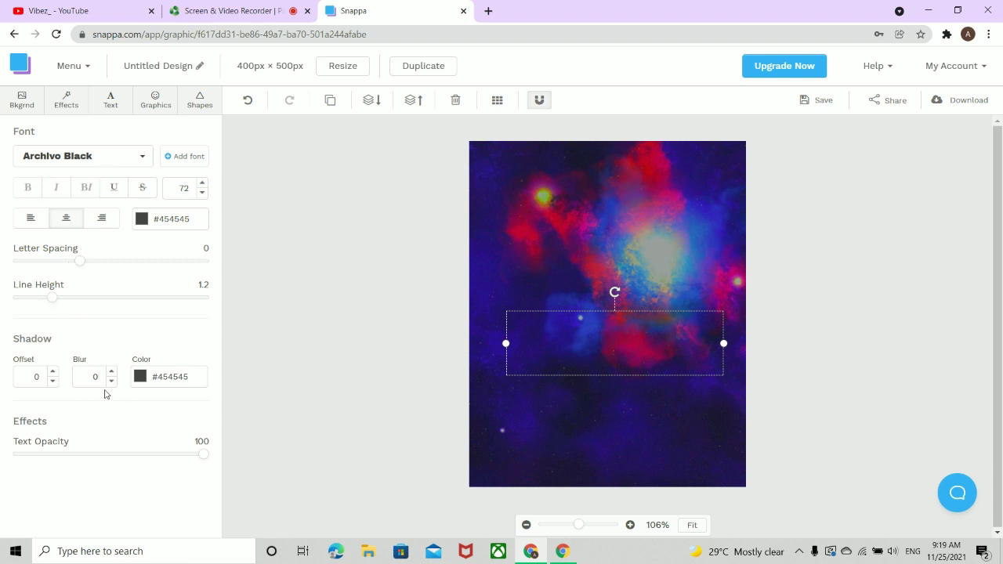
left_click(140, 378)
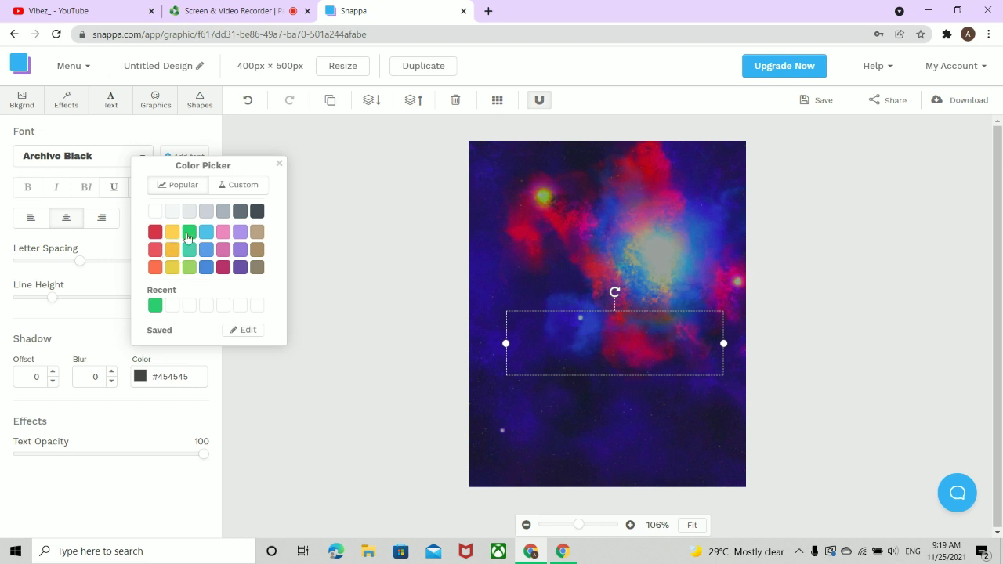
left_click(210, 270)
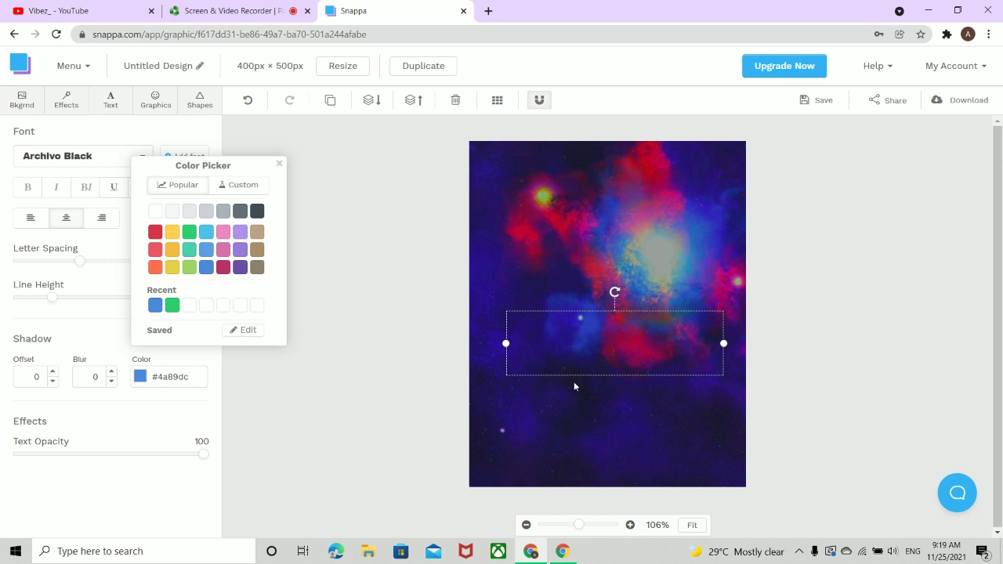
- Enter "S" in the heading, colour the text blue #4a89dc, and move it to the canvas's lower-left corner
left_click(598, 337)
type("S")
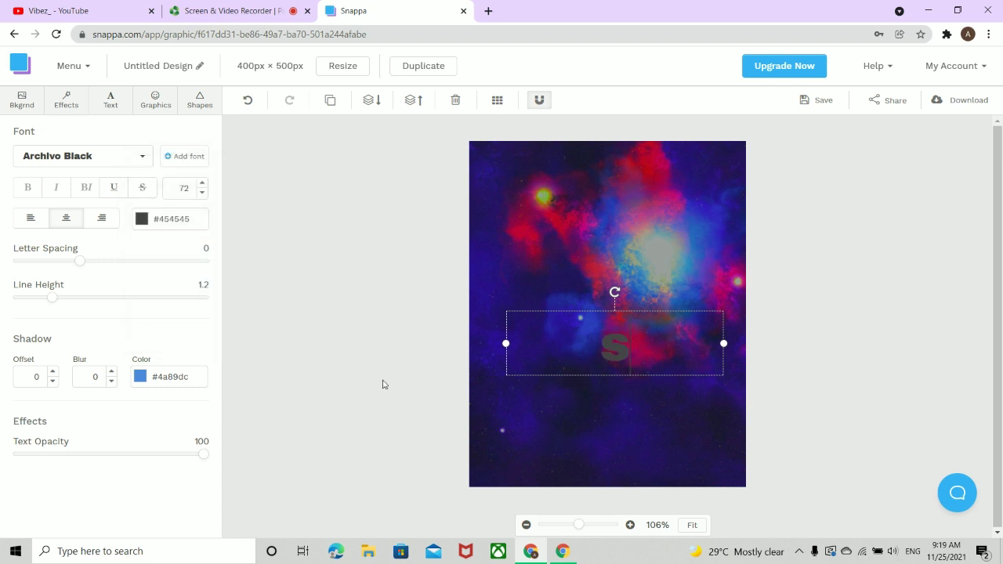
left_click(144, 226)
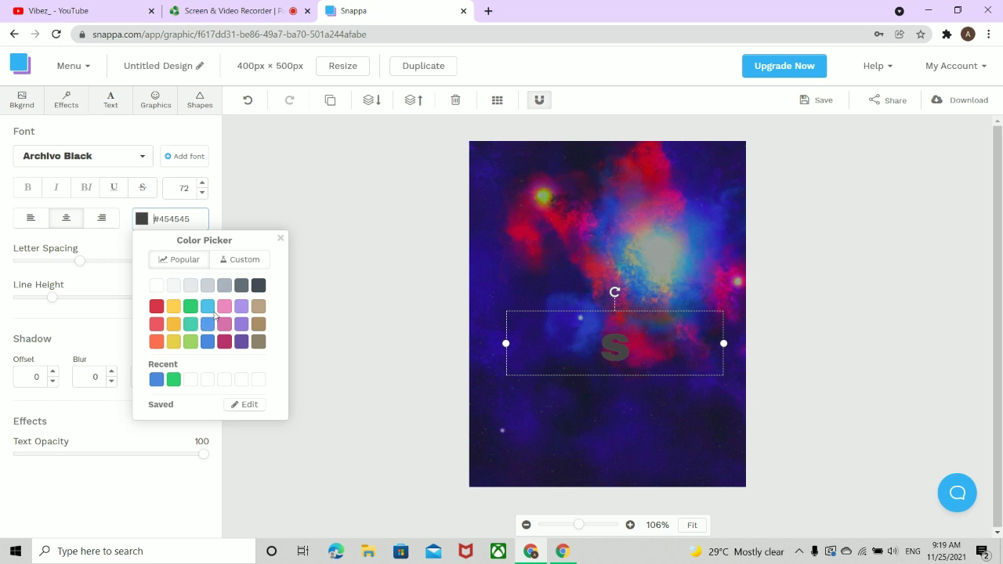
left_click(206, 342)
left_click(357, 274)
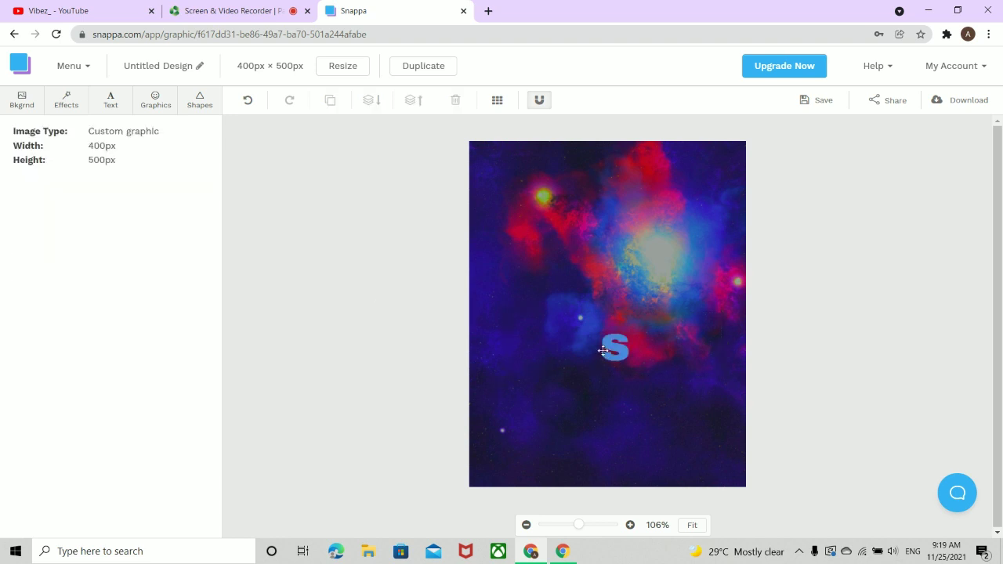
left_click_drag(602, 351, 486, 431)
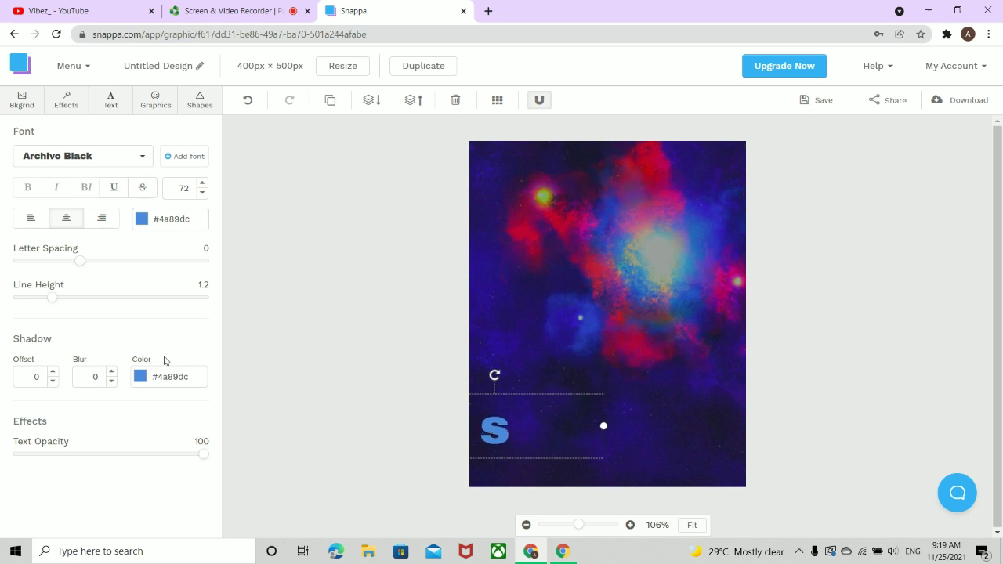
- Set the "S" heading's shadow colour to red #d8334a
left_click(149, 376)
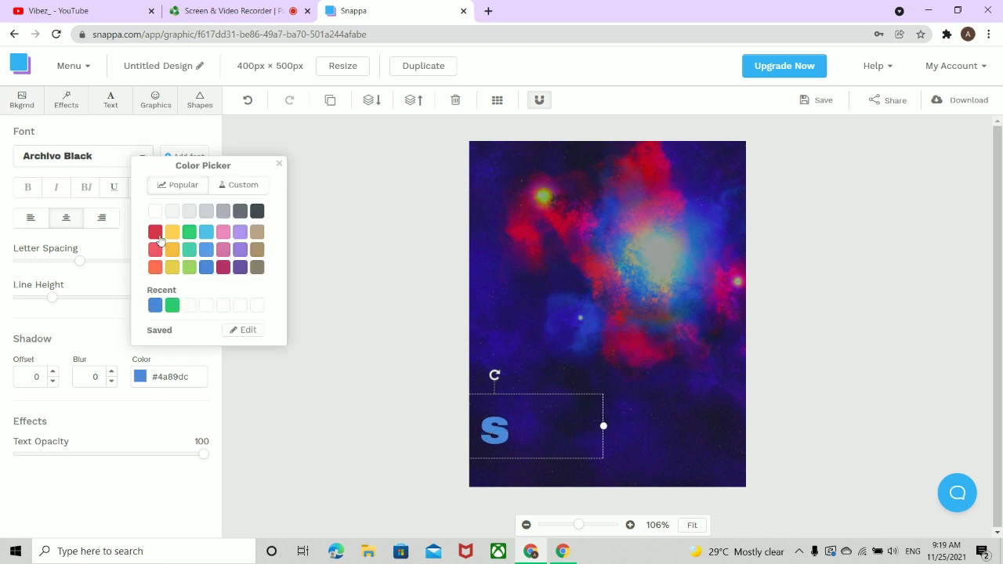
left_click(159, 239)
left_click(368, 498)
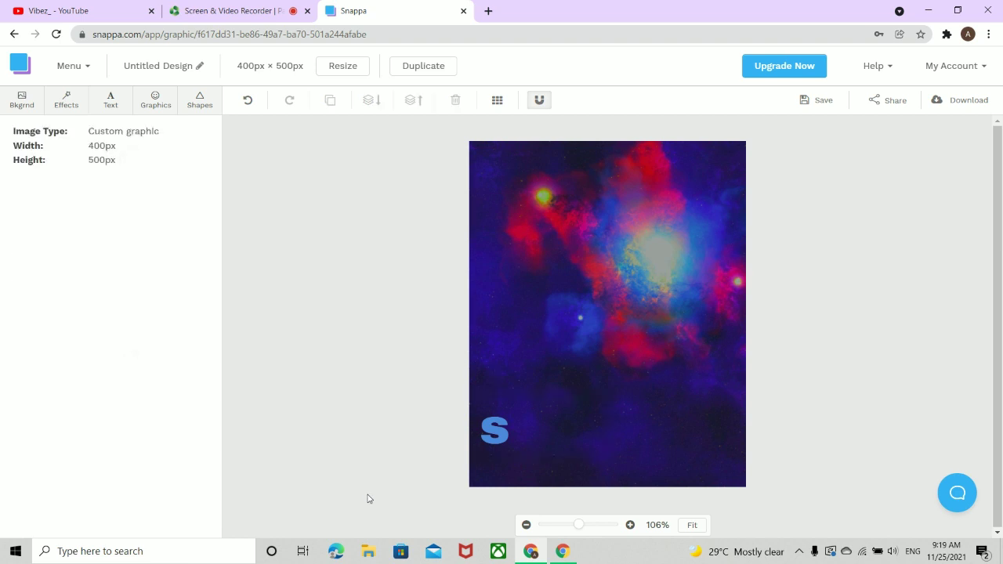
left_click(501, 431)
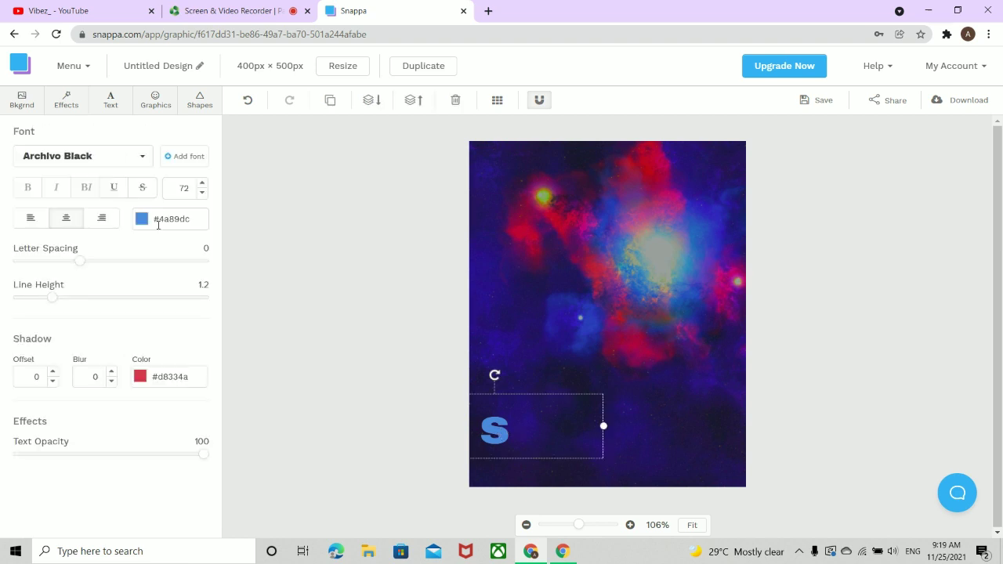
- Add the letter "p" to the heading text
left_click_drag(540, 441, 539, 437)
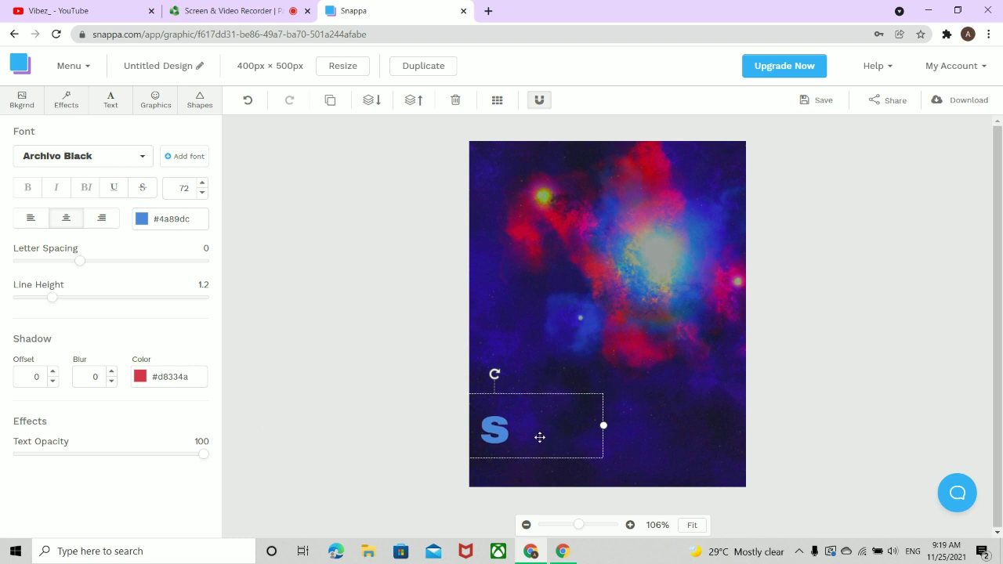
double_click(540, 437)
left_click(547, 421)
type("p")
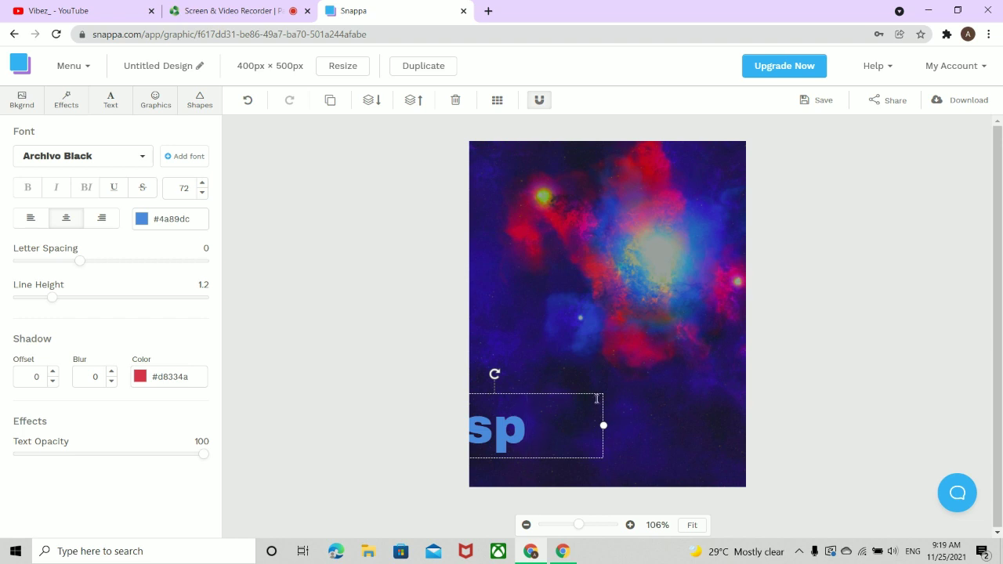
- Delete the "sp" heading from the canvas
key("ctrl+a")
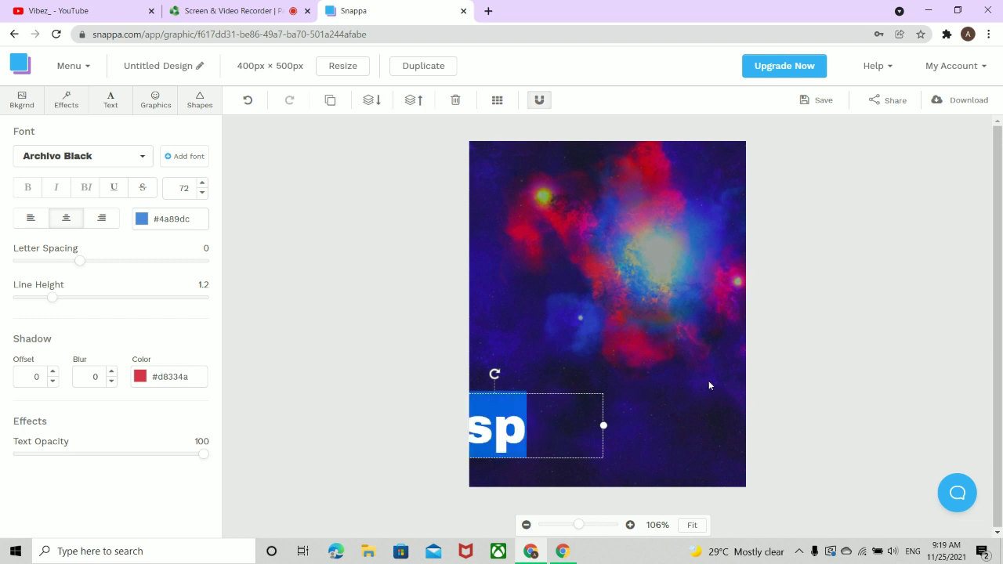
left_click(578, 365)
left_click(487, 424)
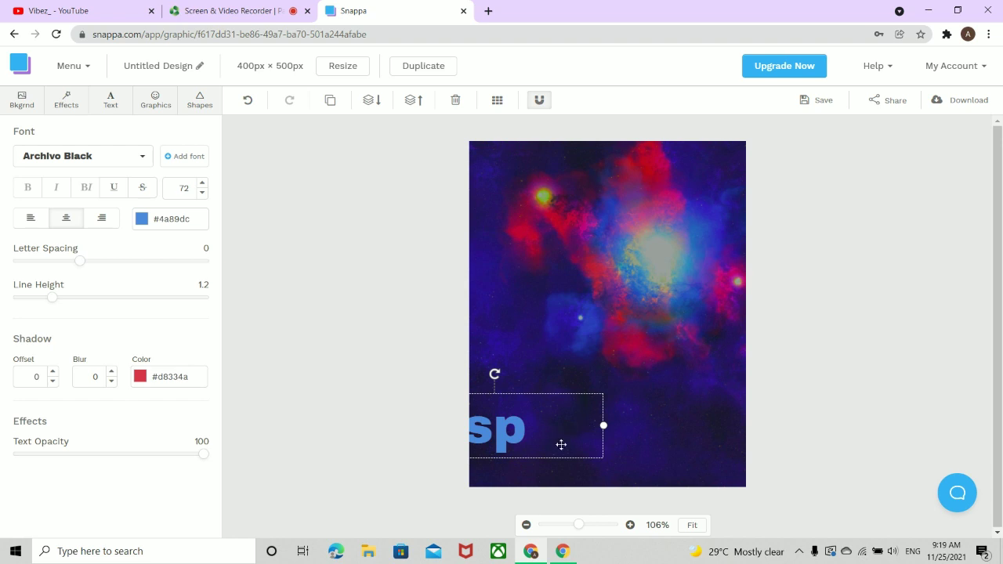
key("Delete")
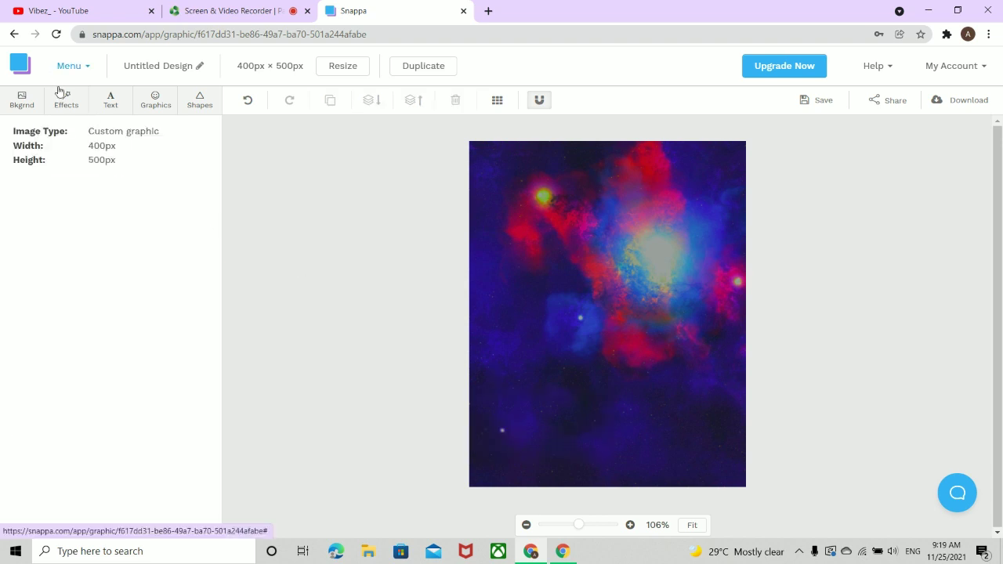
- Add a new heading, set its letter spacing to -10, and move it slightly down and left on the canvas
left_click(111, 101)
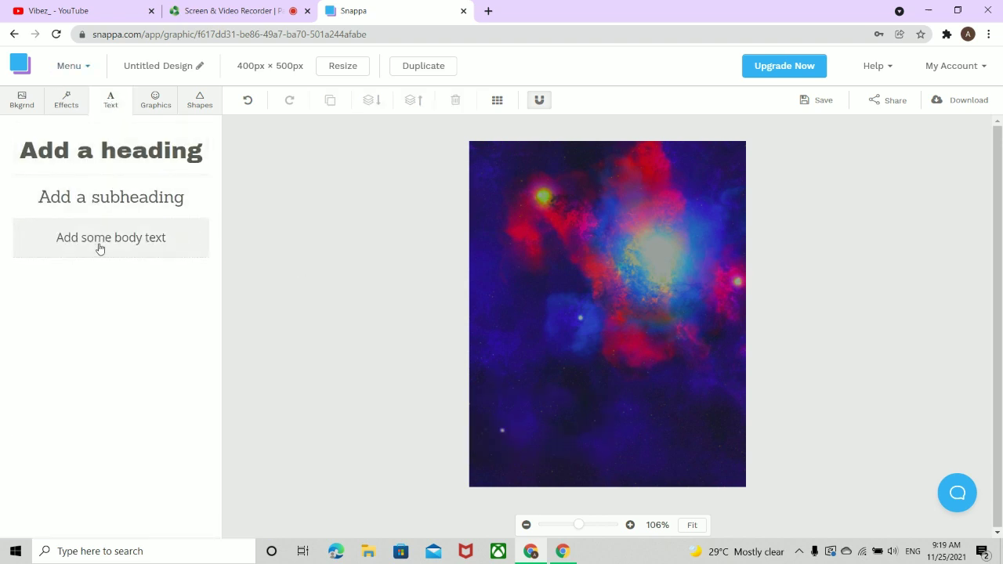
left_click(71, 152)
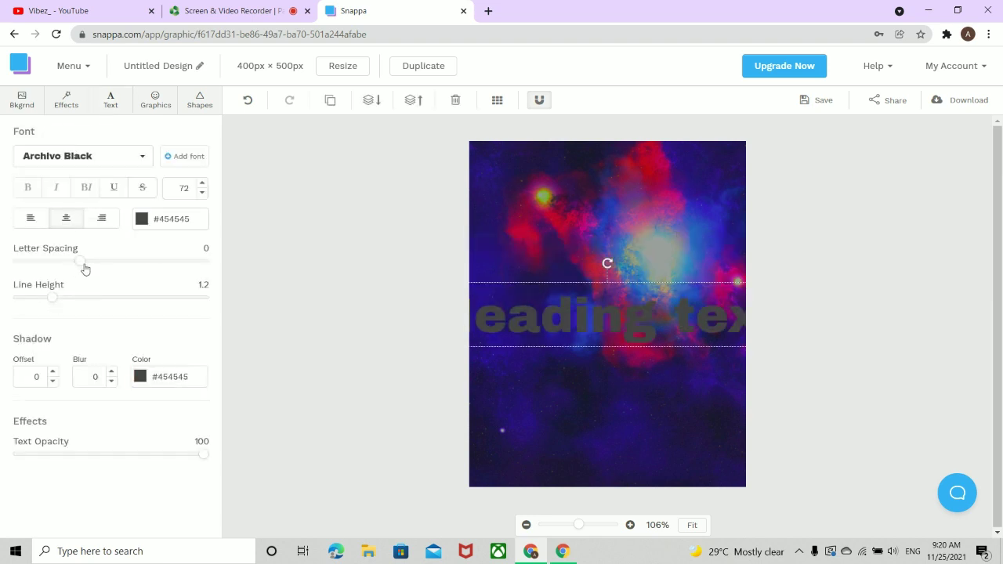
left_click_drag(82, 263, 0, 273)
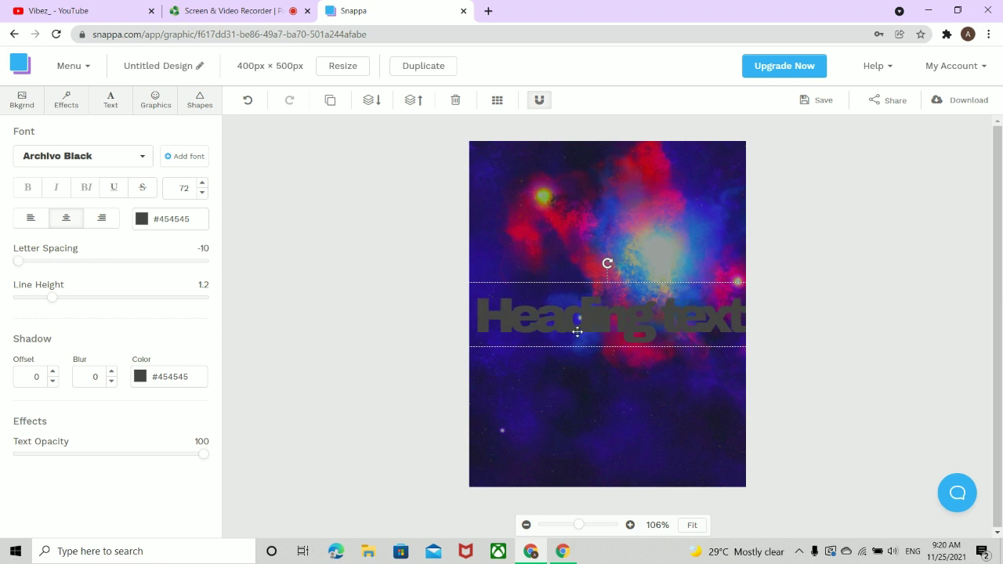
left_click_drag(576, 331, 541, 365)
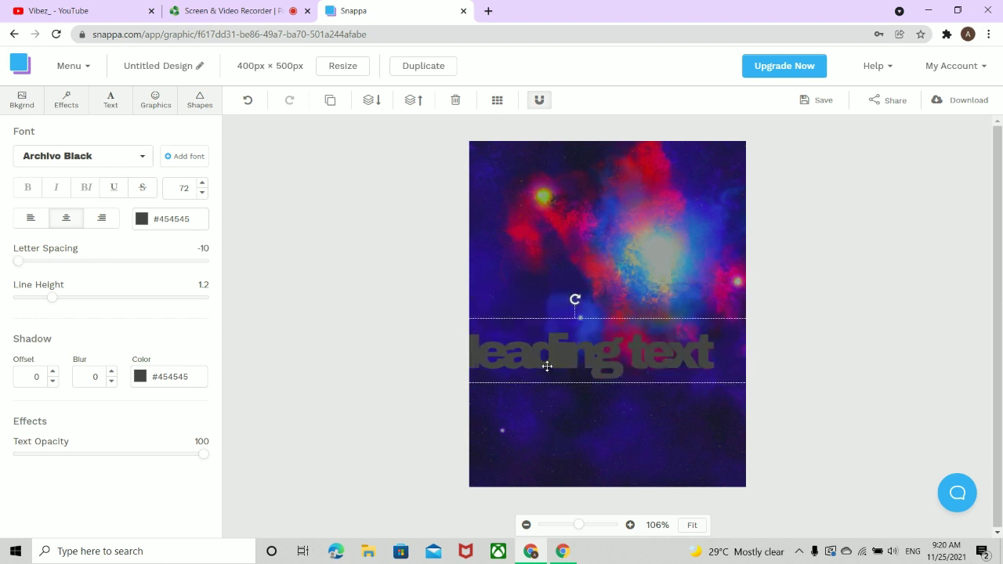
- Clear the new heading's placeholder text and set its line height to 0.8
double_click(716, 355)
key("BackSpace")
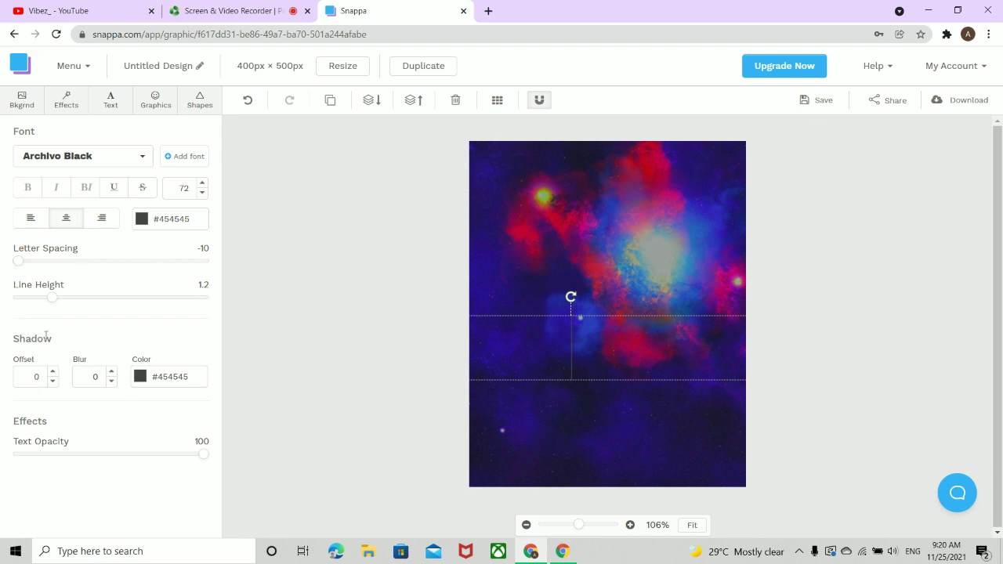
left_click_drag(55, 284, 2, 318)
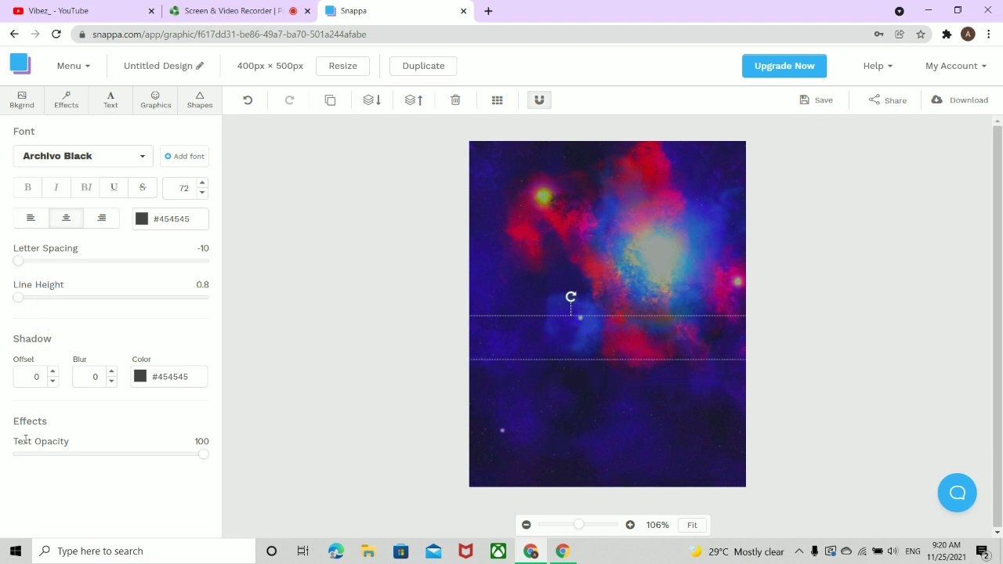
- Enter "S" in the heading and reduce its font size to 40
type("S")
left_click(202, 192)
left_click(203, 192)
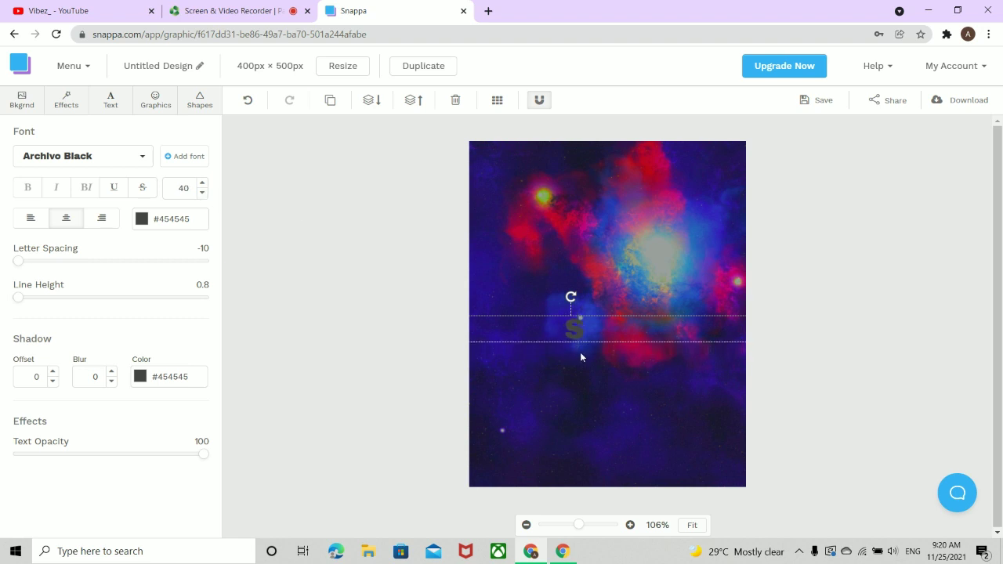
- Remove the letter from the heading and leave the empty text box
left_click_drag(583, 335, 560, 335)
key("BackSpace")
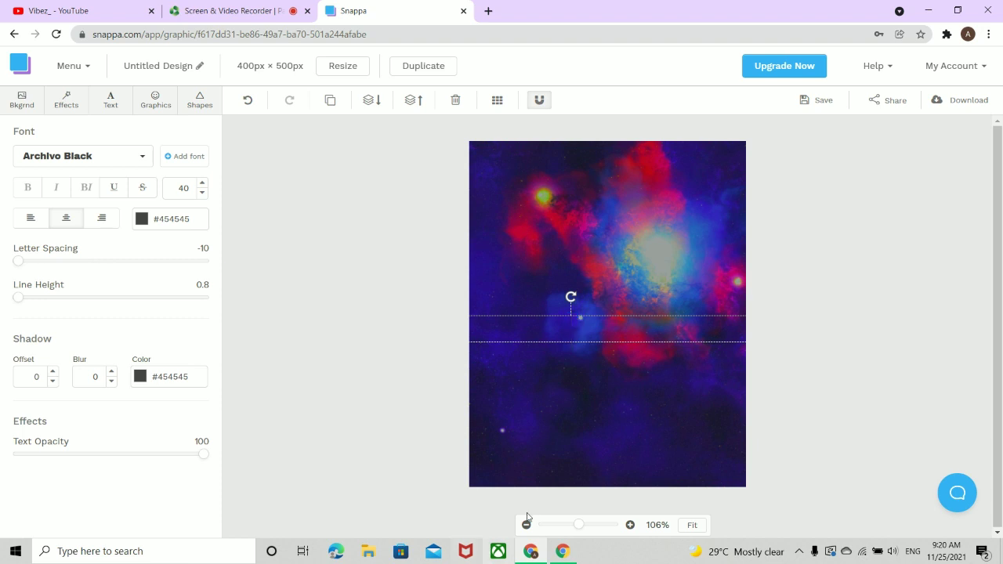
left_click(583, 313)
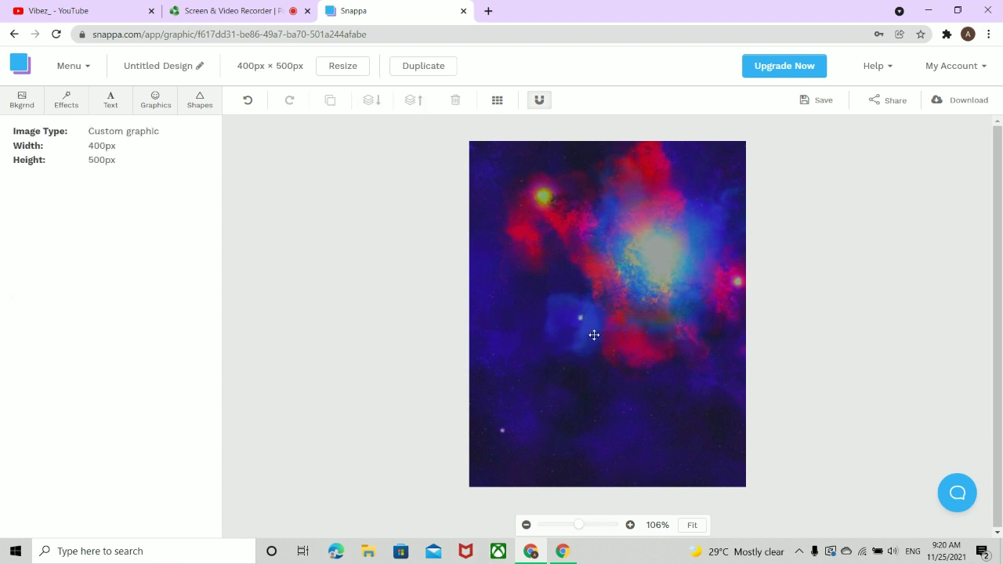
left_click(593, 334)
left_click(591, 373)
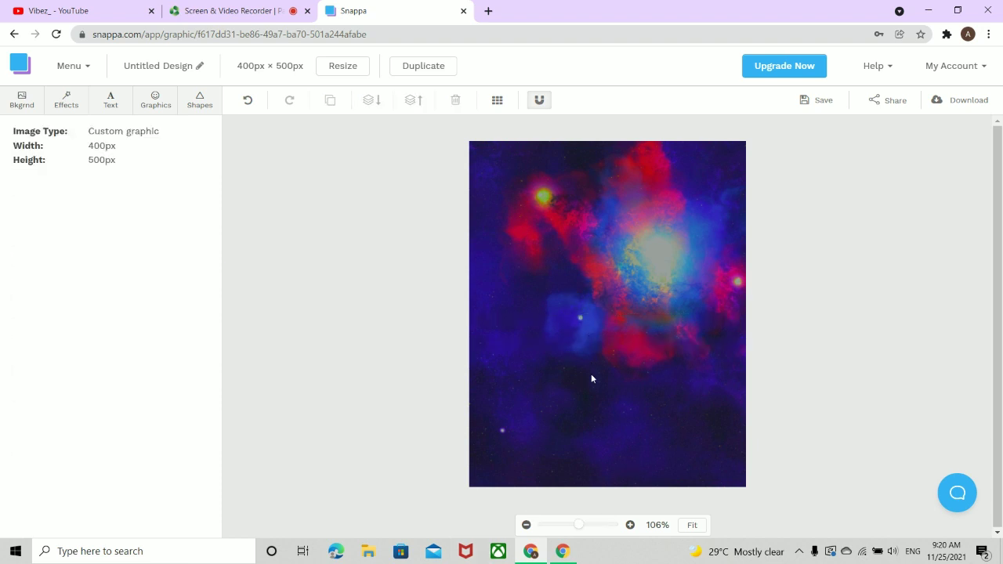
- Add another heading and move it to the dark area in the lower part of the canvas
left_click(100, 107)
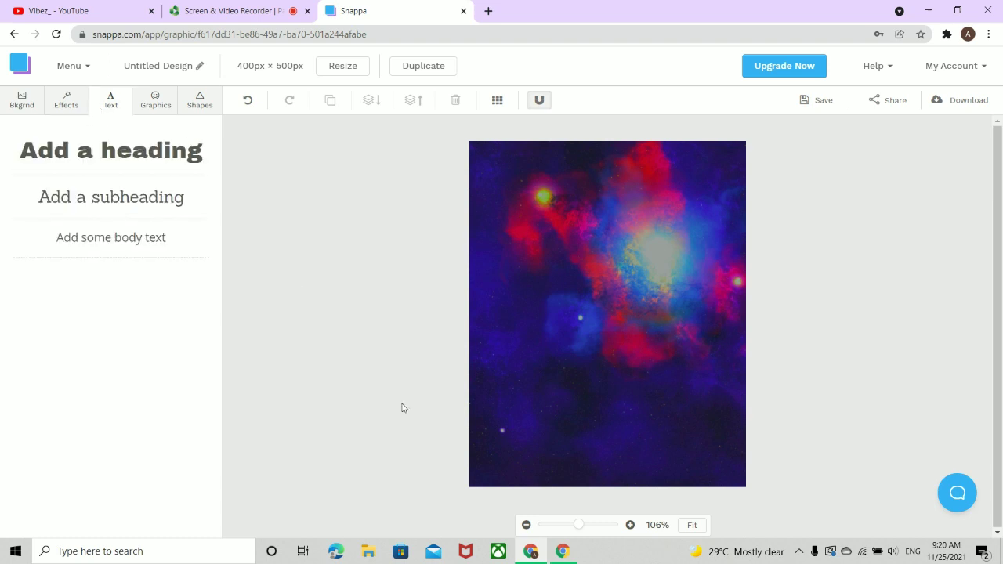
left_click(149, 163)
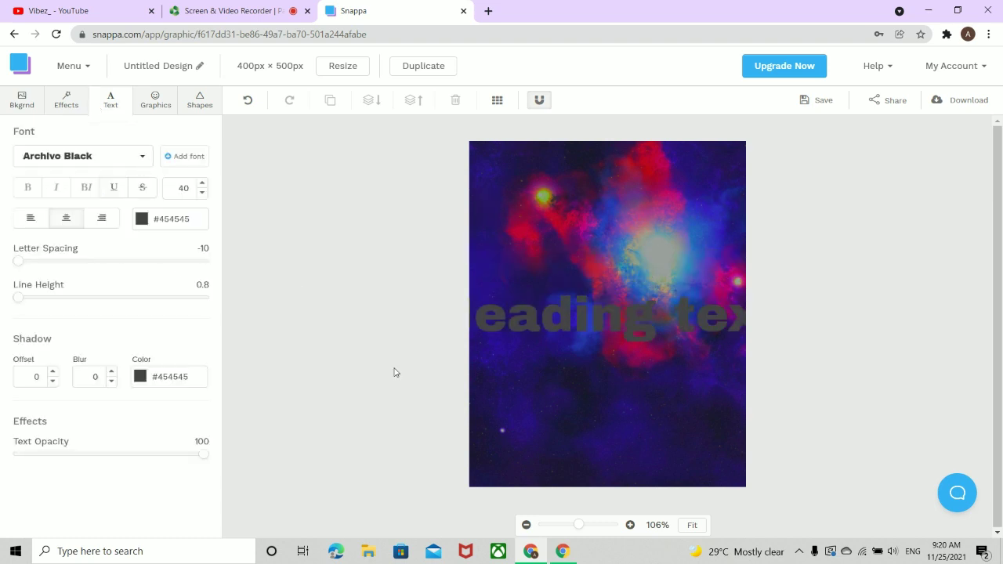
left_click_drag(571, 304, 584, 399)
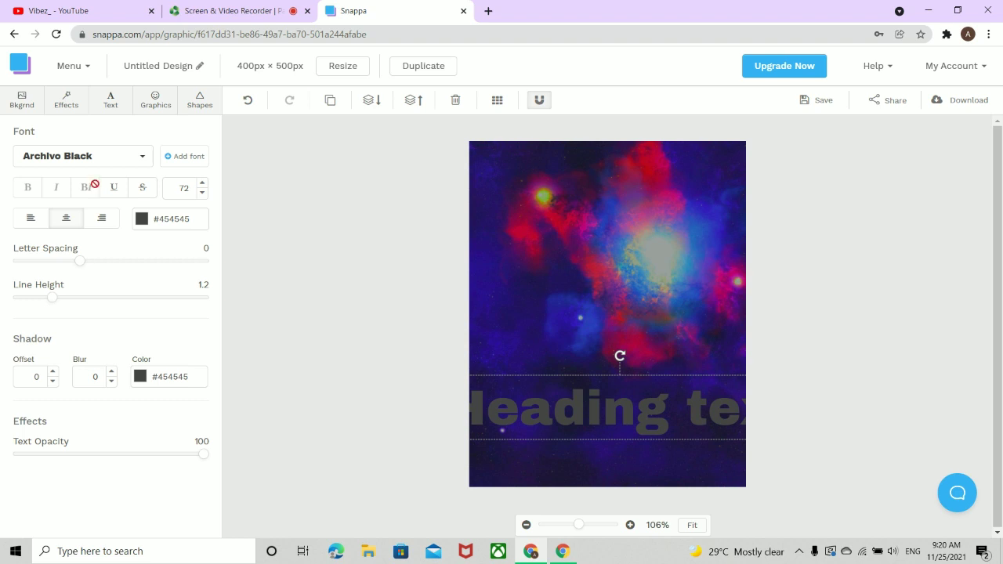
- Reduce the new heading's font size to 44
left_click(202, 193)
left_click(202, 193)
left_click(202, 193)
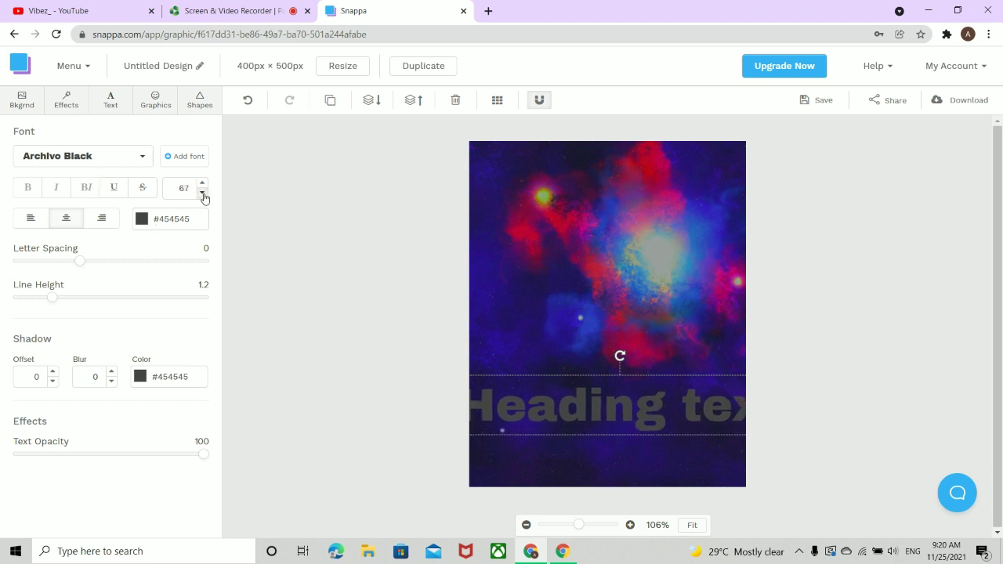
left_click(202, 192)
left_click(203, 193)
left_click(202, 192)
left_click(202, 193)
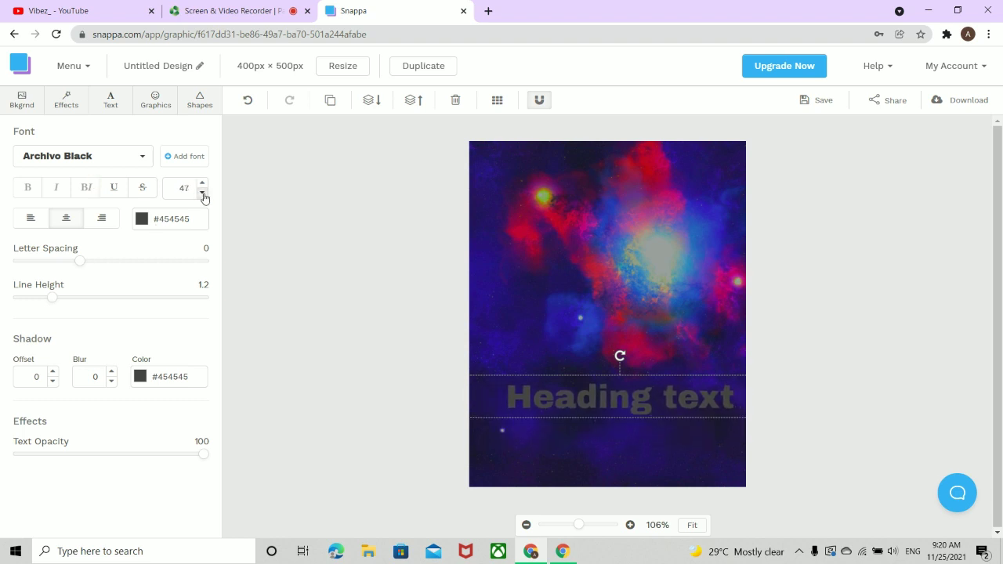
left_click(203, 193)
- Move the heading lower on the dark area of the canvas and clear its placeholder text
left_click_drag(591, 395, 578, 436)
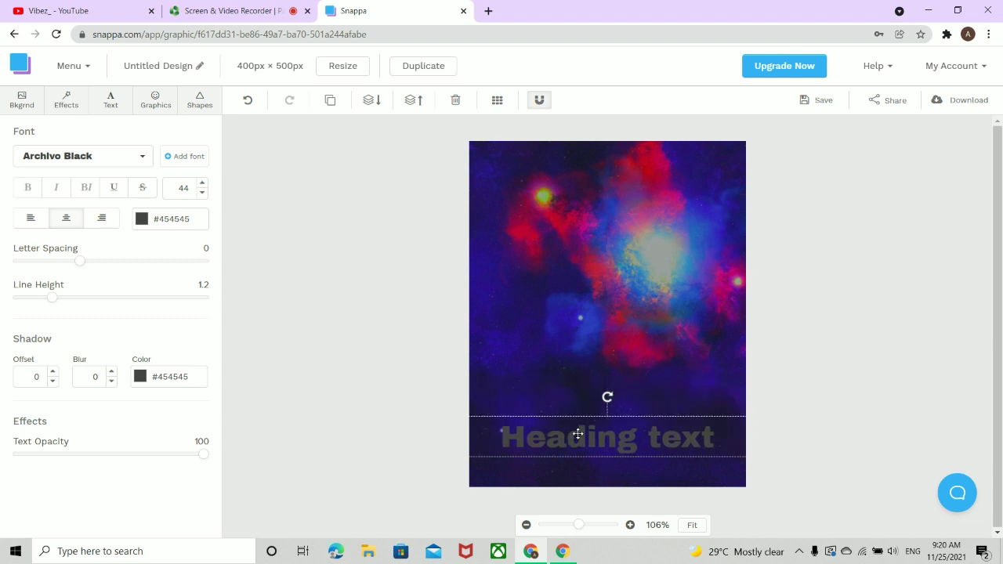
double_click(715, 444)
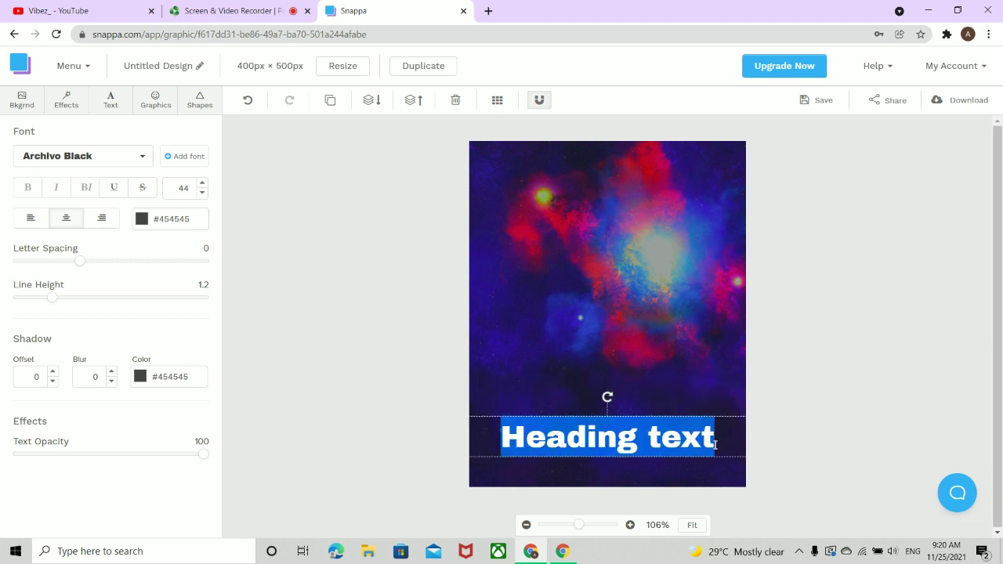
key("BackSpace")
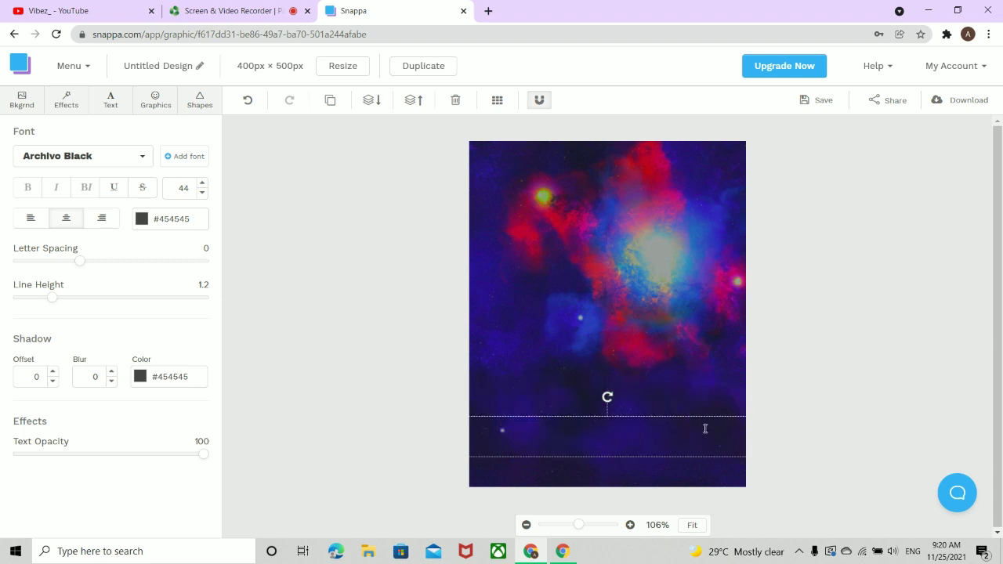
- Set the heading's text colour to blue #4a89dc and its shadow colour to red #d8334a
left_click(170, 219)
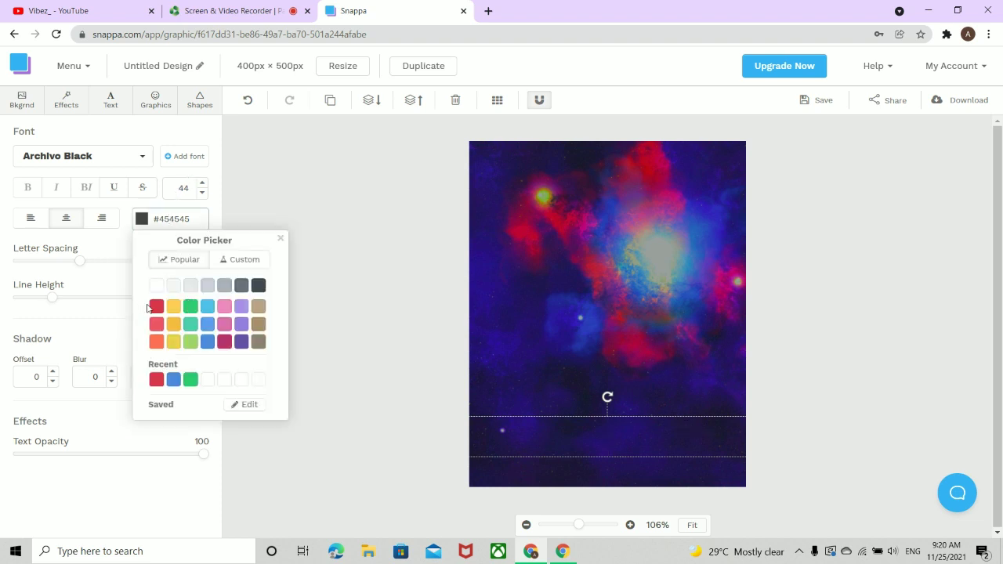
left_click(209, 345)
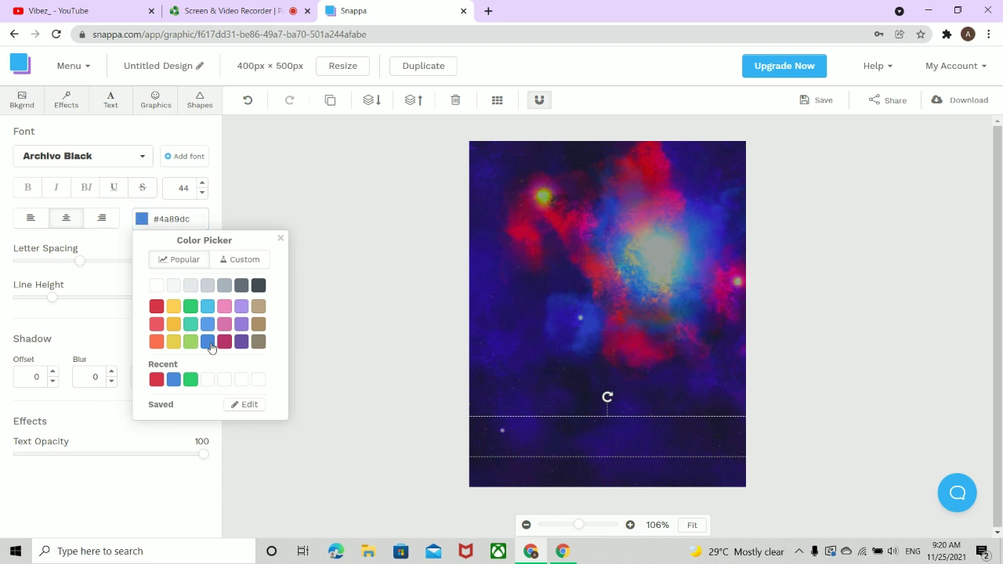
left_click(139, 492)
left_click(164, 377)
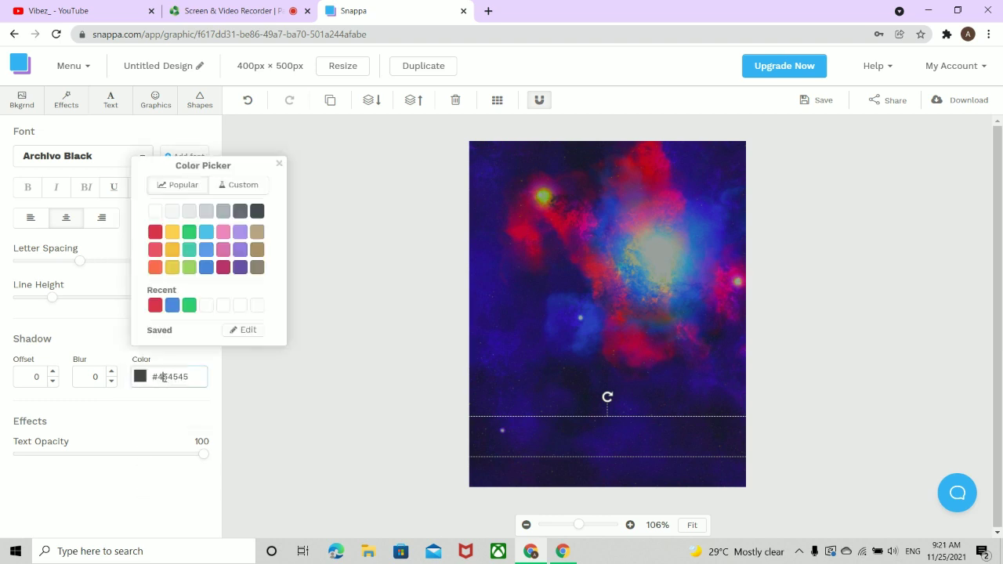
left_click(158, 232)
left_click(180, 362)
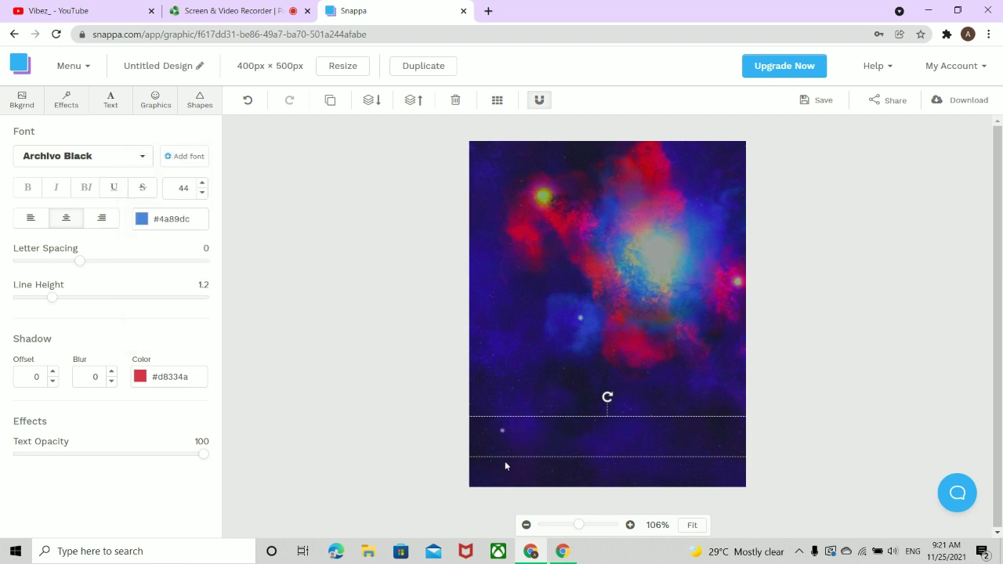
- Enter "Spider-Man" as the heading and move it slightly upward on the canvas
type("Sp")
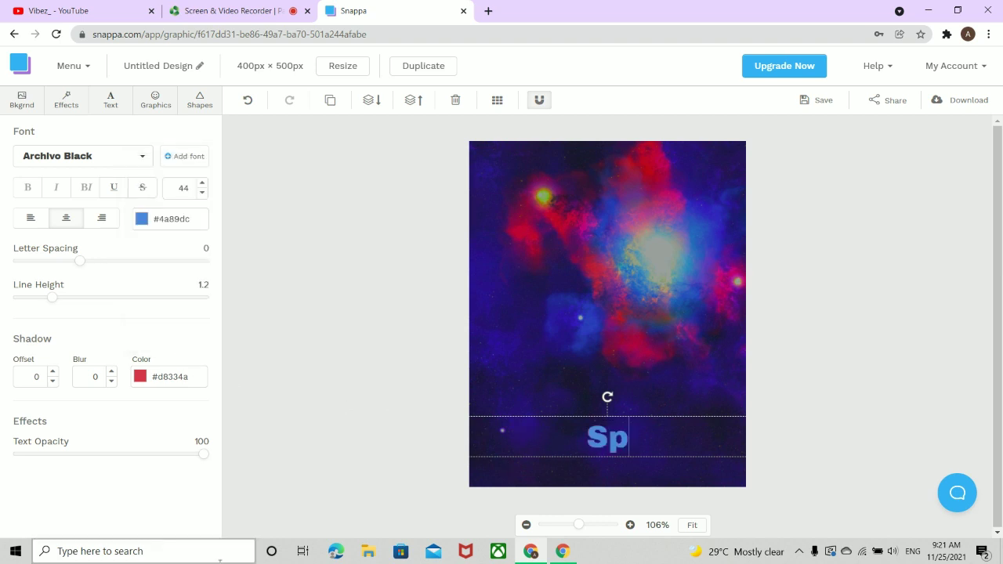
type("ider")
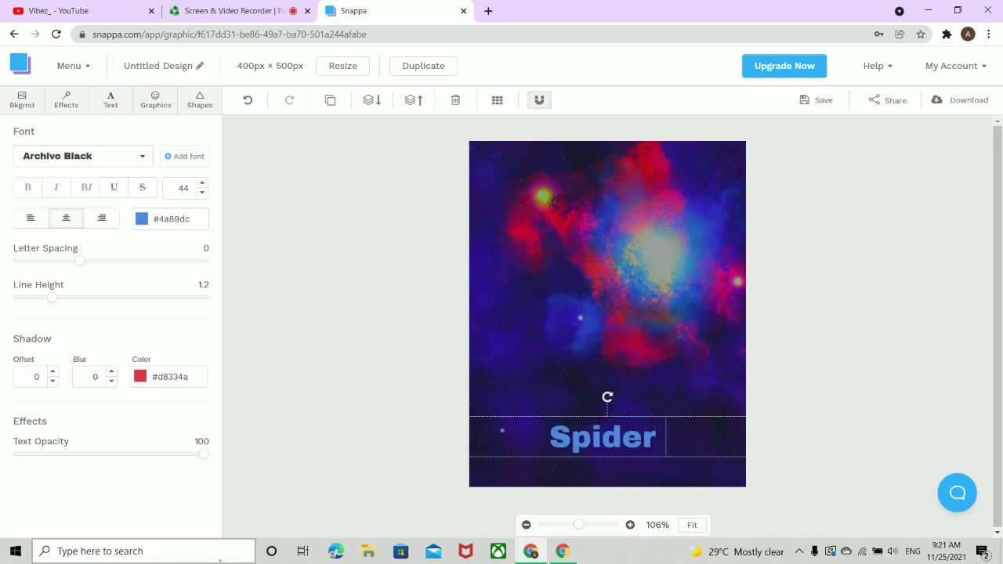
type("-Man")
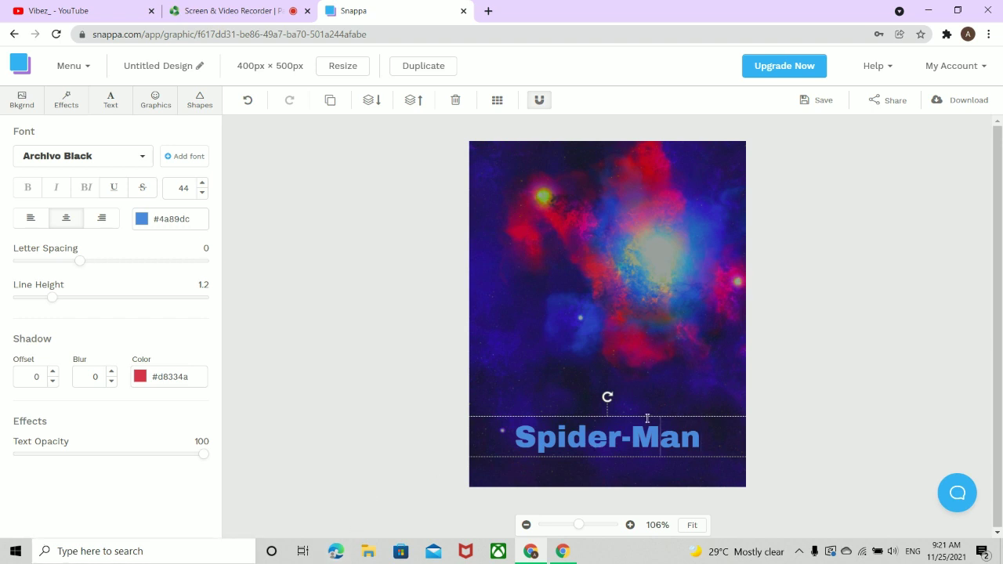
left_click(758, 409)
left_click(691, 427)
mouse_move(691, 427)
left_mouse_down()
mouse_move(680, 396)
mouse_move(691, 414)
left_mouse_up()
left_click(865, 388)
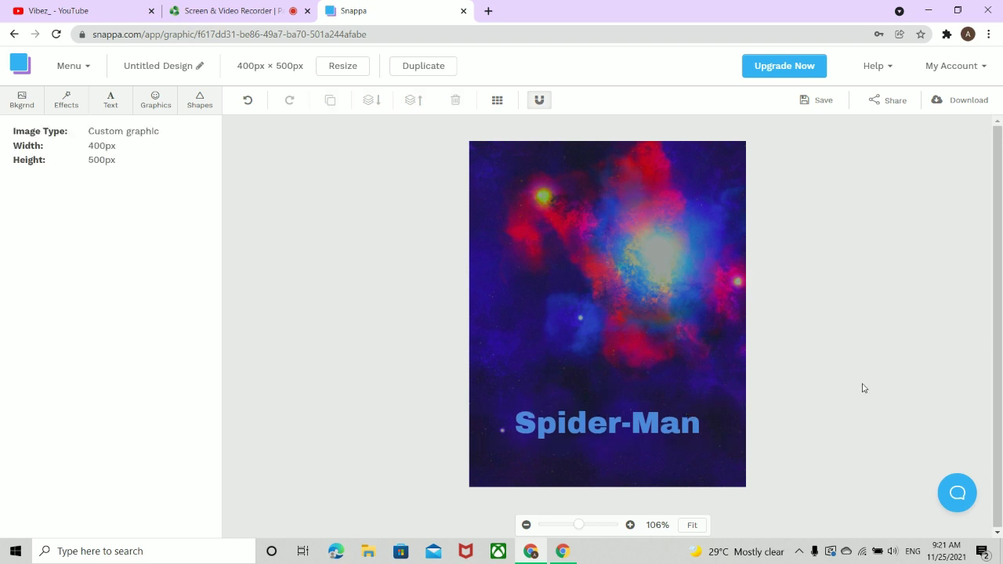
- Set the shadow offset of the Spider-Man heading to 2
left_click(591, 415)
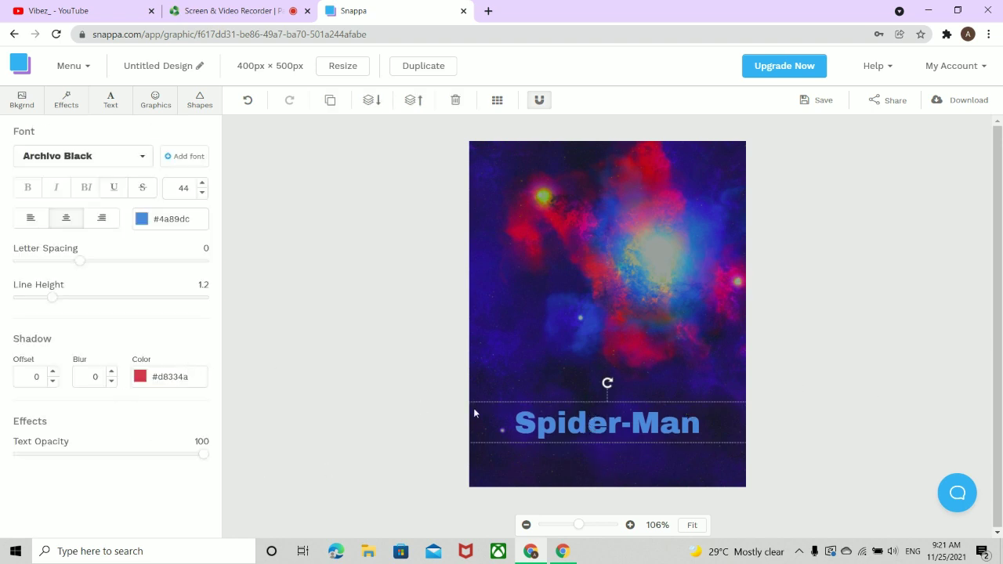
left_click(52, 372)
left_click(53, 372)
left_click(52, 372)
left_click(52, 381)
left_click(53, 382)
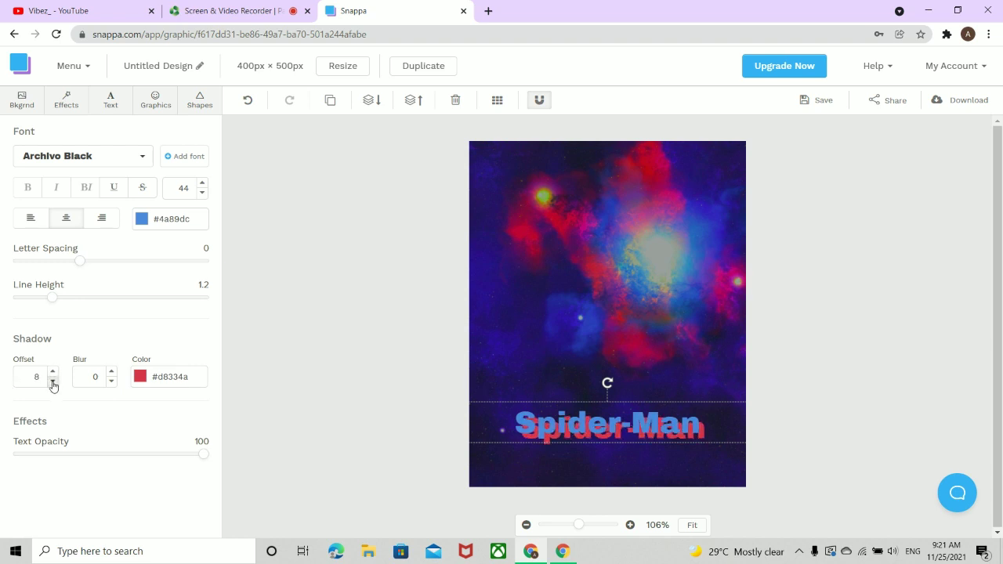
left_click(53, 381)
left_click(52, 382)
left_click(53, 381)
left_click(53, 382)
left_click(53, 382)
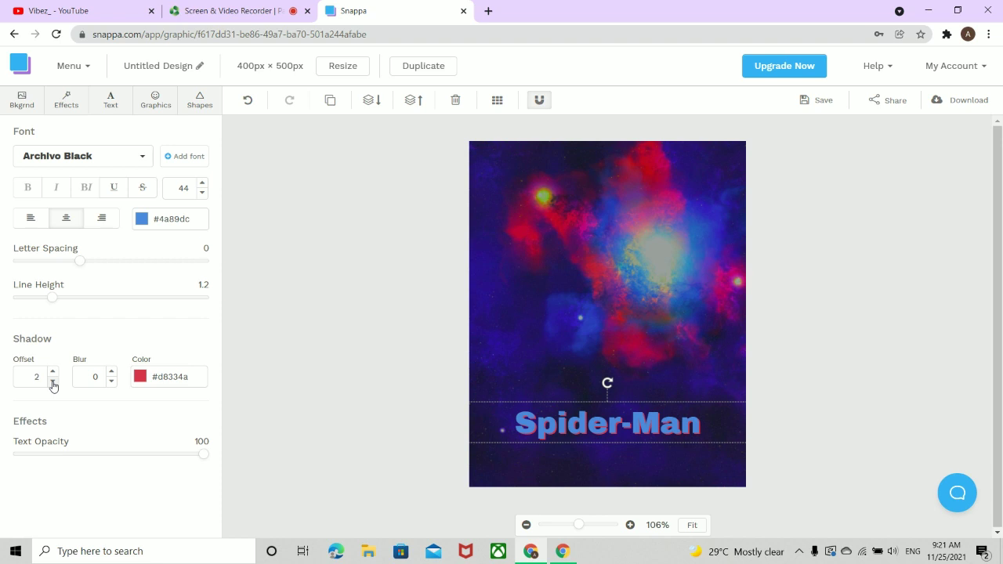
- Set the heading's shadow blur to 15 and keep its text opacity at 100
left_click(111, 372)
left_click(110, 372)
left_click(111, 373)
left_click(111, 373)
left_click(111, 373)
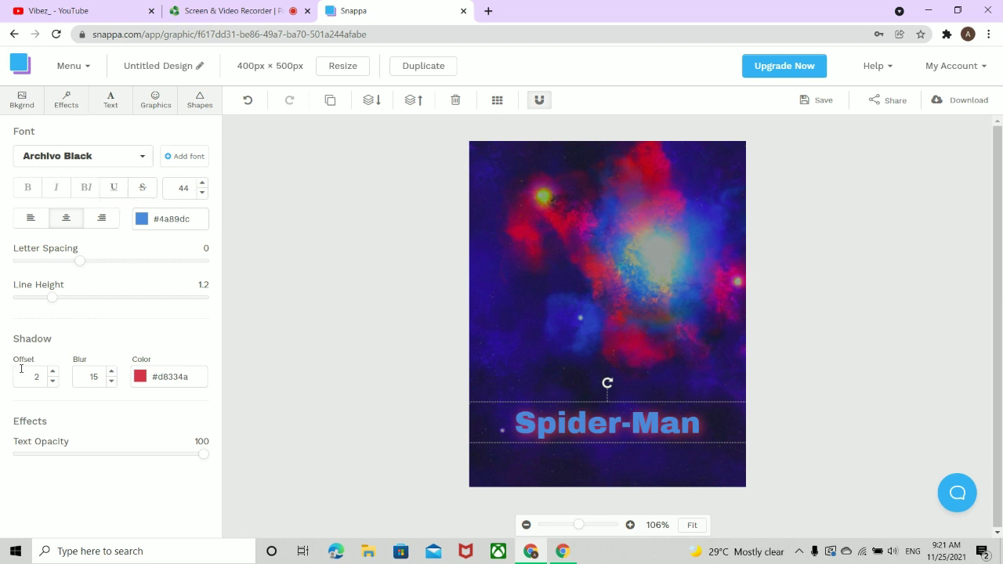
mouse_move(203, 454)
left_mouse_down()
mouse_move(2, 479)
mouse_move(210, 468)
left_mouse_up()
- Browse the icon graphics library for something suitable to decorate the design
left_click(143, 112)
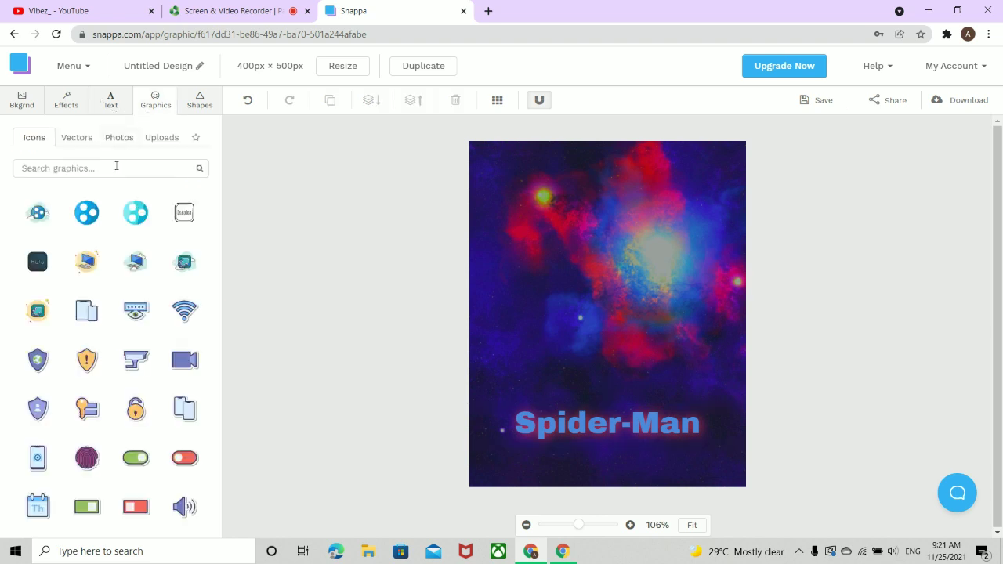
scroll(97, 403, "down", 5)
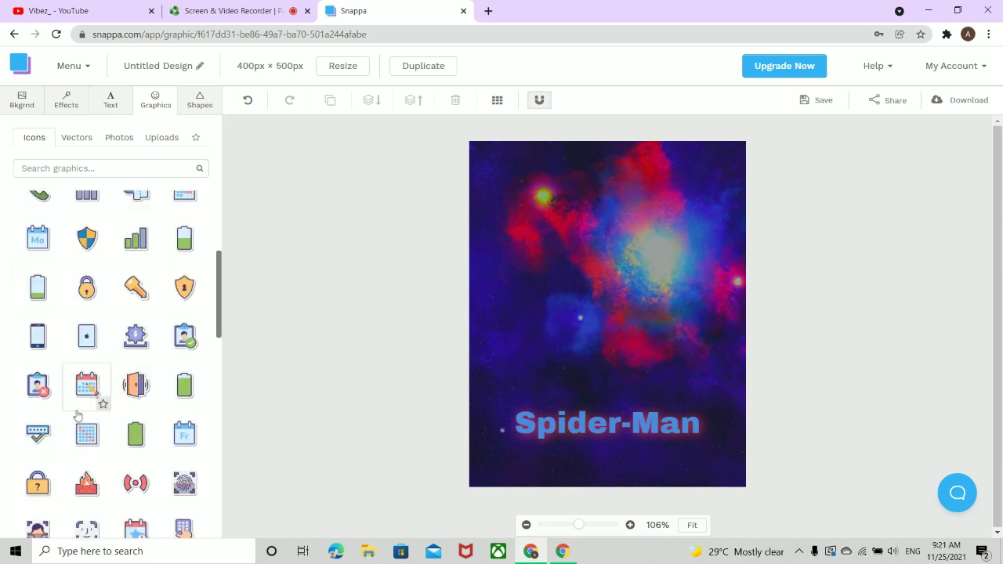
scroll(76, 410, "down", 5)
scroll(67, 347, "down", 10)
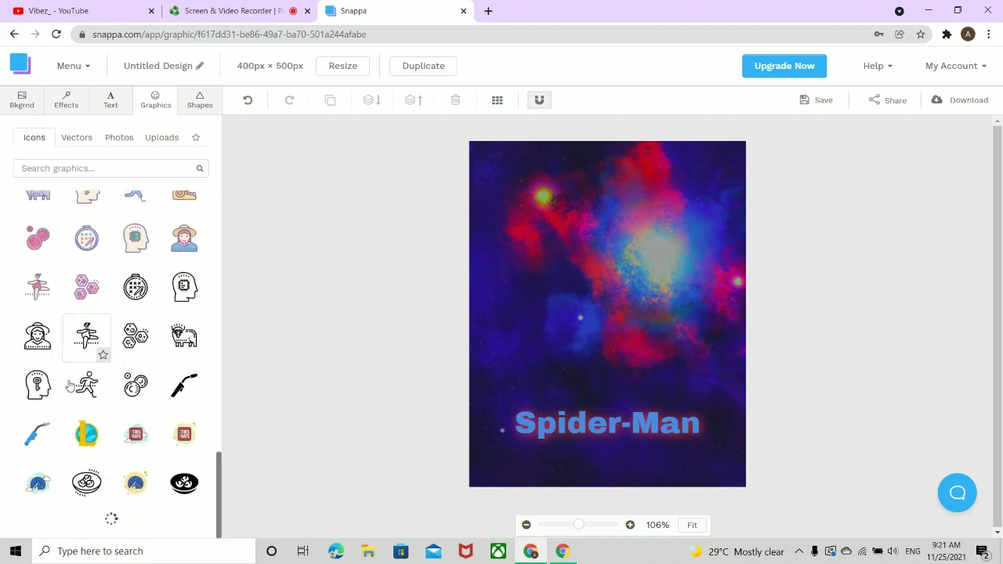
scroll(102, 478, "down", 5)
scroll(98, 462, "down", 6)
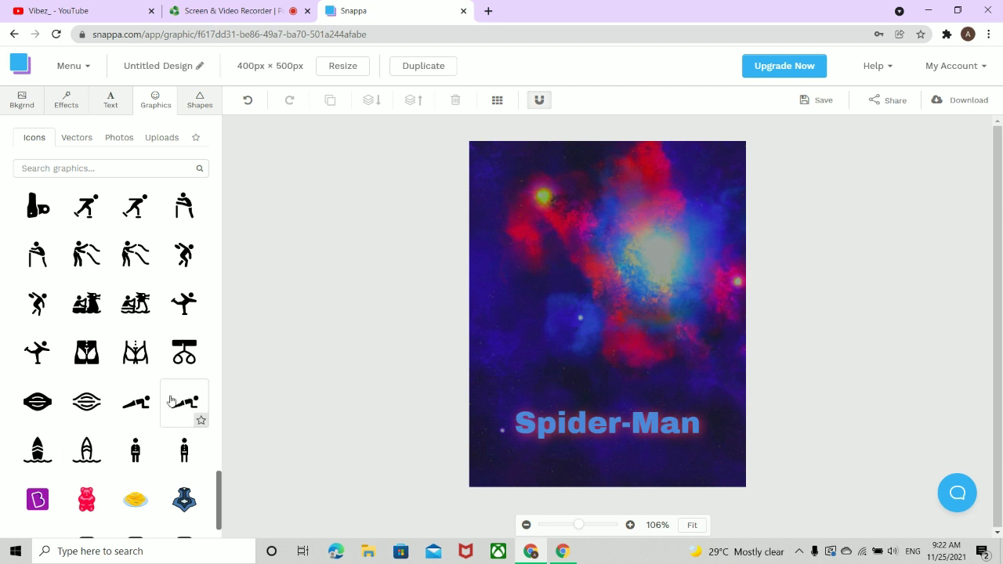
scroll(126, 470, "down", 2)
scroll(139, 478, "down", 4)
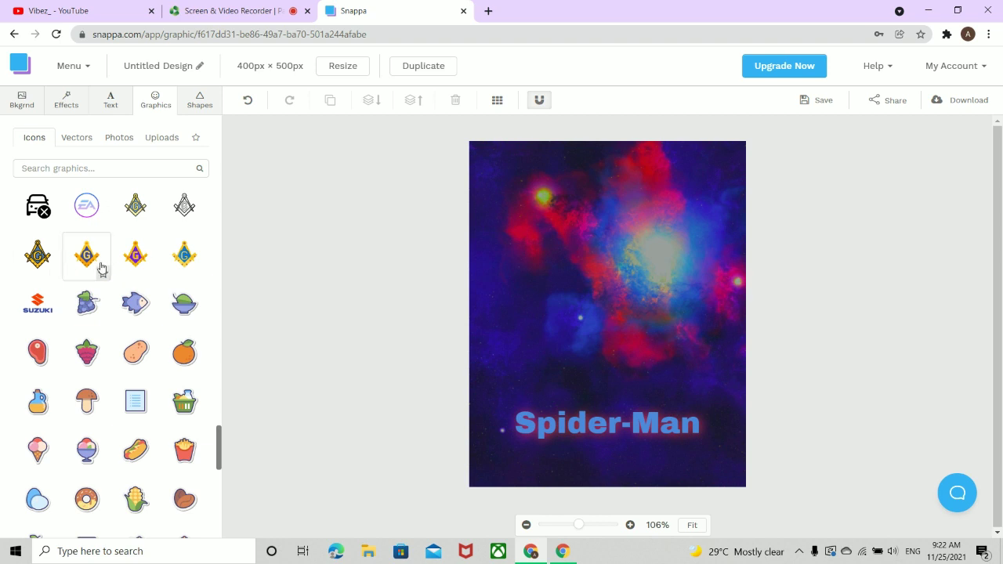
scroll(110, 298, "down", 2)
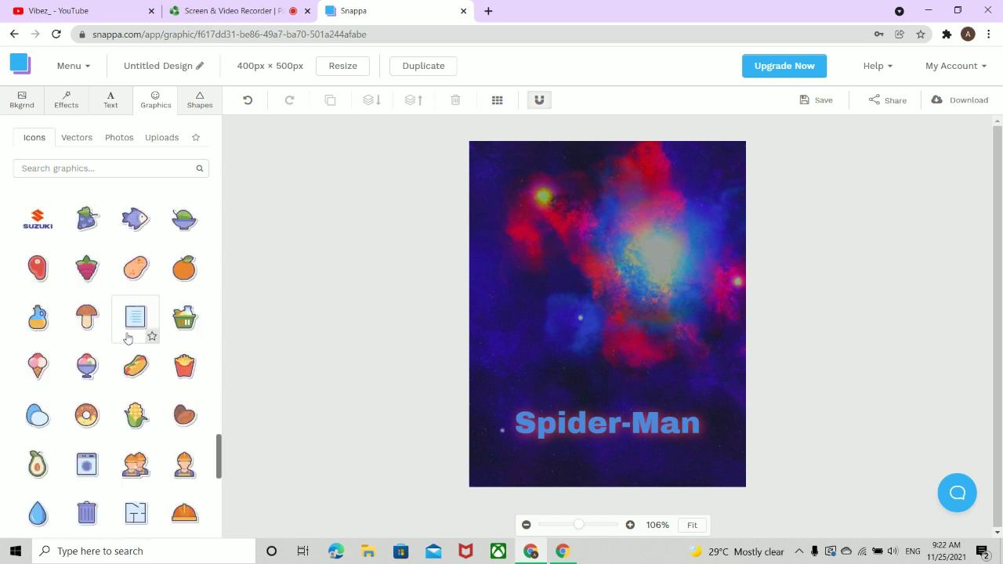
scroll(128, 338, "up", 5)
- Search the icons for "lightning" and place the yellow bolt with a thick gold outline in the canvas's upper-right area
left_click(65, 172)
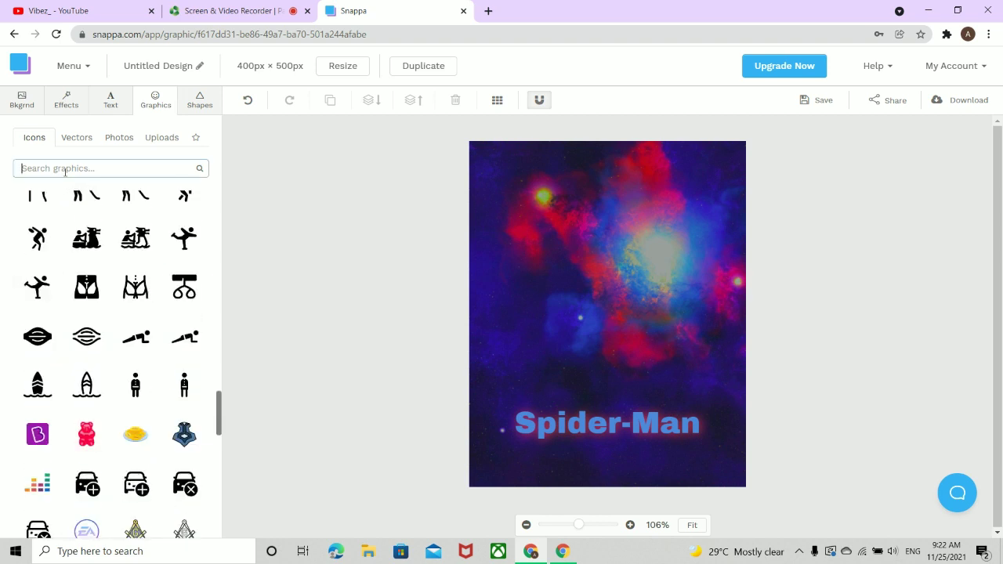
type("lightning")
key("Return")
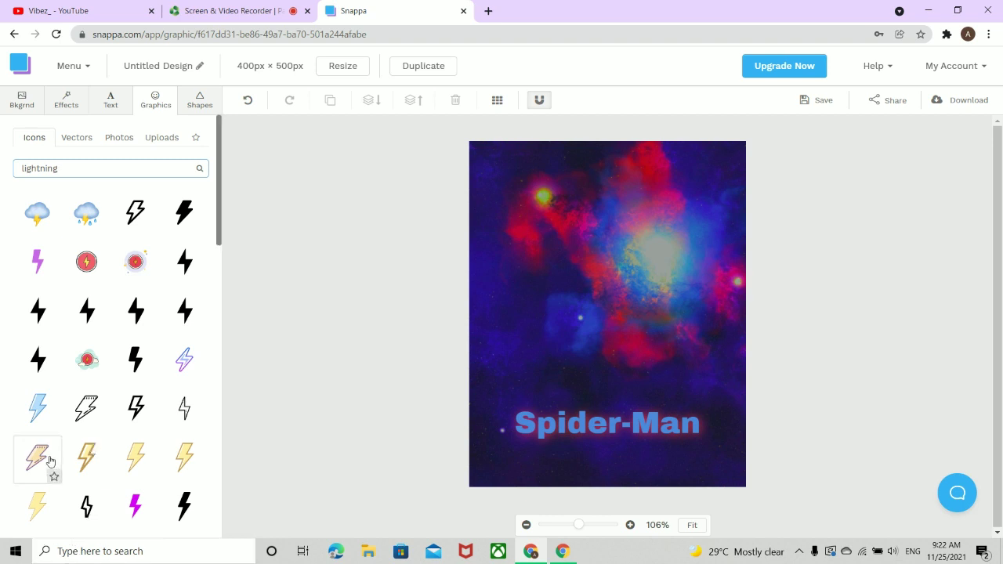
left_click(84, 455)
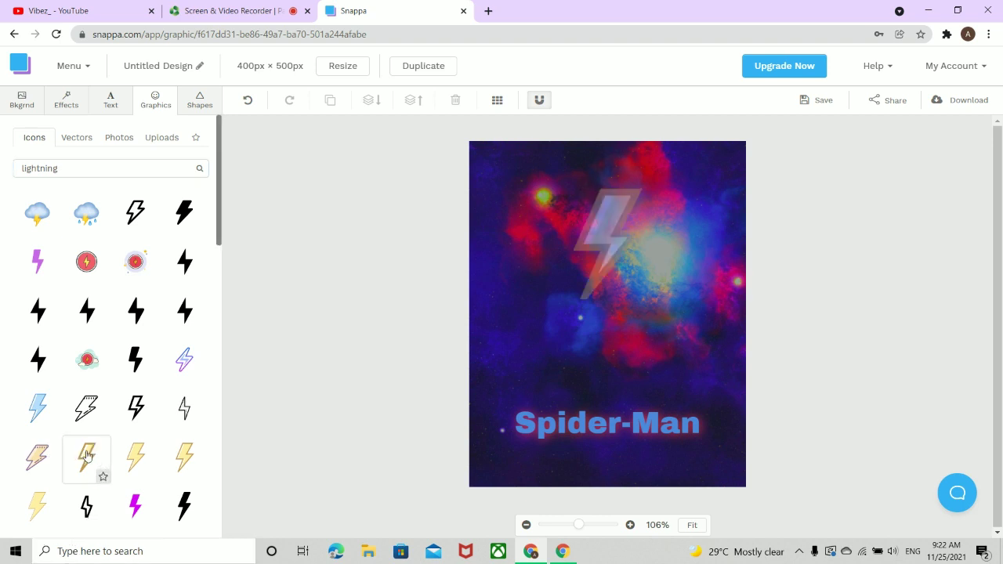
left_click_drag(615, 280, 692, 182)
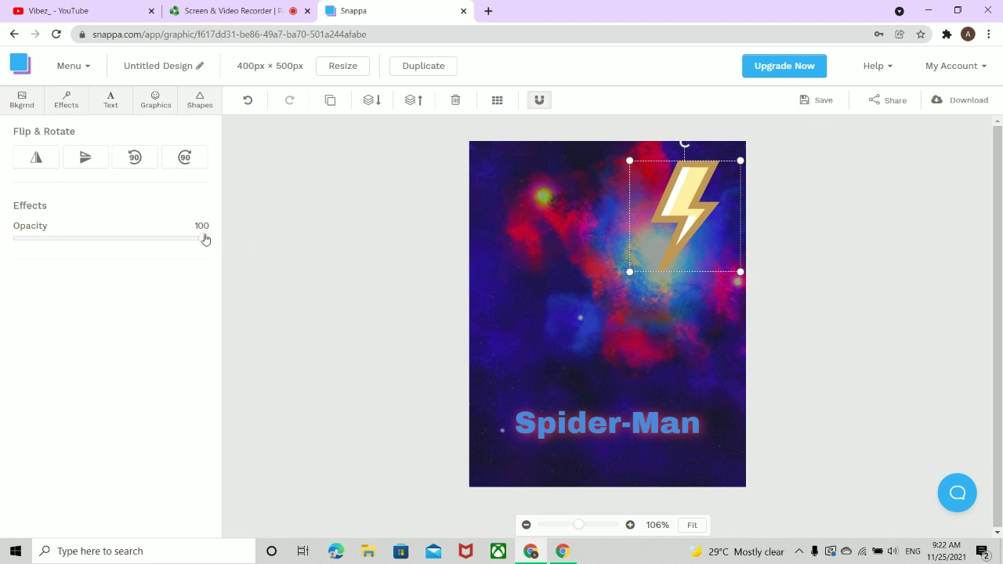
- Set the lightning bolt's opacity to 31 and tilt it clockwise about 30° in the canvas's top-right corner
left_click_drag(204, 239, 75, 245)
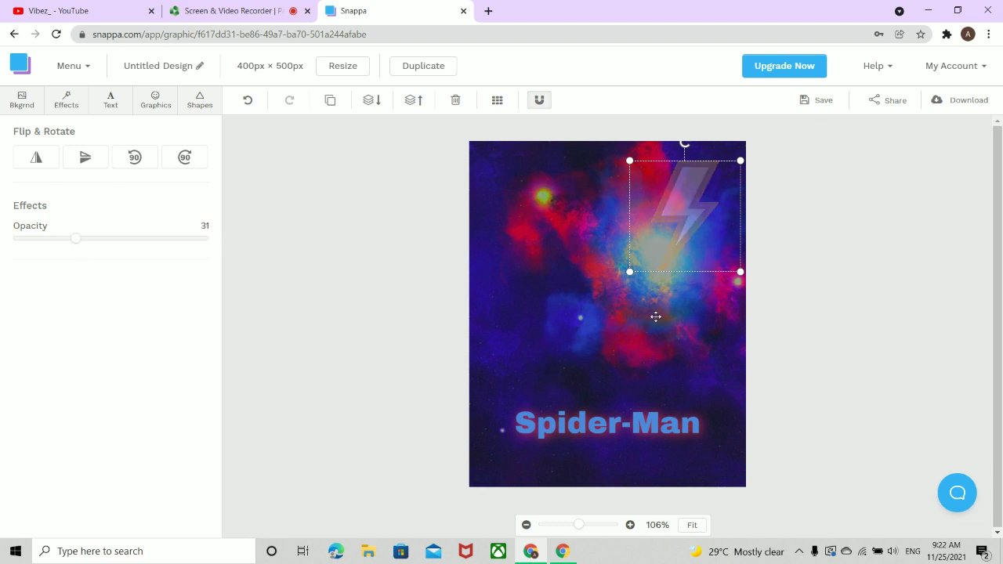
left_click_drag(682, 180, 667, 243)
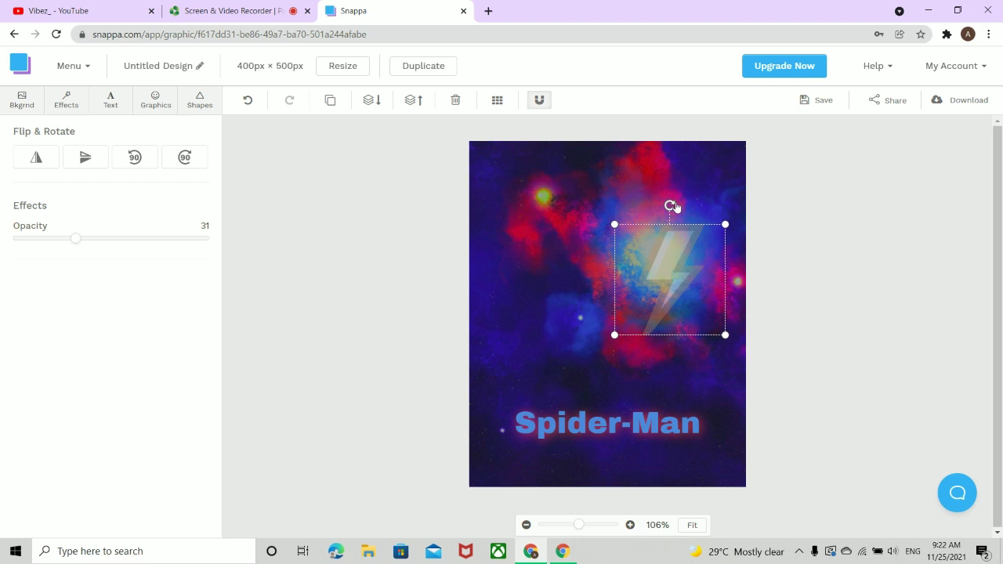
left_click_drag(671, 206, 713, 219)
left_click_drag(689, 256, 709, 166)
- Try flipping the lightning bolt horizontally several times
left_click(36, 160)
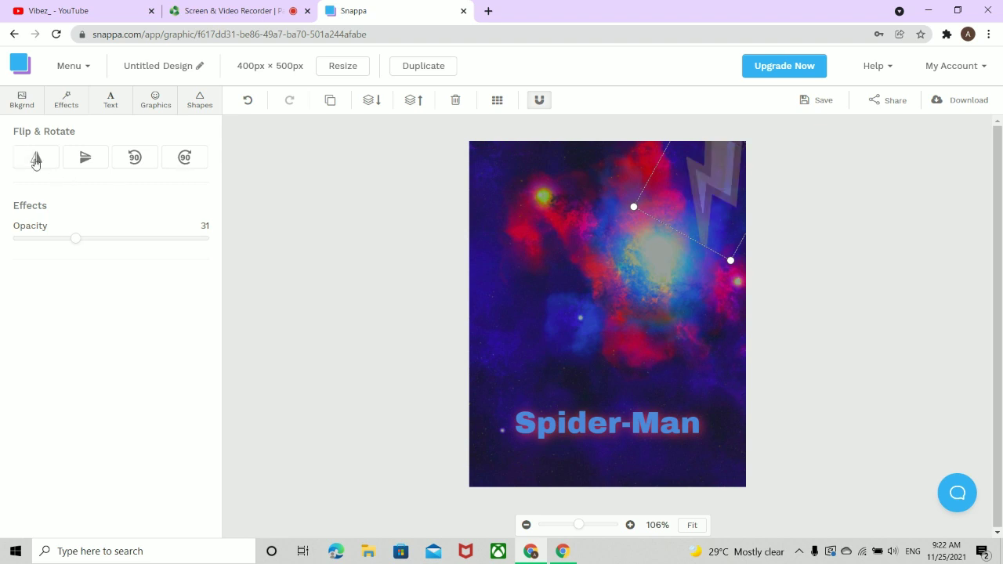
left_click(36, 162)
left_click(35, 162)
left_click(35, 162)
left_click(35, 162)
left_click(35, 162)
- Flip and rotate the lightning bolt in 90° turns until its tip points toward the lower left, and shift it slightly down and left
left_click(103, 160)
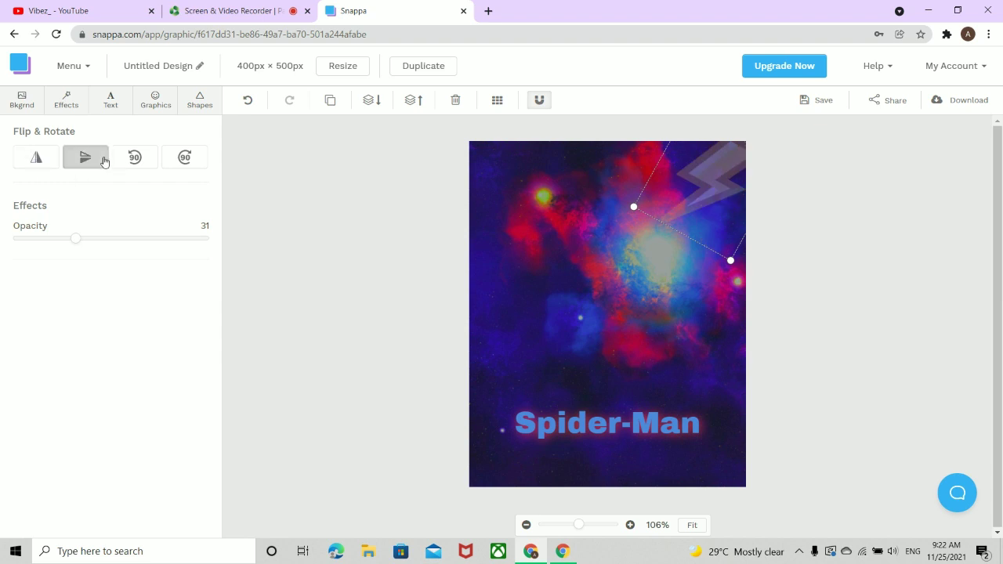
left_click(103, 160)
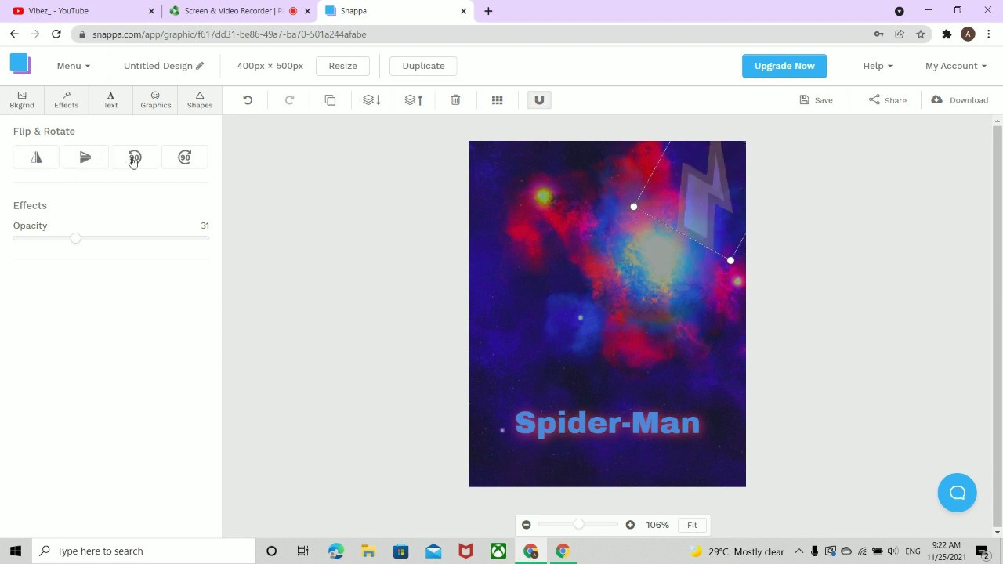
left_click(130, 164)
left_click(118, 164)
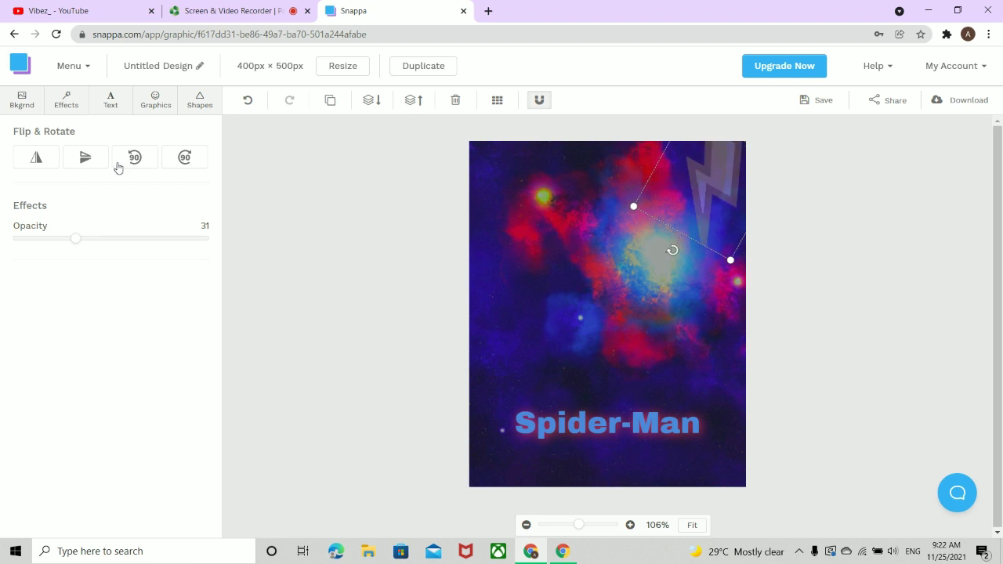
left_click(117, 165)
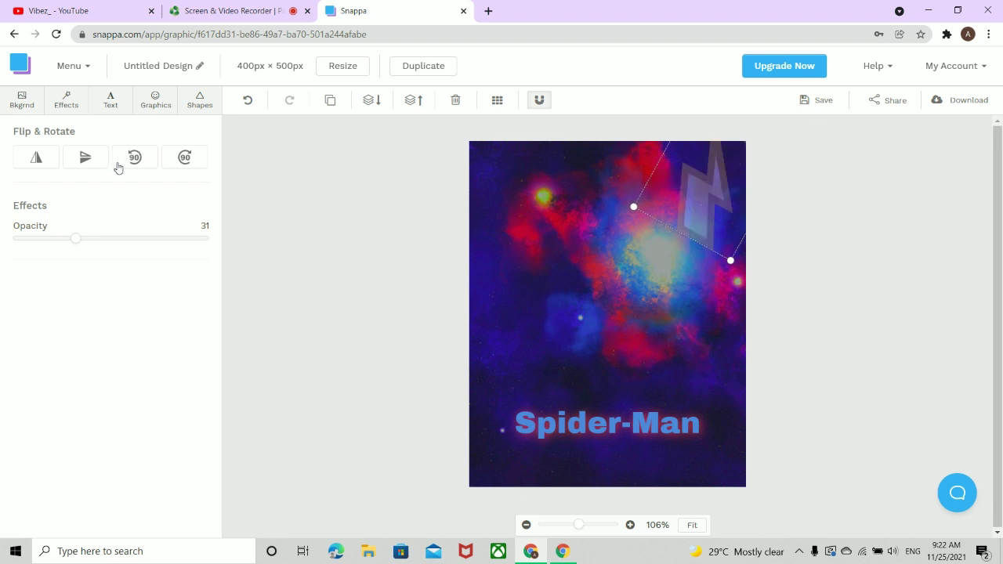
left_click(117, 164)
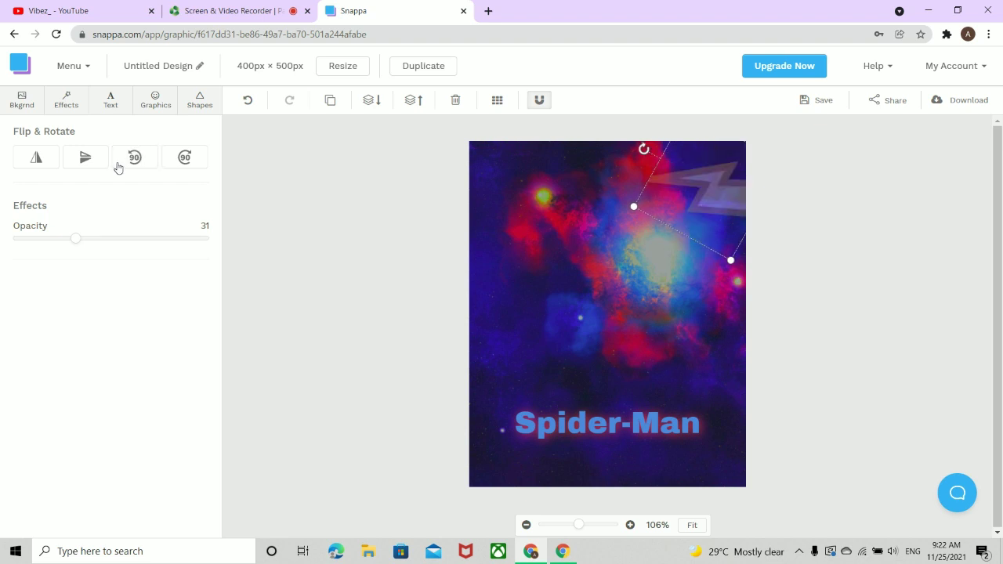
left_click(36, 166)
left_click(36, 168)
left_click(37, 168)
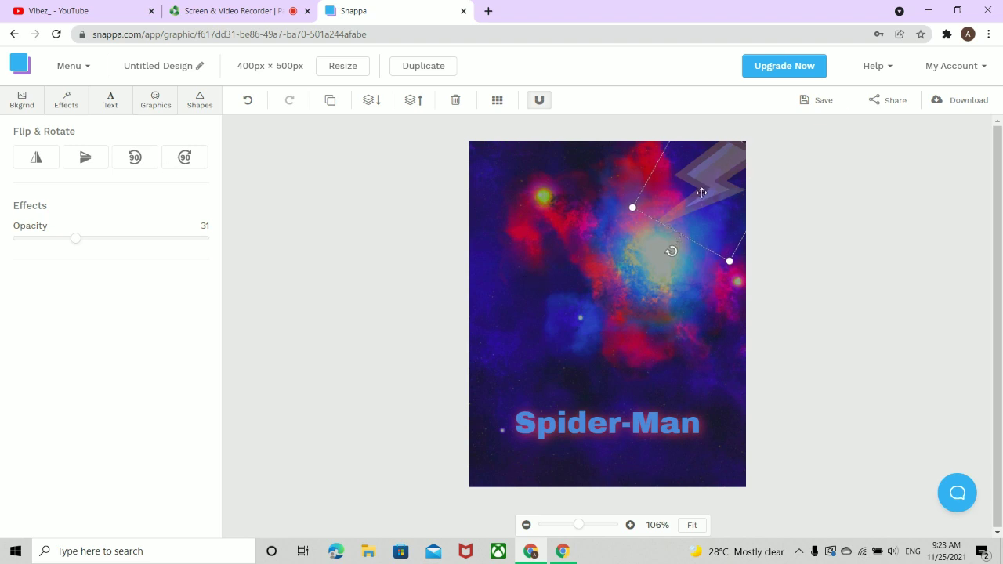
mouse_move(700, 192)
left_mouse_down()
mouse_move(661, 224)
mouse_move(700, 192)
left_mouse_up()
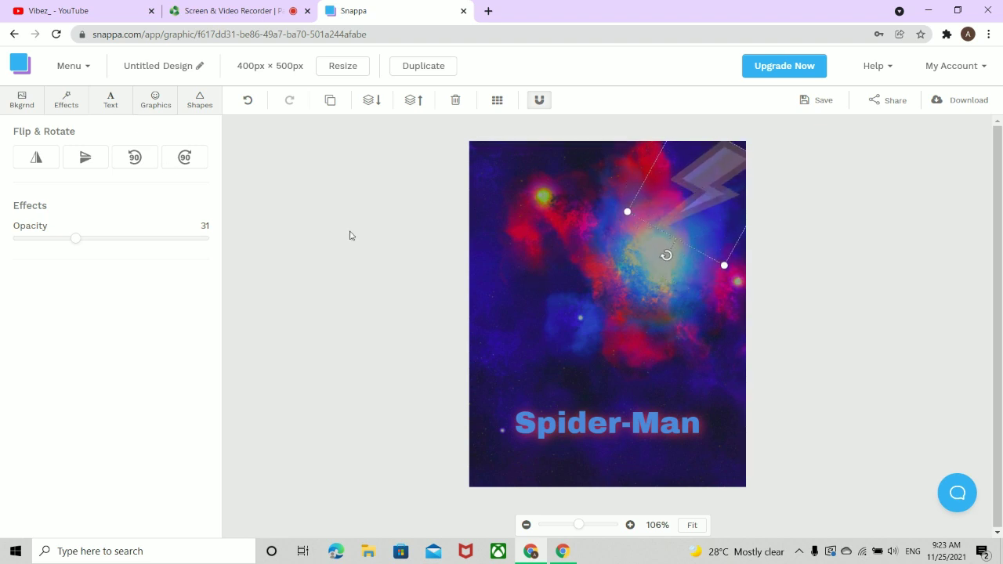
left_click_drag(80, 241, 76, 264)
left_click(32, 99)
left_click(78, 102)
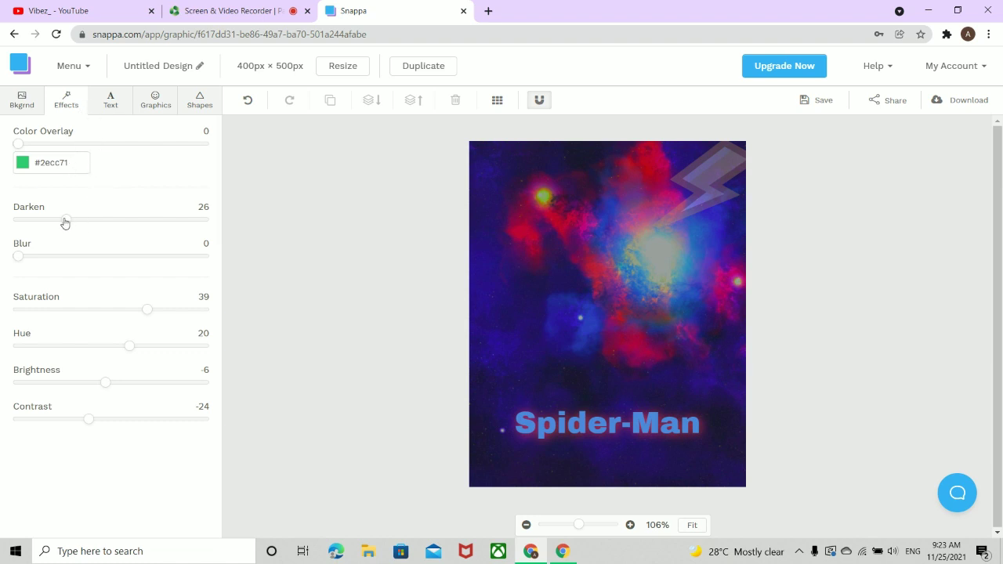
mouse_move(22, 261)
left_mouse_down()
mouse_move(43, 258)
mouse_move(20, 260)
left_mouse_up()
left_click(197, 113)
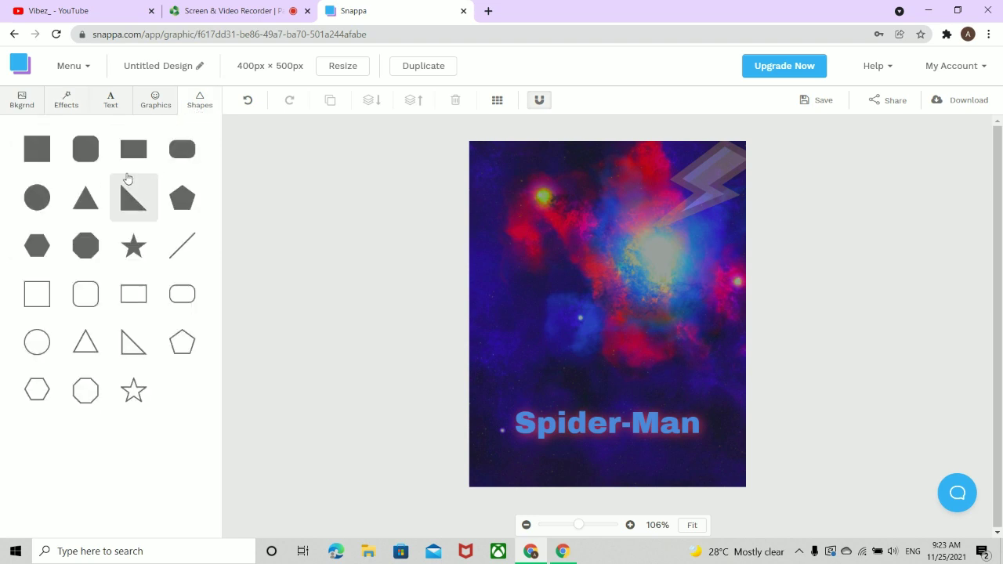
left_click(41, 102)
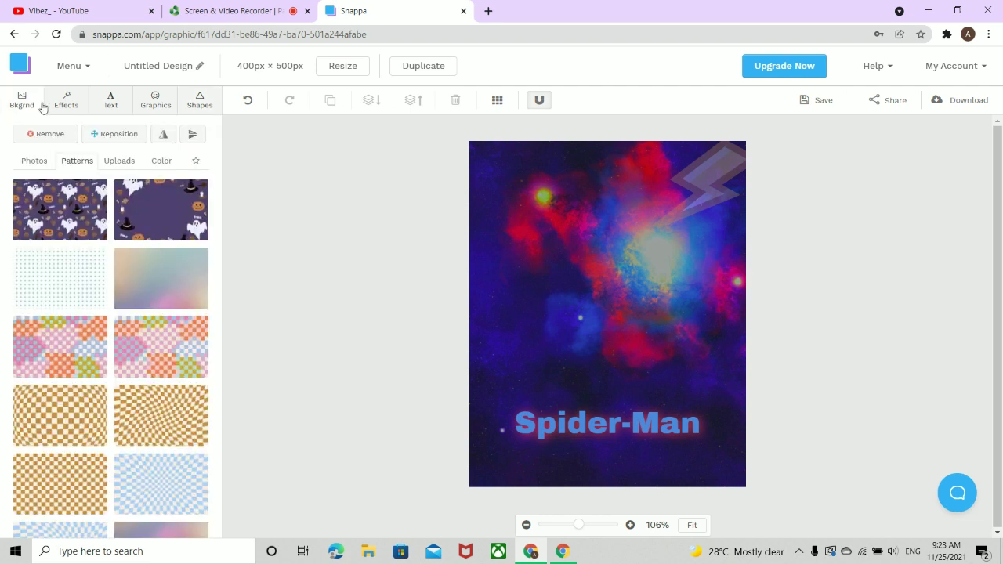
left_click(128, 105)
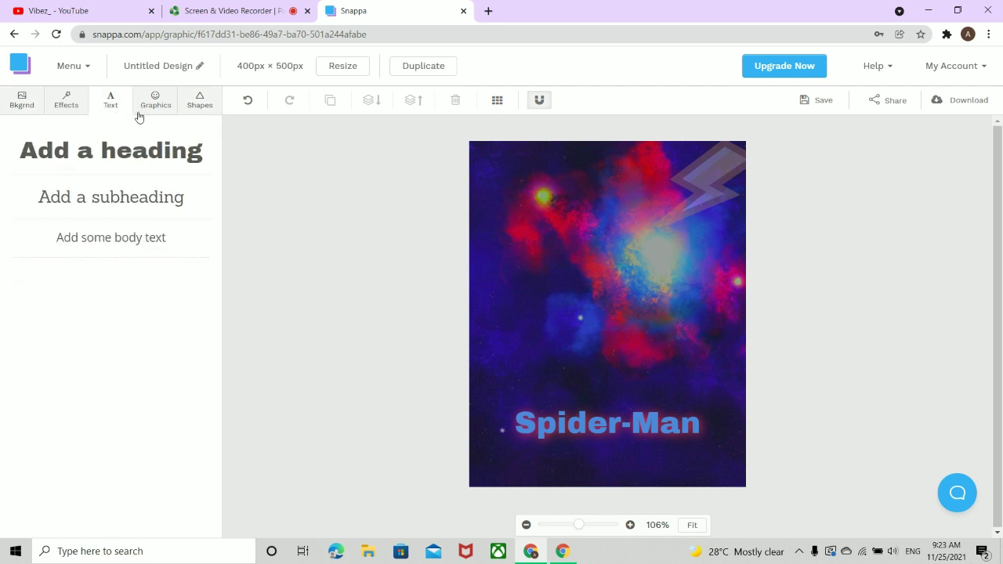
- Browse the vector graphics library for something suitable to add to the design
left_click(157, 112)
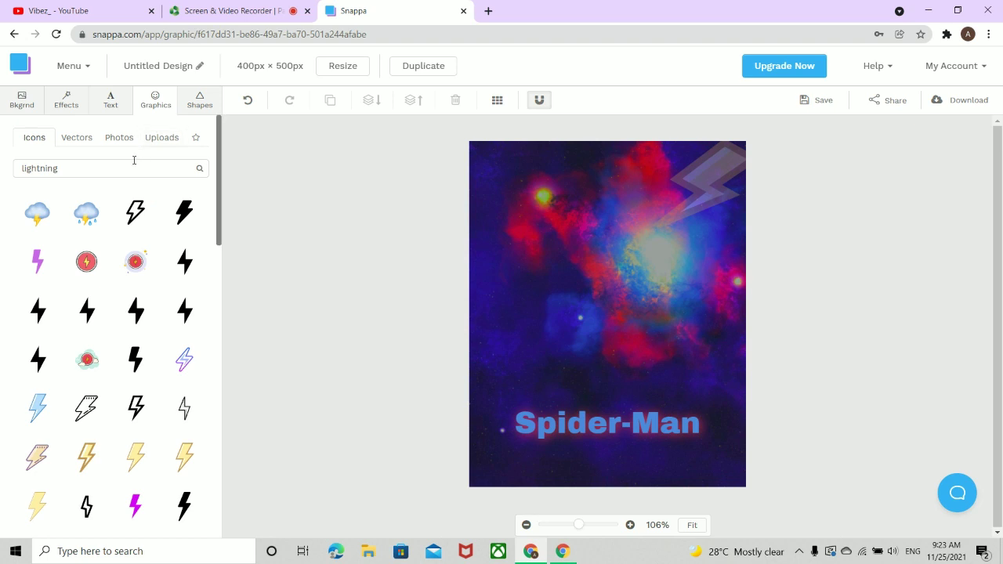
left_click(75, 138)
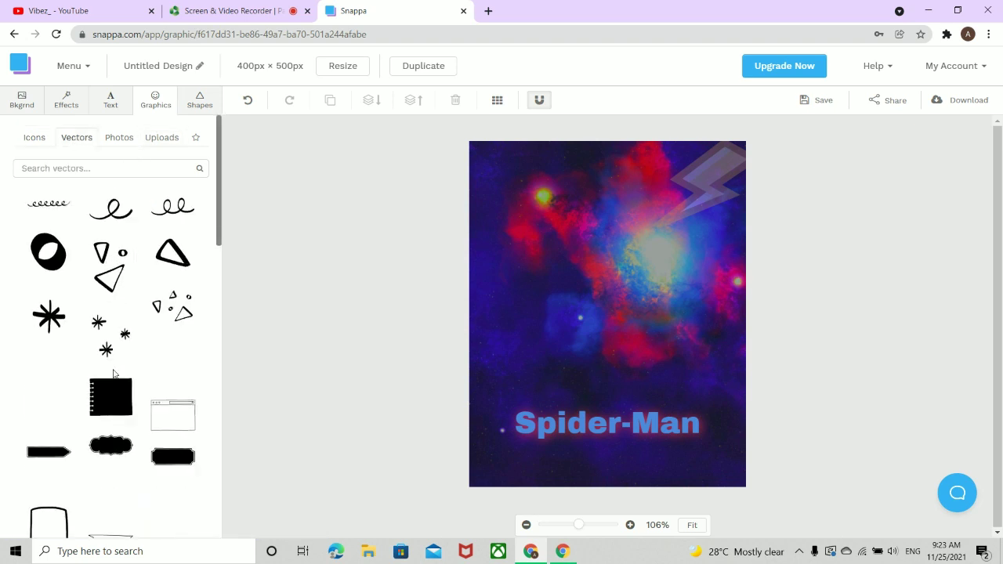
scroll(113, 373, "down", 10)
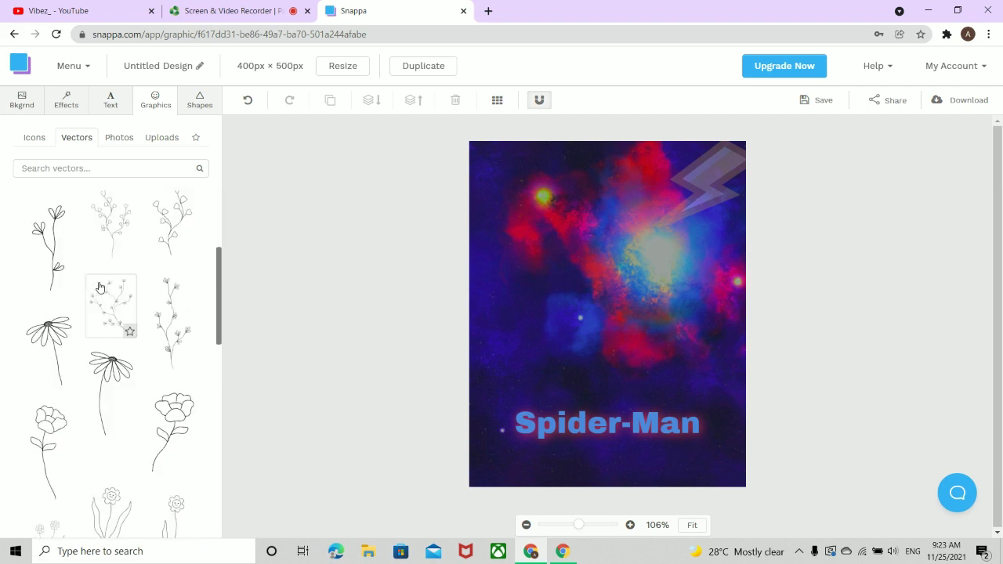
scroll(100, 287, "down", 15)
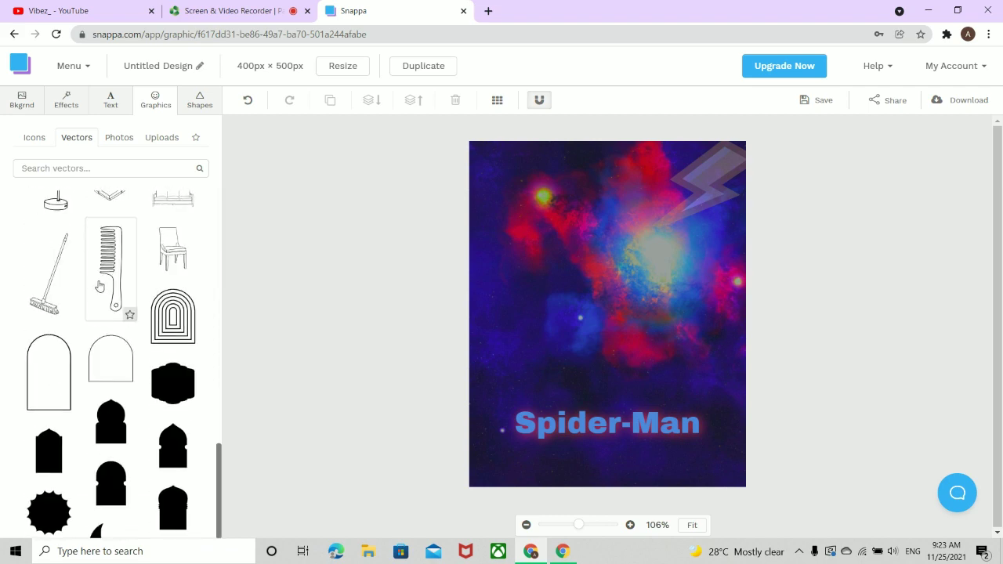
scroll(100, 287, "down", 15)
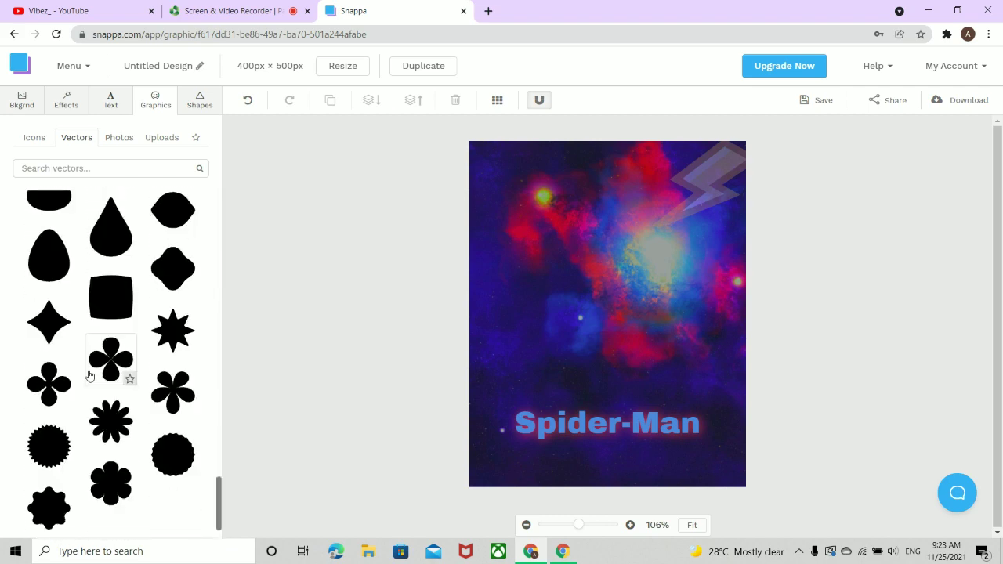
scroll(89, 376, "down", 5)
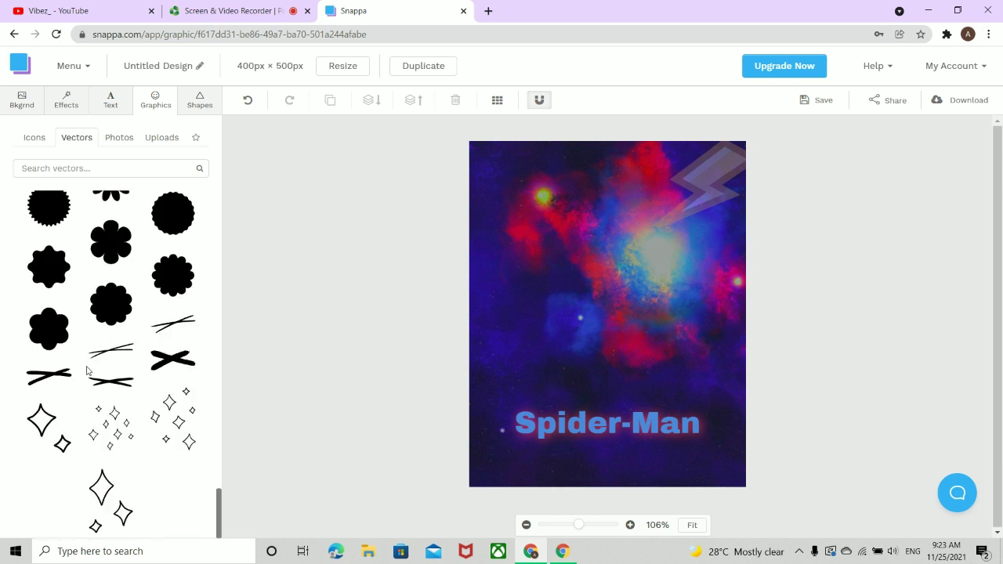
scroll(89, 370, "down", 6)
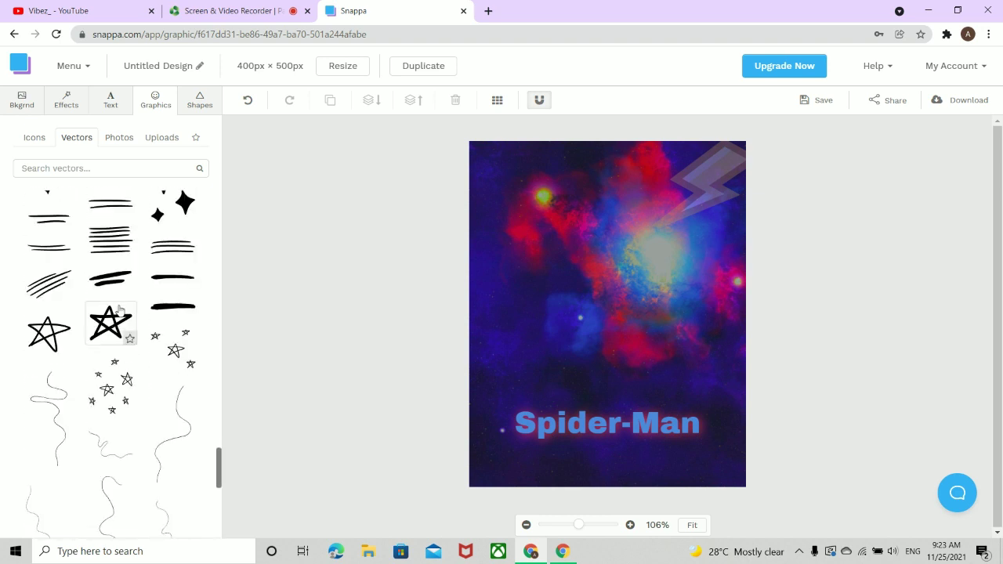
scroll(119, 309, "down", 10)
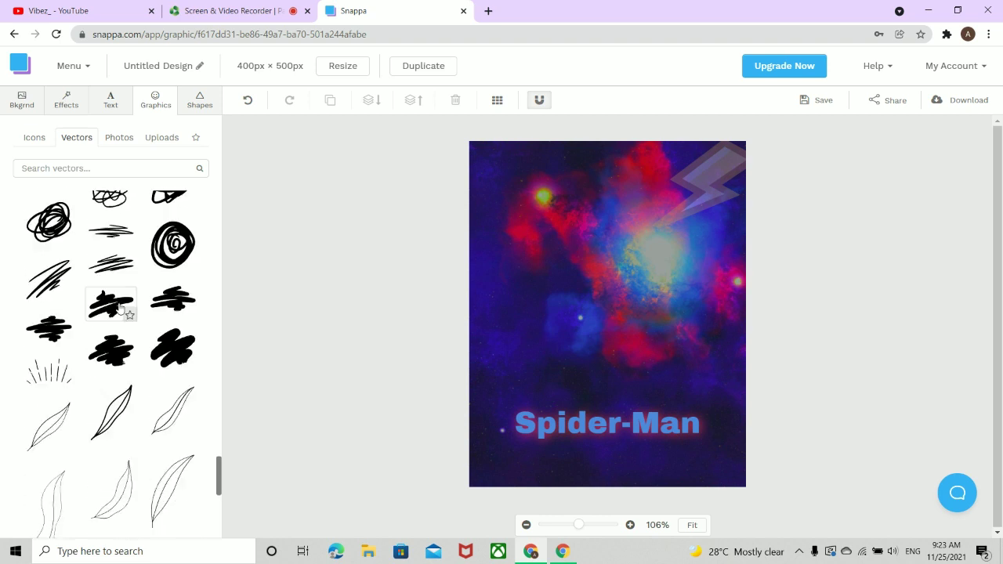
scroll(119, 309, "down", 10)
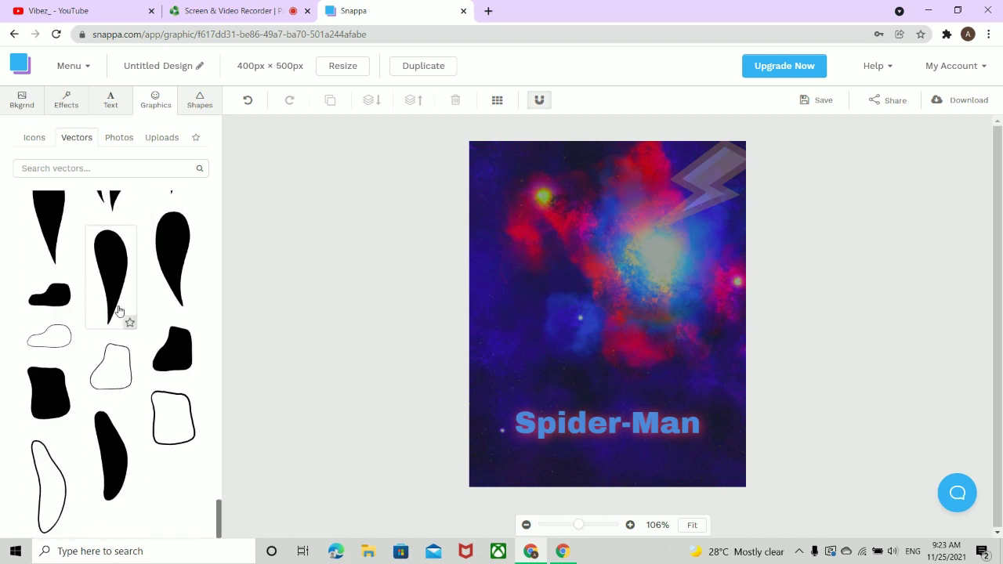
mouse_move(197, 487)
scroll(195, 458, "down", 5)
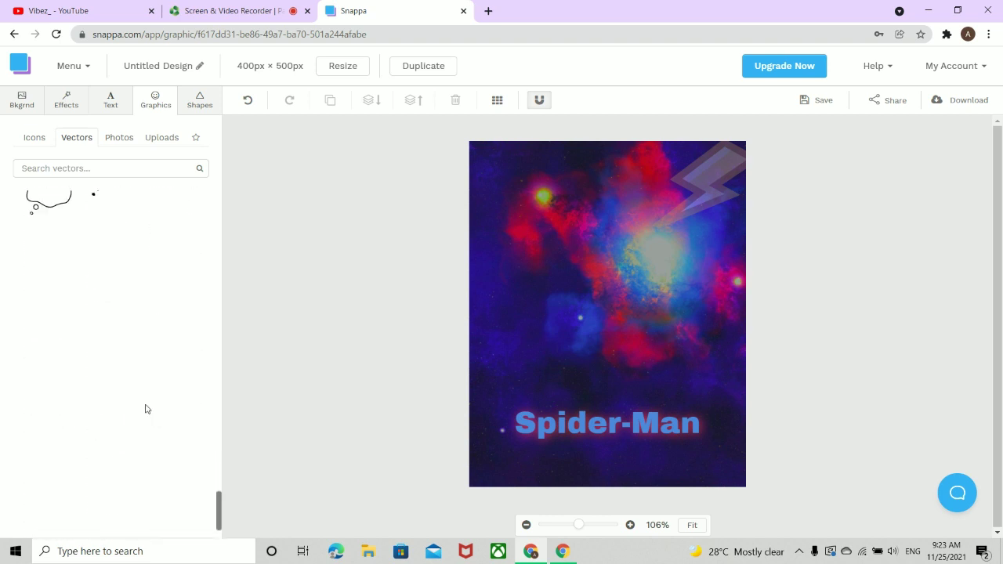
scroll(145, 408, "down", 6)
left_click(253, 9)
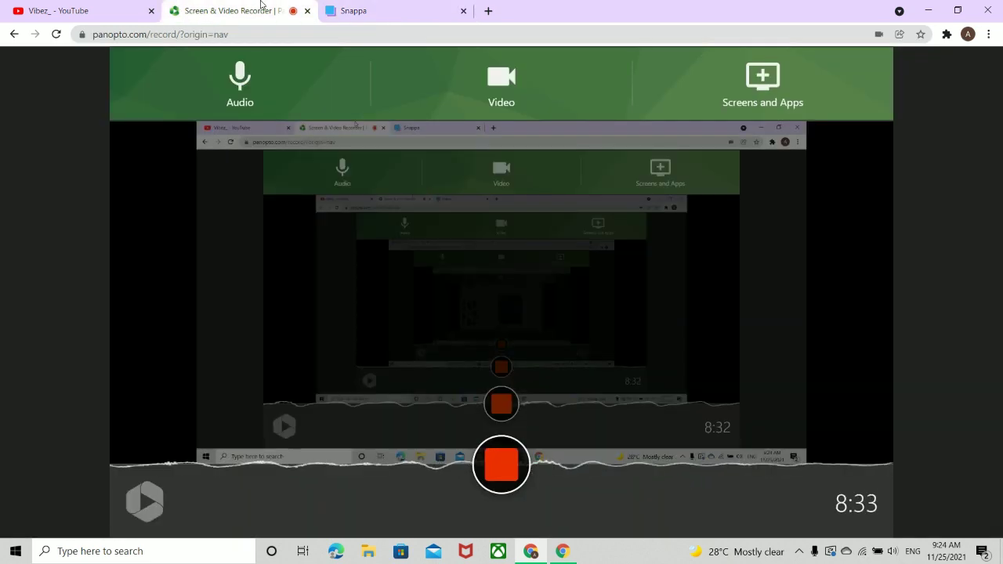
left_click(381, 5)
scroll(149, 321, "up", 5)
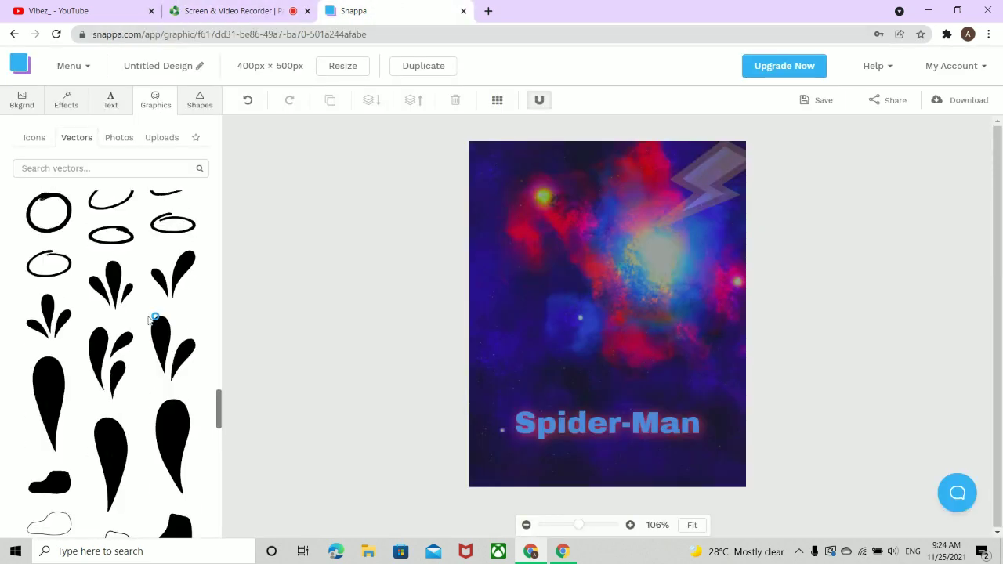
scroll(125, 407, "up", 10)
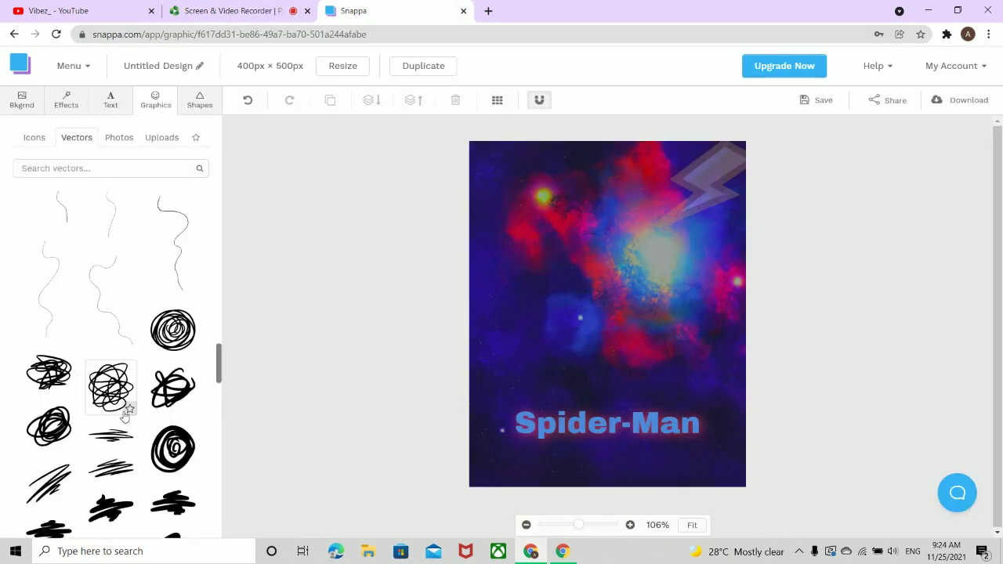
- Search the icon graphics for "bomb"
left_click(31, 136)
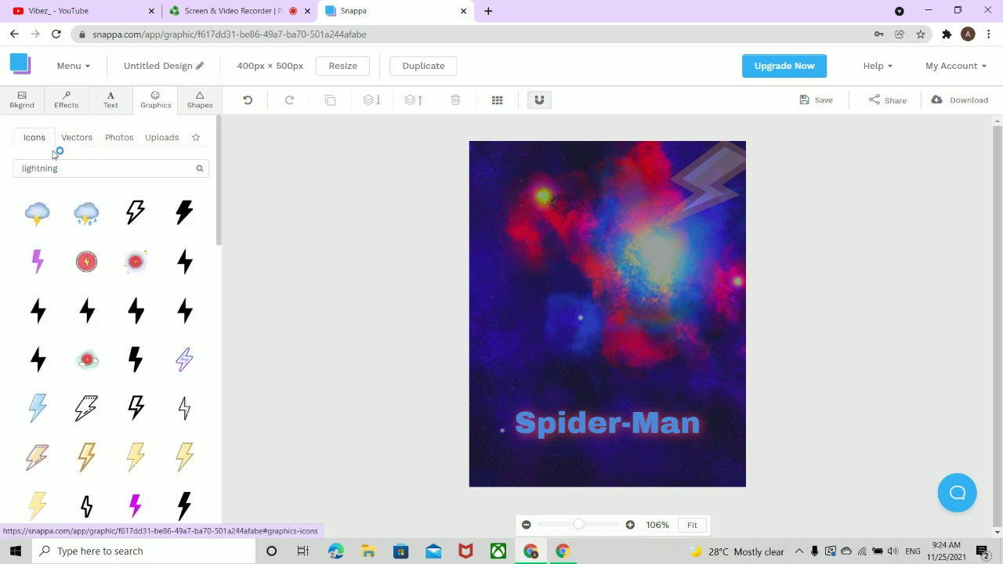
left_click_drag(70, 169, 7, 173)
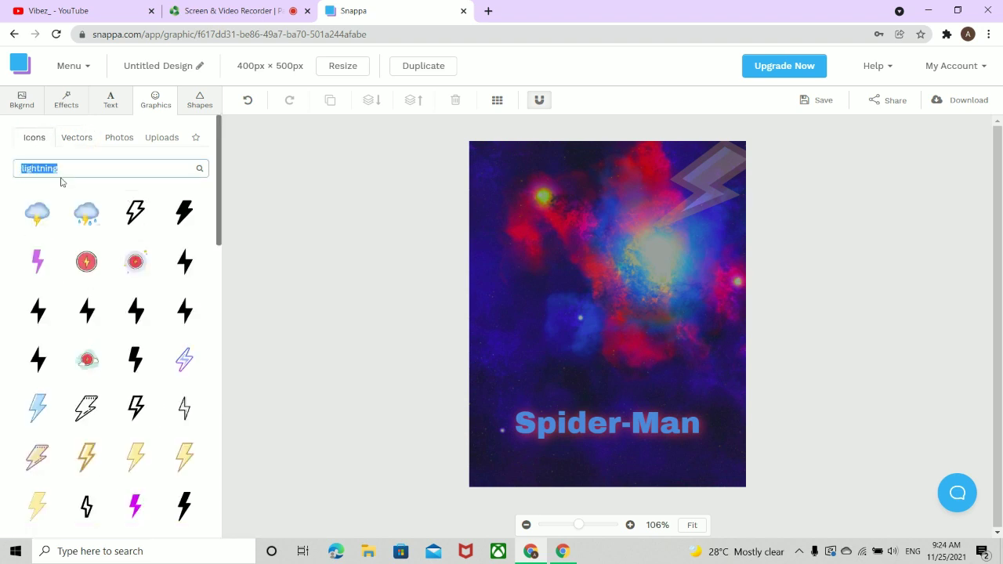
key("BackSpace")
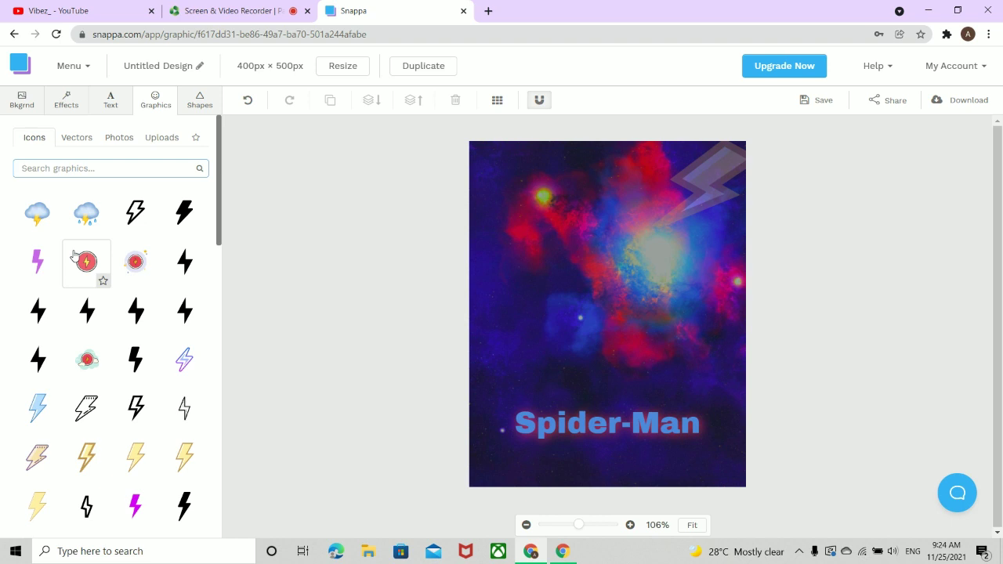
type("bomb")
key("Return")
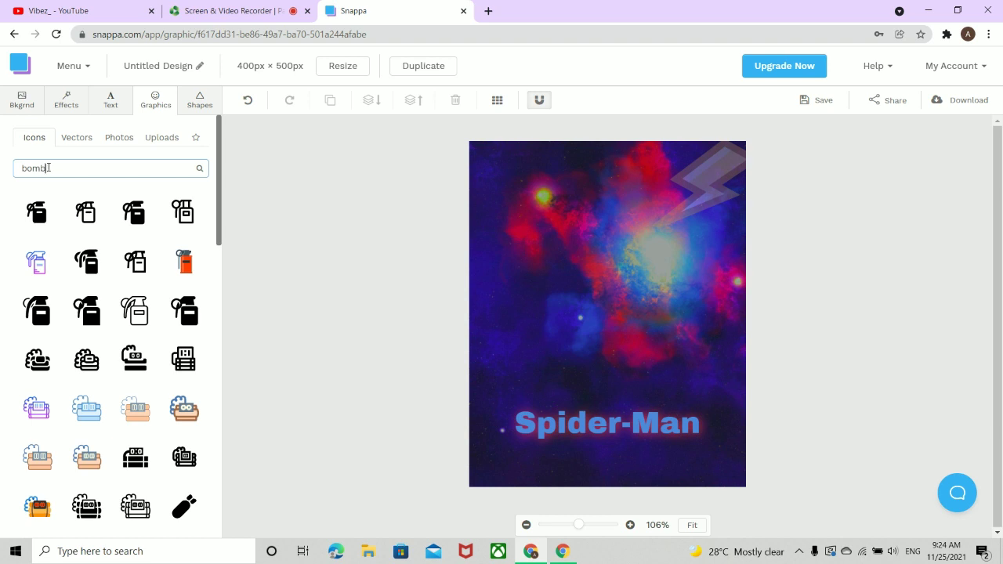
- Search the icons for "green goblin" and add the grinning green goblin face with pointed ears to the middle of the canvas
left_click_drag(35, 172, 11, 180)
key("BackSpace")
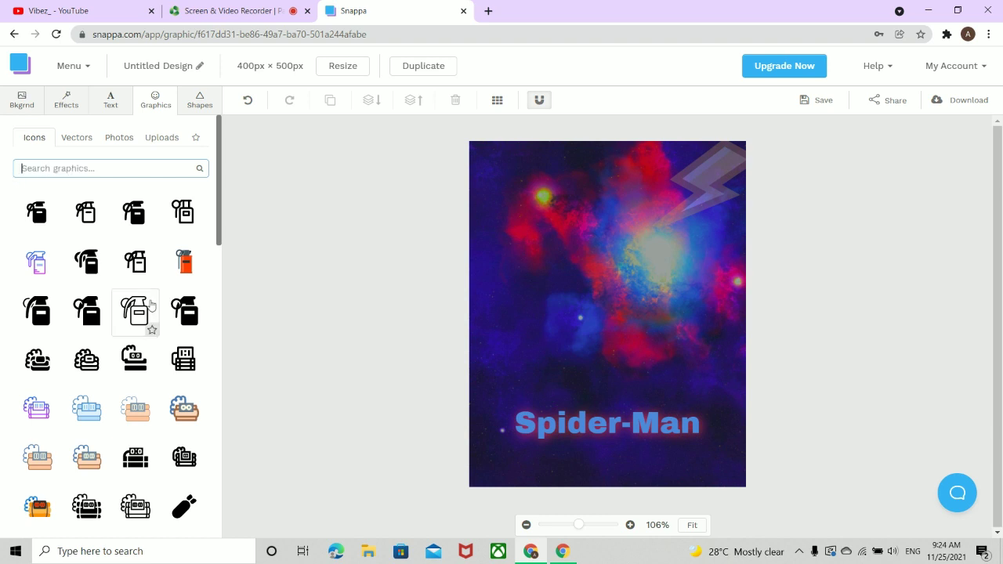
type("green goblin")
key("Return")
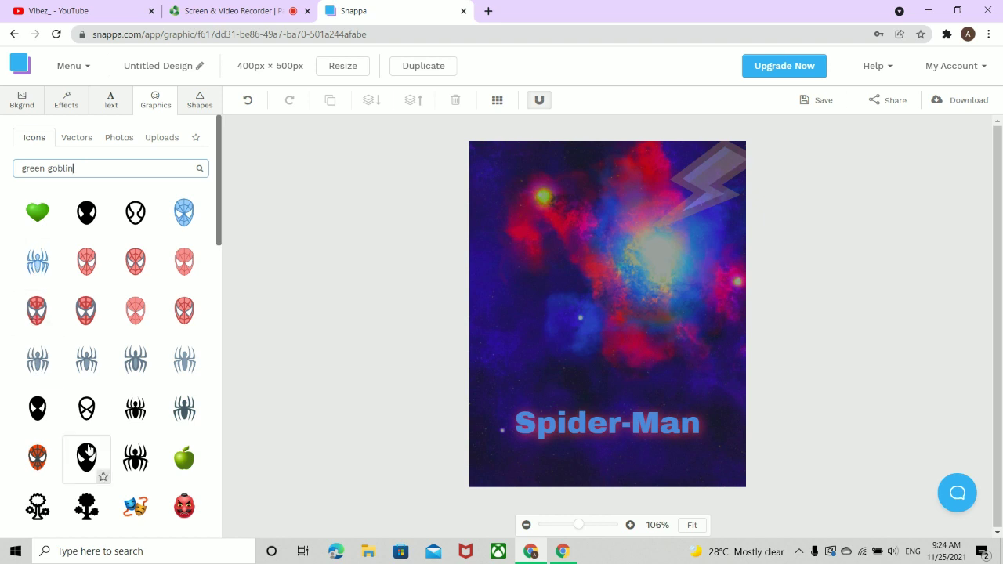
scroll(88, 308, "down", 3)
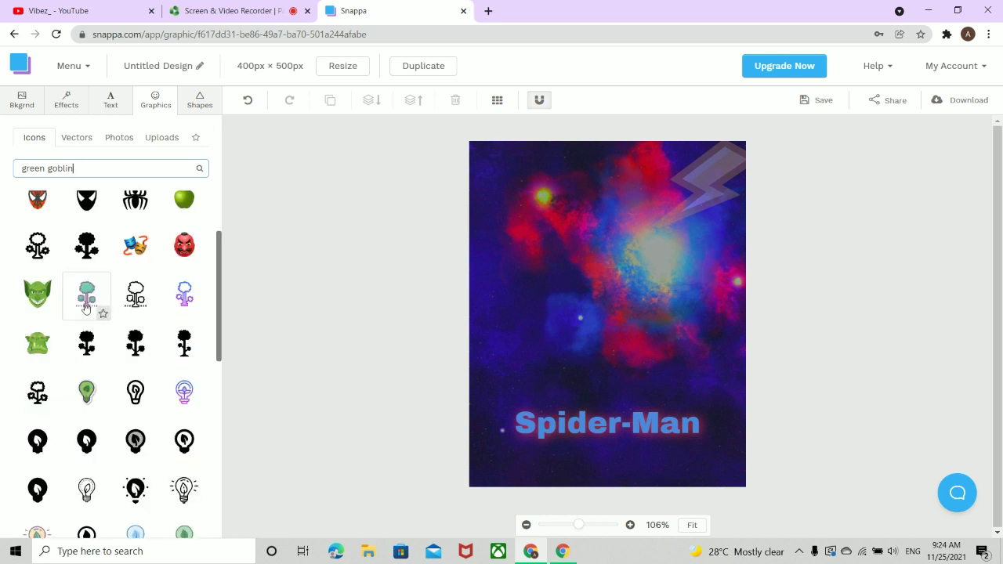
scroll(43, 326, "down", 4)
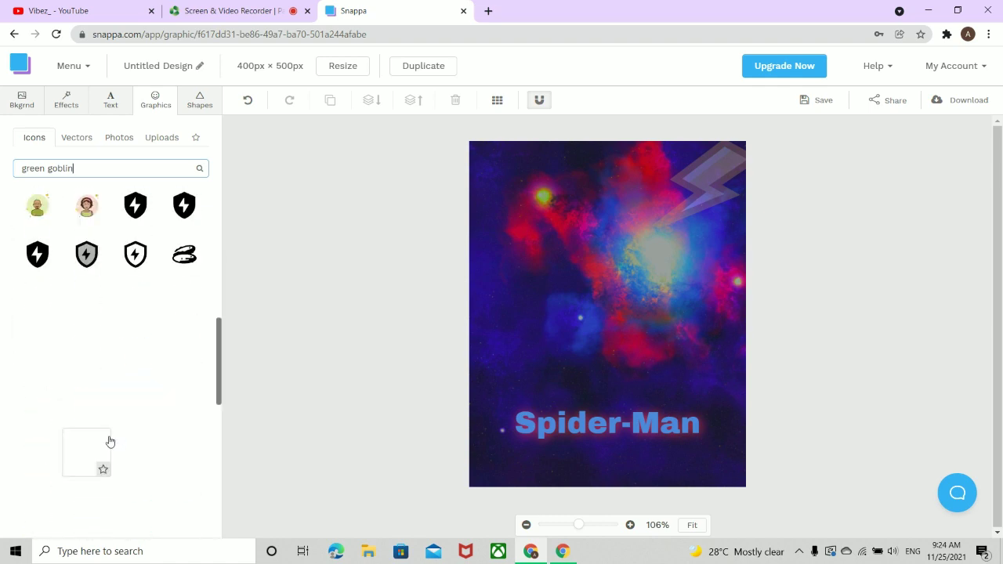
scroll(83, 329, "up", 8)
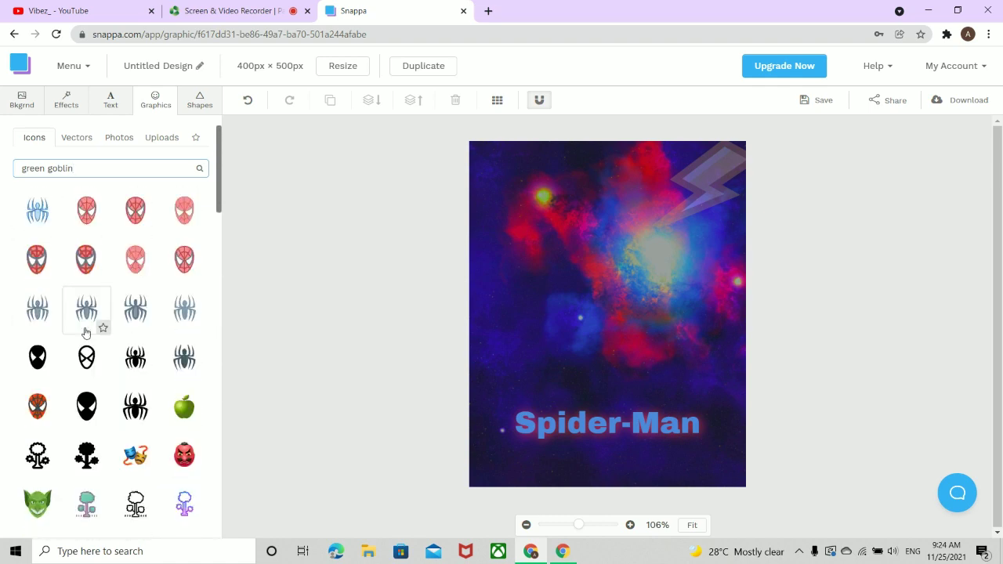
scroll(84, 332, "down", 3)
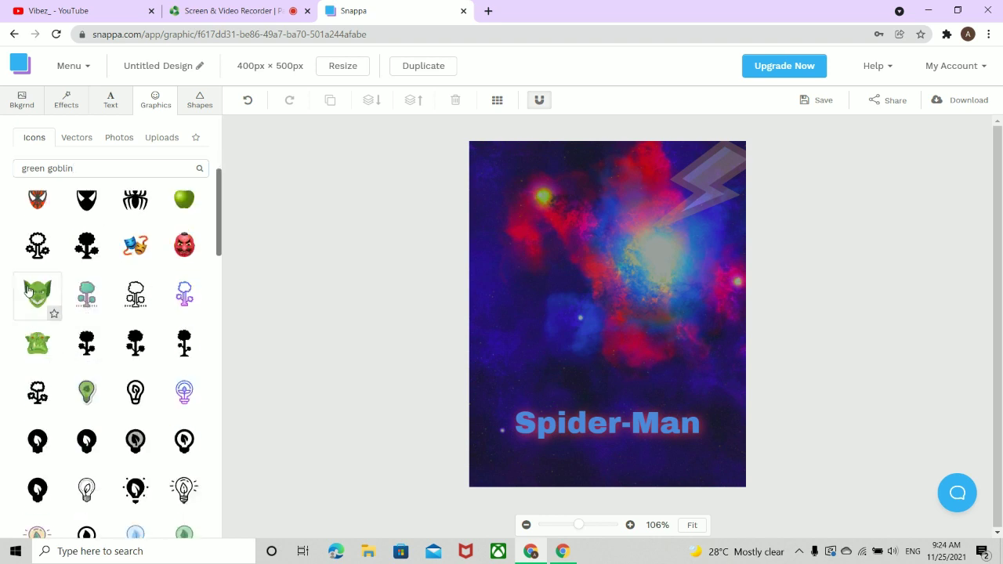
left_click(27, 291)
left_click(622, 292)
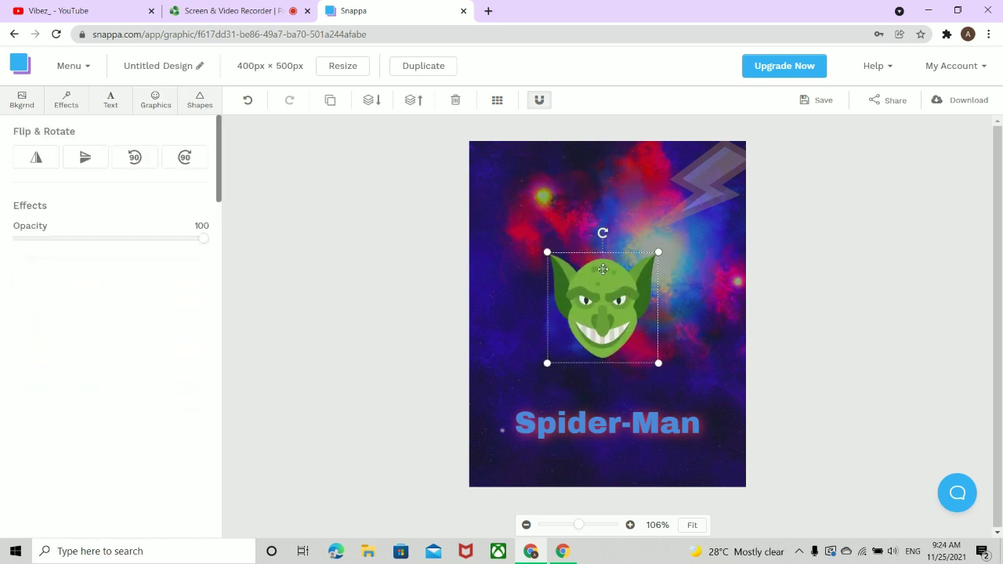
- Lower the goblin face's opacity to 29 and place it near the middle of the canvas, above the Spider-Man heading
left_click_drag(623, 293, 542, 185)
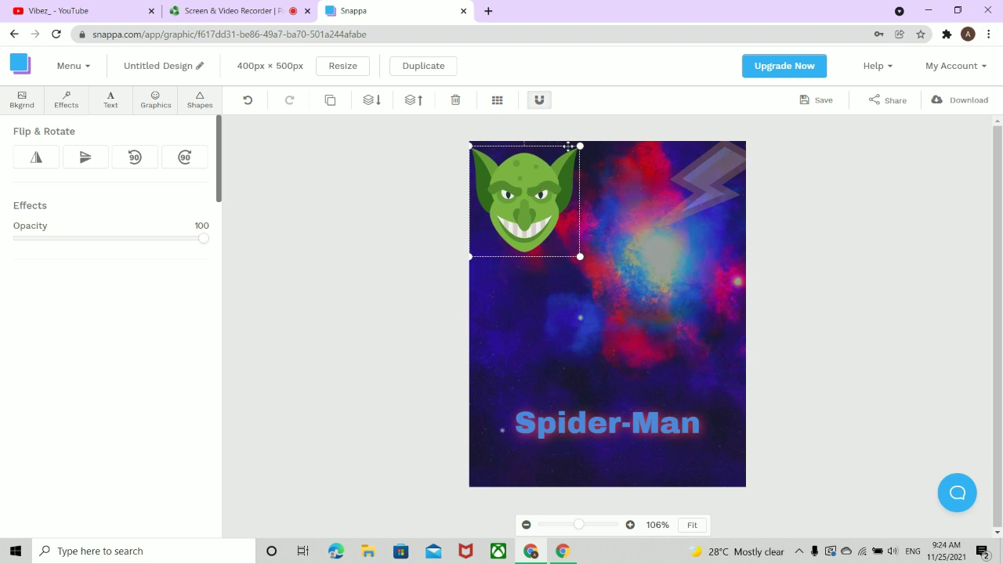
left_click_drag(206, 239, 60, 264)
left_click_drag(541, 220, 619, 322)
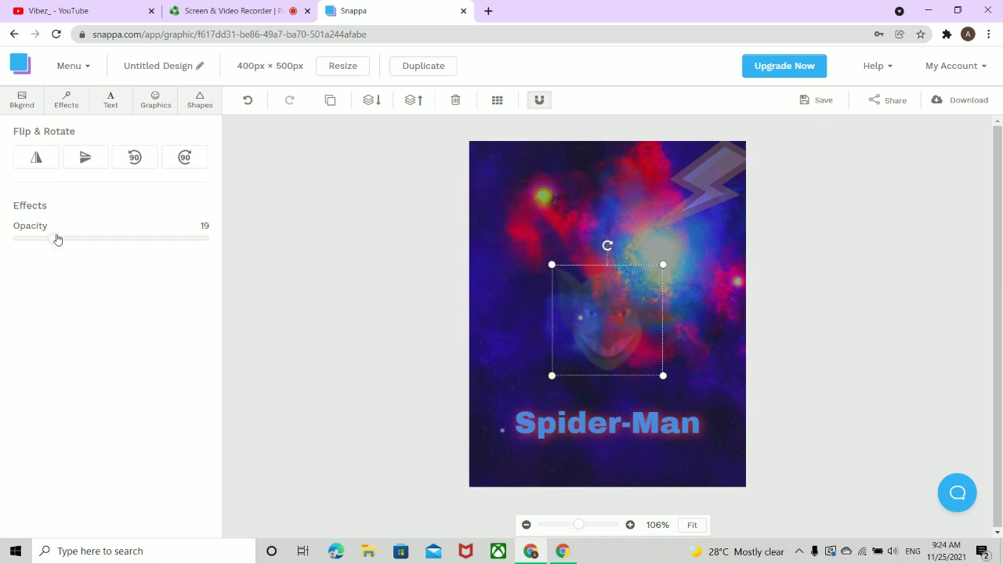
left_click_drag(57, 243, 74, 245)
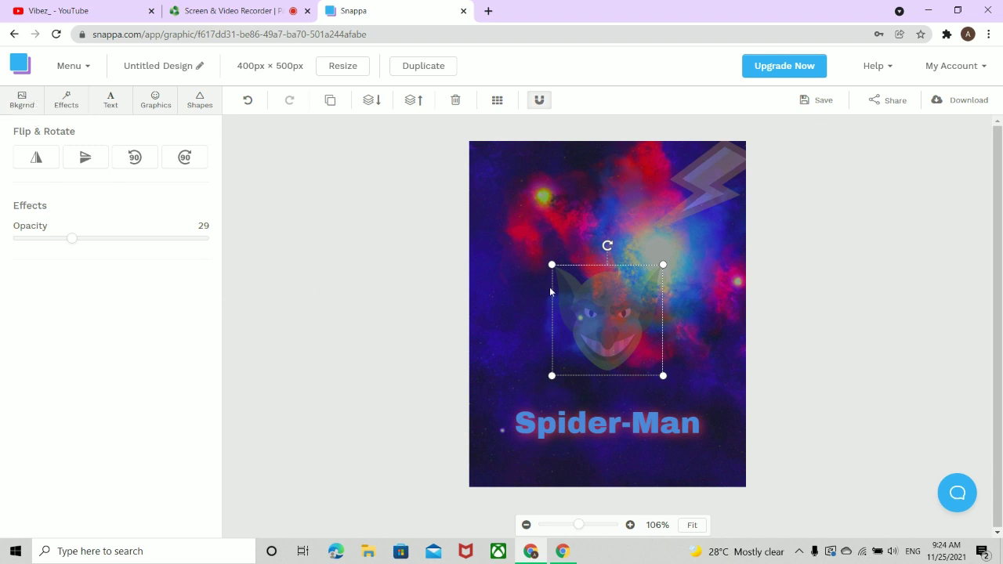
left_click_drag(550, 292, 596, 314)
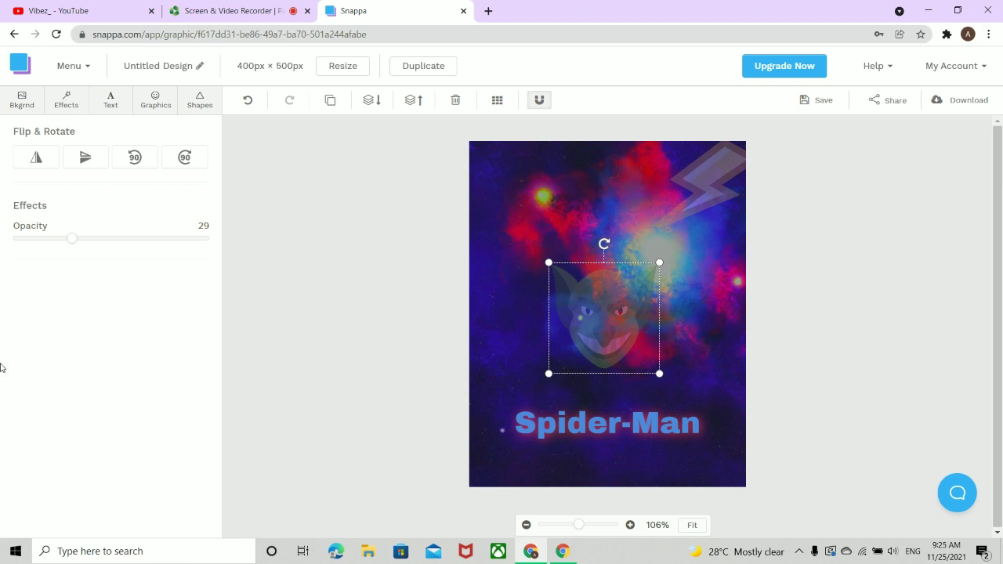
- Look through the "green goblin" icon results for another graphic that suits the design
left_click(143, 105)
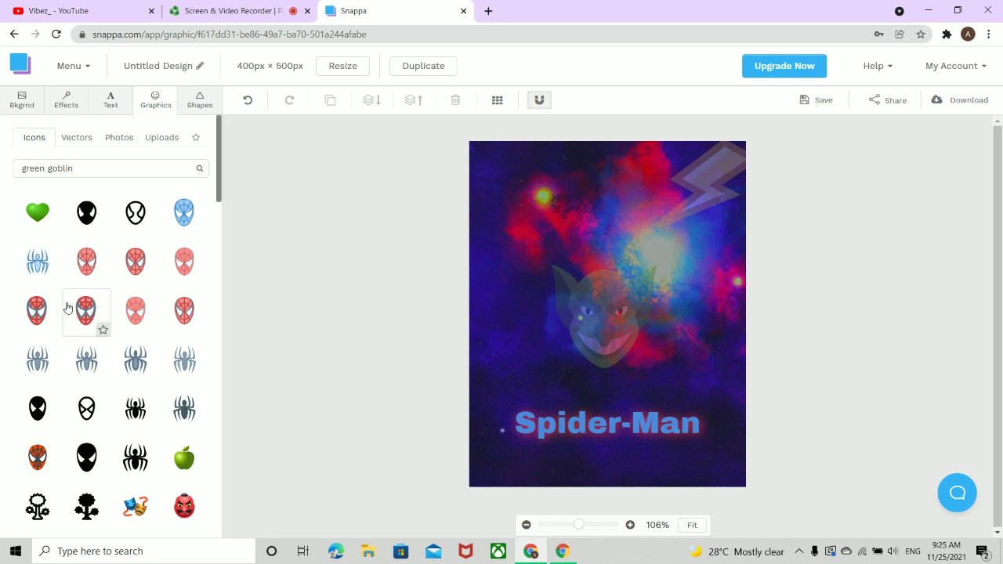
scroll(61, 321, "down", 5)
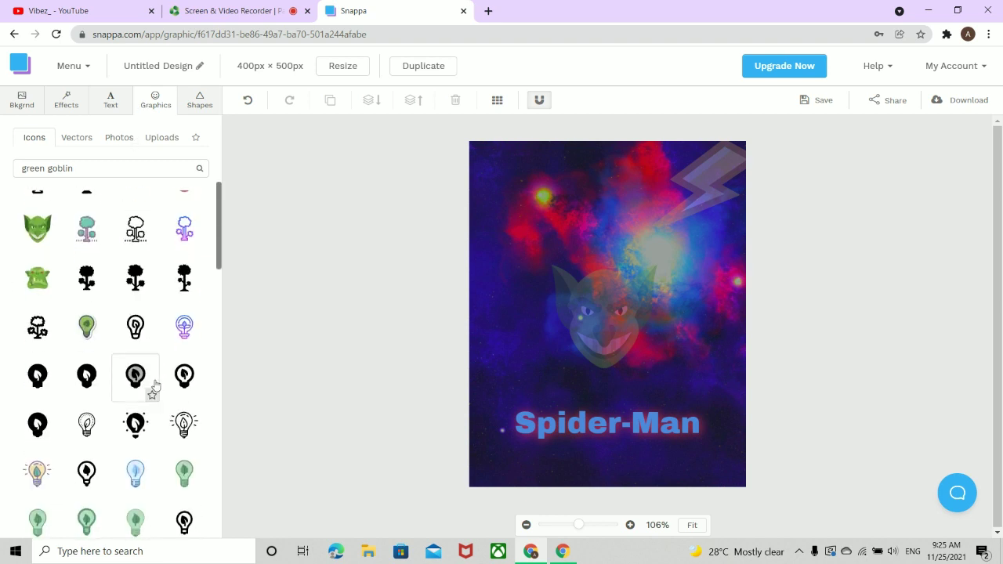
scroll(108, 286, "down", 5)
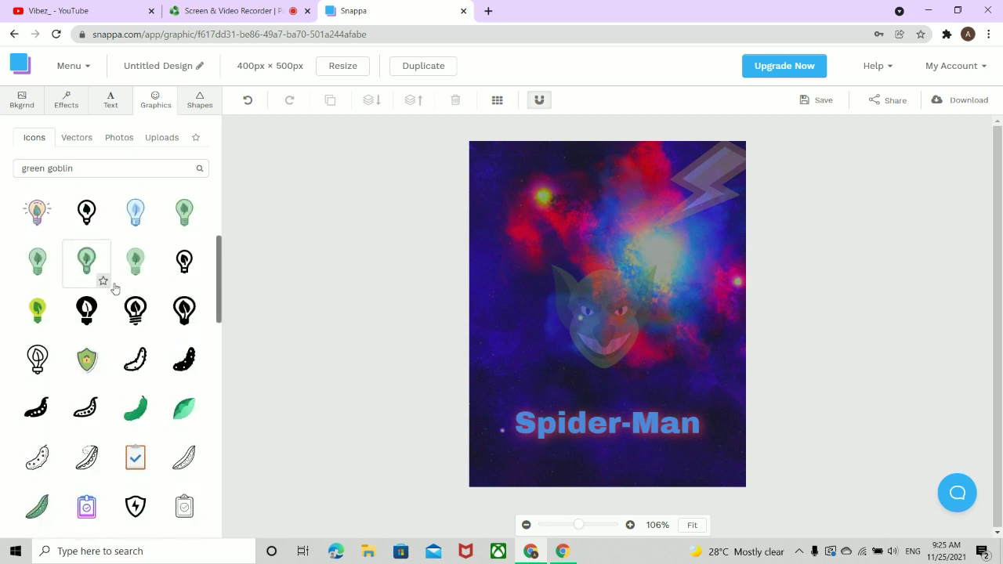
scroll(145, 302, "down", 5)
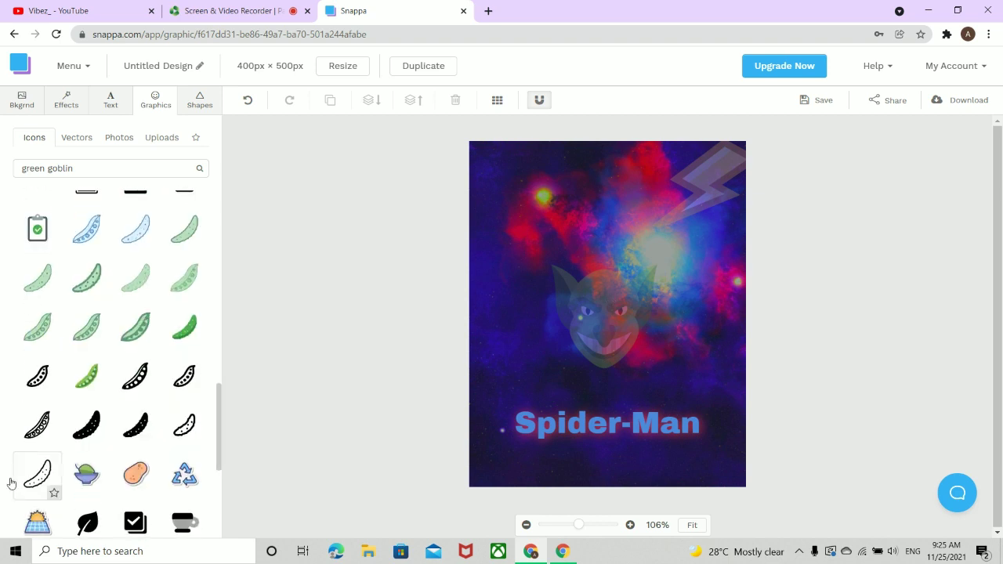
scroll(86, 426, "up", 6)
scroll(86, 425, "down", 5)
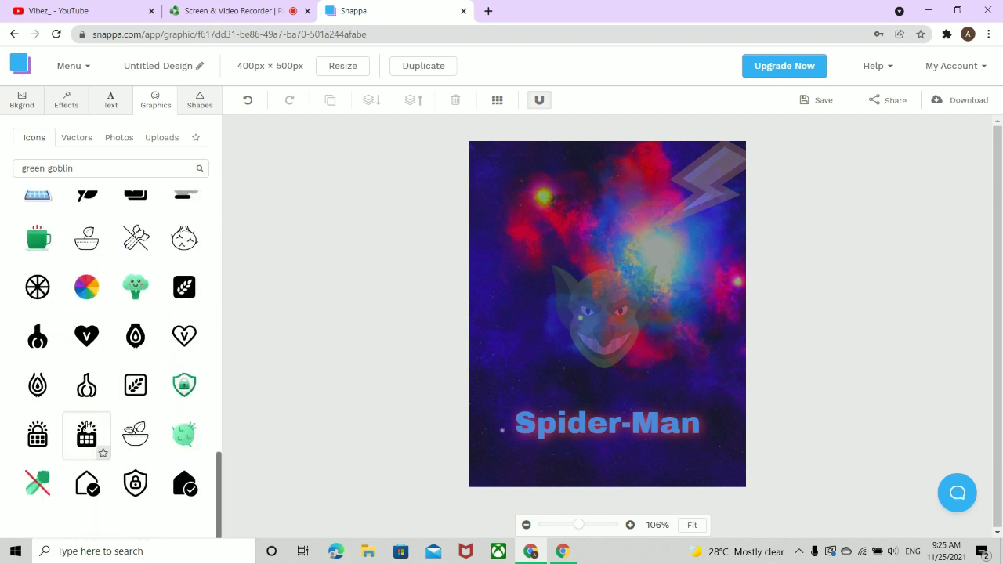
scroll(69, 367, "down", 5)
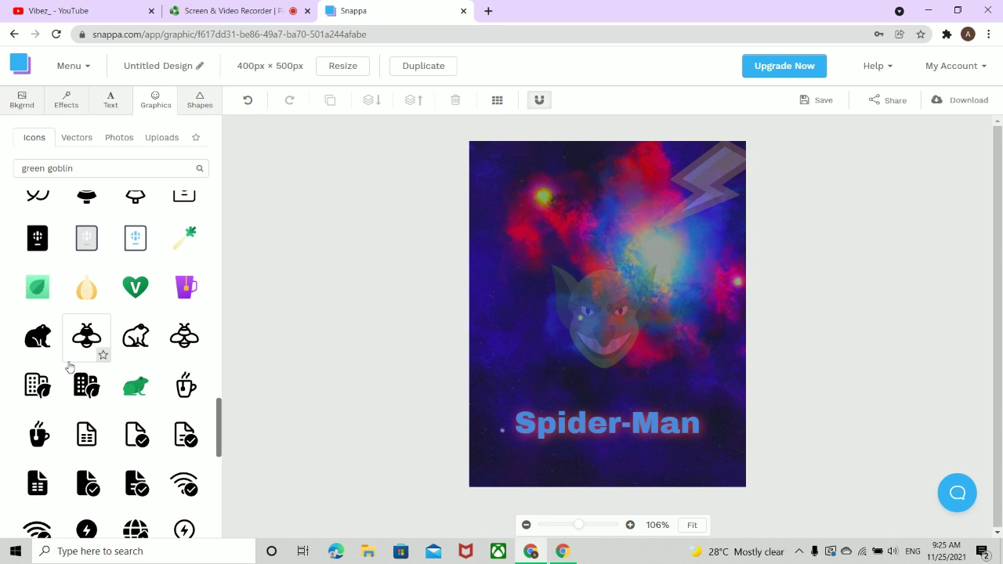
scroll(129, 337, "up", 10)
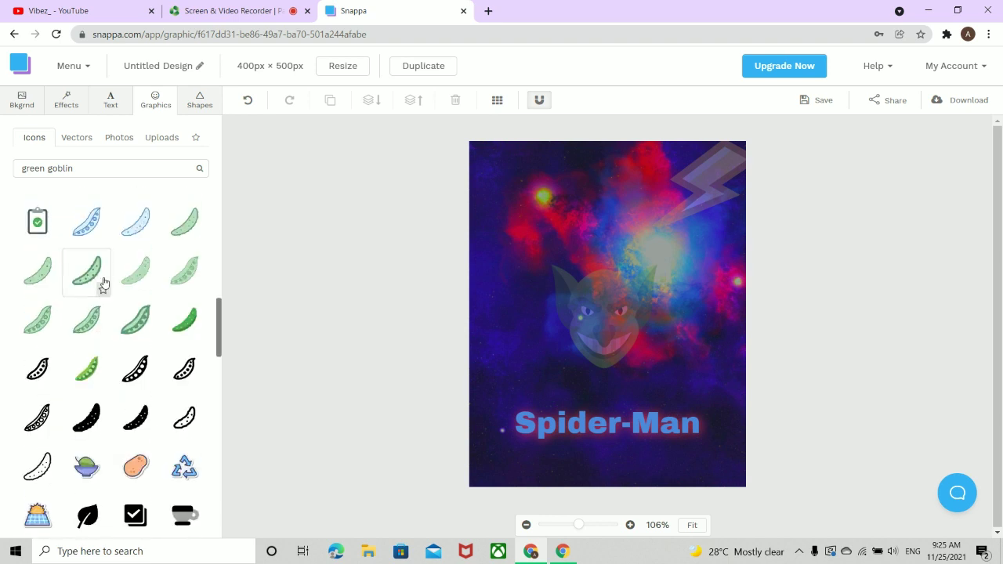
scroll(152, 284, "up", 5)
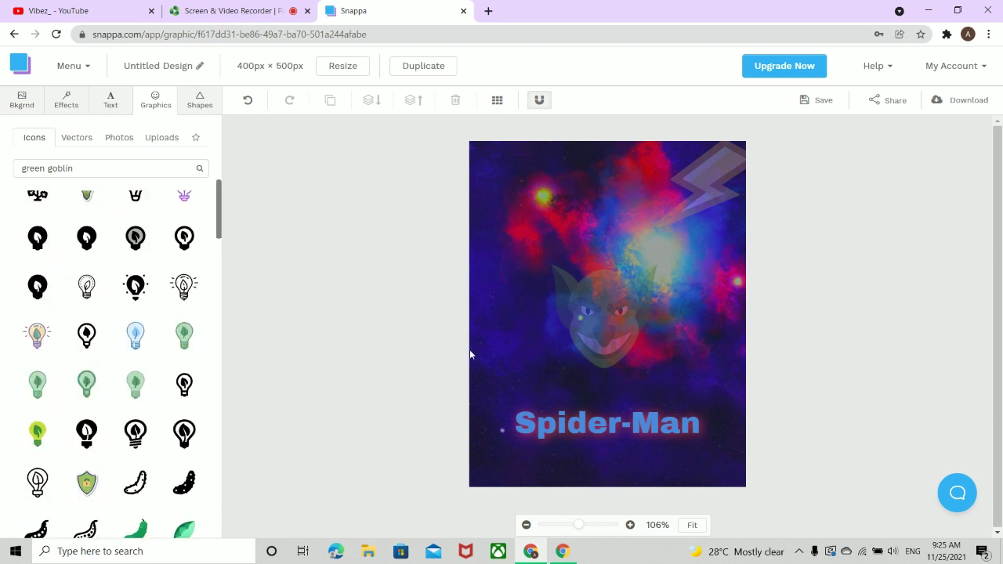
scroll(181, 352, "up", 5)
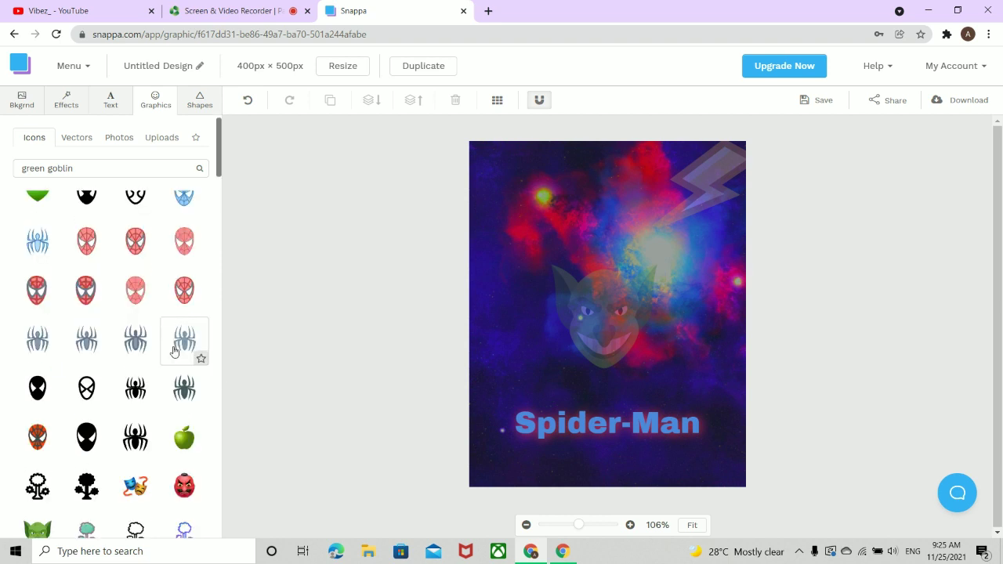
- Add a body text box and place it directly beneath the Spider-Man heading
left_click(110, 97)
left_click(151, 237)
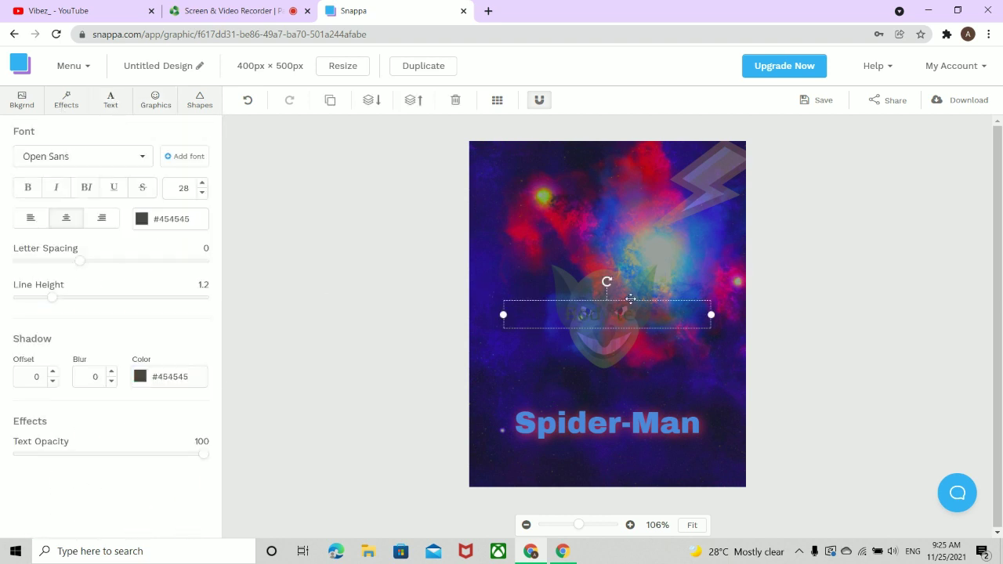
left_click_drag(638, 303, 638, 449)
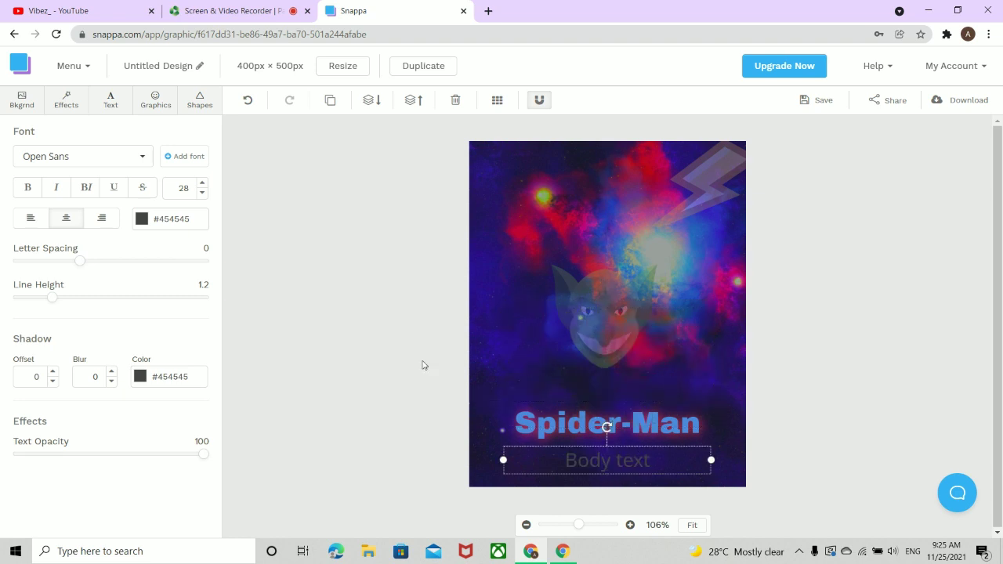
- Set both the text colour and the shadow colour of the new body text to white (#ffffff)
left_click(141, 220)
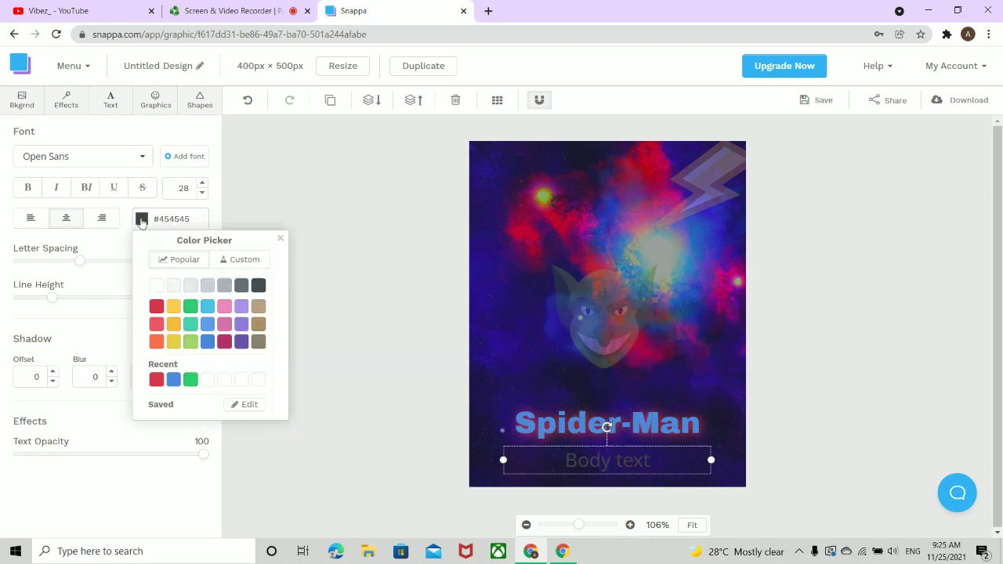
left_click(157, 287)
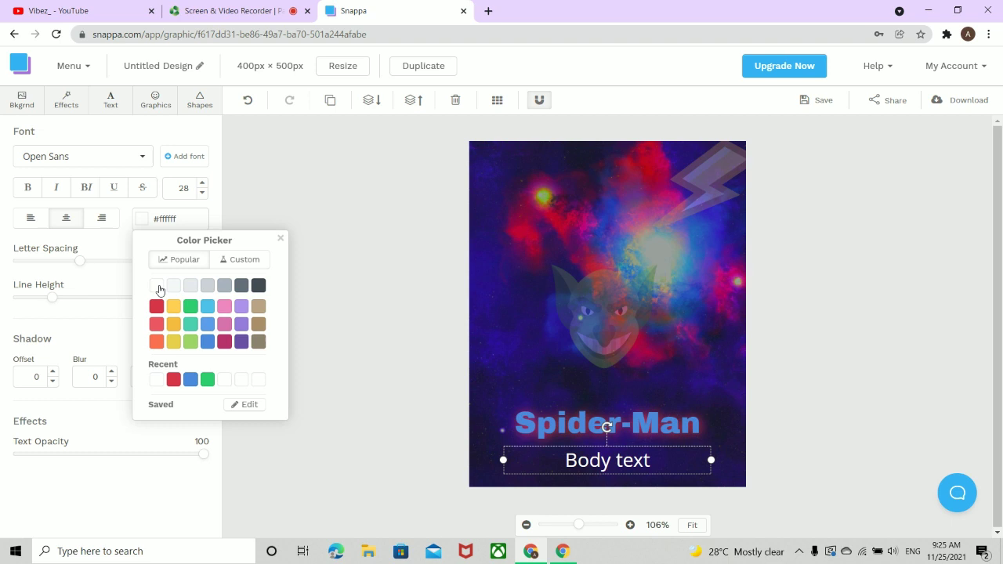
left_click(132, 431)
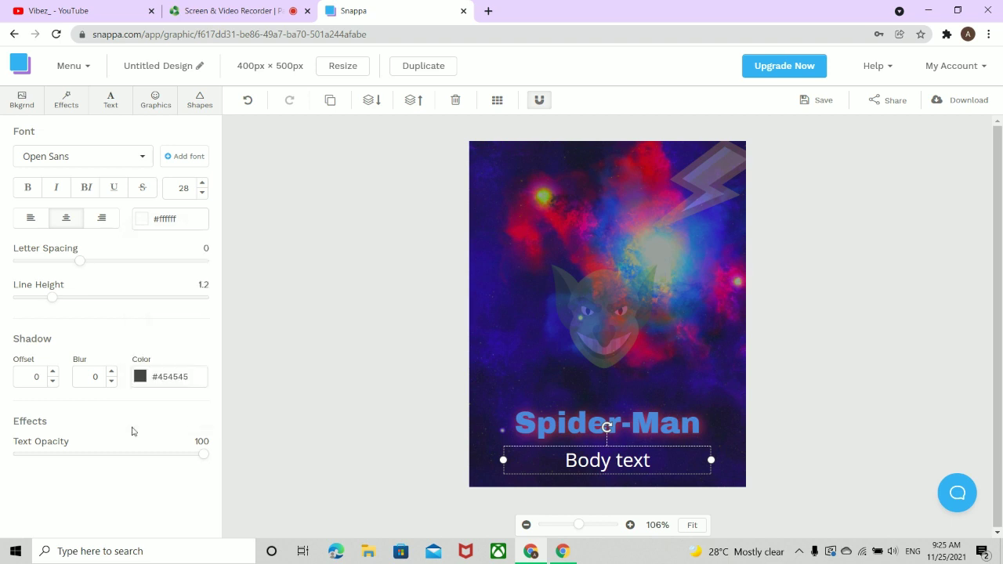
left_click(140, 377)
left_click(153, 305)
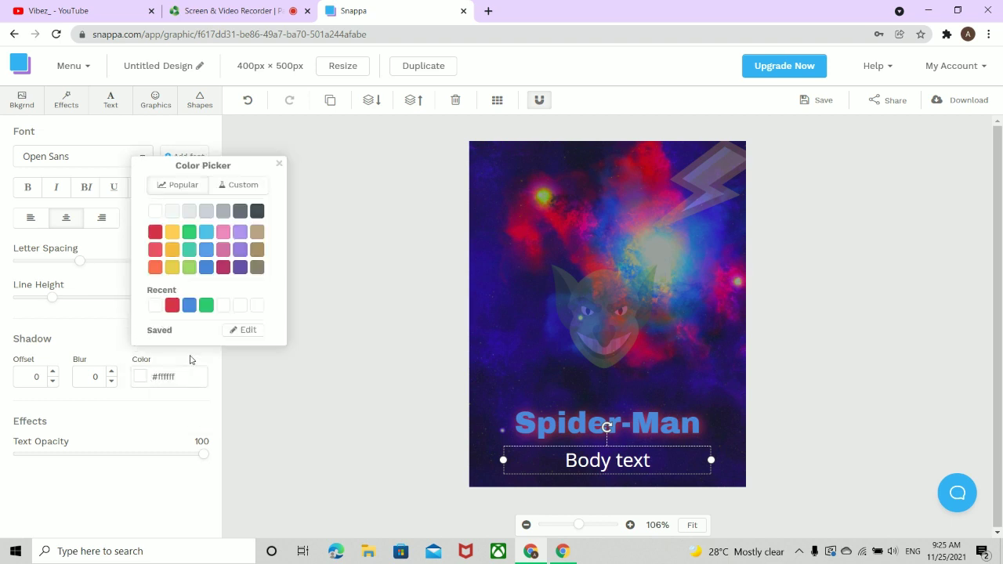
left_click(192, 430)
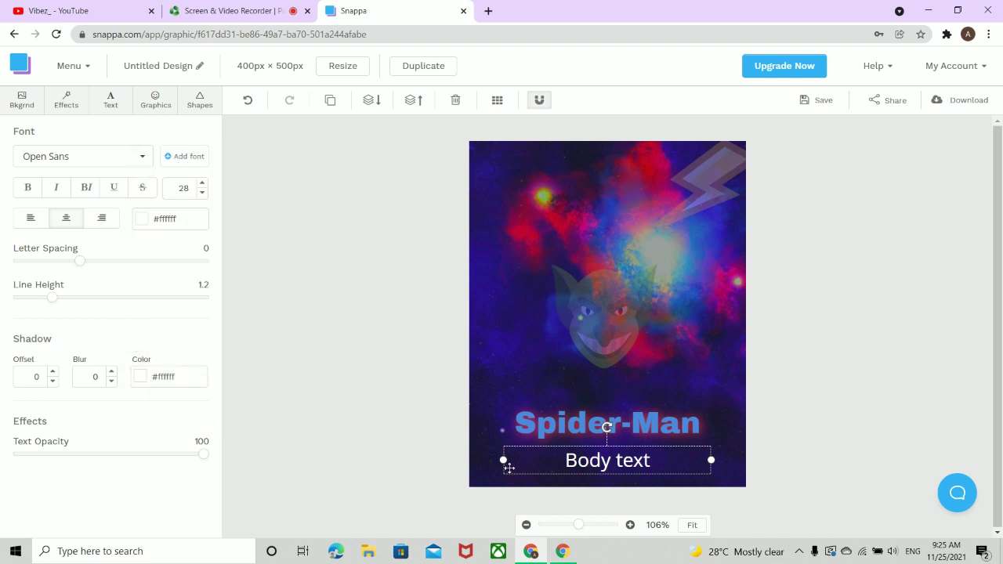
- Replace the body text placeholder with "No Way Home"
double_click(653, 458)
key("BackSpace")
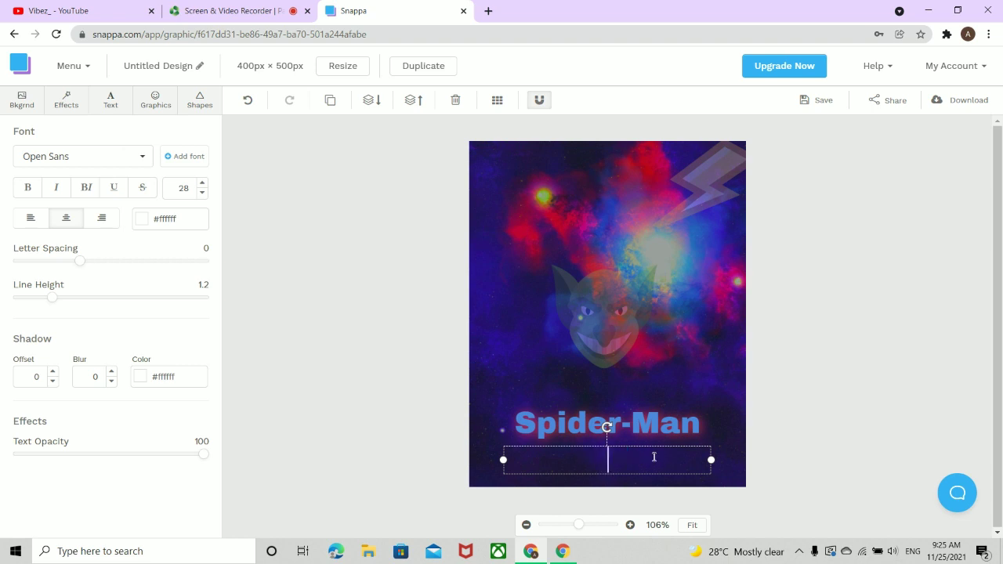
type("No Way ")
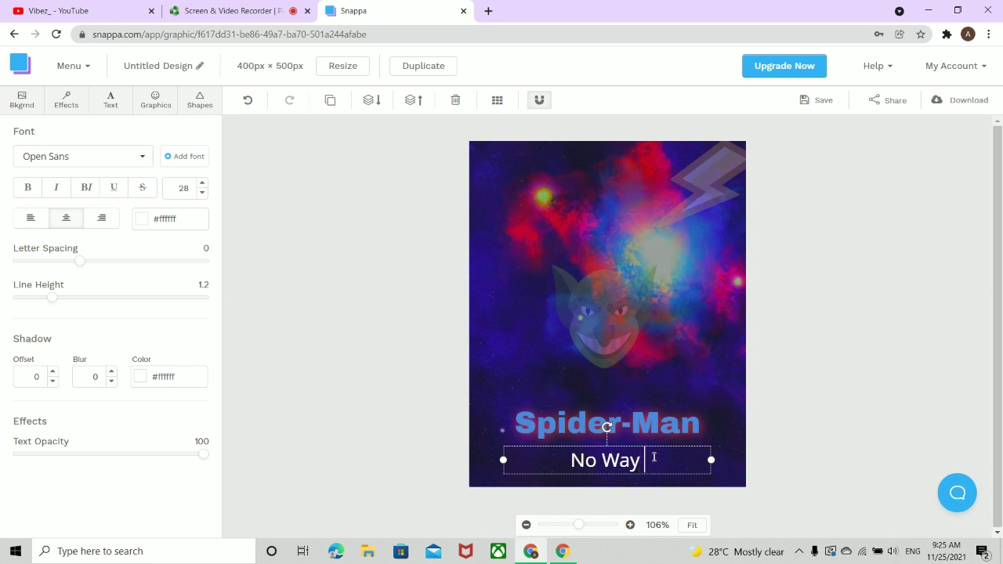
type("Home")
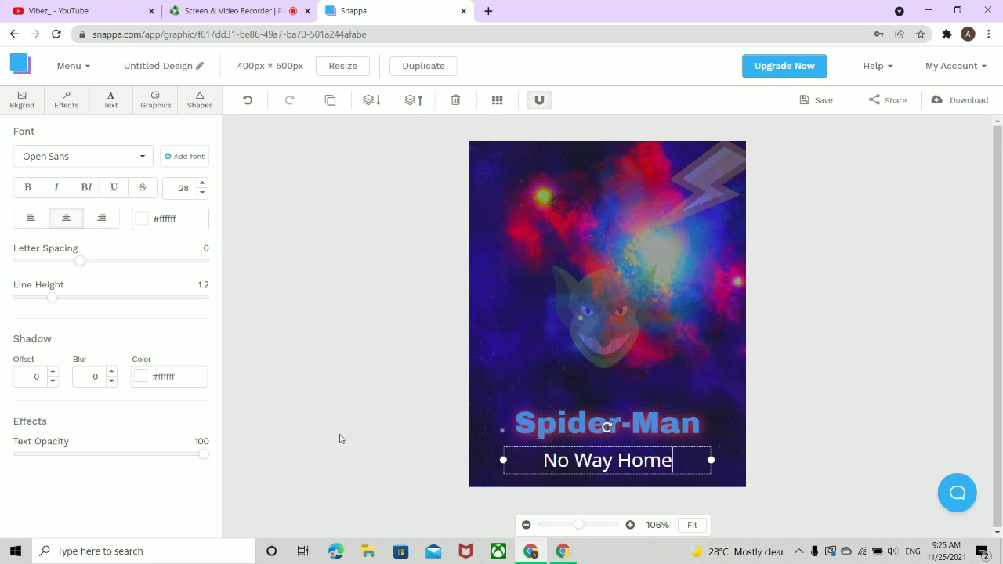
- Try bold on the "No Way Home" text, remove it, and make the text italic instead
left_click(28, 189)
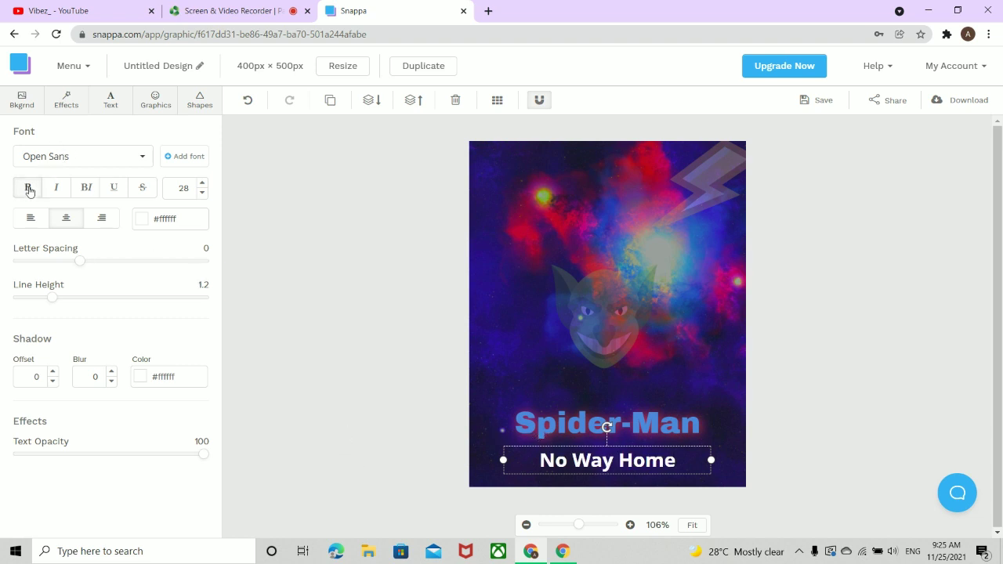
left_click(40, 188)
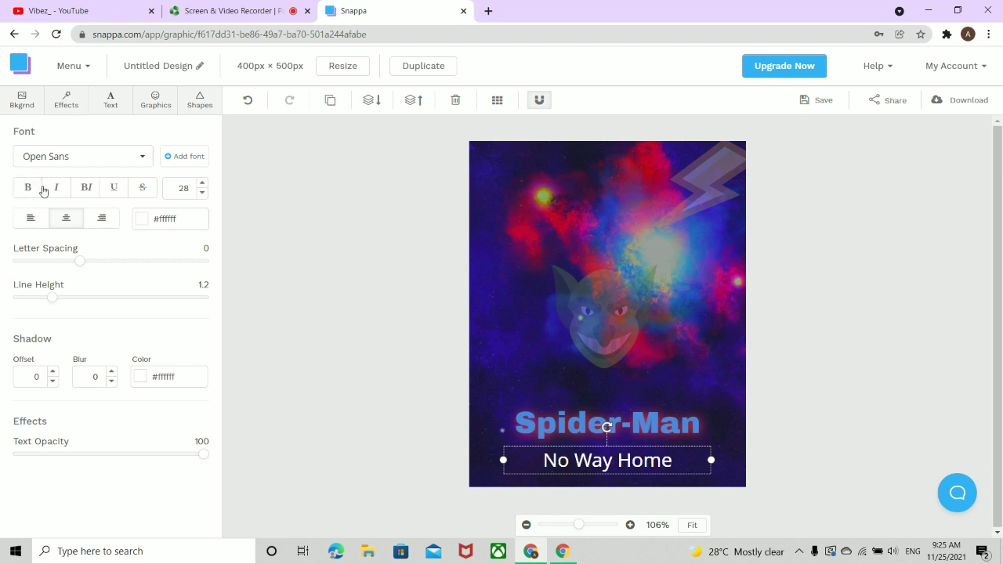
left_click(55, 188)
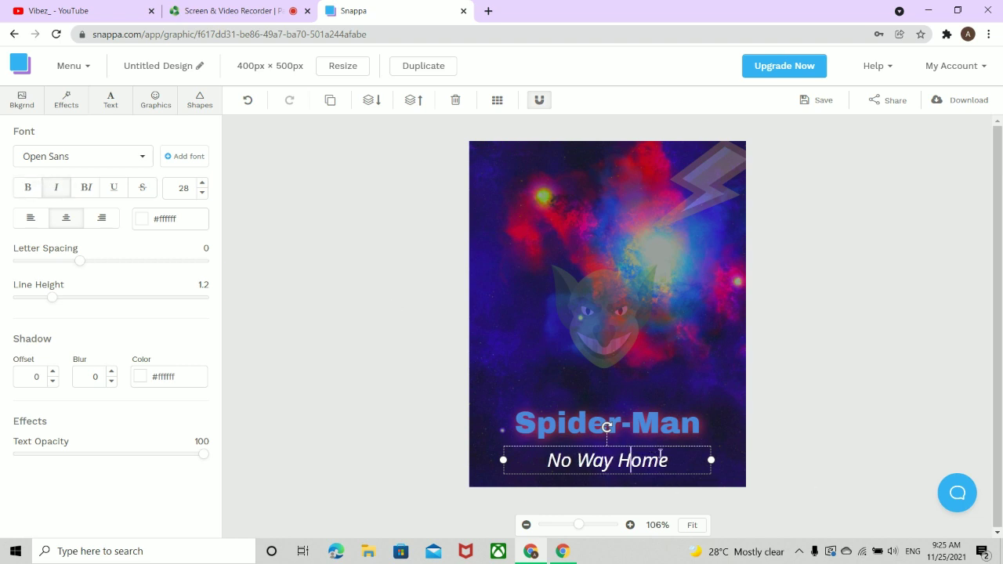
left_click(399, 368)
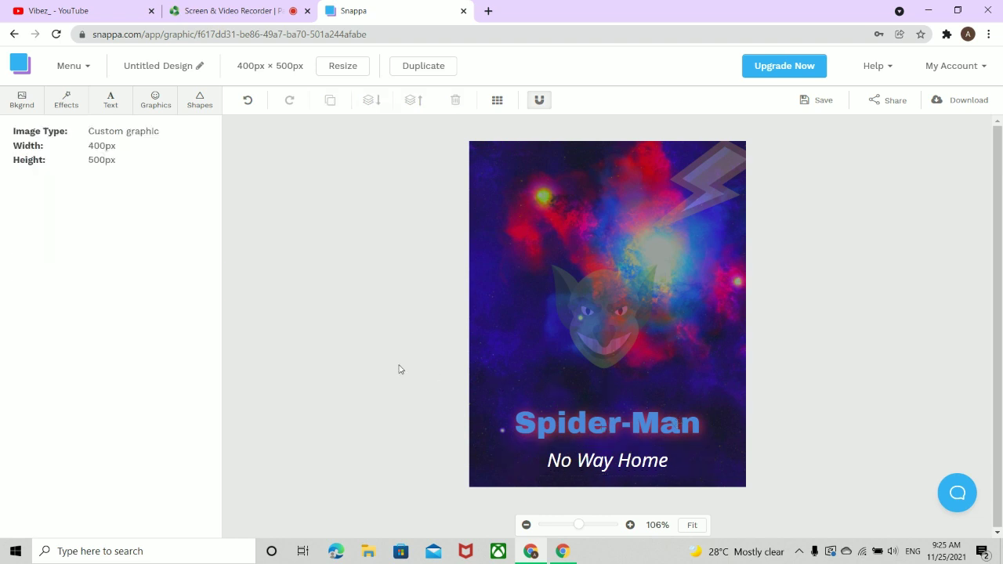
- Search the icon graphics for "spider man" in place of "green goblin"
left_click(116, 99)
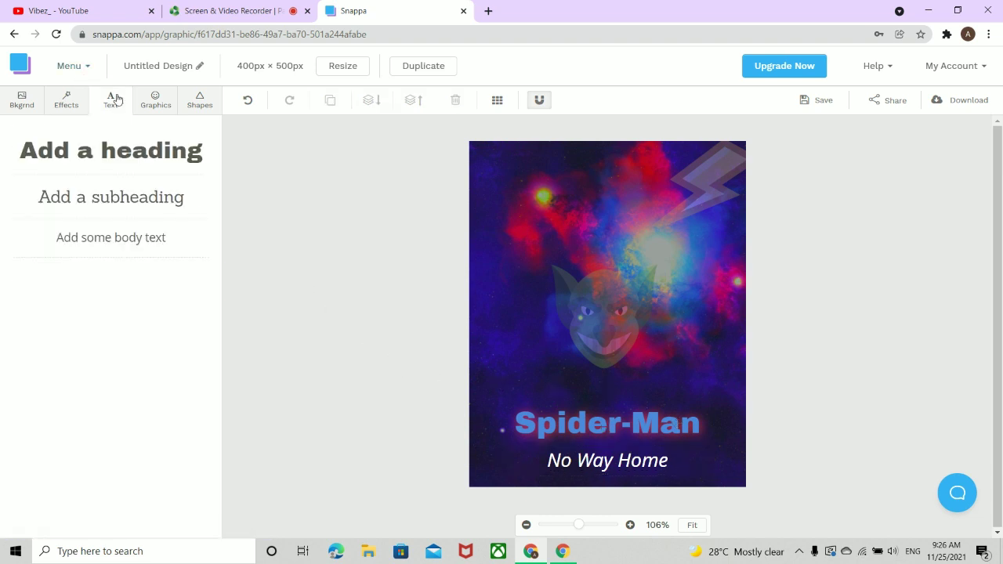
left_click(145, 98)
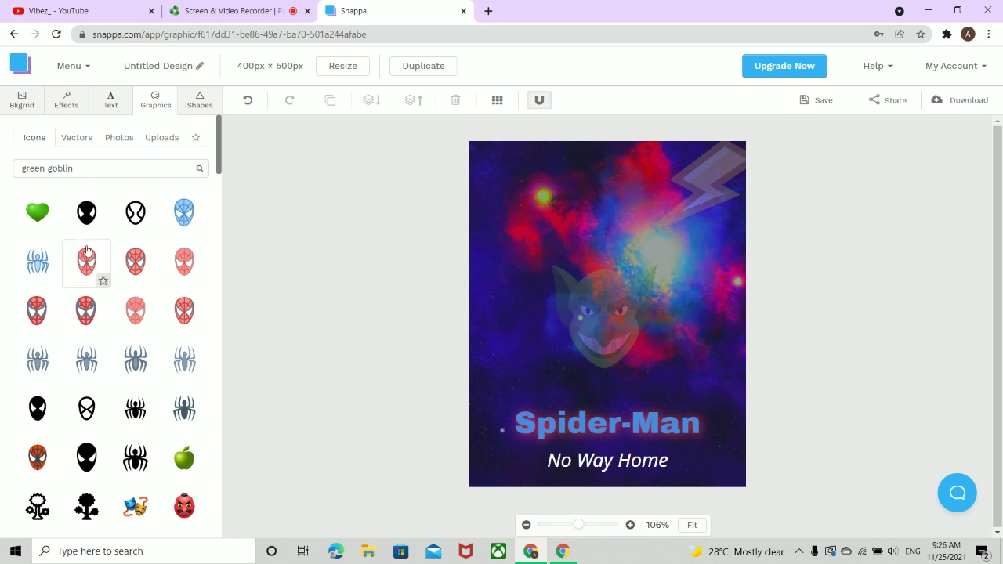
scroll(85, 266, "down", 2)
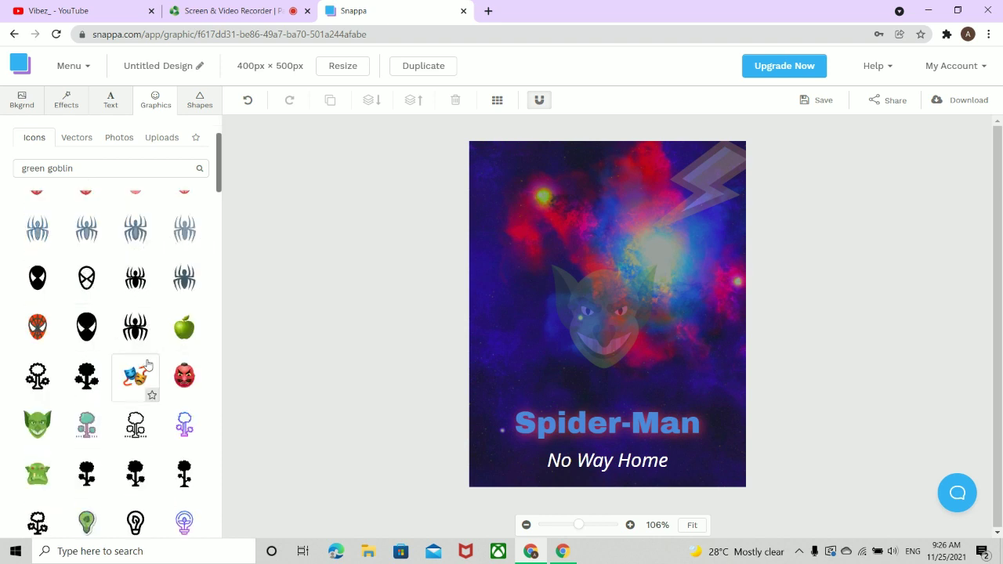
scroll(134, 348, "down", 10)
scroll(135, 373, "down", 4)
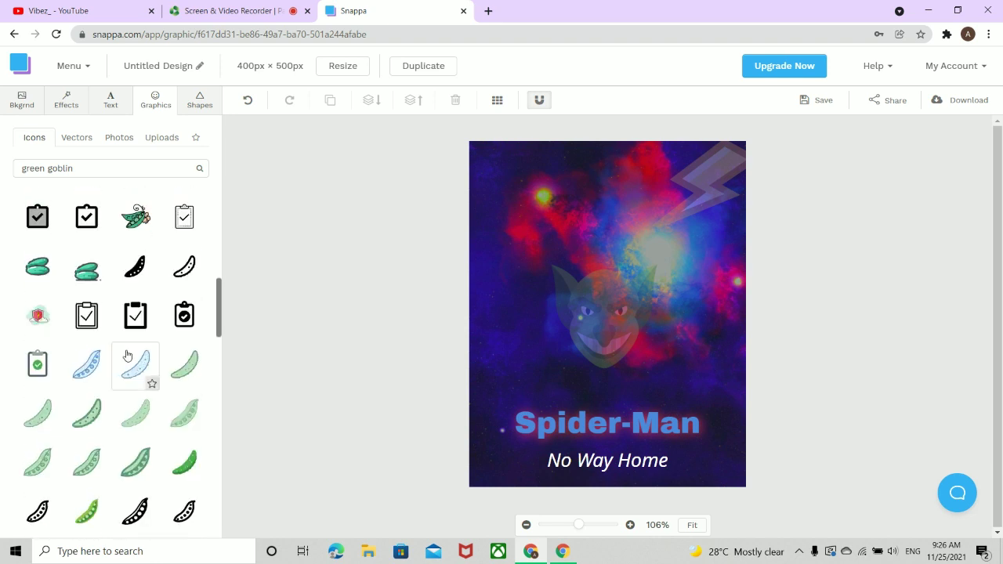
scroll(148, 382, "up", 5)
left_click_drag(77, 168, 7, 197)
key("BackSpace")
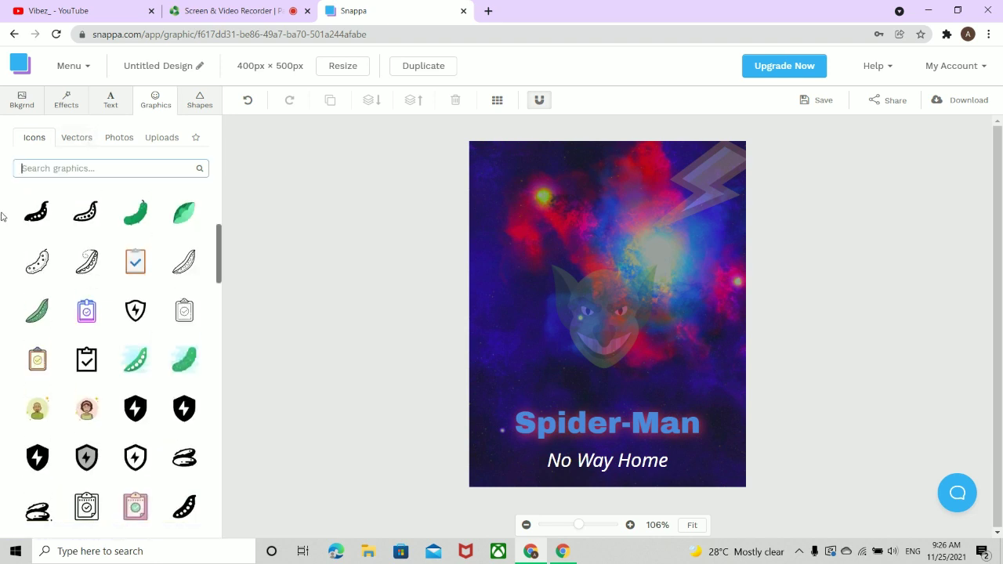
type("spider man")
key("Return")
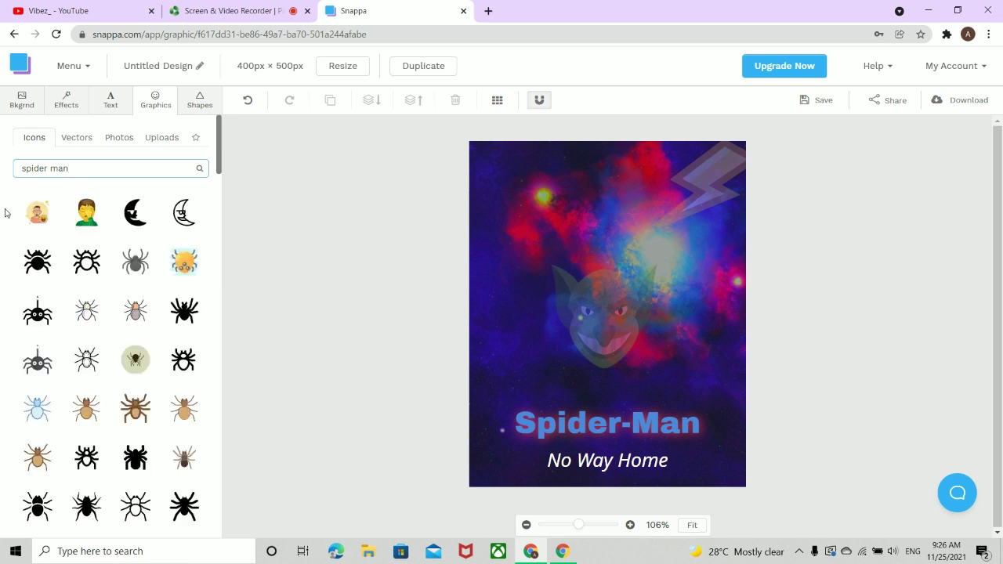
- Look through the "spider man" icon results for a suitable graphic to add to the design
scroll(49, 284, "down", 10)
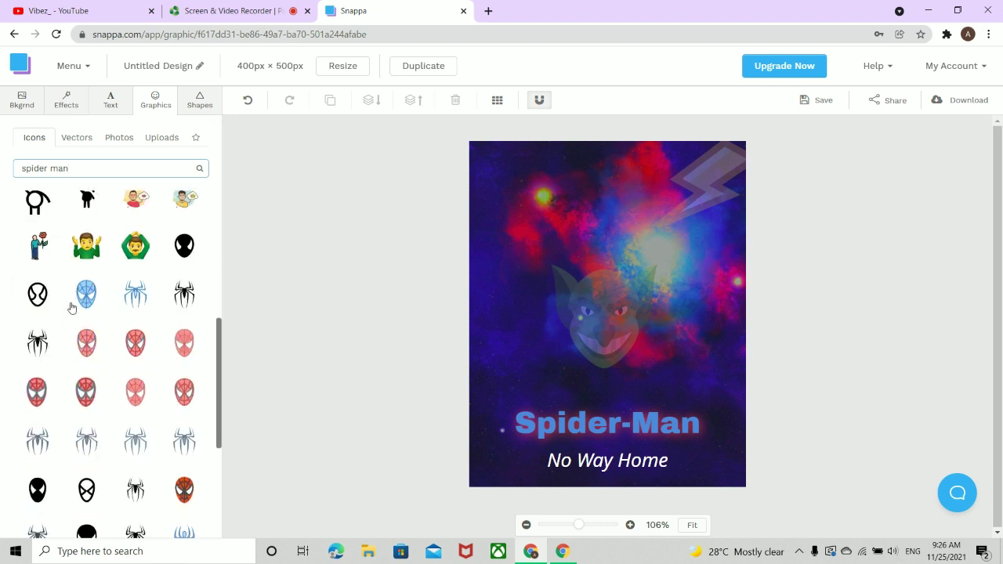
scroll(102, 336, "up", 2)
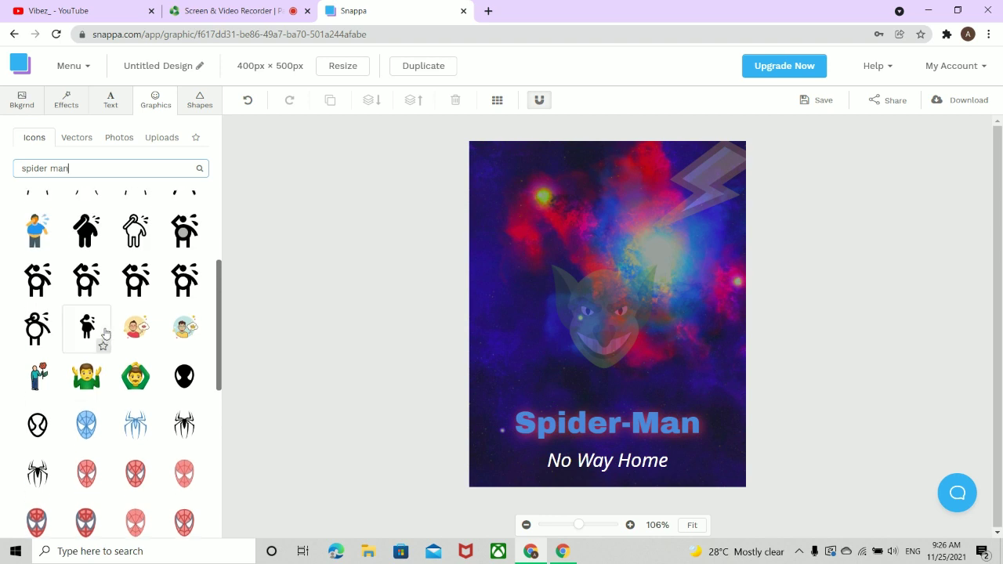
scroll(105, 333, "up", 5)
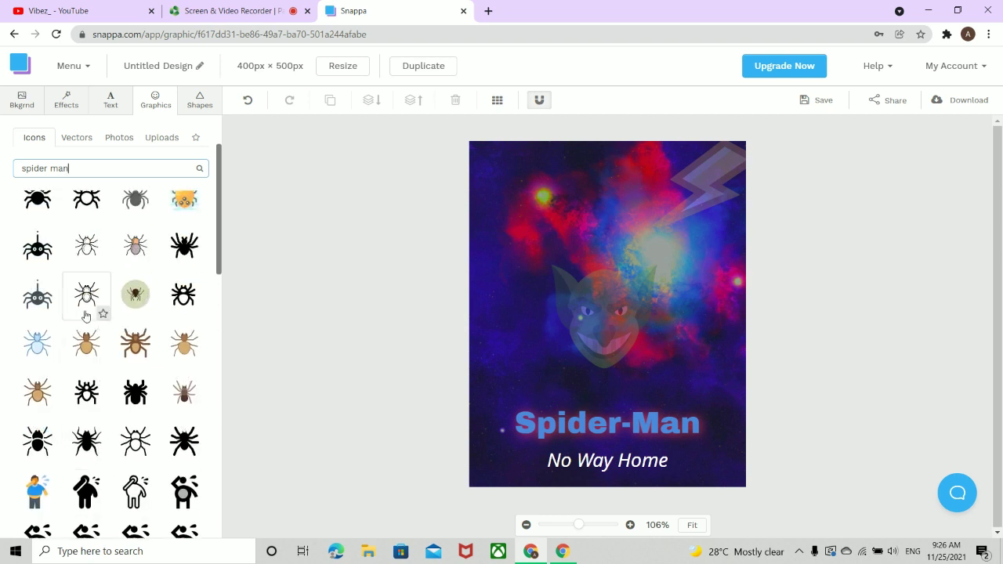
scroll(143, 337, "up", 1)
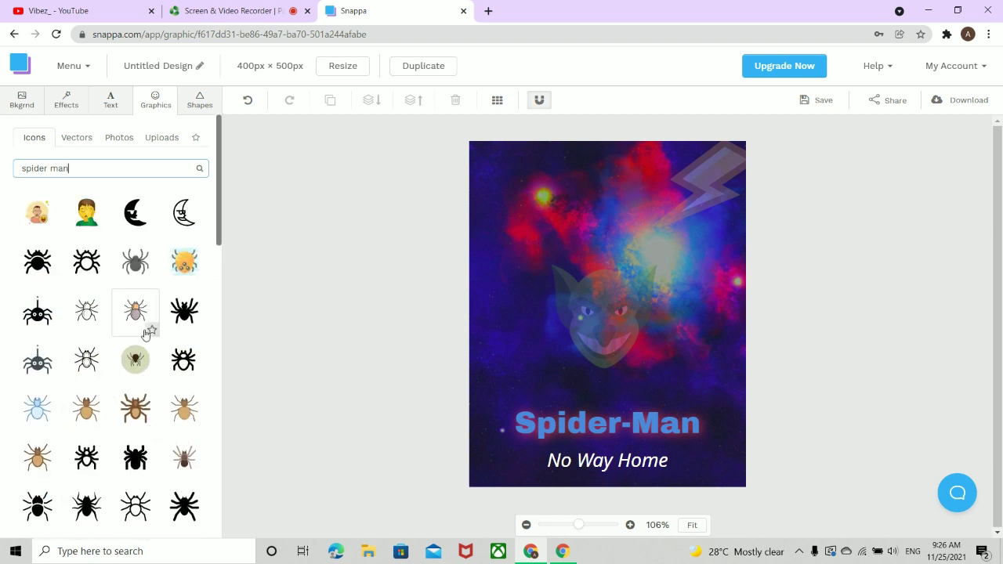
scroll(145, 334, "down", 8)
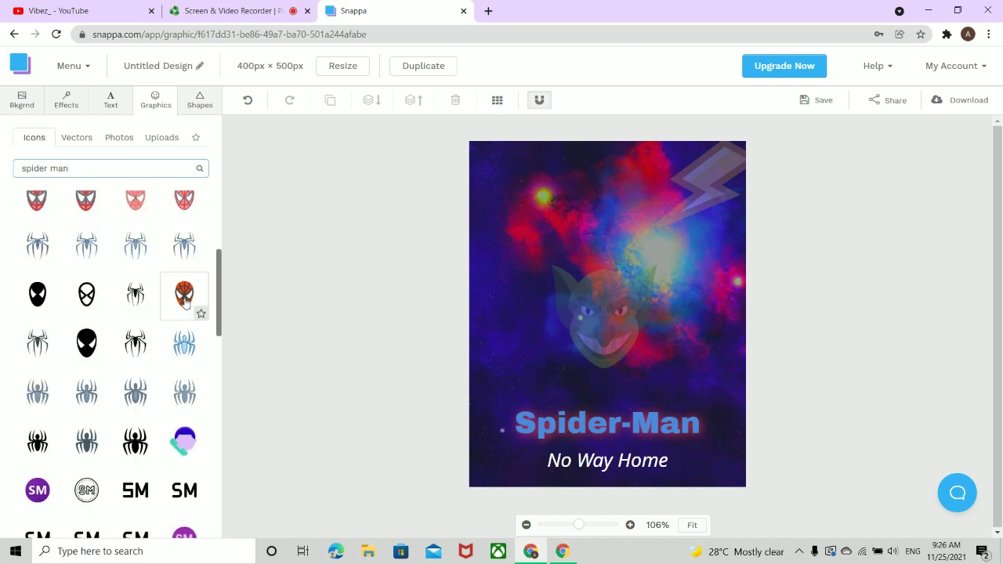
scroll(185, 302, "up", 1)
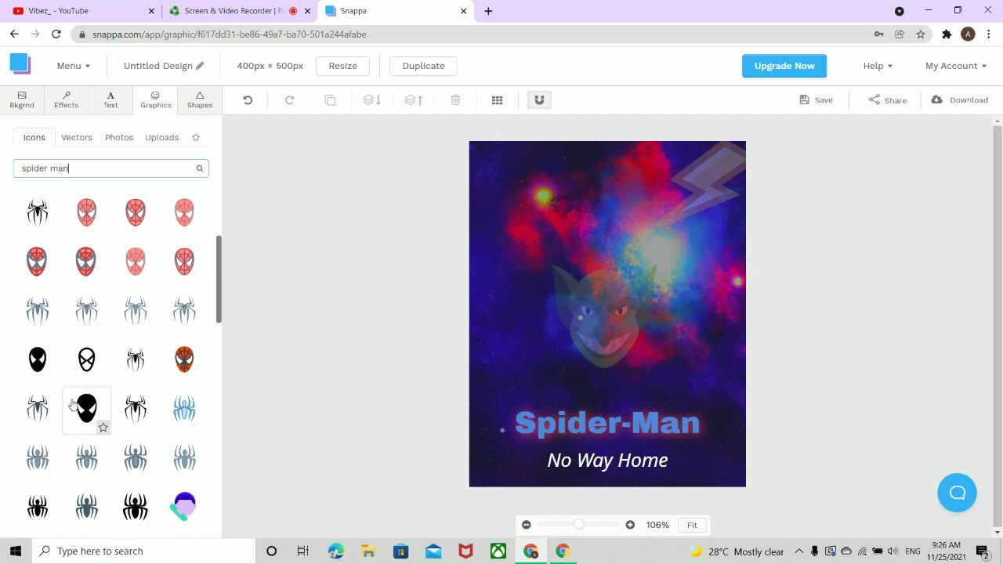
scroll(70, 395, "down", 8)
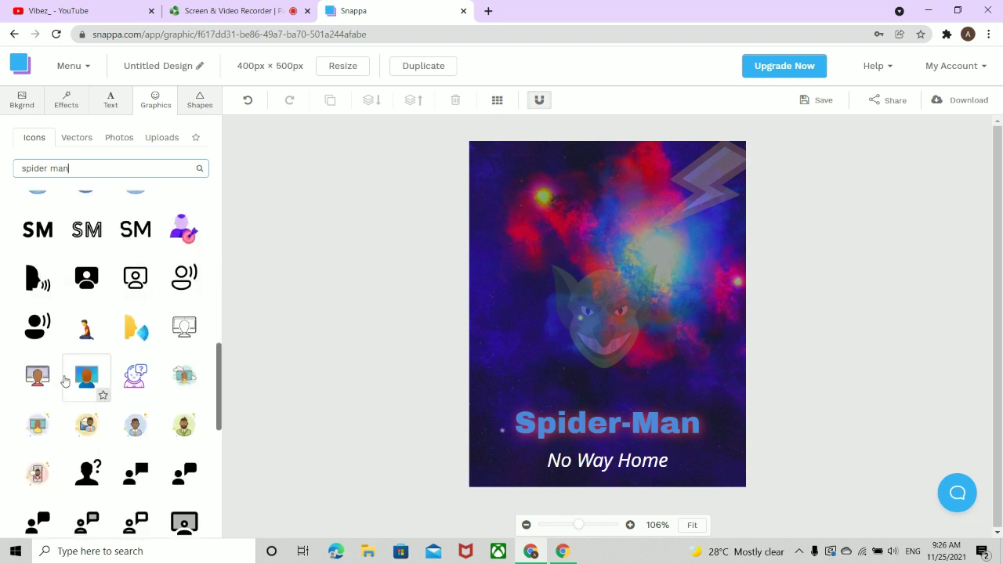
scroll(86, 353, "up", 4)
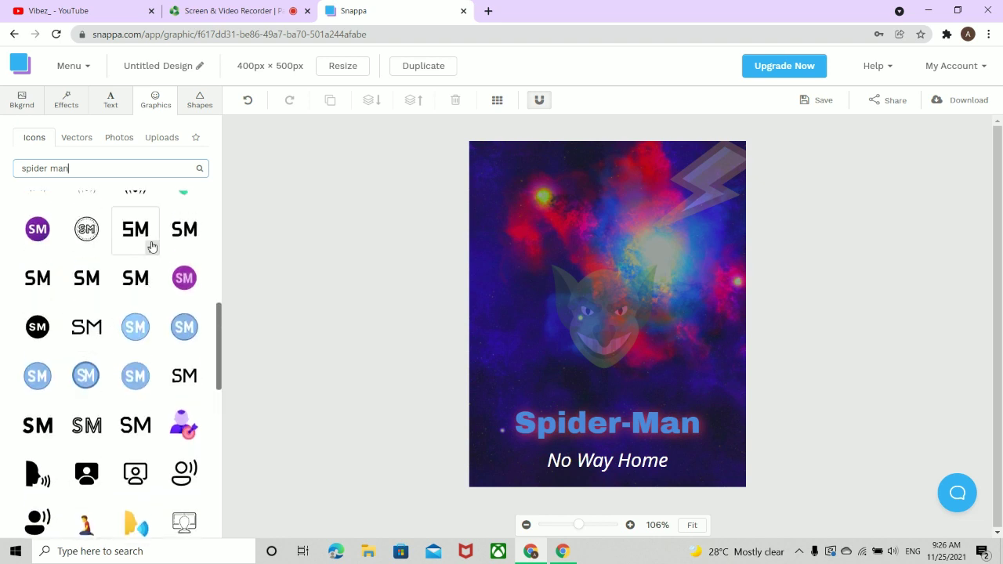
scroll(139, 395, "down", 8)
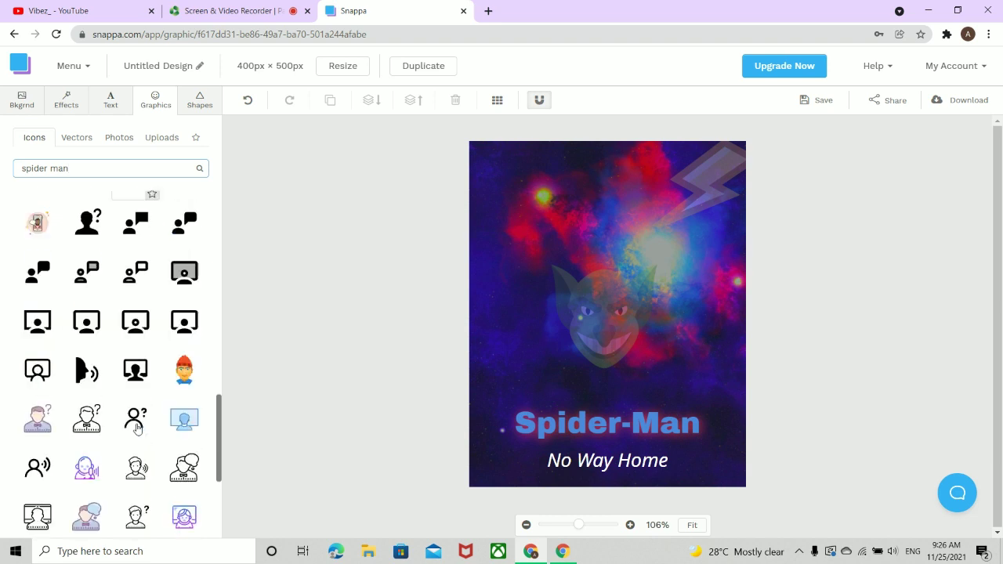
scroll(138, 427, "down", 5)
scroll(137, 415, "up", 8)
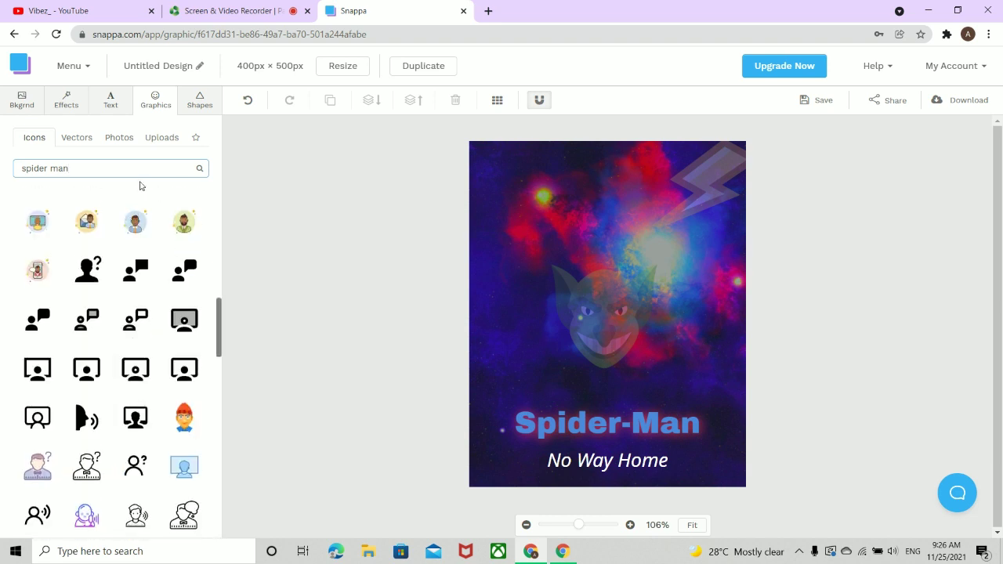
- Look through the available background patterns for one that suits the Spider-Man design
left_click(15, 102)
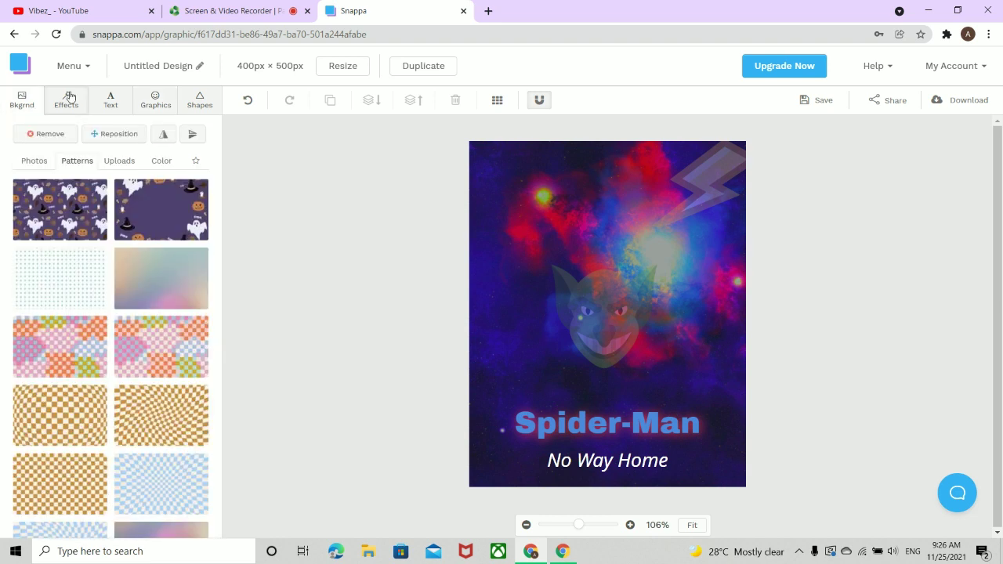
left_click(70, 97)
left_click(109, 102)
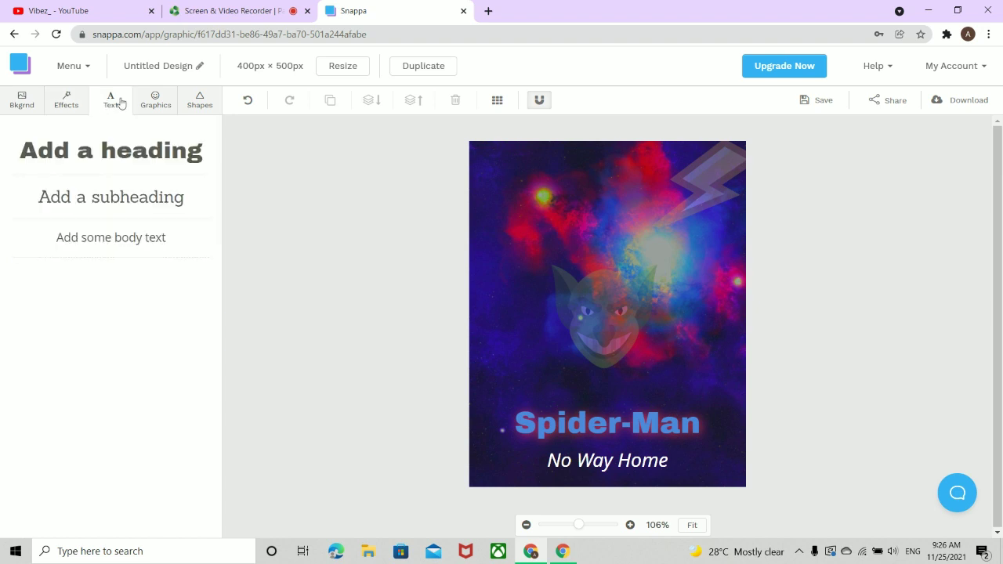
left_click(196, 102)
left_click(22, 100)
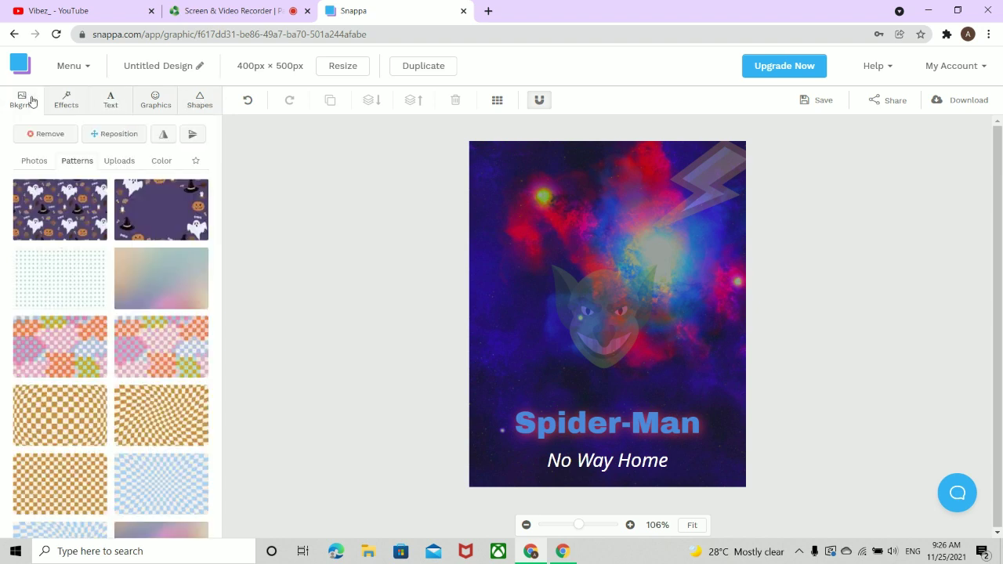
scroll(86, 203, "down", 10)
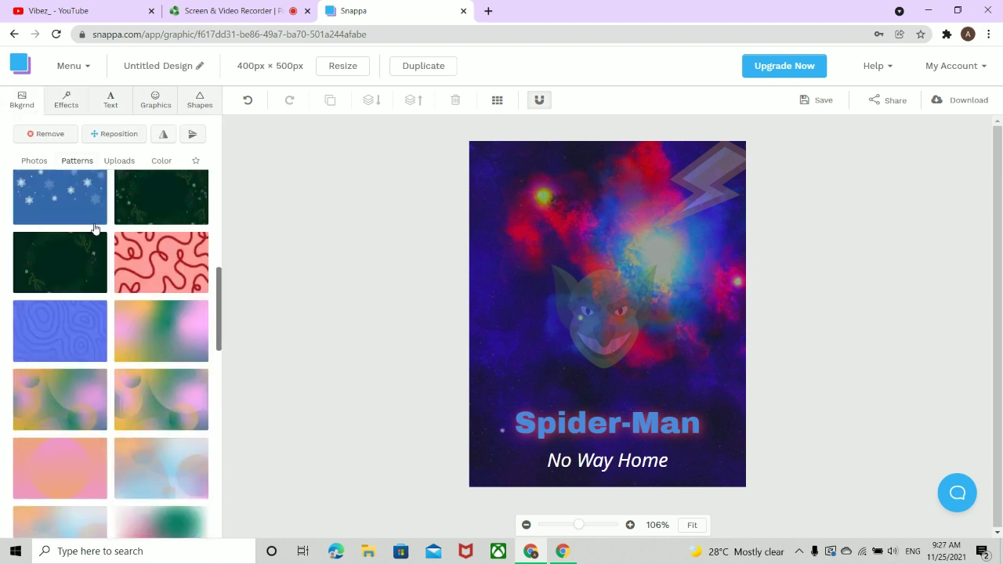
scroll(98, 196, "up", 6)
scroll(100, 203, "up", 3)
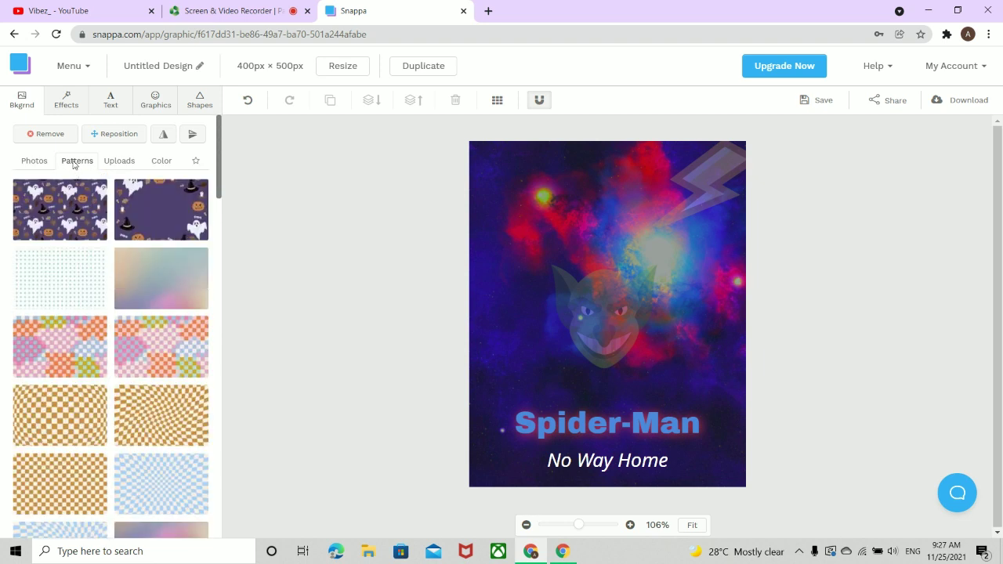
- Search the background photos for "spider man" instead of "galexy"
left_click(48, 162)
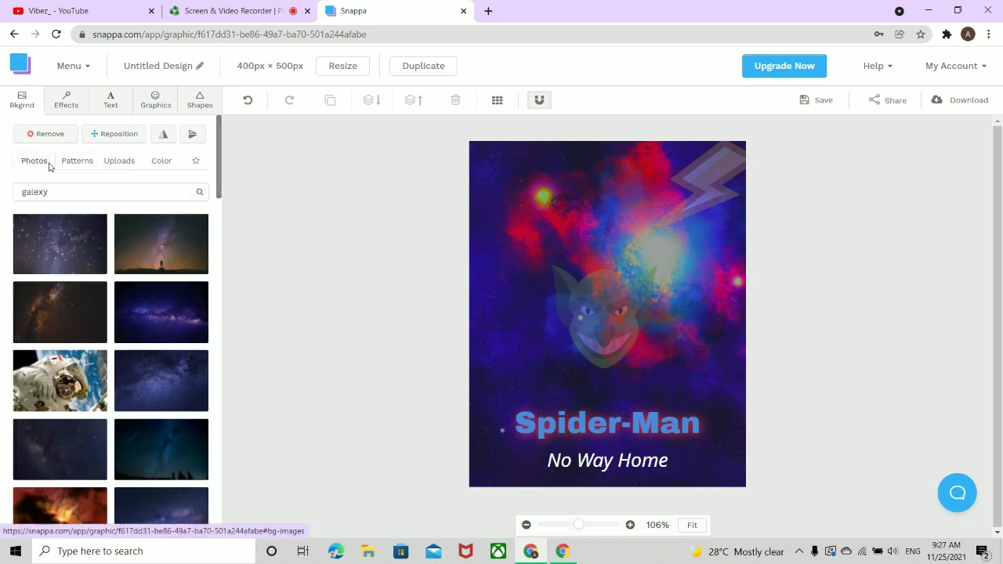
left_click(79, 190)
left_click_drag(78, 191, 0, 205)
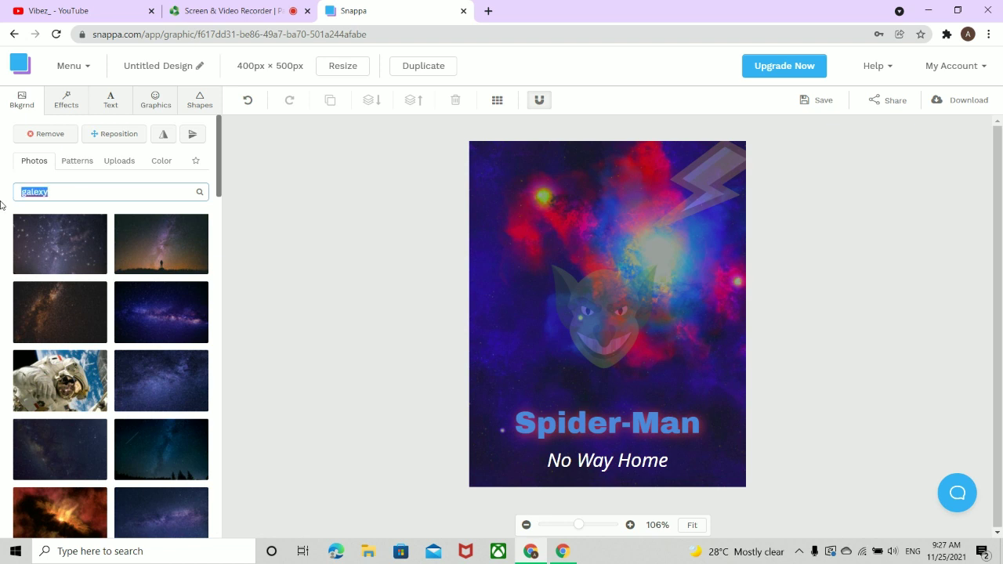
key("BackSpace")
type("spi")
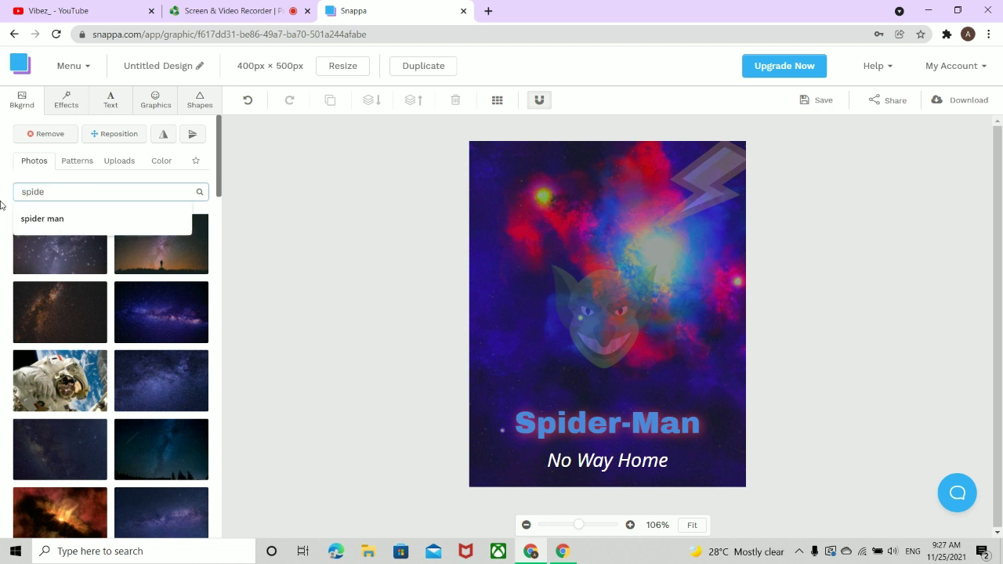
type("de")
left_click(63, 219)
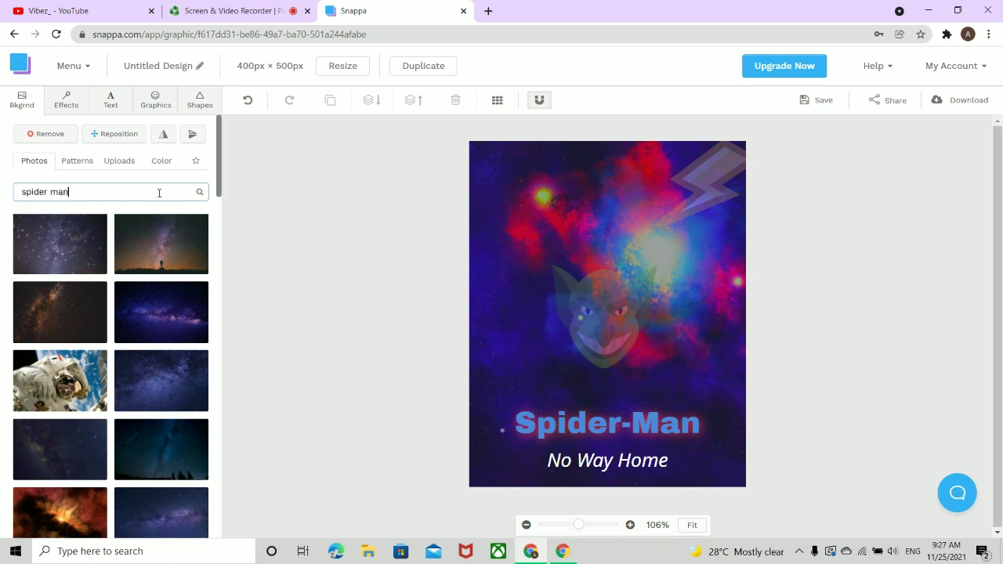
left_click(201, 192)
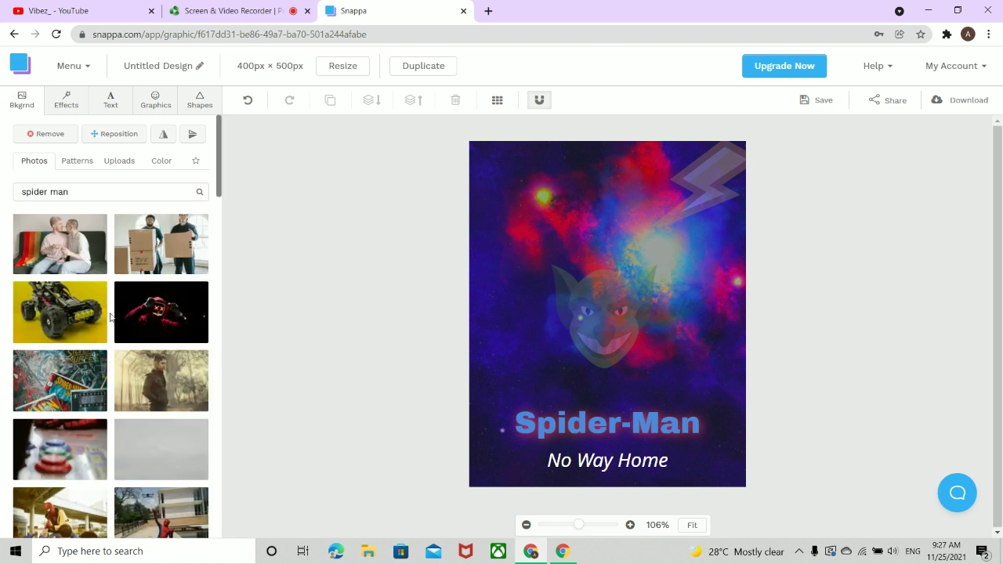
- Examine the "spider man" background photos for a usable Spider-Man picture
scroll(125, 297, "down", 4)
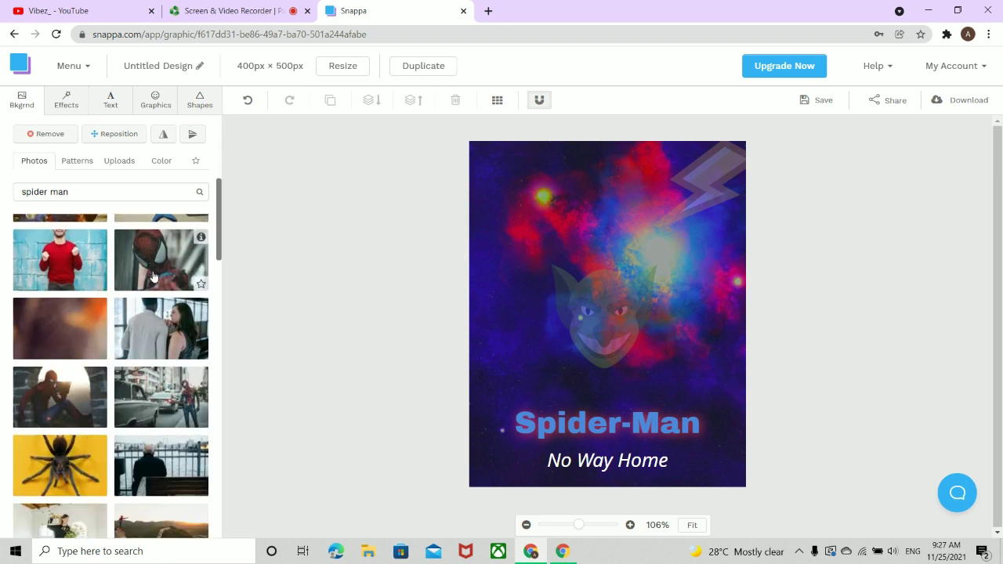
scroll(155, 277, "down", 5)
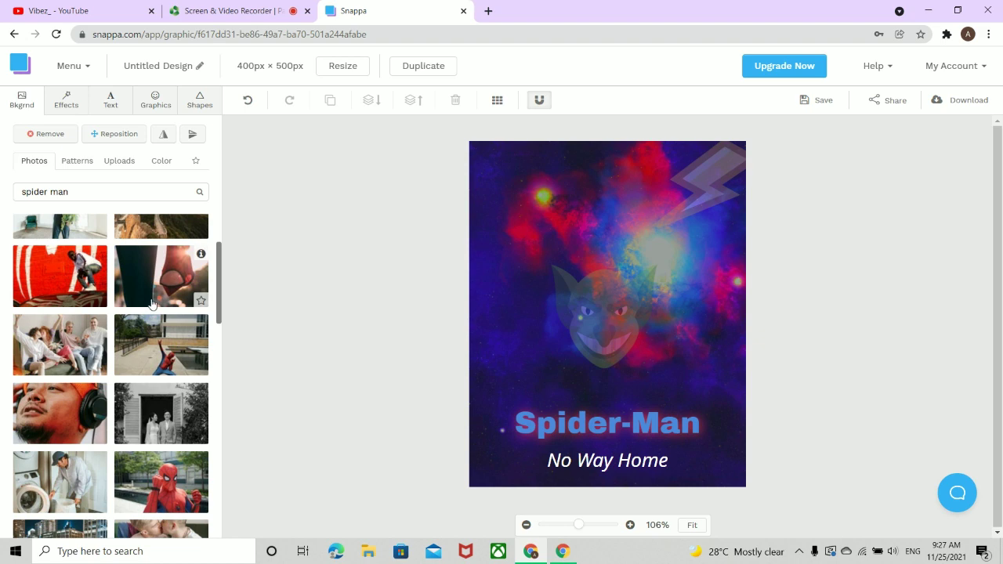
scroll(151, 329, "down", 4)
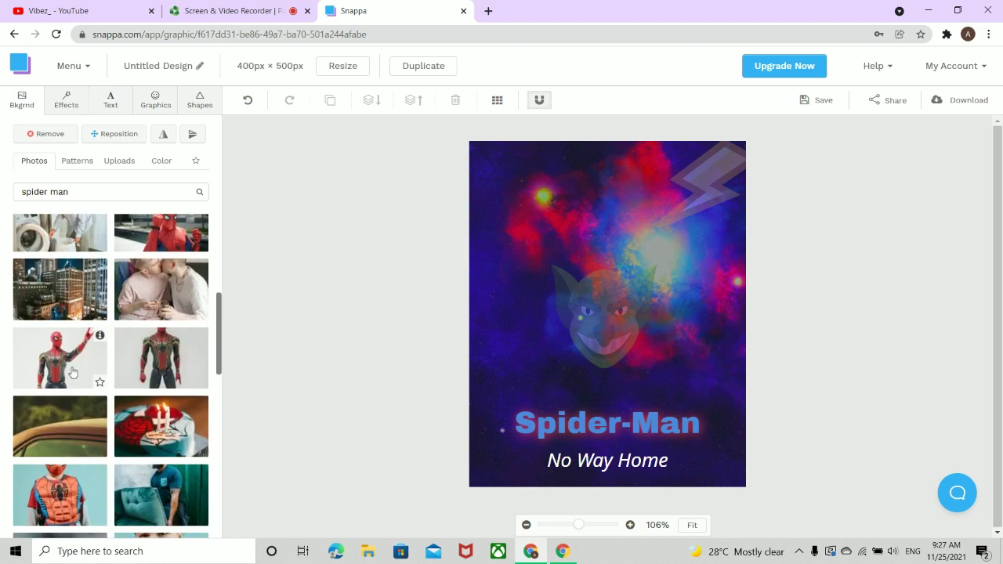
scroll(94, 352, "down", 5)
scroll(106, 353, "down", 4)
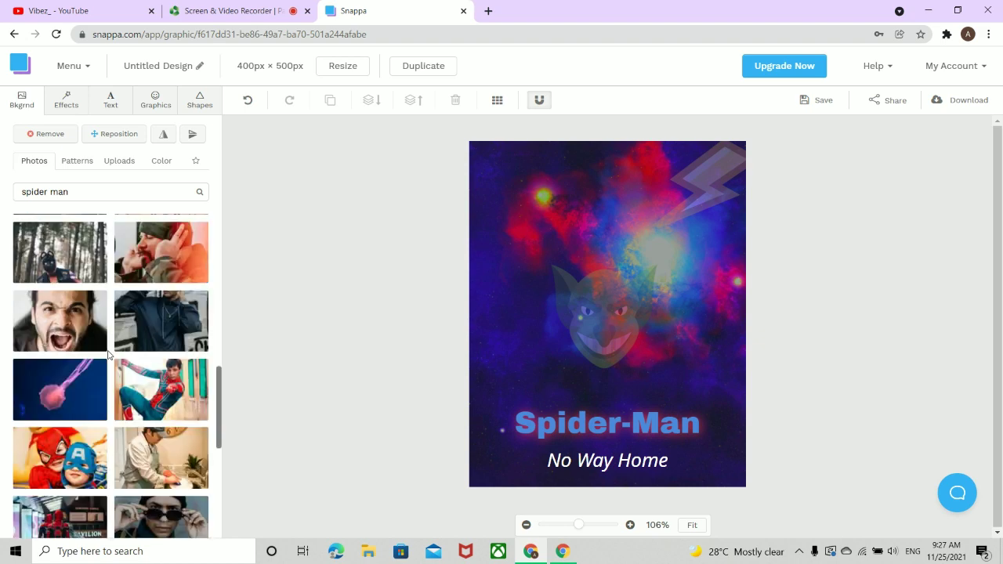
scroll(39, 265, "down", 3)
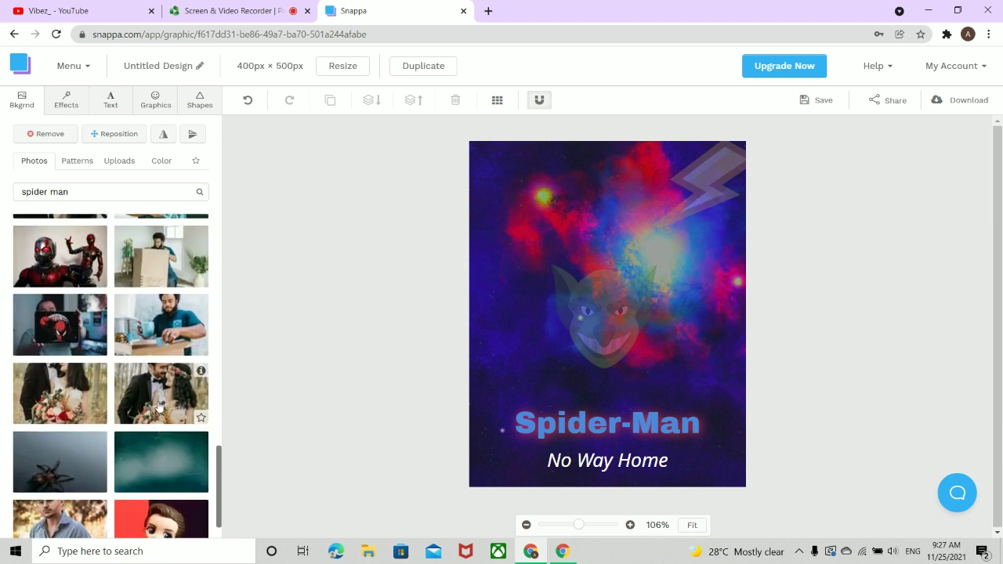
scroll(49, 301, "up", 4)
scroll(52, 303, "up", 5)
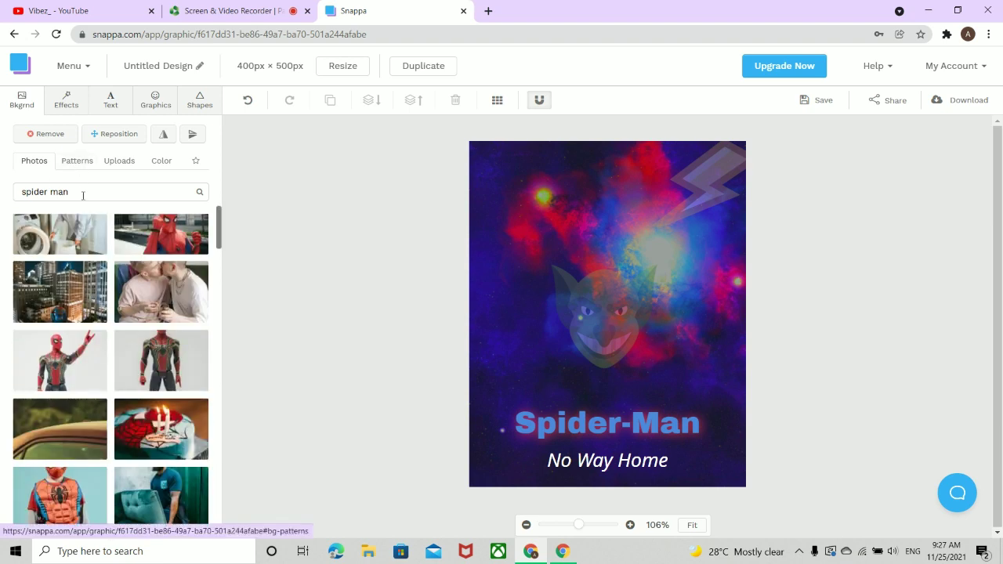
- Search the background photos for "tom holland spider man" and look through the results
left_click_drag(83, 193, 0, 237)
key("BackSpace")
type("tom hol")
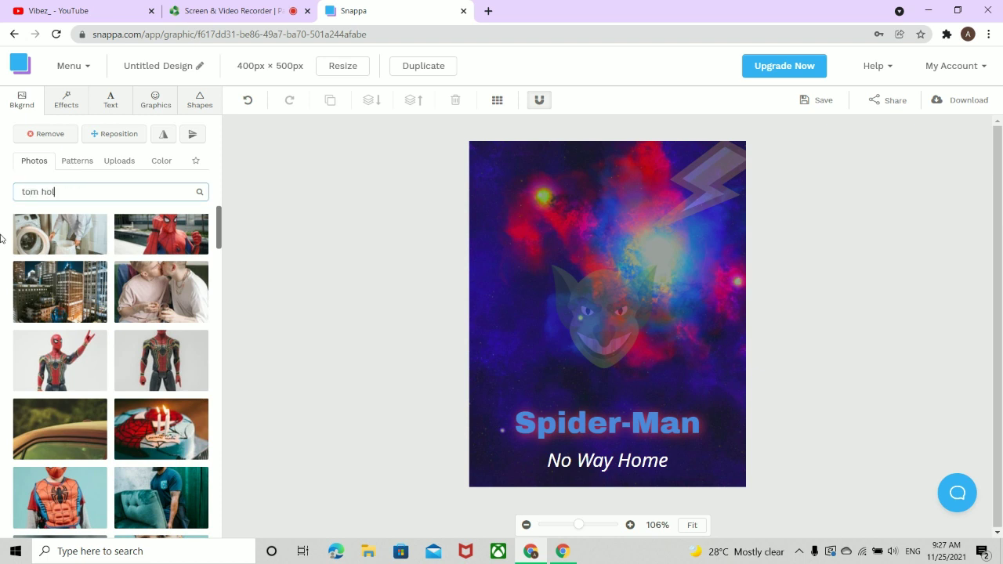
type("land")
type("spider man")
key("Return")
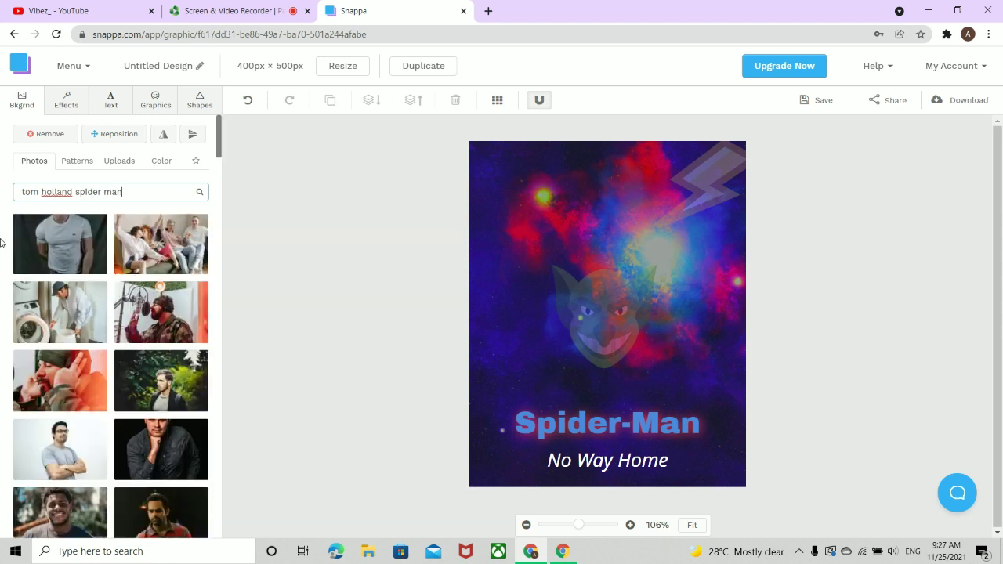
scroll(84, 448, "down", 5)
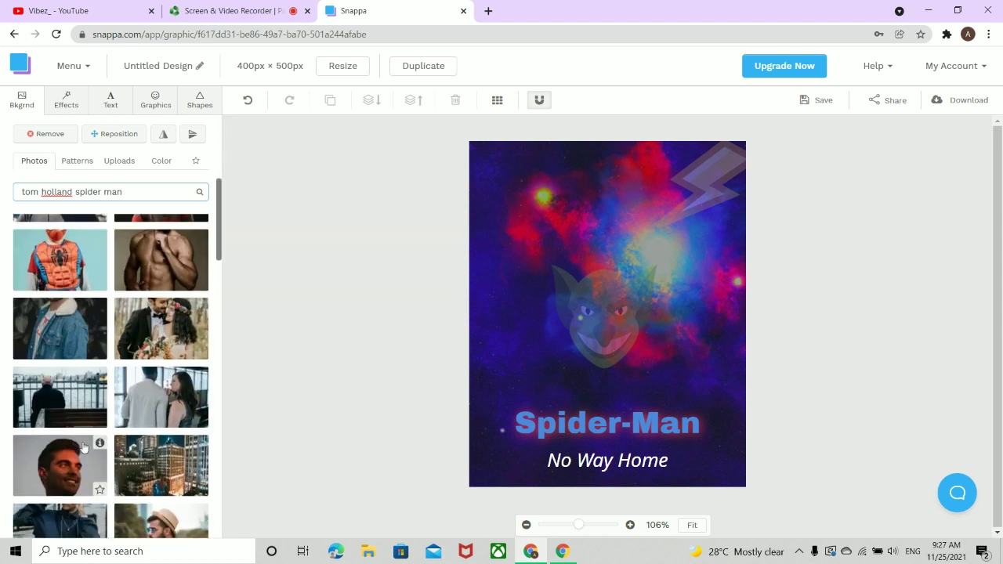
- Set the background's Darken effect to 0 and lower the goblin face icon's opacity to 15
scroll(57, 319, "up", 5)
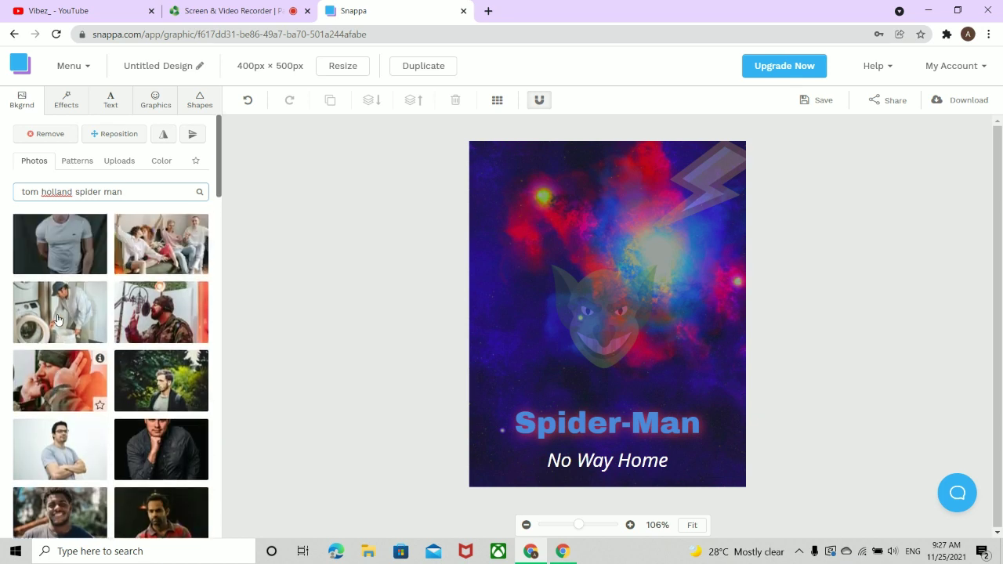
left_click(67, 110)
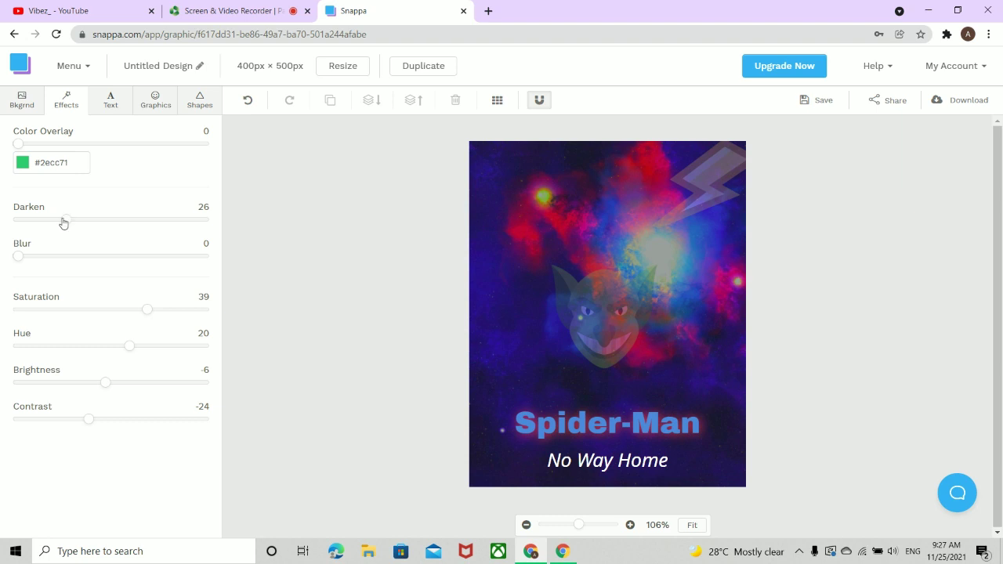
left_click_drag(64, 223, 0, 264)
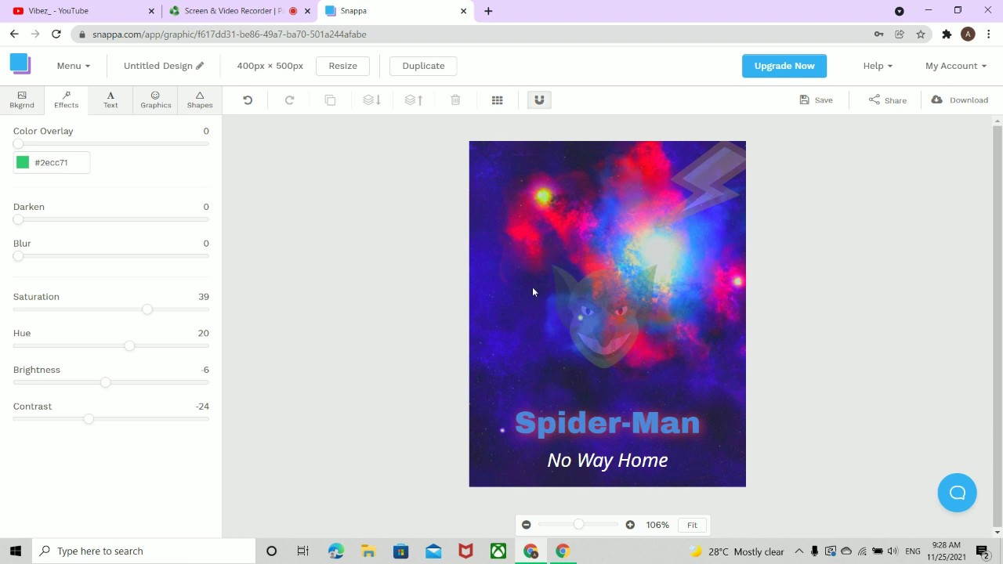
left_click(618, 296)
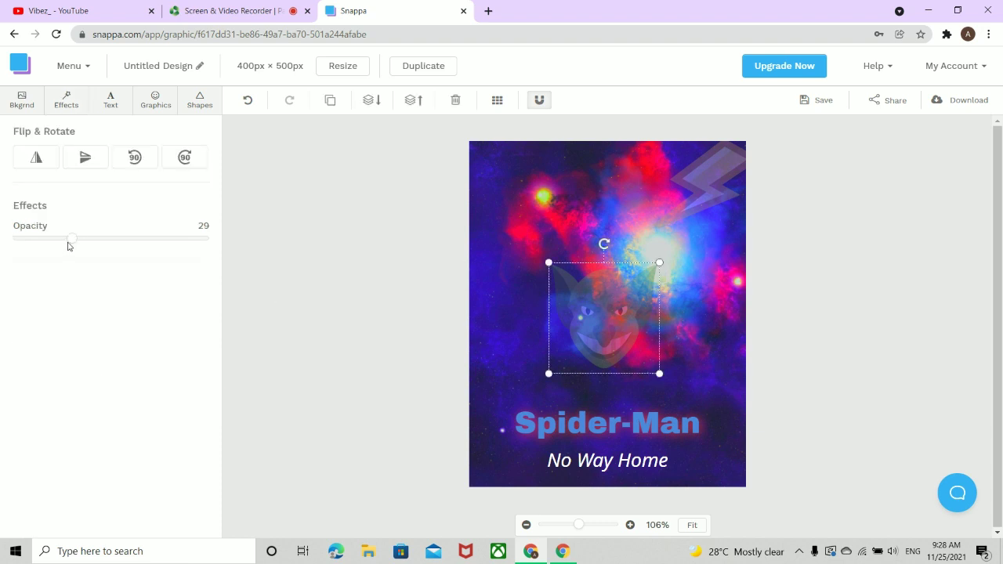
left_click_drag(72, 243, 46, 251)
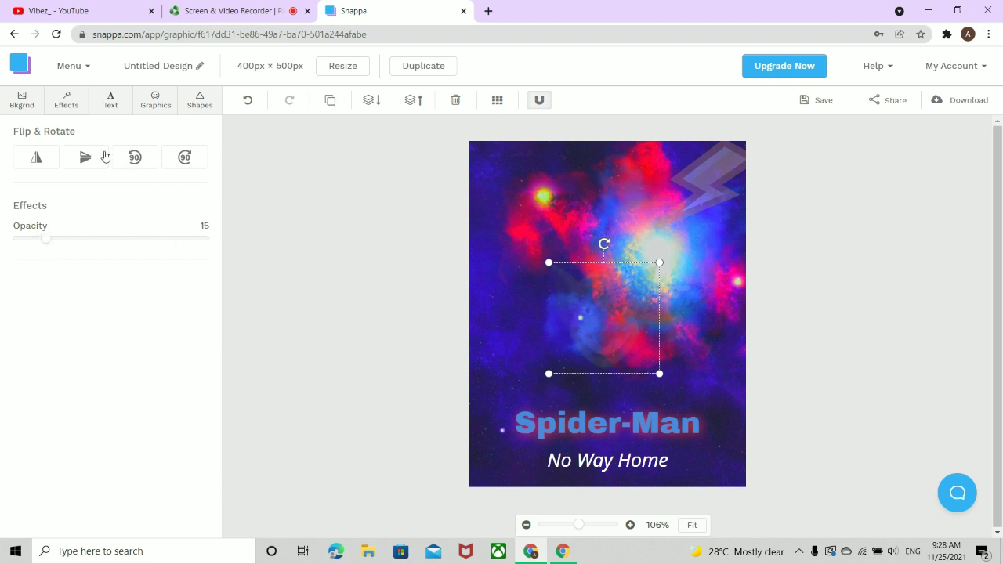
- Add a red and grey Spider-Man mask from the "spider man" icons and place it over the goblin face at 100 opacity
left_click(110, 110)
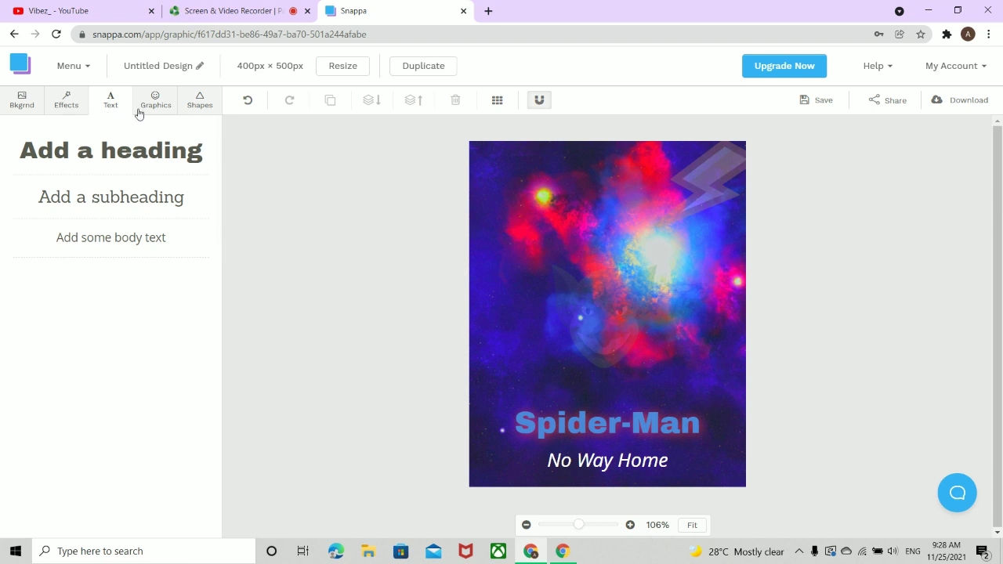
left_click(140, 114)
scroll(101, 310, "down", 10)
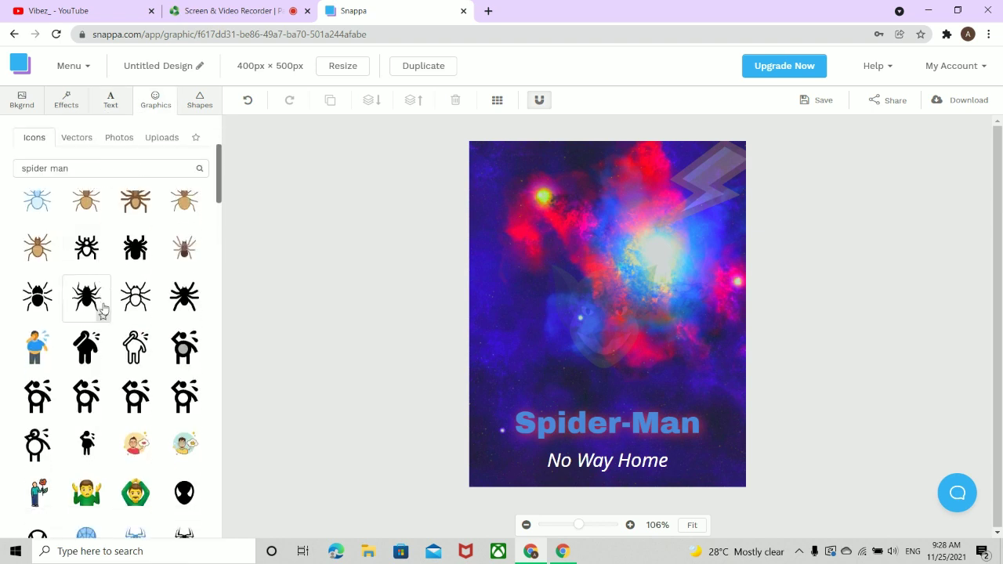
scroll(102, 287, "up", 3)
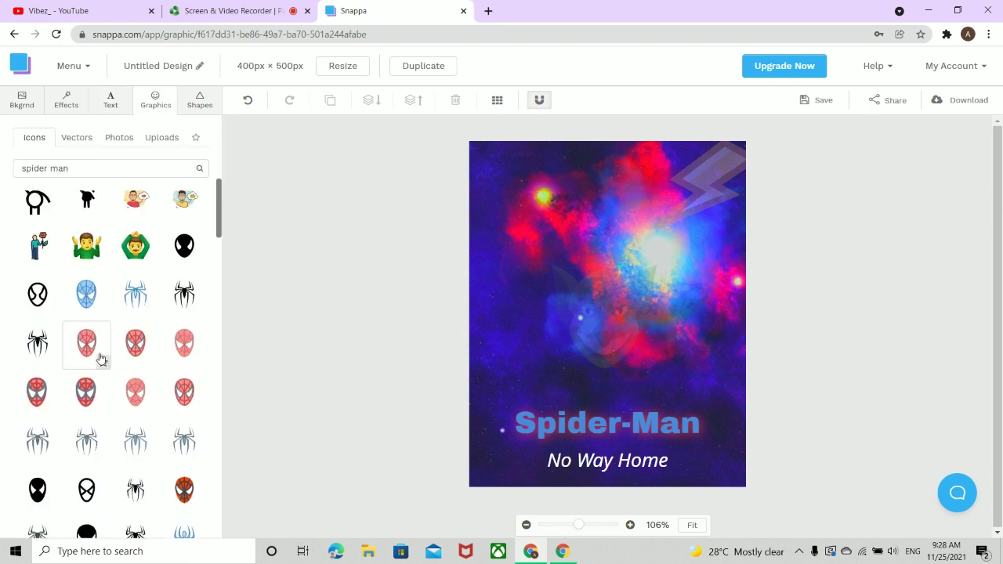
left_click(78, 392)
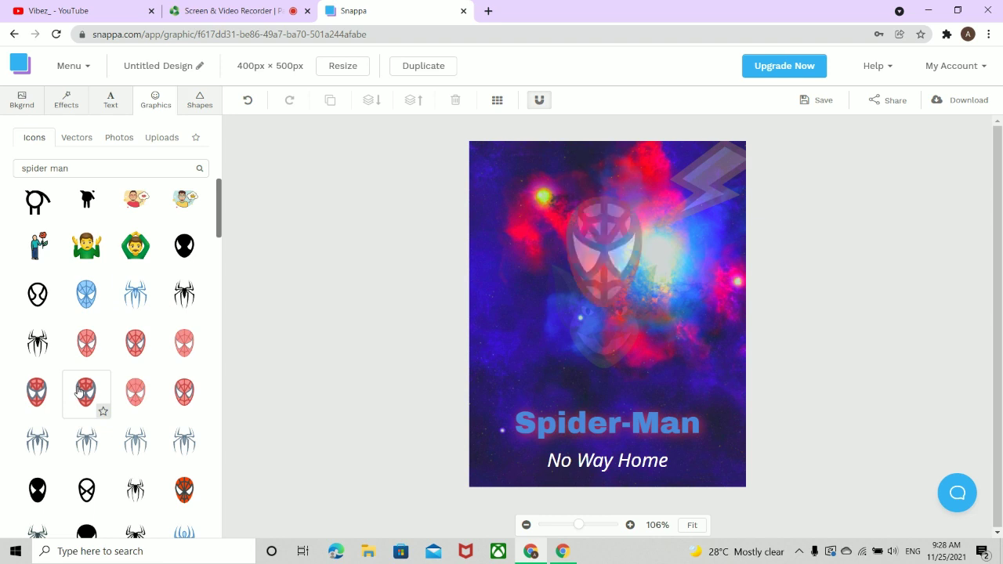
left_click(610, 371)
left_click_drag(611, 371, 596, 295)
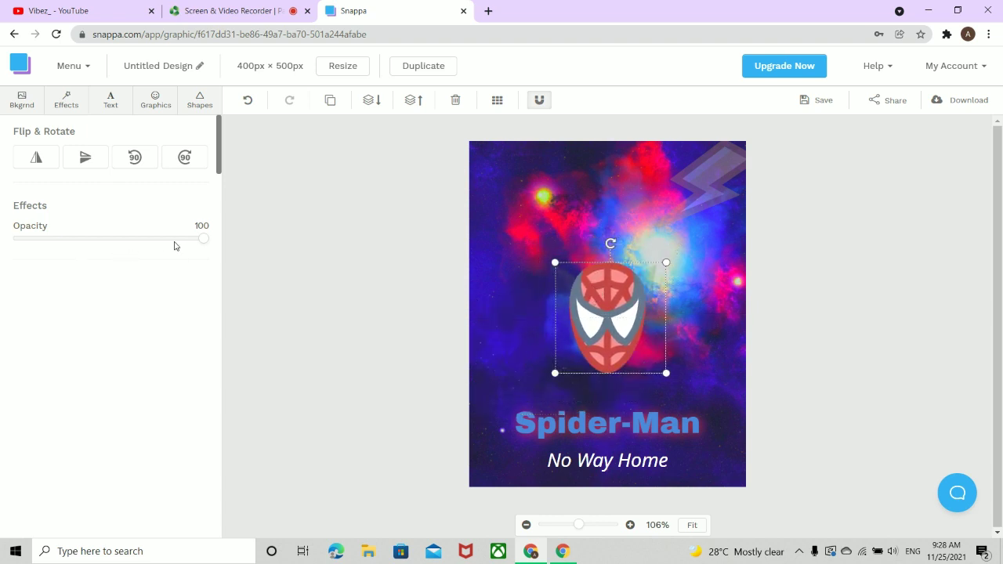
left_click_drag(202, 246, 427, 246)
- Move the mask down off the goblin face, then shrink the goblin icon and place it in the design's upper-left corner
left_click_drag(566, 277, 554, 352)
left_click_drag(553, 300, 468, 177)
left_click_drag(561, 145, 501, 182)
left_click_drag(488, 231, 495, 184)
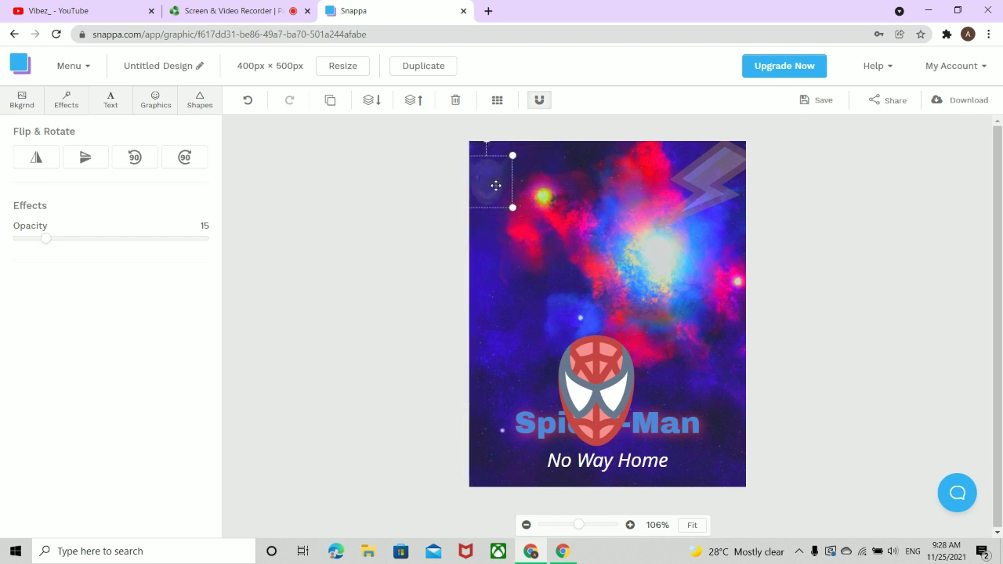
- Rotate the goblin icon about 45° clockwise and set its opacity to 29
left_click(485, 142)
left_click(489, 160)
left_click_drag(488, 147, 509, 166)
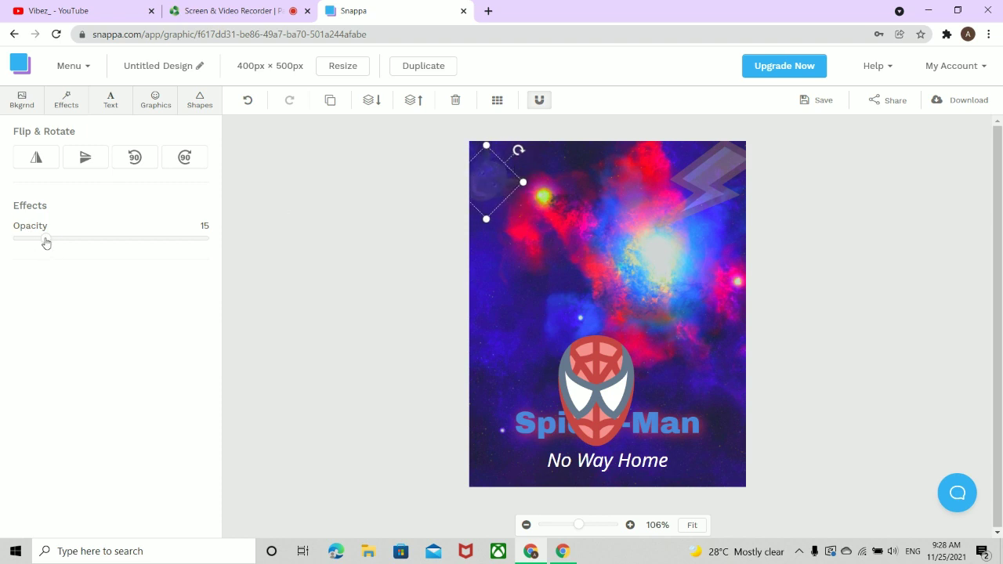
left_click_drag(48, 241, 74, 242)
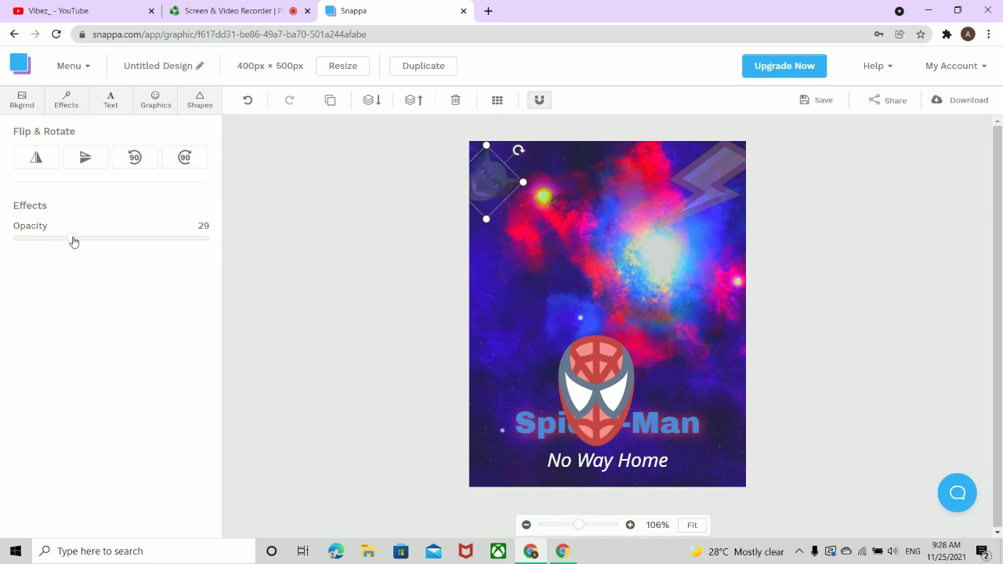
- Move the Spider-Man mask up to the centre of the design, above the Spider-Man title
left_click_drag(593, 381, 601, 302)
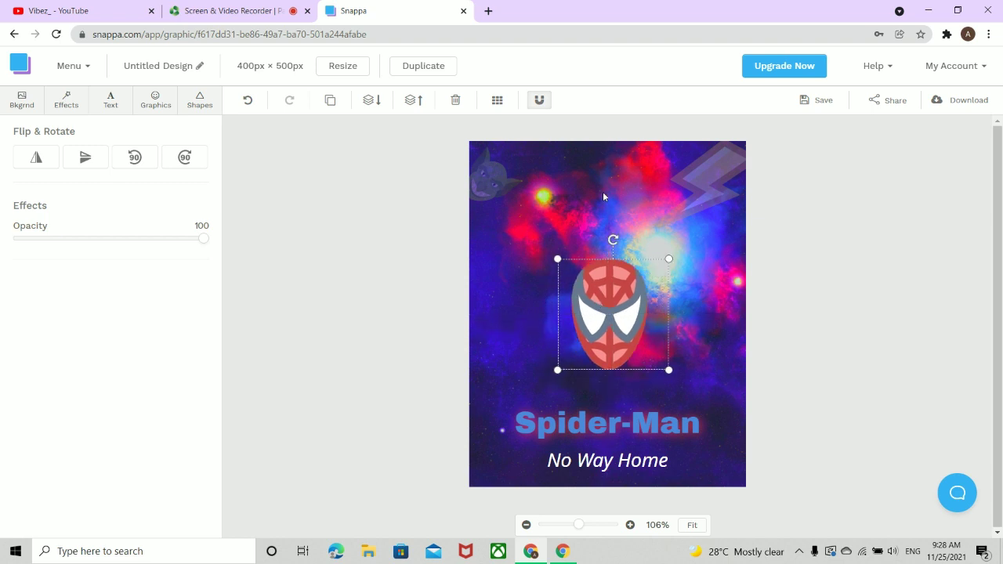
left_click(603, 131)
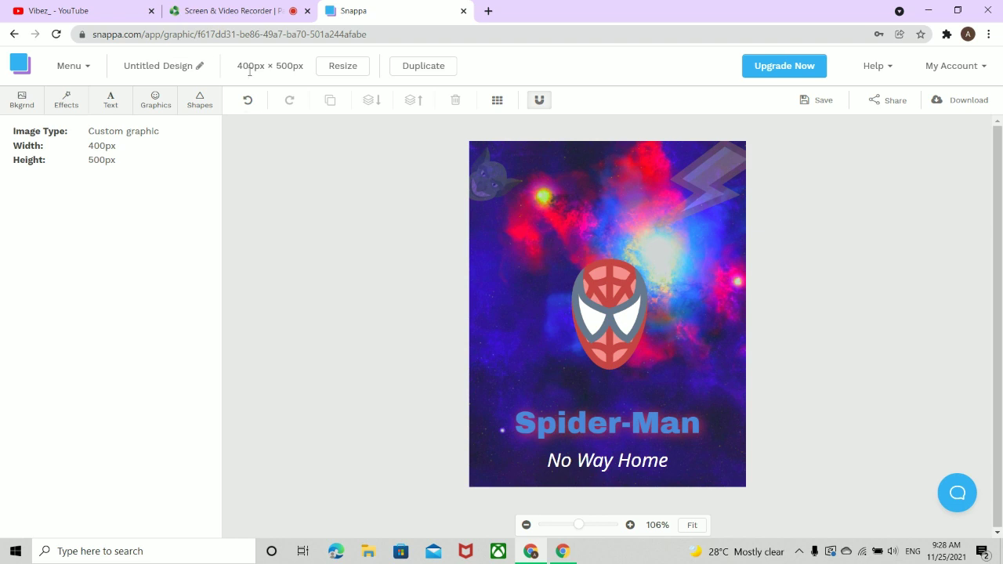
- Add a grey long-legged spider from the "spider man" icons to the design
left_click(127, 112)
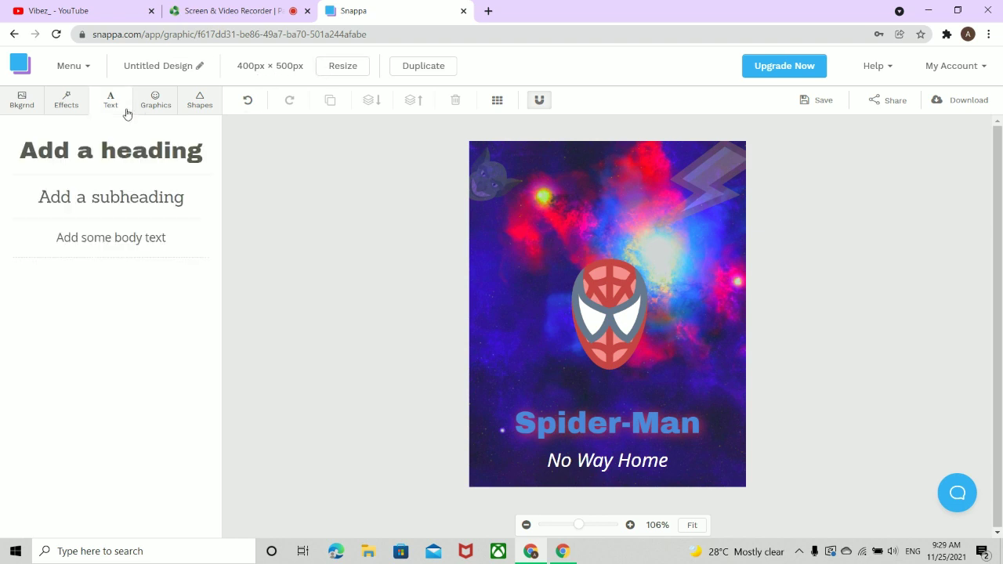
left_click(150, 109)
left_click(196, 104)
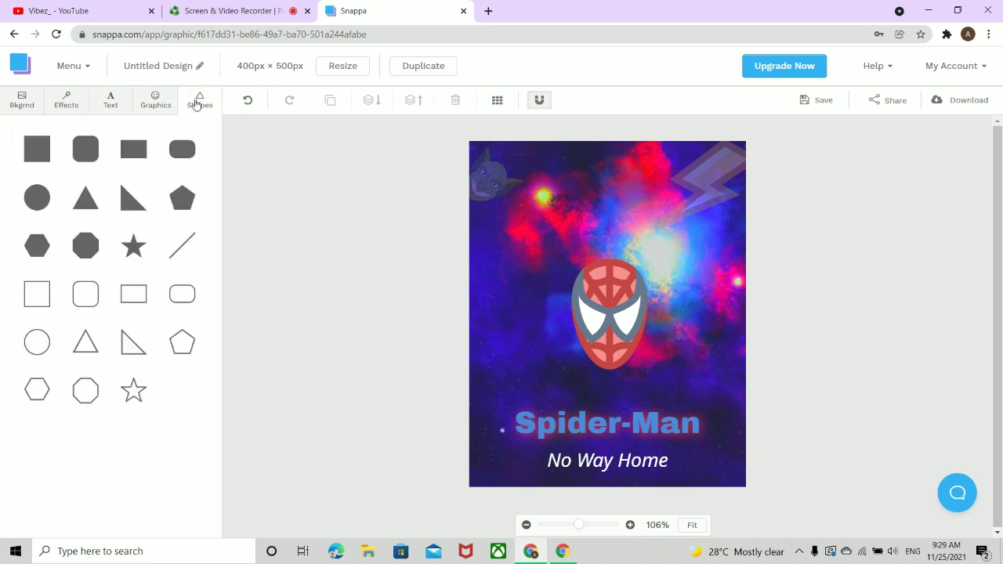
left_click(110, 101)
left_click(152, 109)
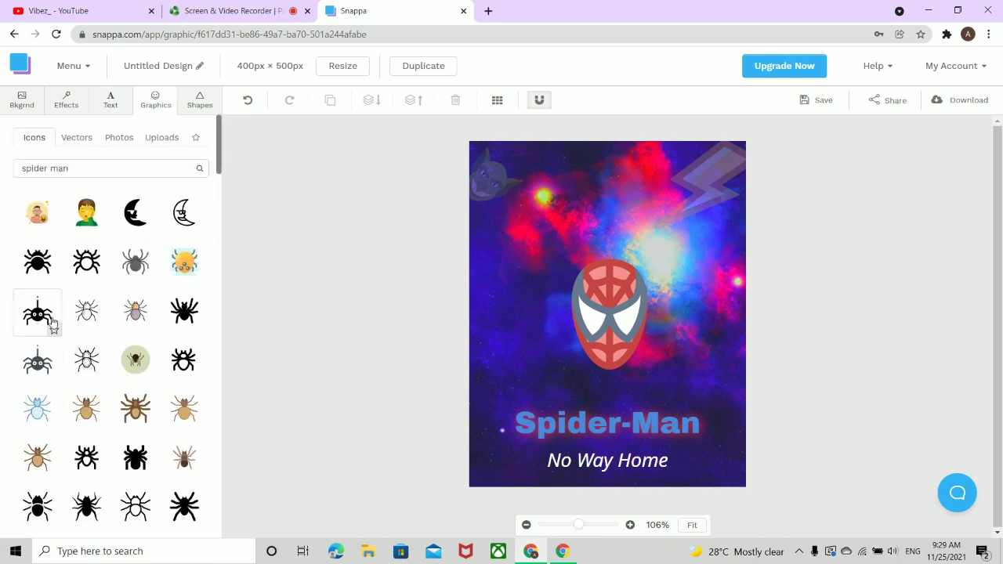
scroll(98, 450, "down", 10)
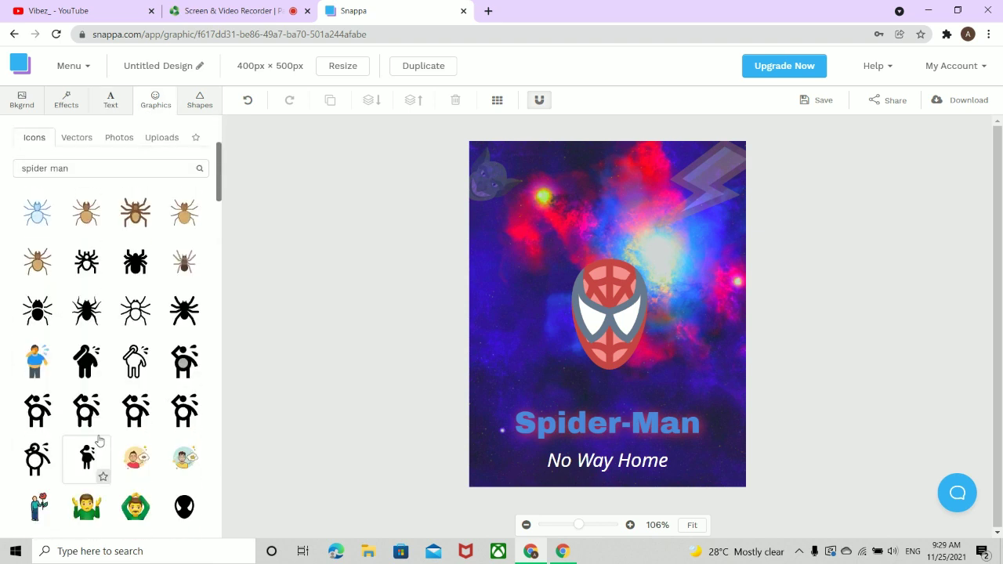
scroll(92, 374, "down", 5)
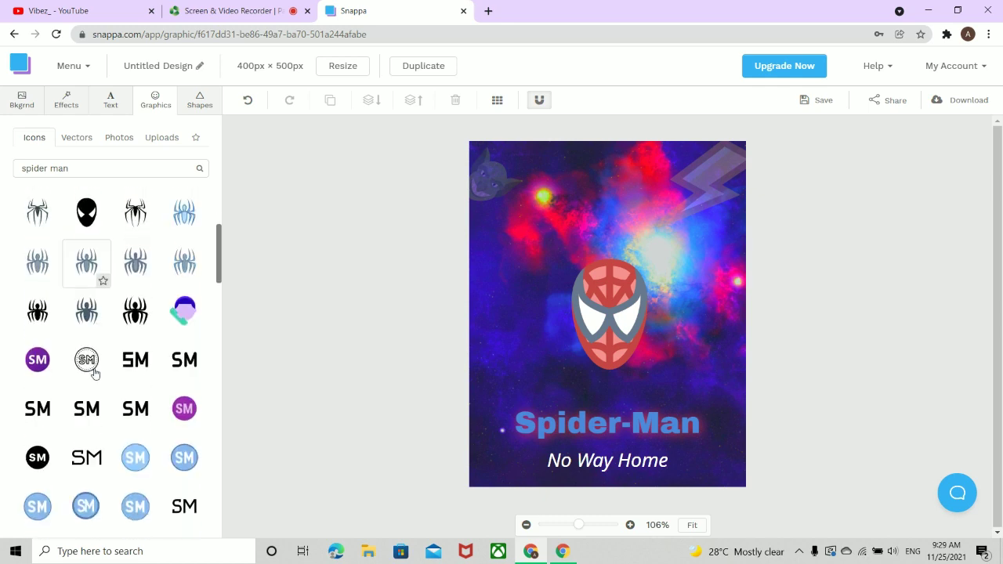
scroll(94, 374, "up", 6)
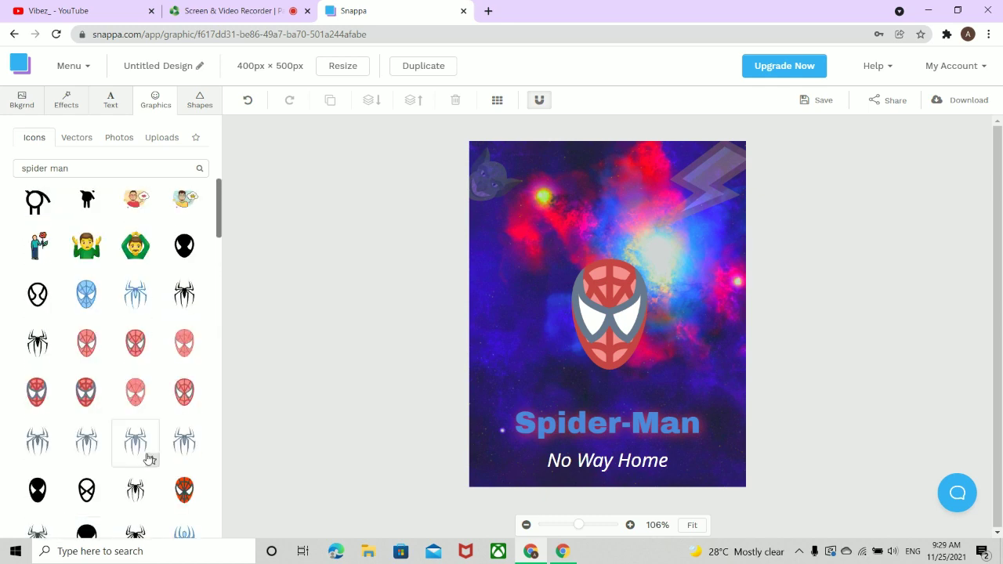
left_click(130, 445)
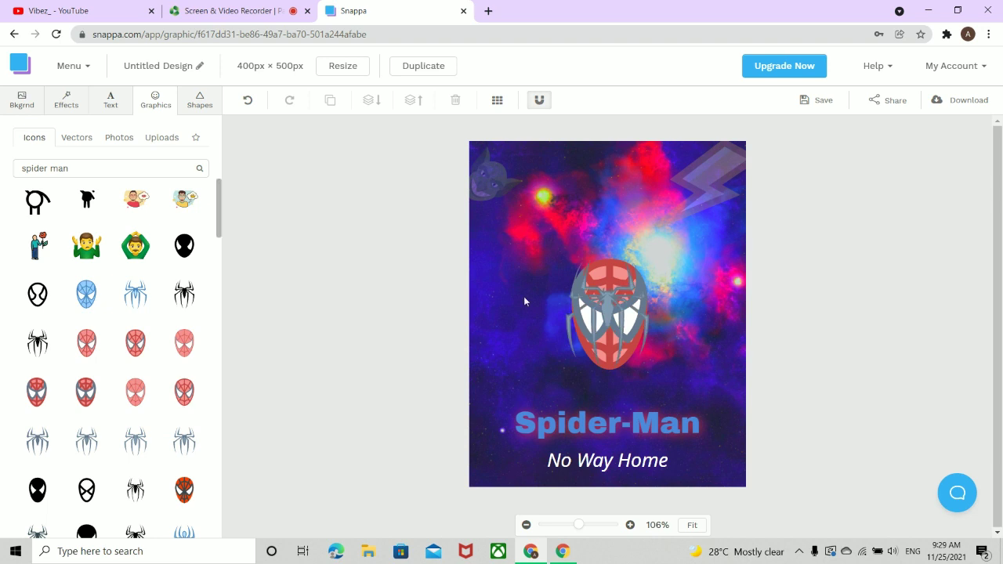
- Shrink the grey spider icon, turn it upside down and place it just left of the Spider-Man mask
left_click_drag(562, 176, 565, 193)
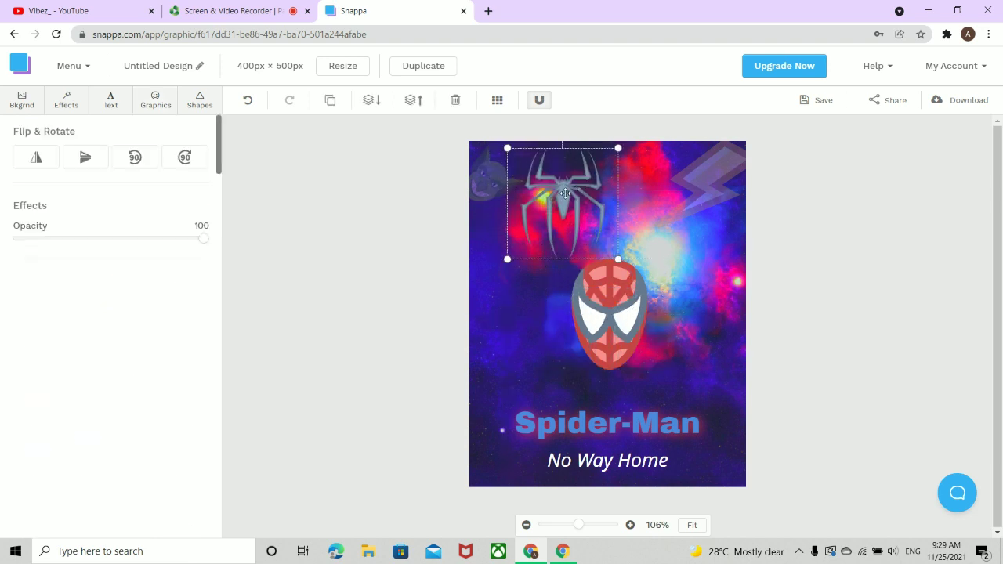
left_click_drag(619, 154, 601, 230)
double_click(614, 232)
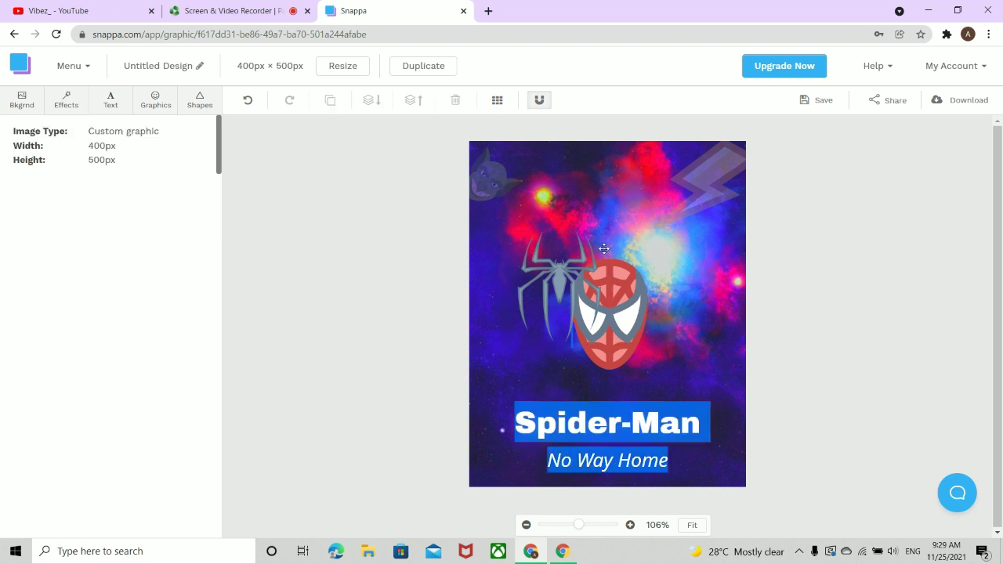
left_click(608, 239)
left_click_drag(613, 234, 544, 330)
left_click(439, 267)
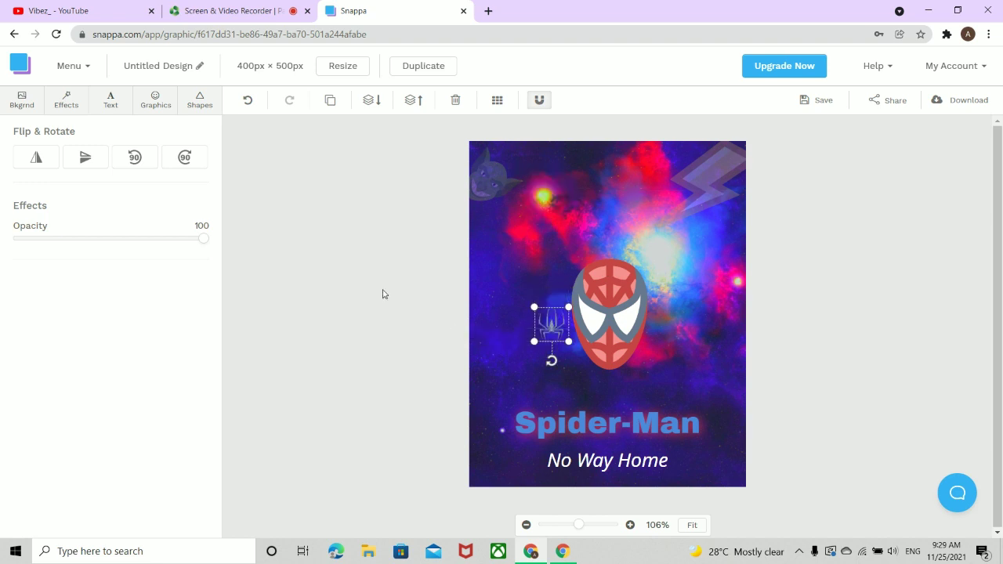
left_click(381, 292)
left_click(16, 99)
left_click(66, 99)
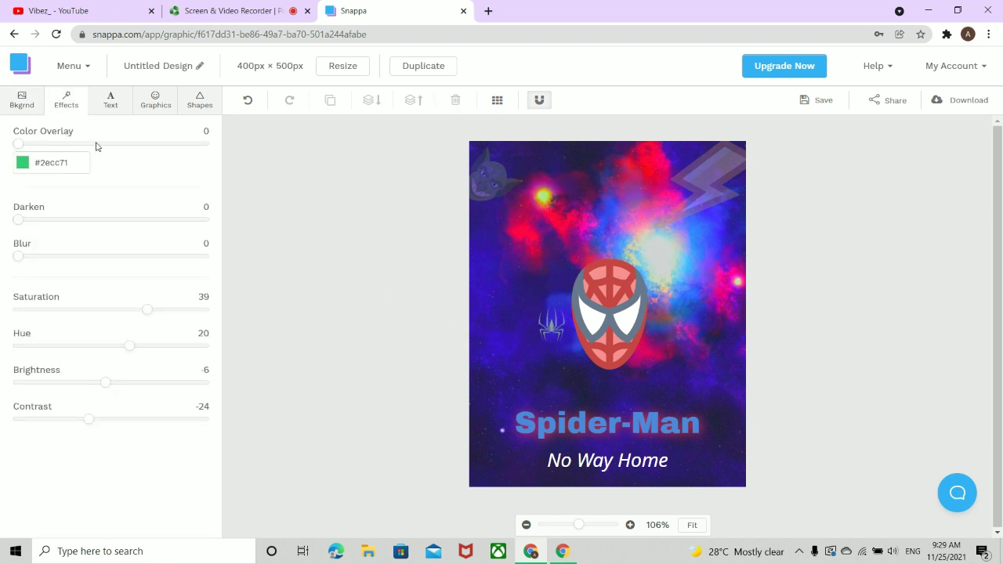
left_click(24, 100)
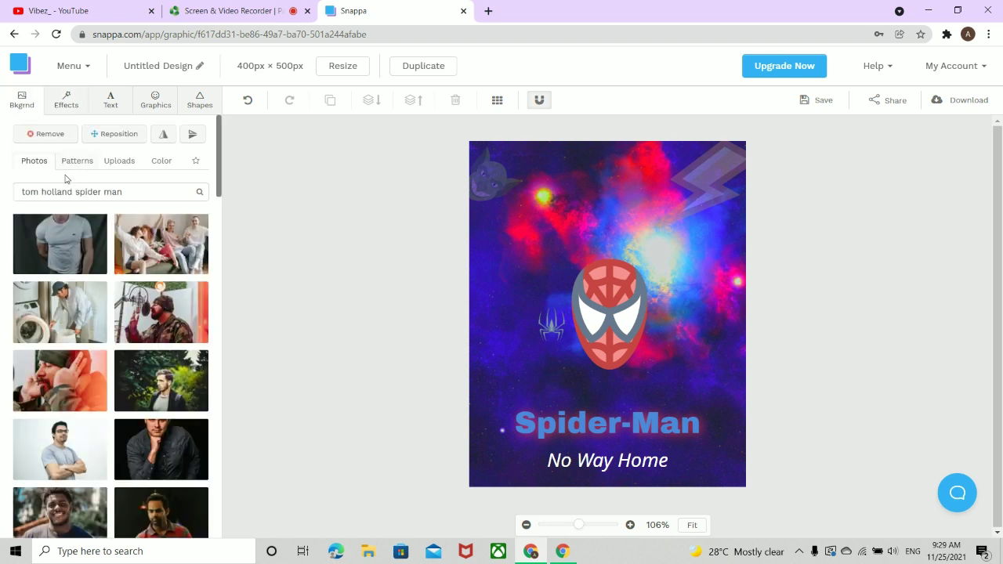
left_click(110, 102)
- Add a thin black line from the vector graphics and stand it vertically above the small spider as its thread
left_click(149, 100)
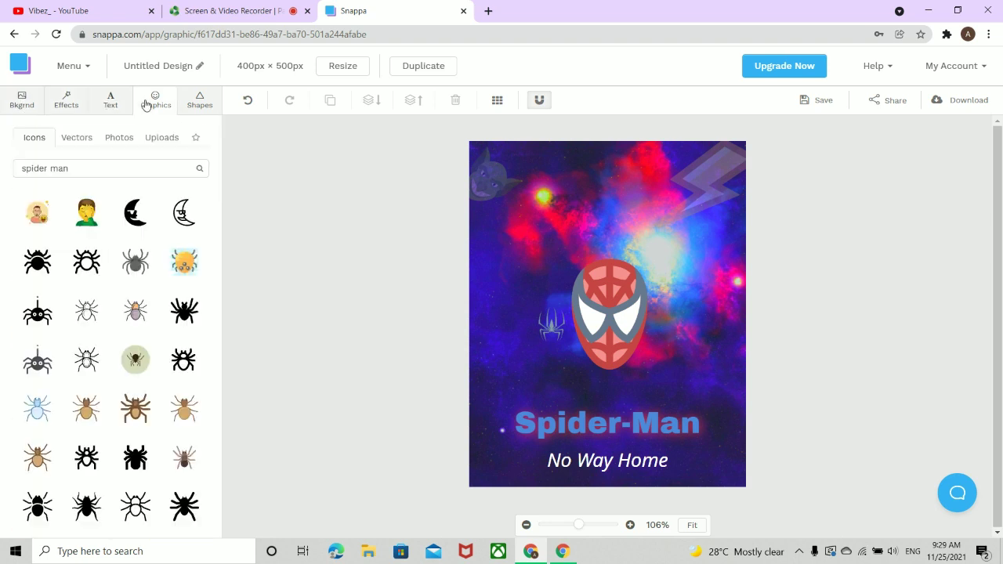
left_click(121, 171)
left_click_drag(121, 171, 2, 243)
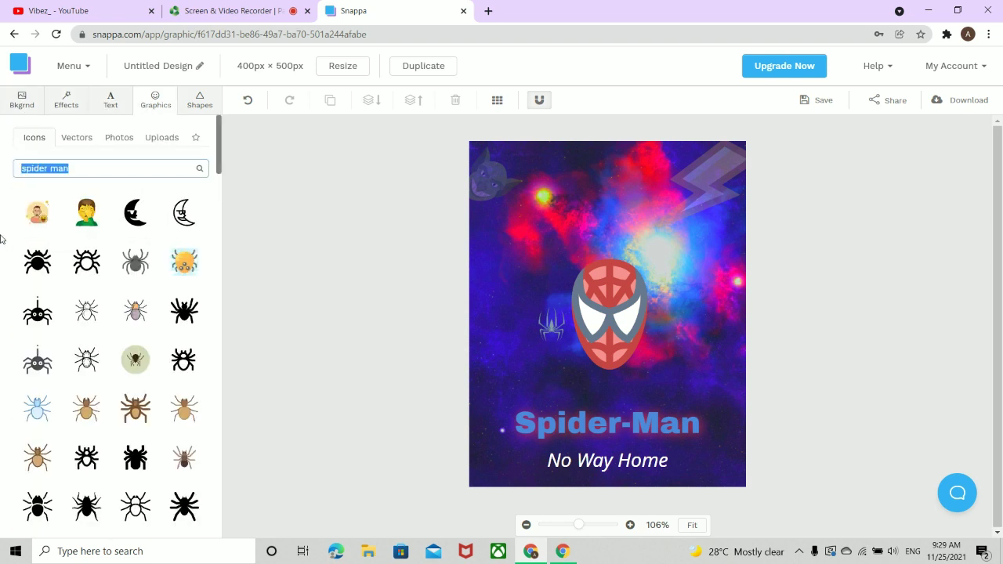
left_click(77, 137)
scroll(112, 304, "down", 5)
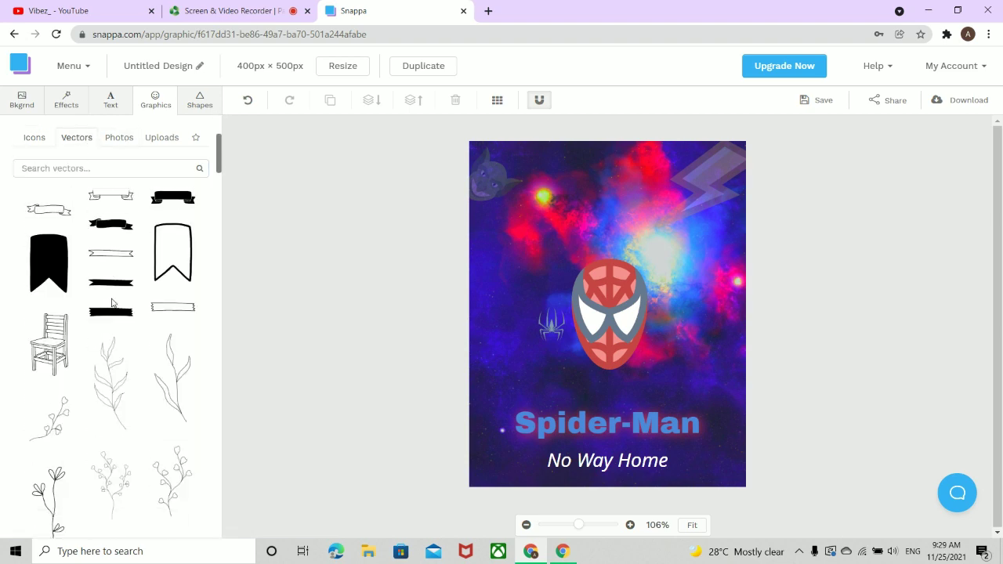
scroll(110, 306, "down", 10)
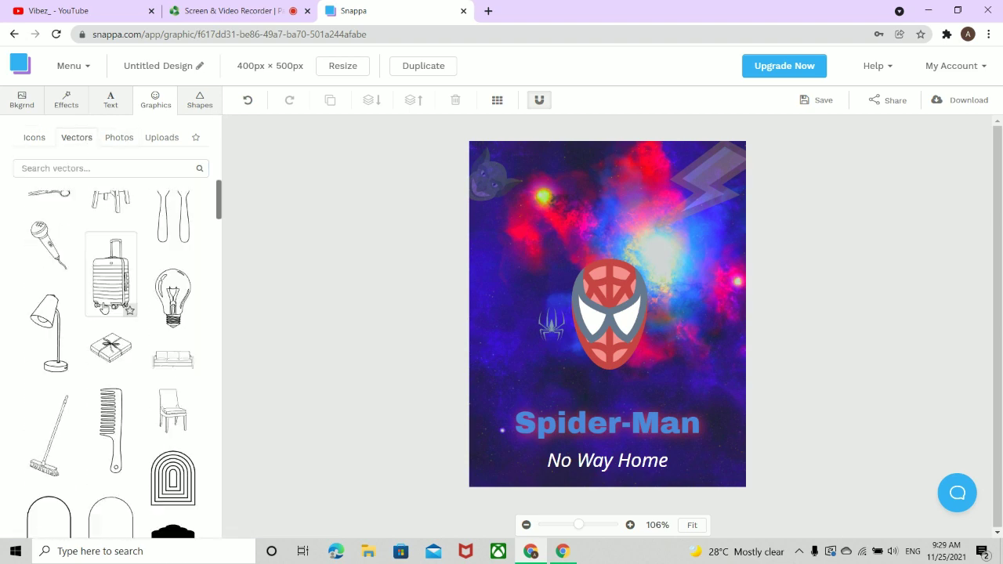
scroll(105, 307, "down", 8)
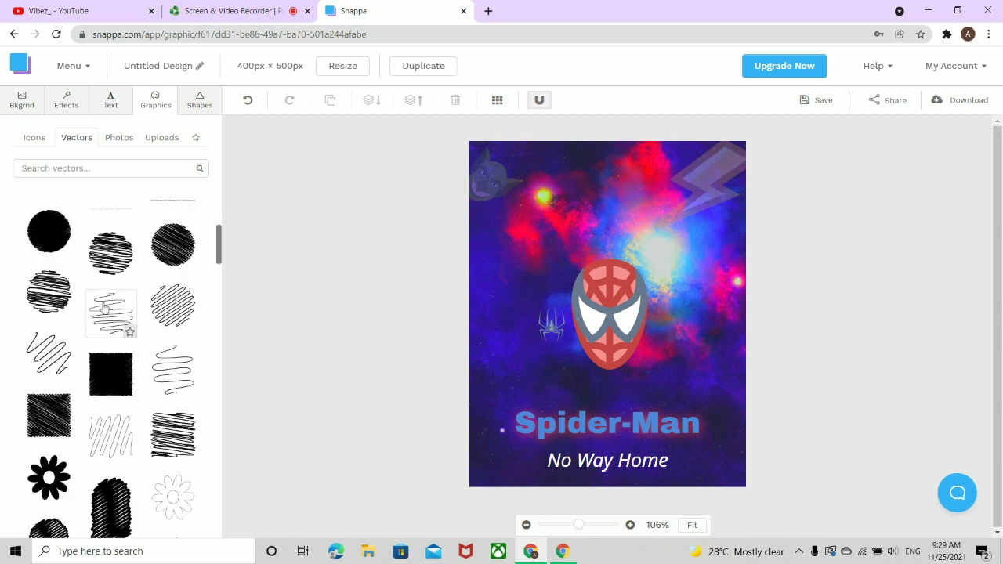
scroll(104, 307, "up", 1)
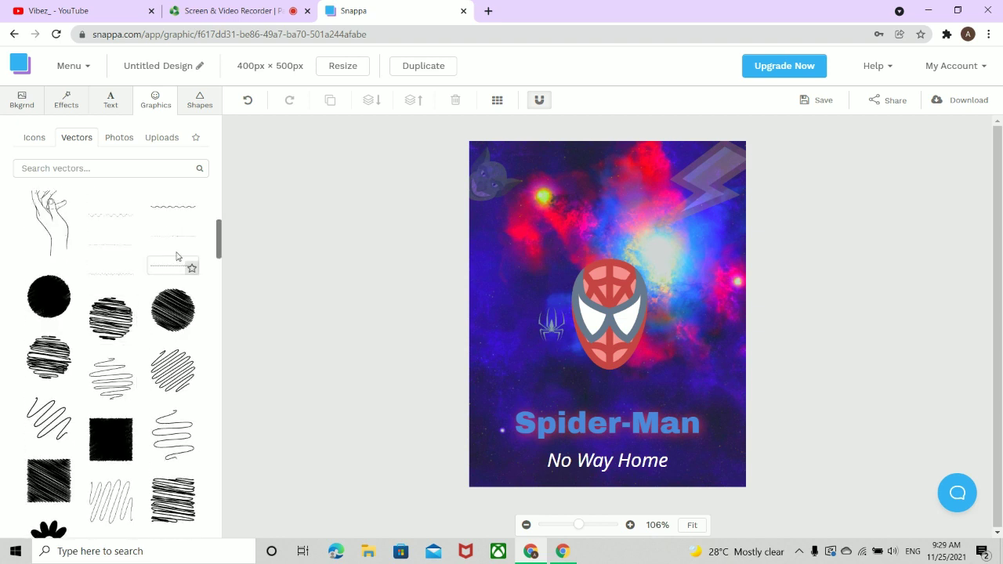
mouse_move(175, 263)
left_mouse_down()
mouse_move(539, 236)
mouse_move(605, 281)
mouse_move(608, 324)
mouse_move(551, 317)
mouse_move(513, 285)
mouse_move(533, 252)
mouse_move(536, 289)
mouse_move(570, 268)
mouse_move(556, 264)
left_mouse_up()
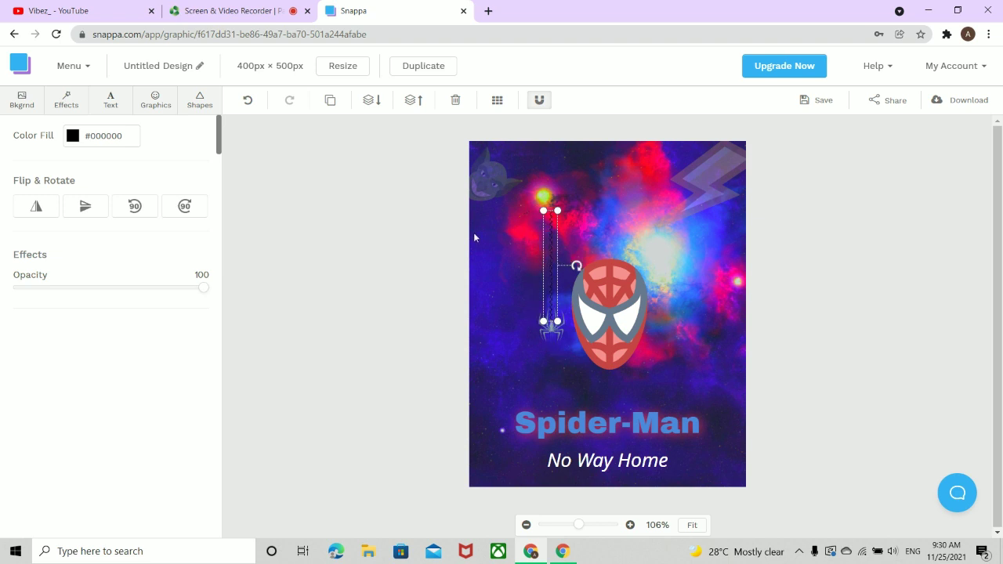
left_click(407, 257)
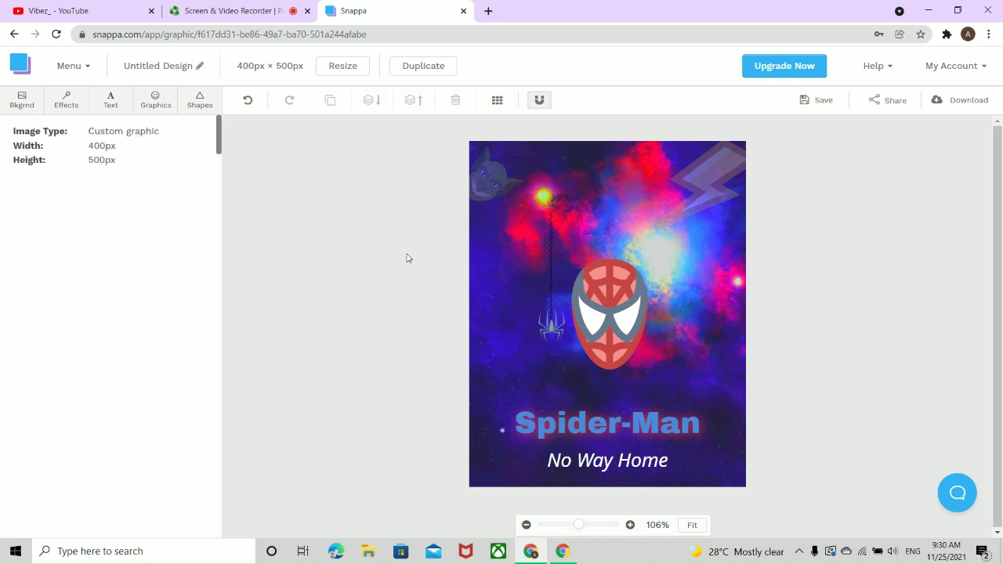
left_click(551, 211)
key("ctrl+a")
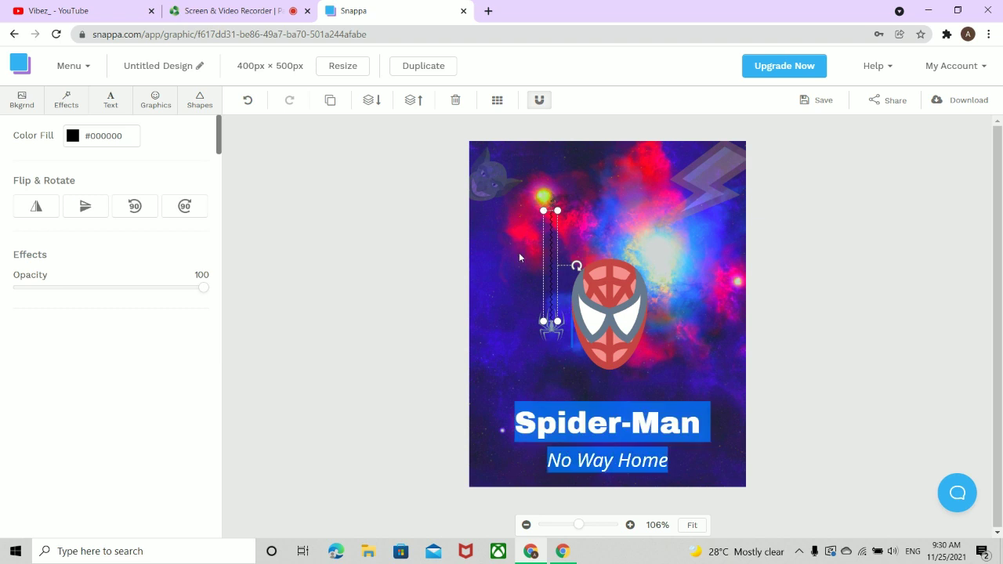
left_click(431, 269)
left_click(550, 236)
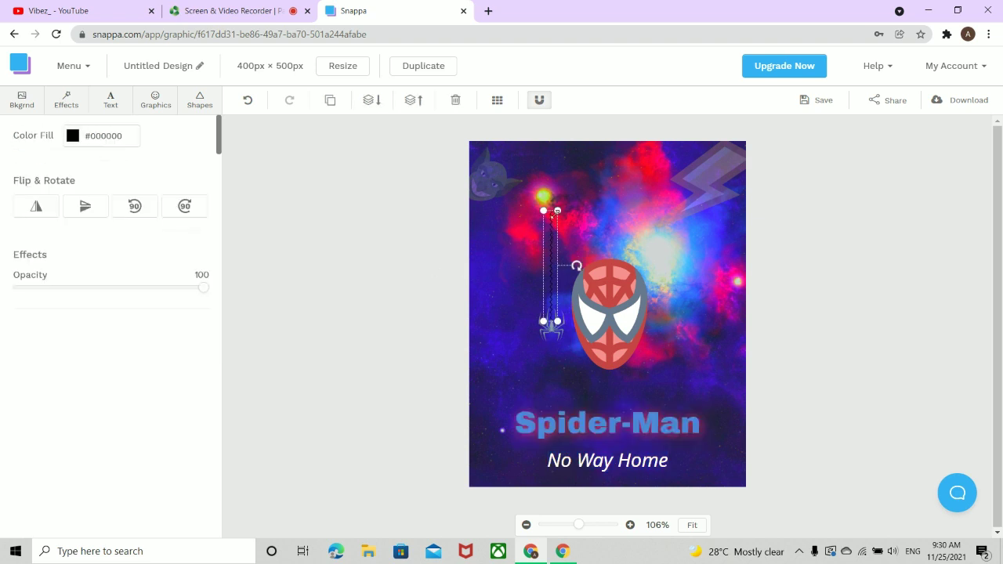
key("ctrl+a")
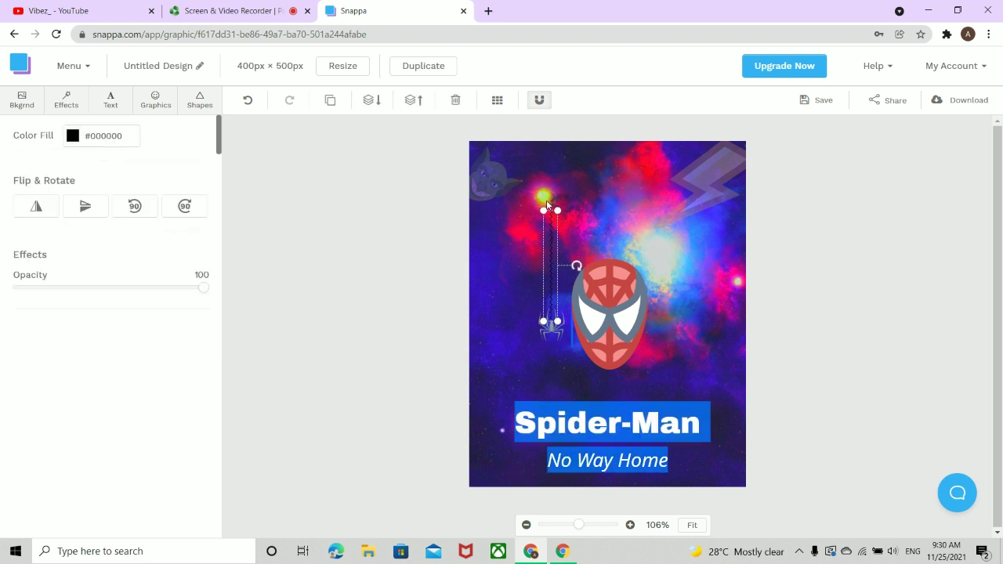
left_click(414, 281)
- Lengthen the black zigzag thread up to near the design's upper edge and align it above the small spider
left_click(542, 223)
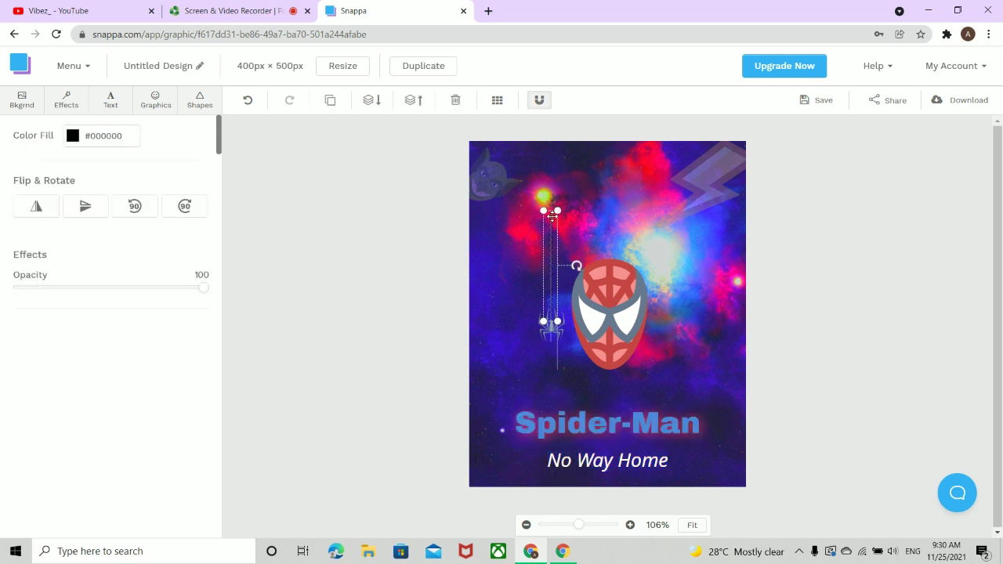
mouse_move(561, 210)
left_mouse_down()
mouse_move(561, 154)
mouse_move(542, 145)
left_mouse_up()
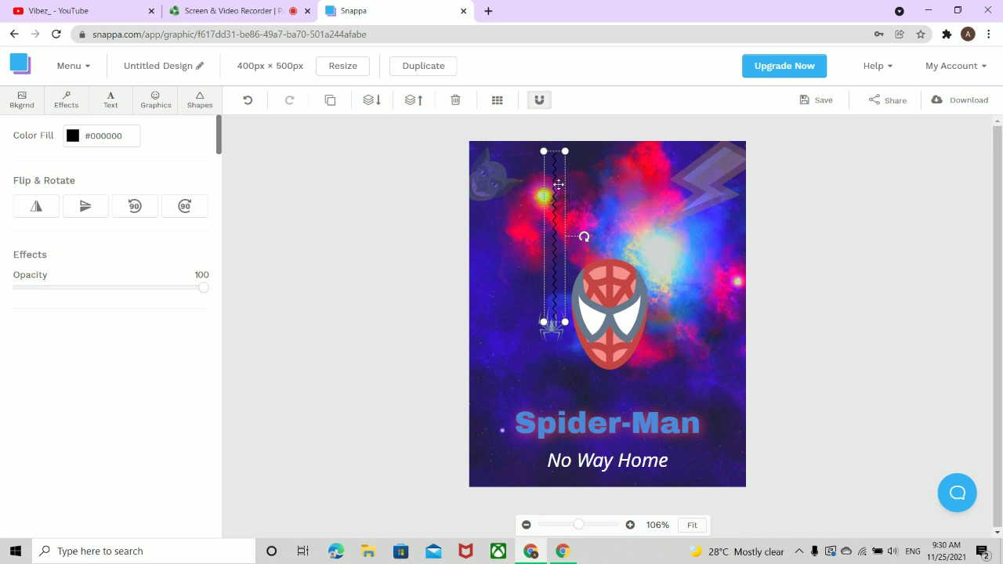
left_click_drag(558, 184, 556, 183)
left_click(423, 262)
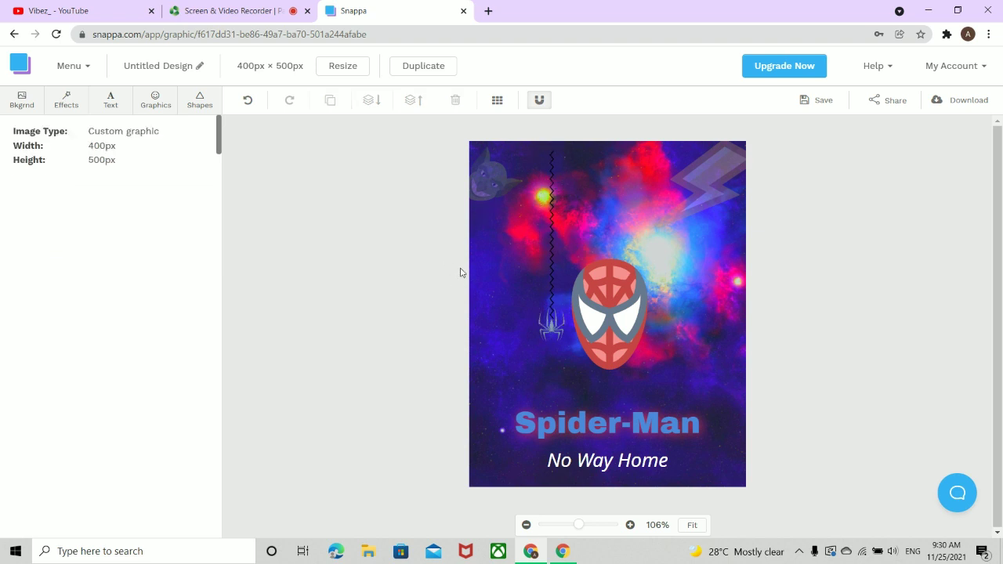
- Try a solid dark grey line shape just above the Spider-Man title, and delete it
left_click(626, 319)
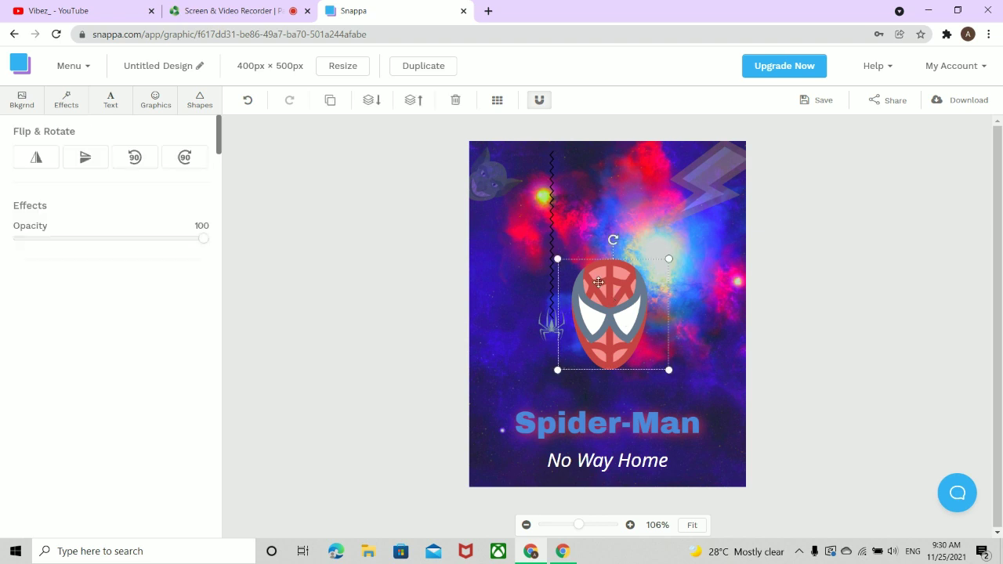
left_click_drag(203, 240, 373, 275)
left_click(198, 101)
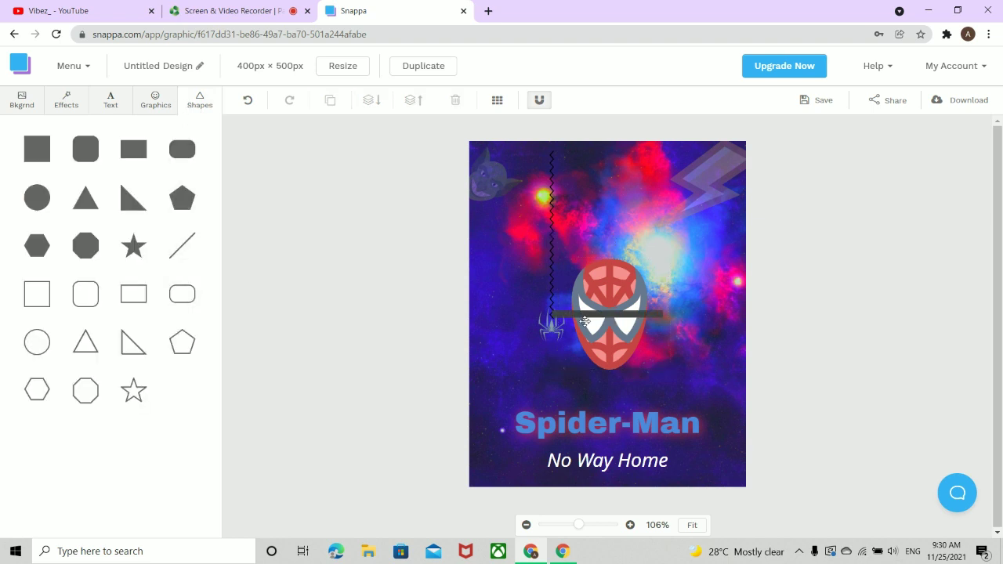
left_click_drag(582, 318, 588, 418)
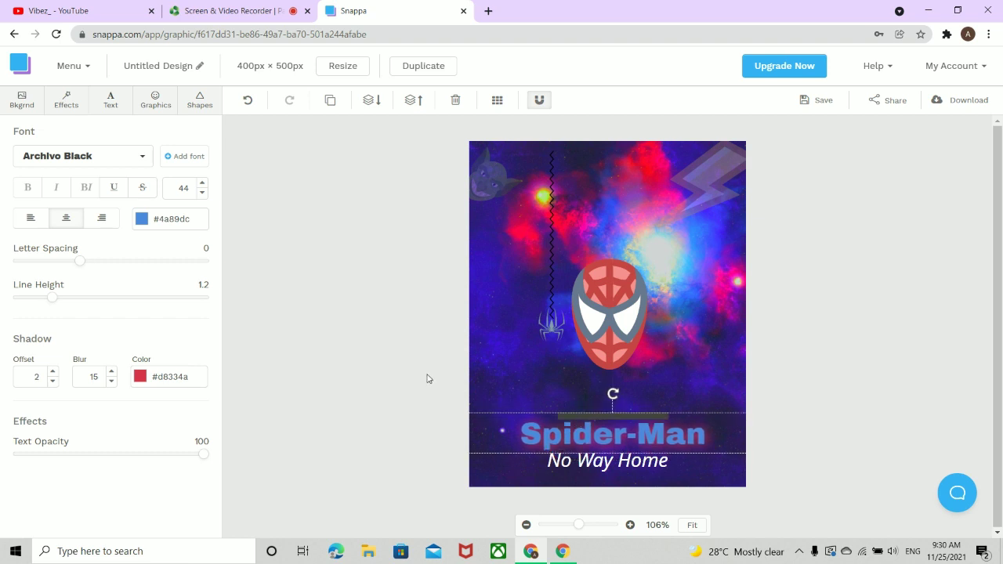
left_click(427, 378)
left_click(599, 414)
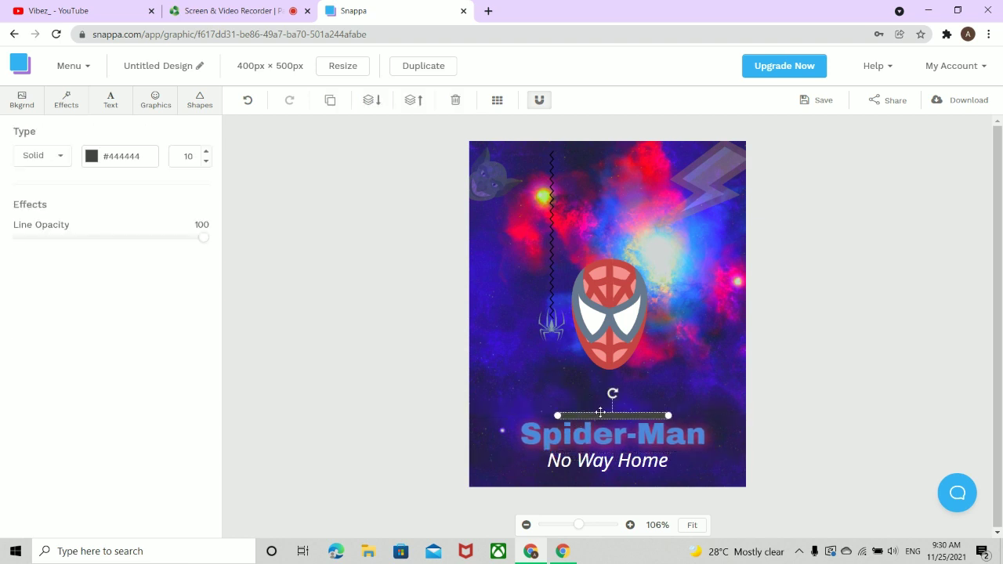
key("Delete")
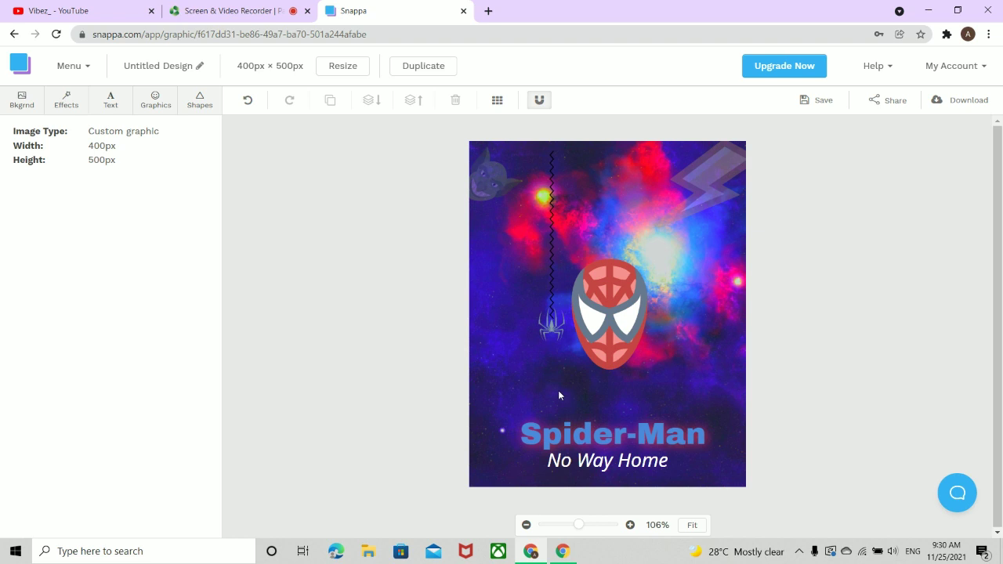
- Search the background photos for "spider man"
left_click(109, 115)
left_click(70, 109)
left_click(11, 108)
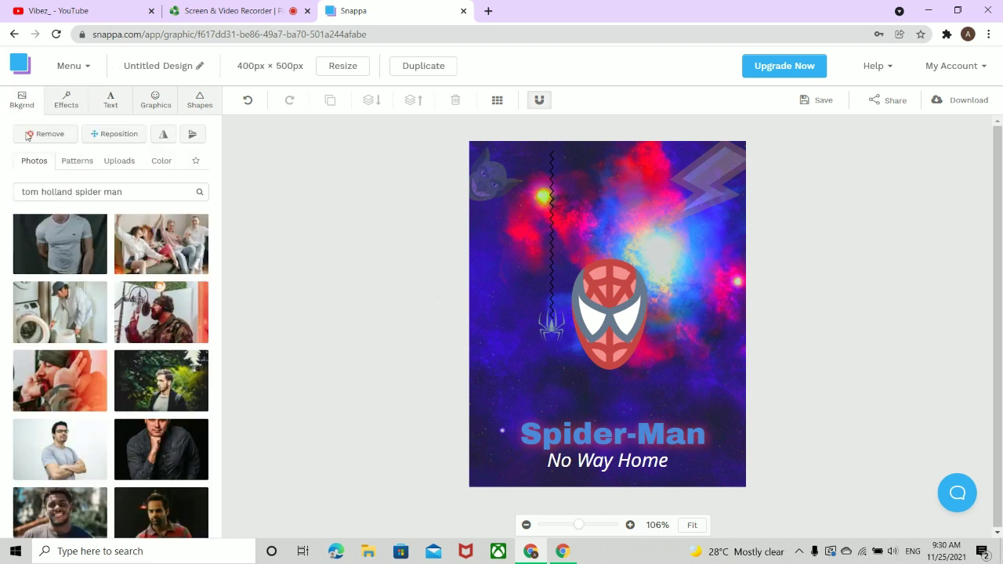
scroll(141, 225, "down", 5)
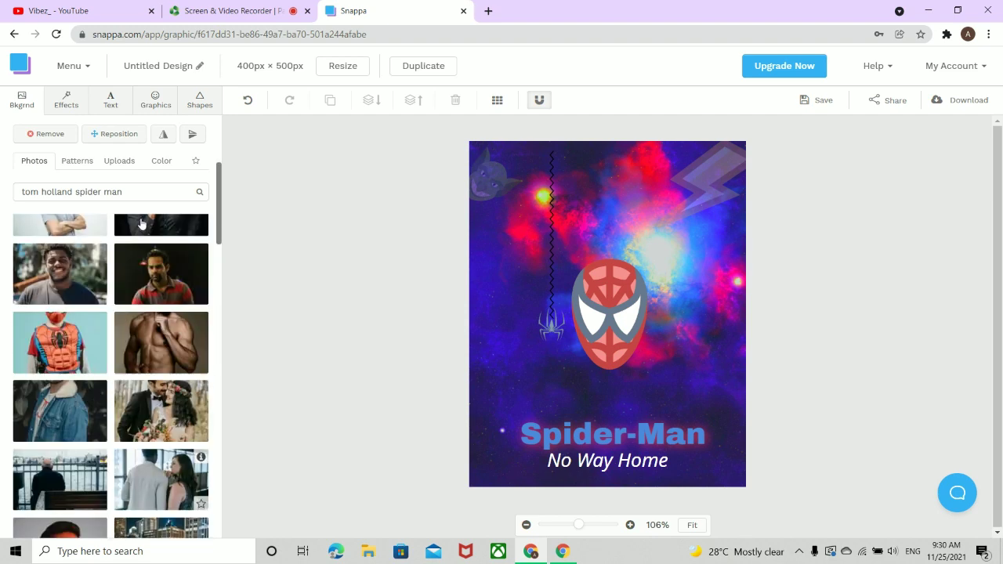
scroll(141, 225, "up", 1)
left_click_drag(135, 192, 2, 204)
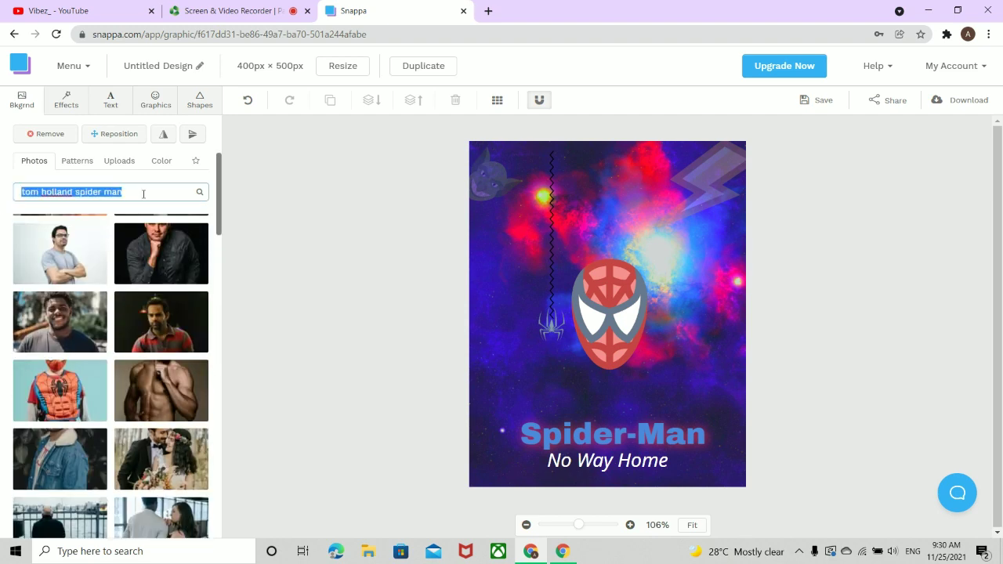
key("BackSpace")
type("spider m")
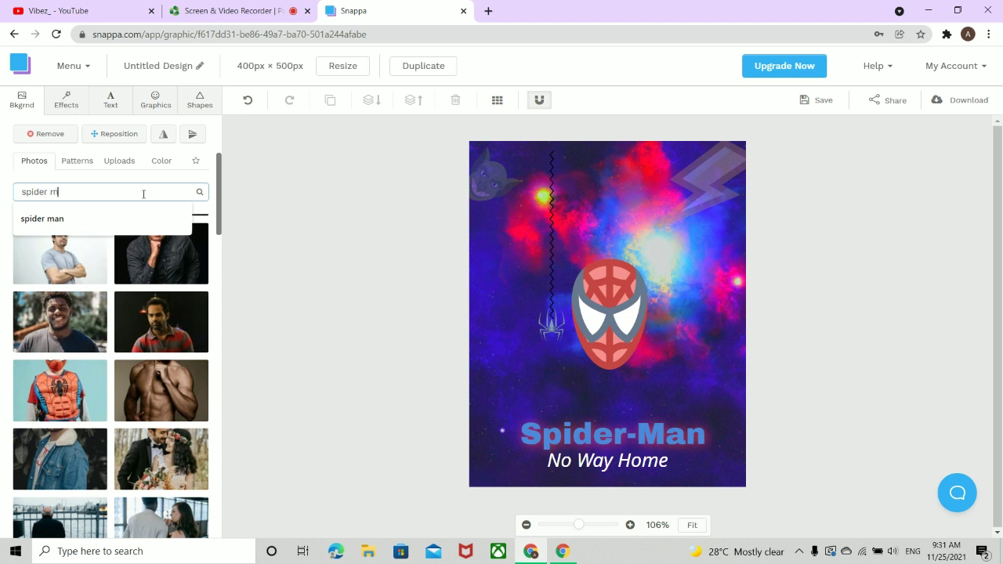
type("an")
key("Return")
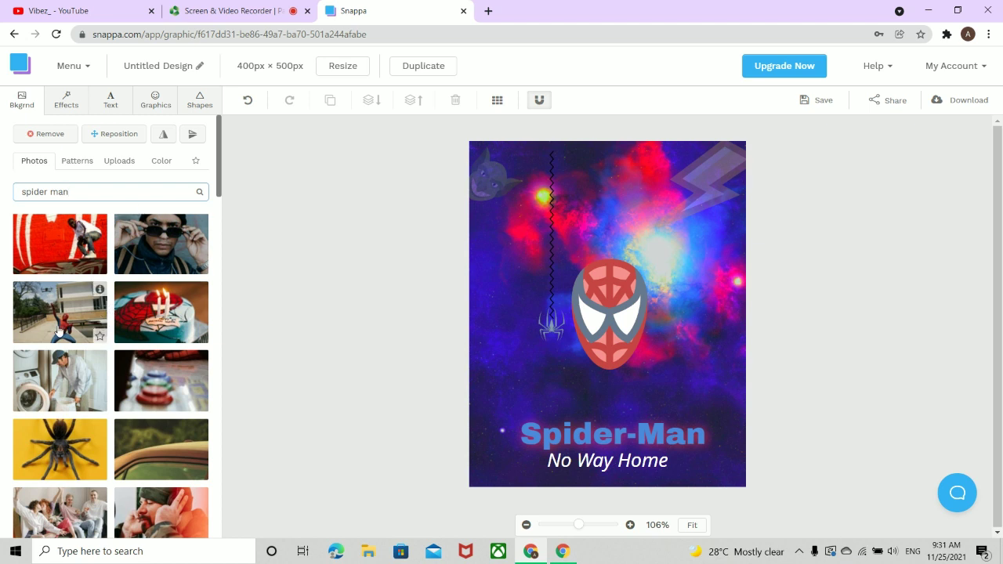
- Look through the "spider man" background photos for a suitable image and check the pattern and background colour options
scroll(57, 332, "down", 3)
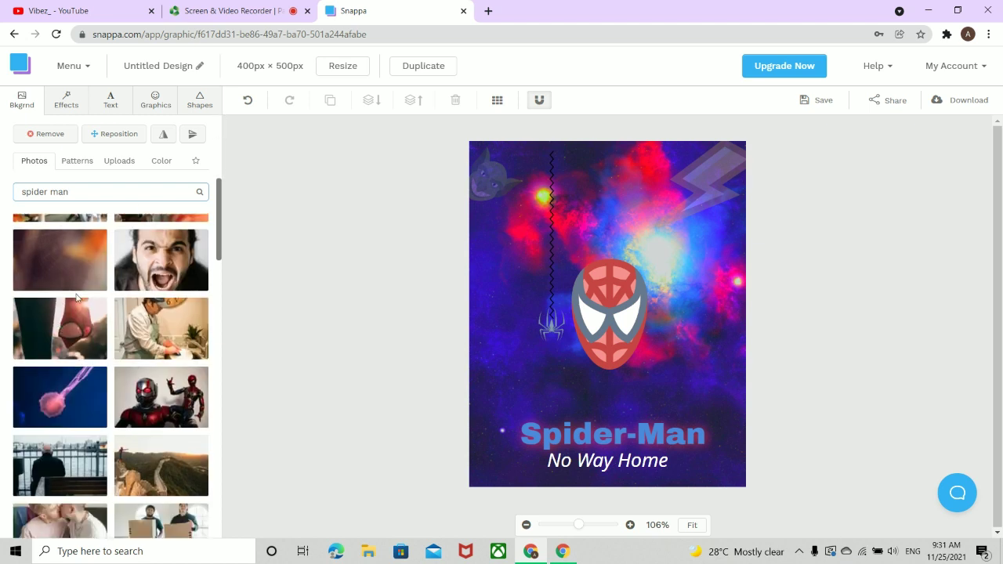
scroll(165, 399, "down", 8)
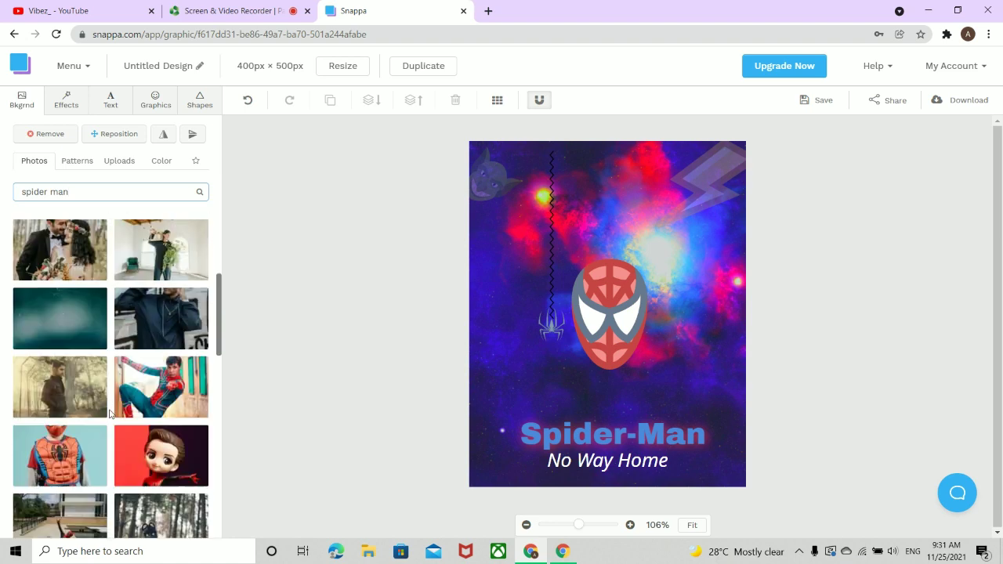
scroll(165, 275, "down", 6)
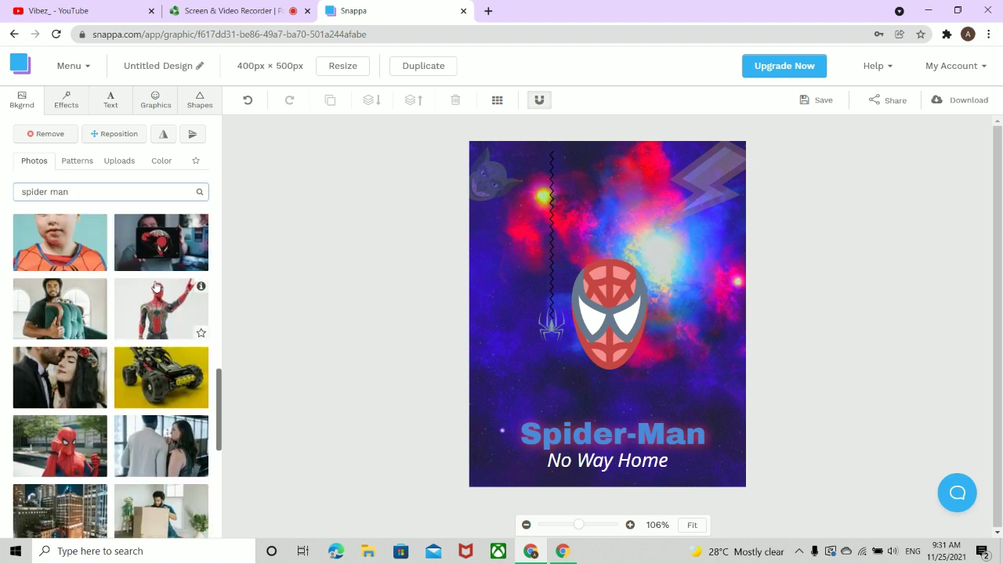
scroll(149, 302, "down", 3)
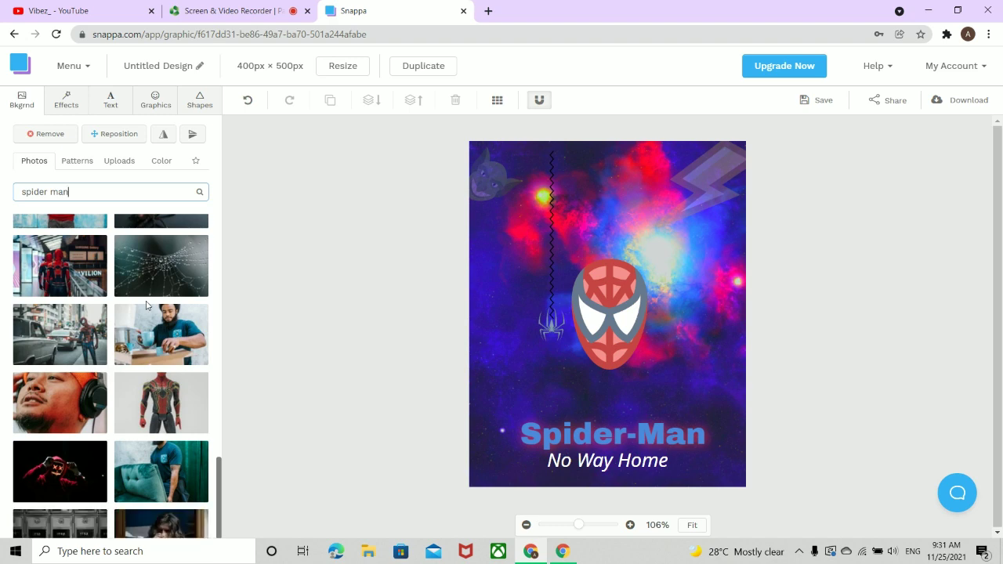
scroll(146, 305, "down", 5)
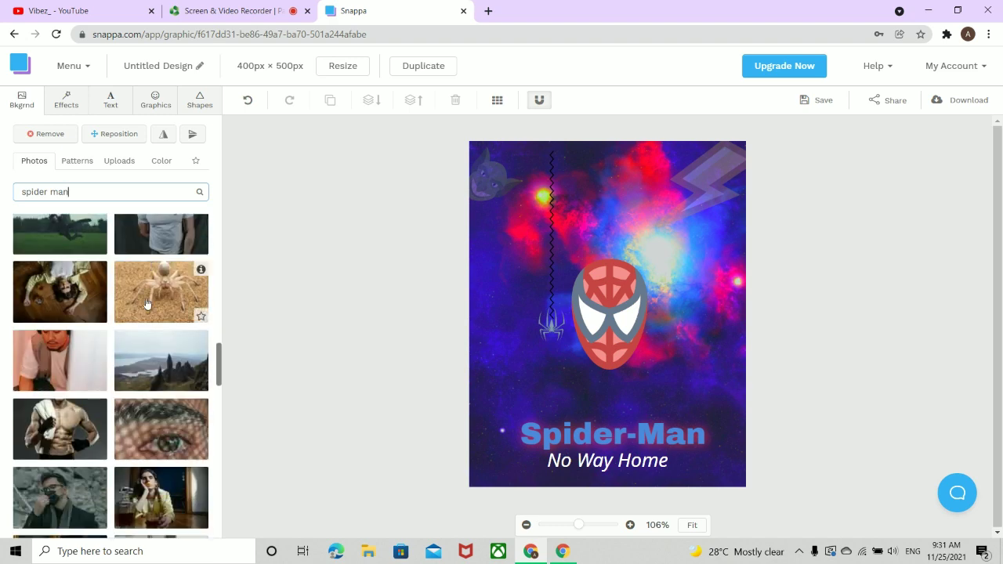
scroll(145, 301, "down", 6)
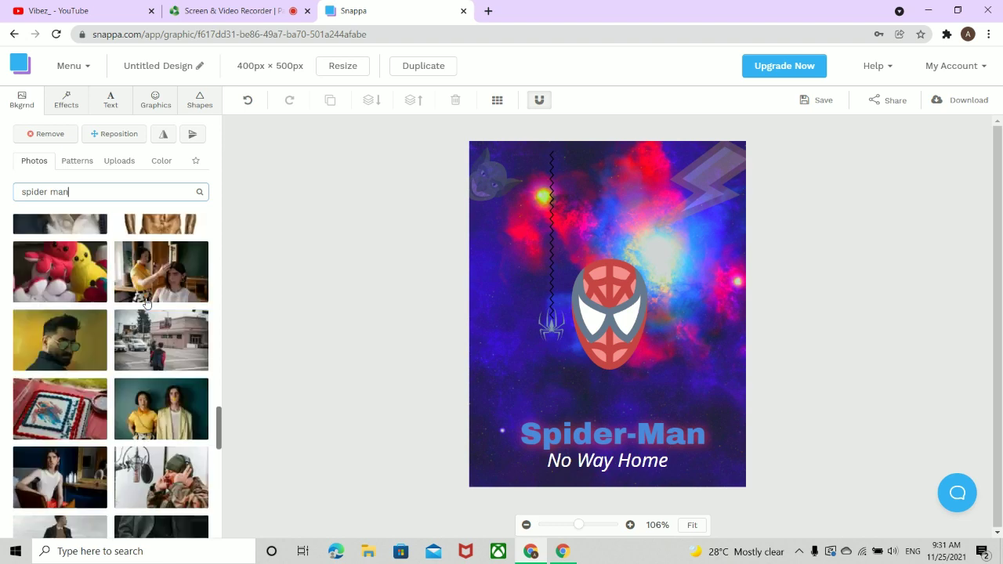
scroll(146, 301, "down", 8)
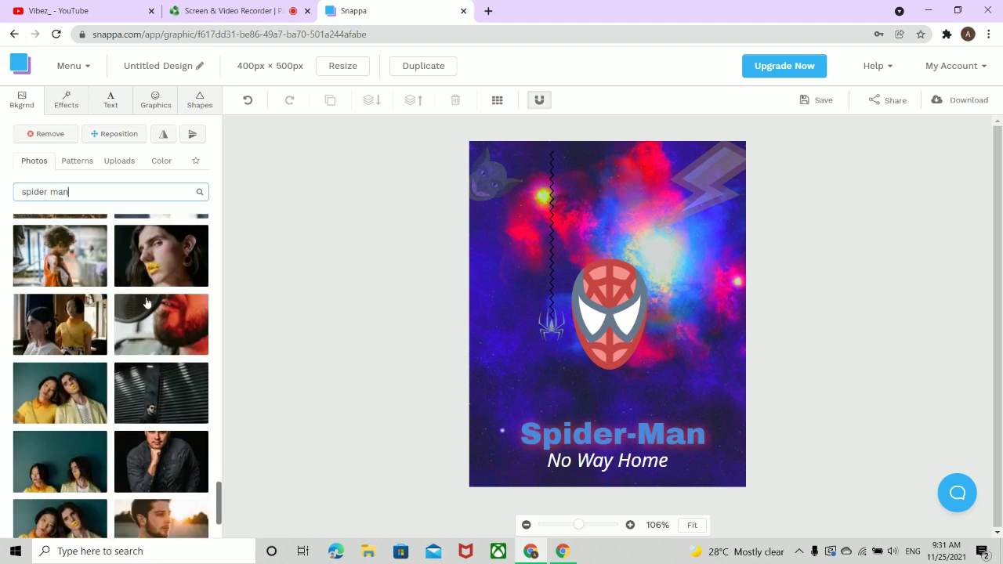
left_click(77, 161)
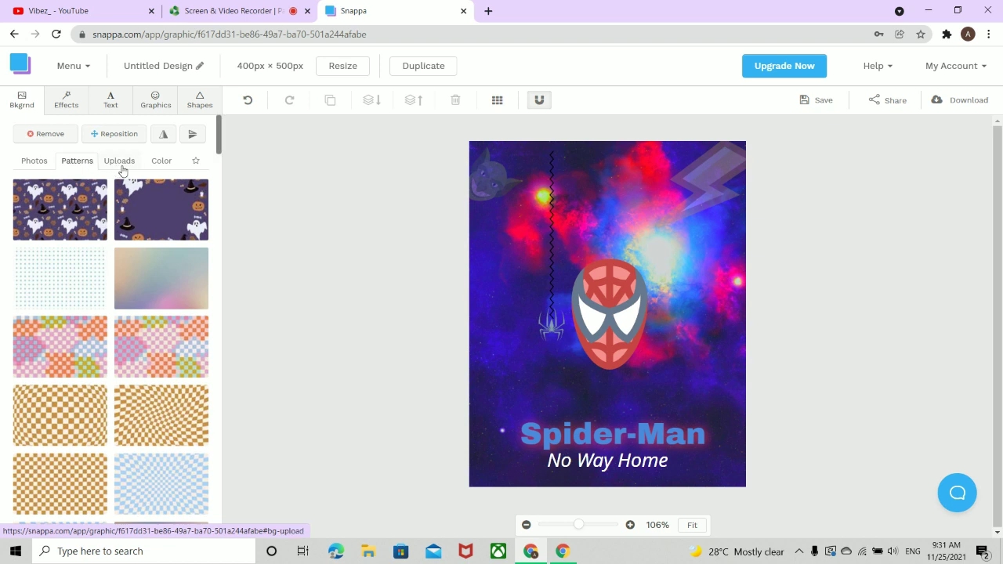
left_click(157, 166)
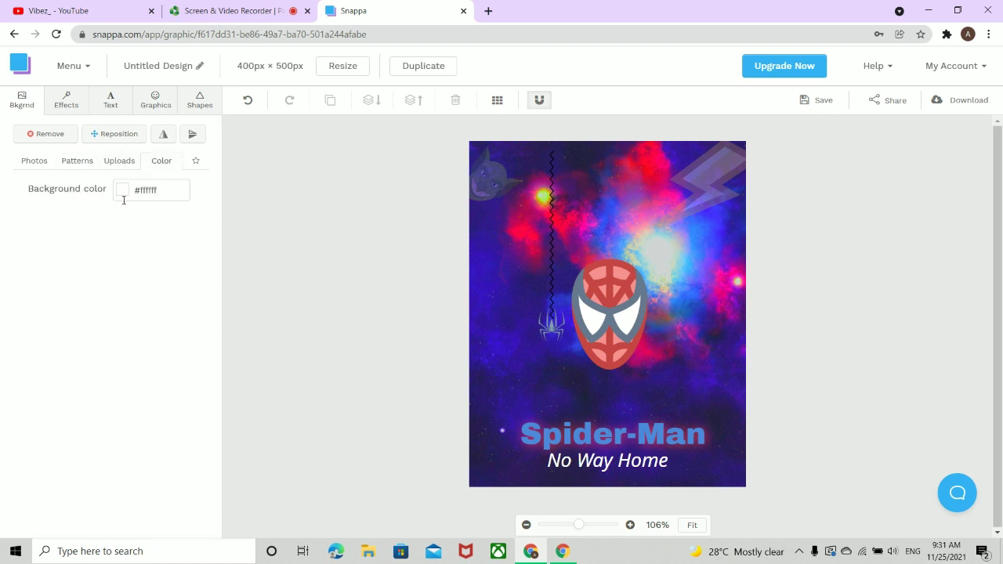
left_click(64, 108)
left_click(109, 102)
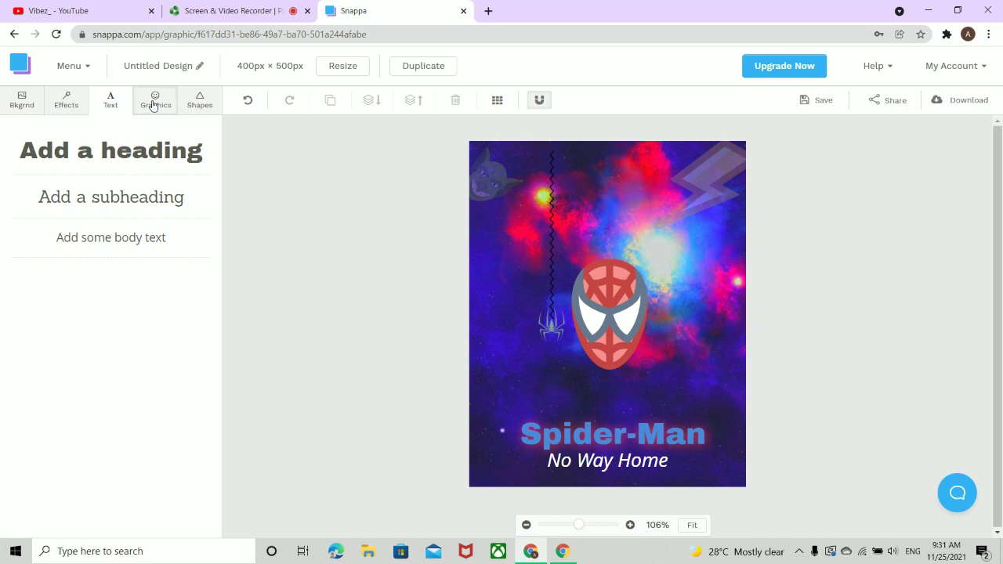
- Find a "venom" icon and add the black Venom face with bared teeth to the design
left_click(154, 104)
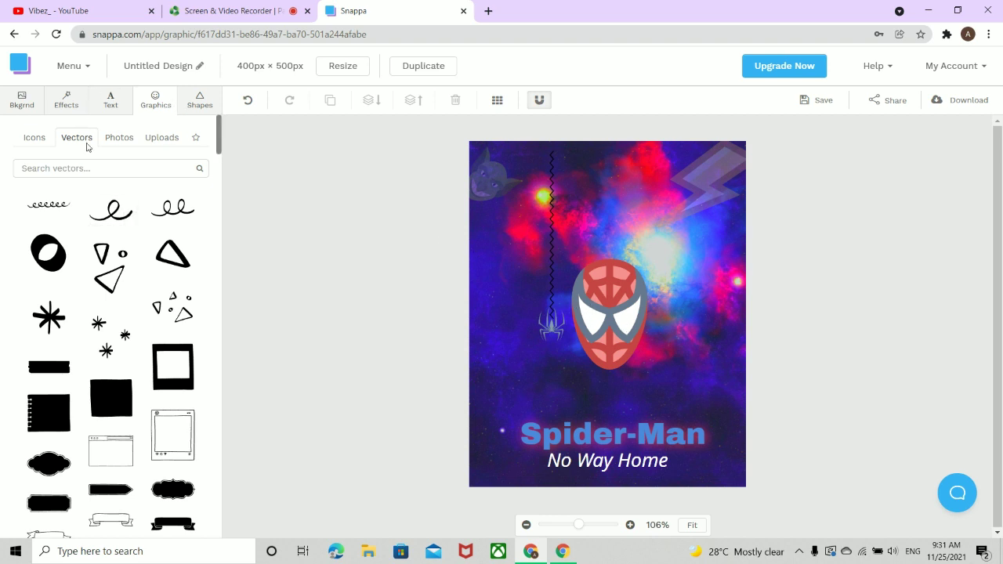
left_click(49, 142)
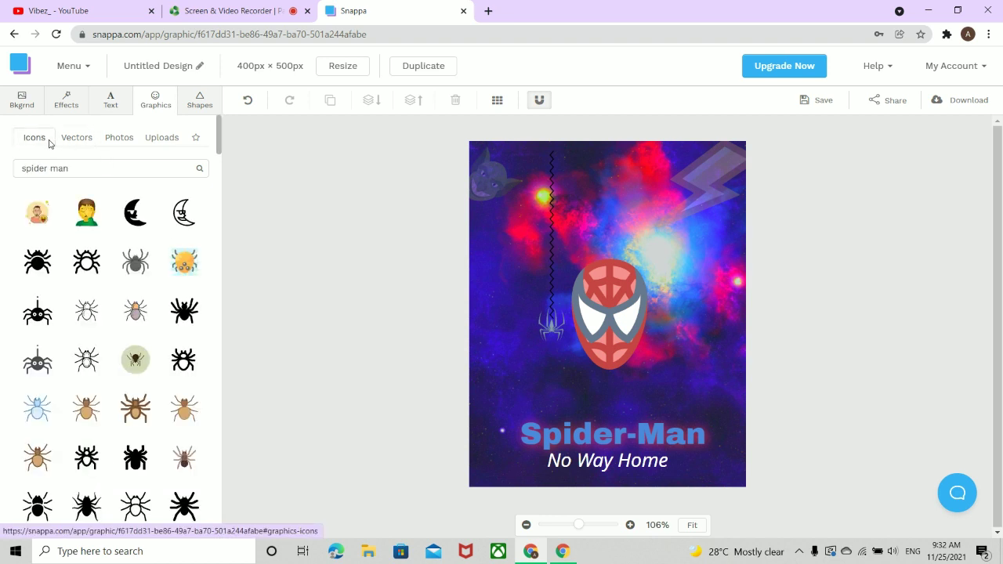
left_click_drag(79, 171, 1, 181)
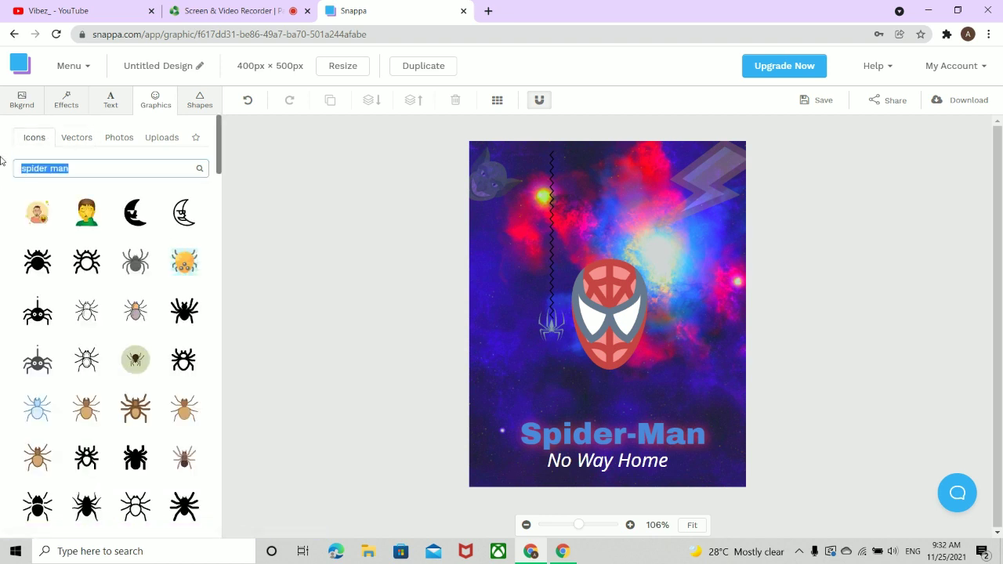
key("BackSpace")
type("w")
key("BackSpace")
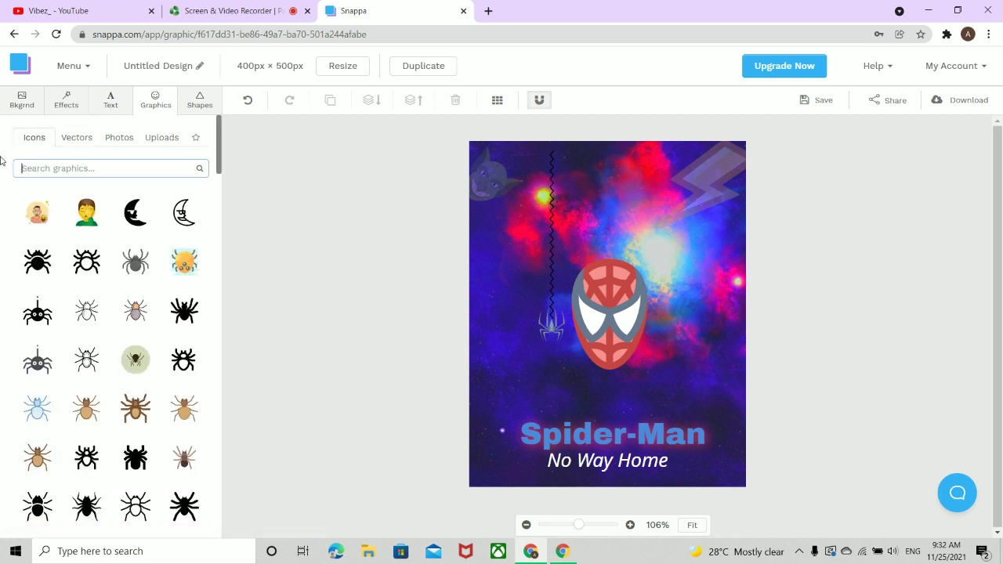
type("venom")
key("Return")
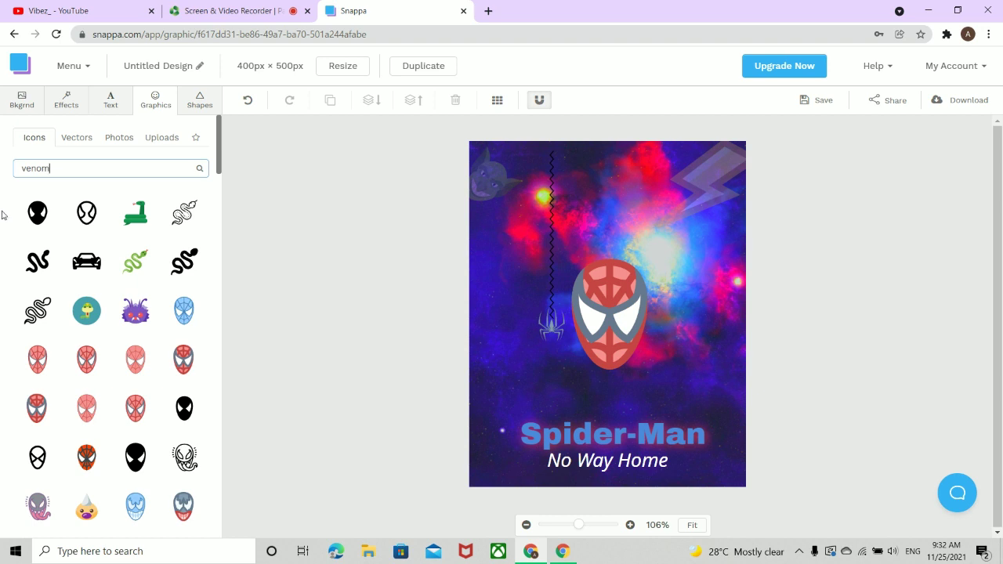
scroll(172, 501, "down", 2)
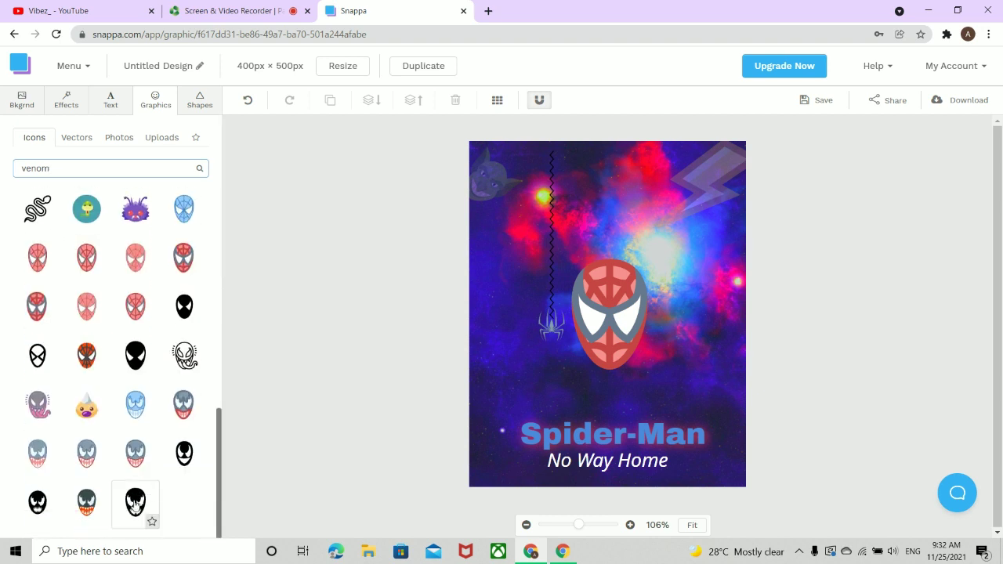
left_click(135, 505)
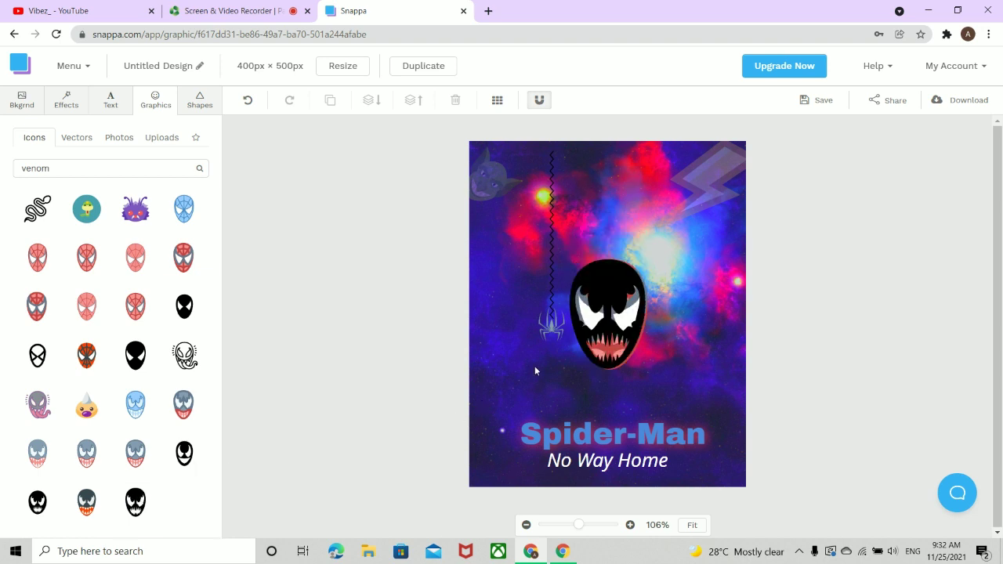
- Lay the Venom face over the Spider-Man mask and lower its opacity to 43
left_click(602, 271)
mouse_move(606, 274)
left_mouse_down()
mouse_move(604, 284)
mouse_move(604, 270)
left_mouse_up()
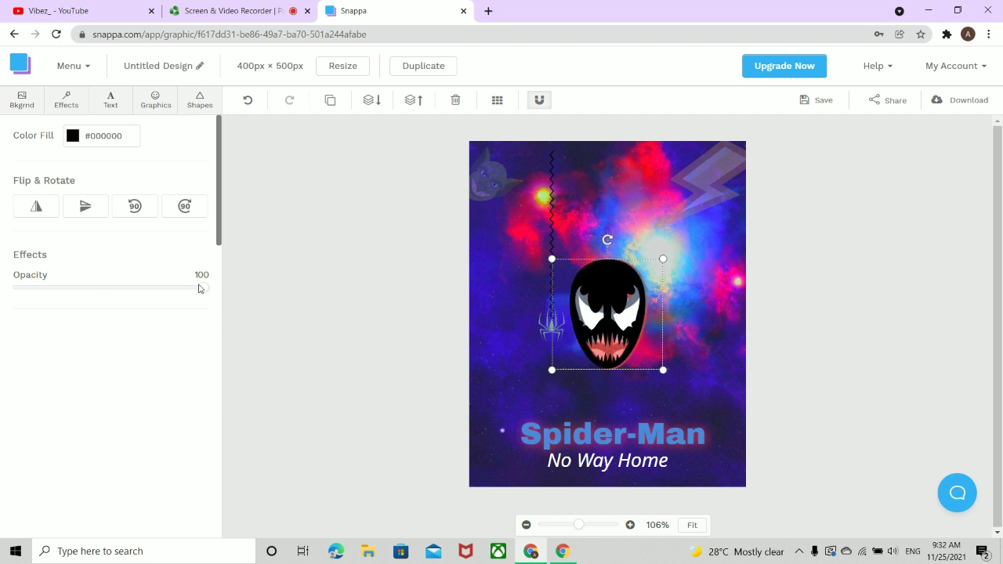
left_click_drag(198, 288, 98, 304)
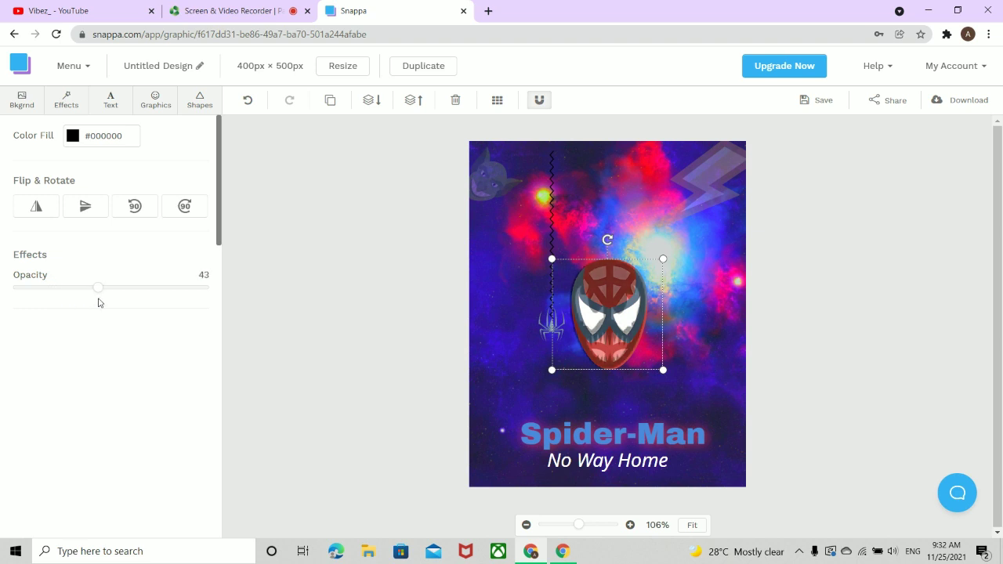
- Enlarge the Venom face until it covers most of the canvas and place it around the Spider-Man mask
left_click(256, 351)
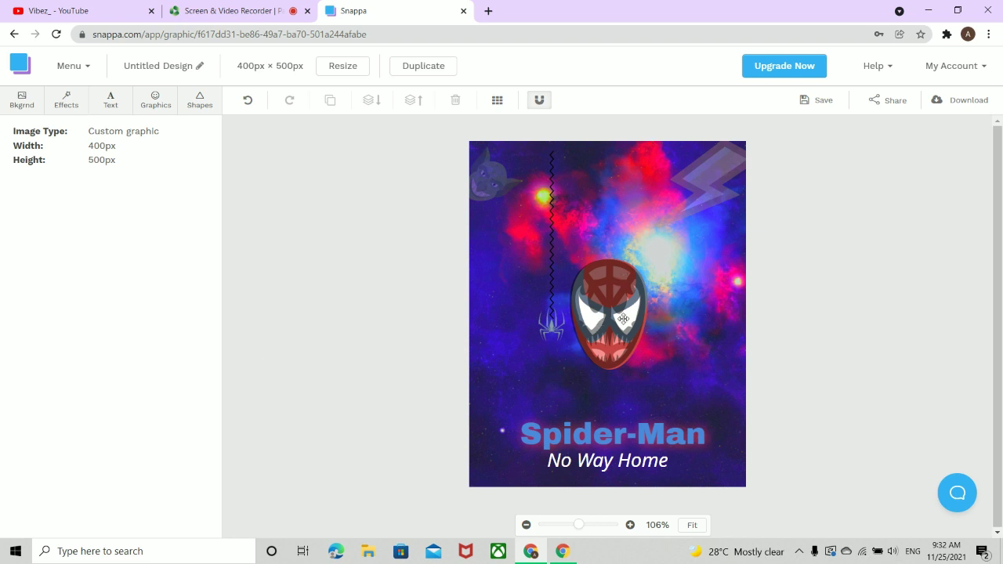
left_click_drag(615, 278, 616, 278)
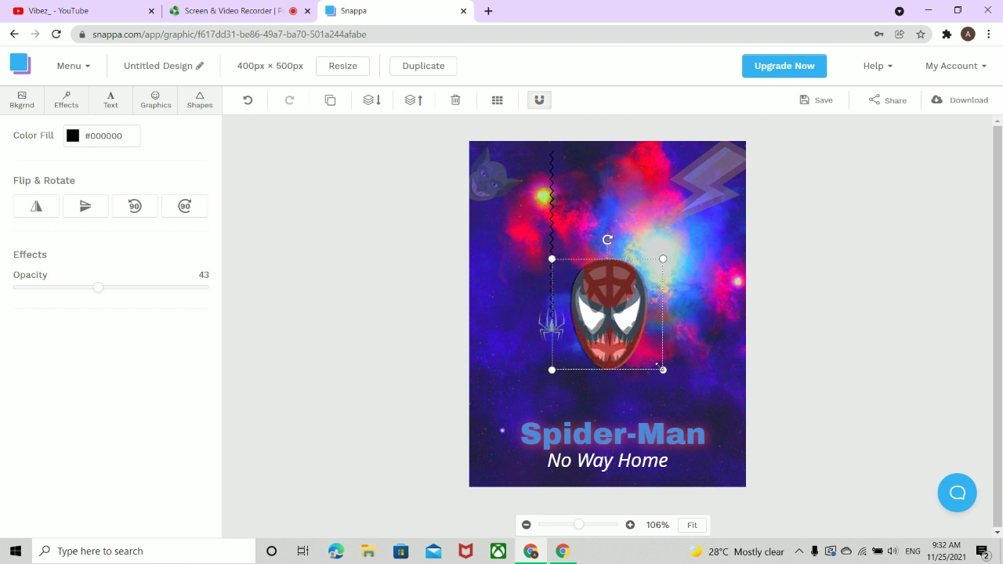
left_click_drag(663, 369, 619, 336)
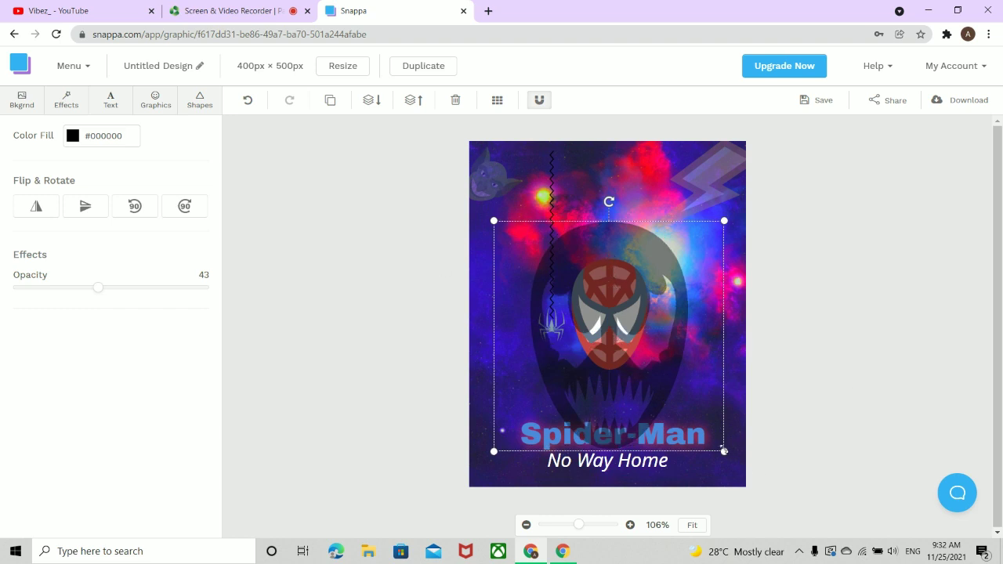
left_click_drag(724, 452, 759, 491)
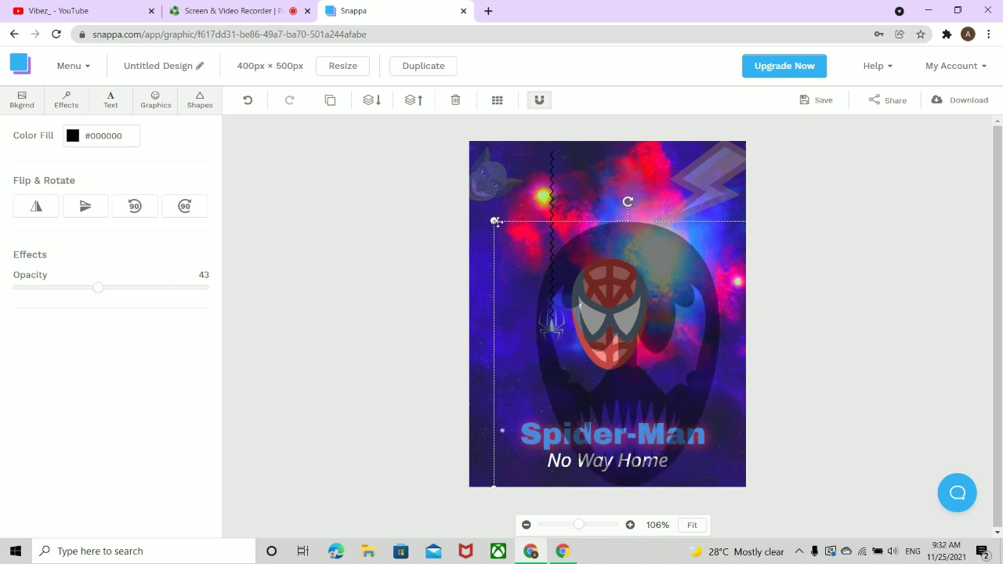
left_click_drag(492, 219, 459, 130)
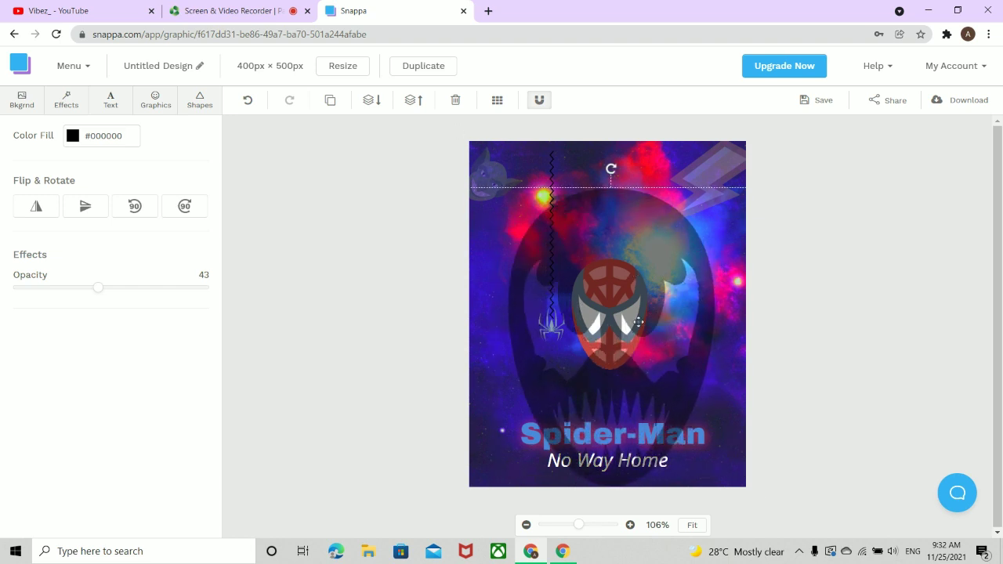
left_click_drag(637, 322, 632, 295)
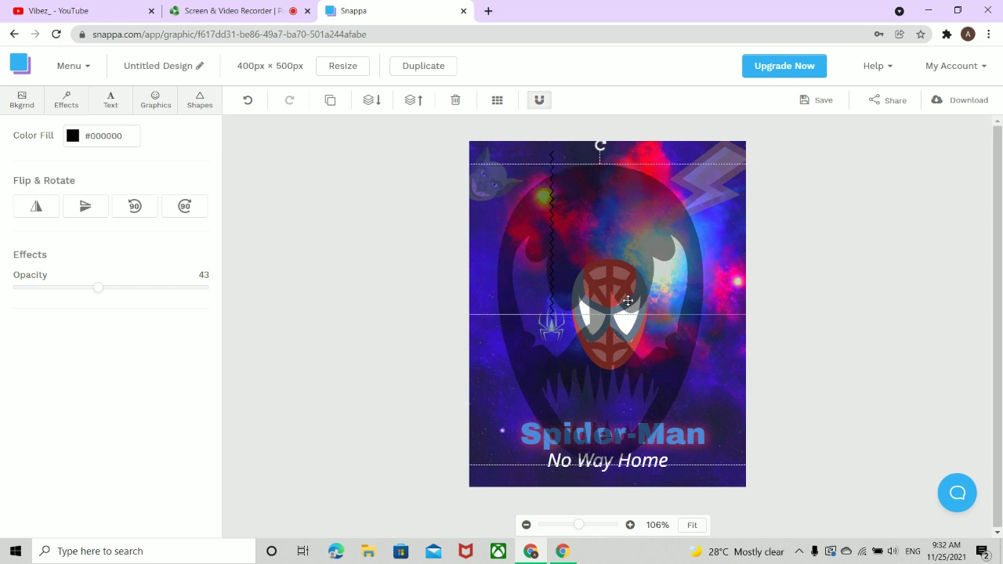
left_click(462, 303)
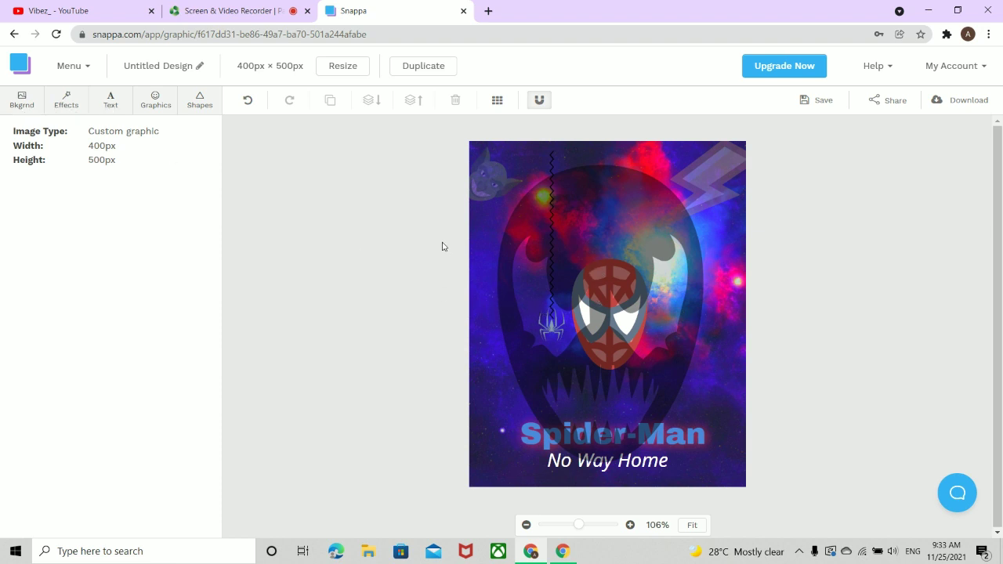
- Search the icons for "the lizard" and look through the results for a suitable one
left_click(159, 105)
double_click(186, 166)
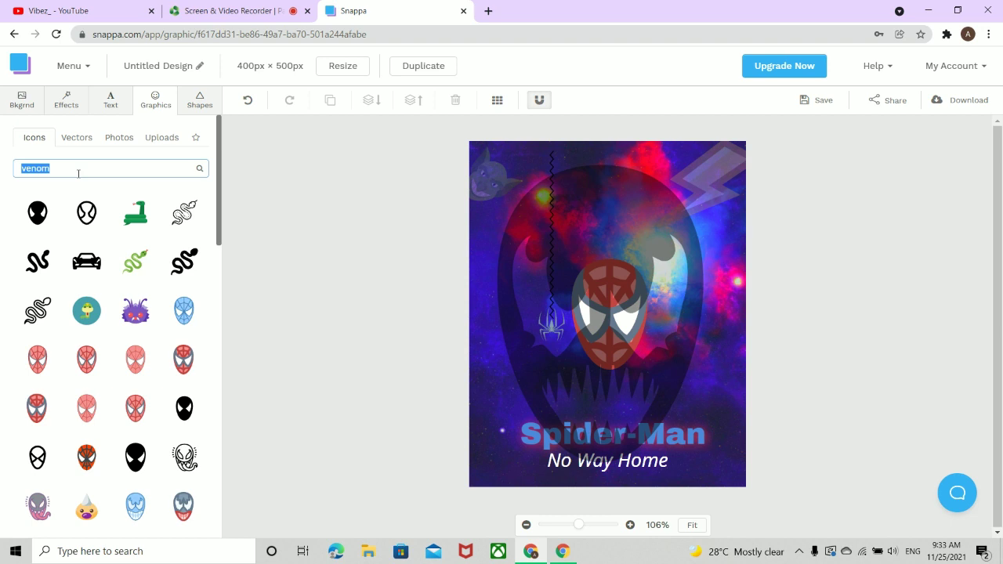
key("BackSpace")
type("the lizard")
key("Return")
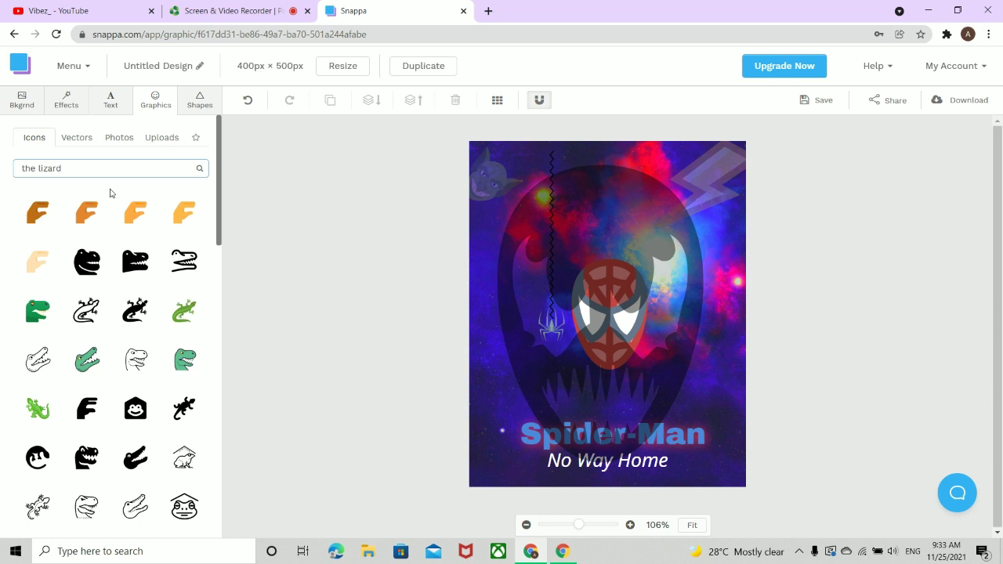
scroll(135, 415, "down", 3)
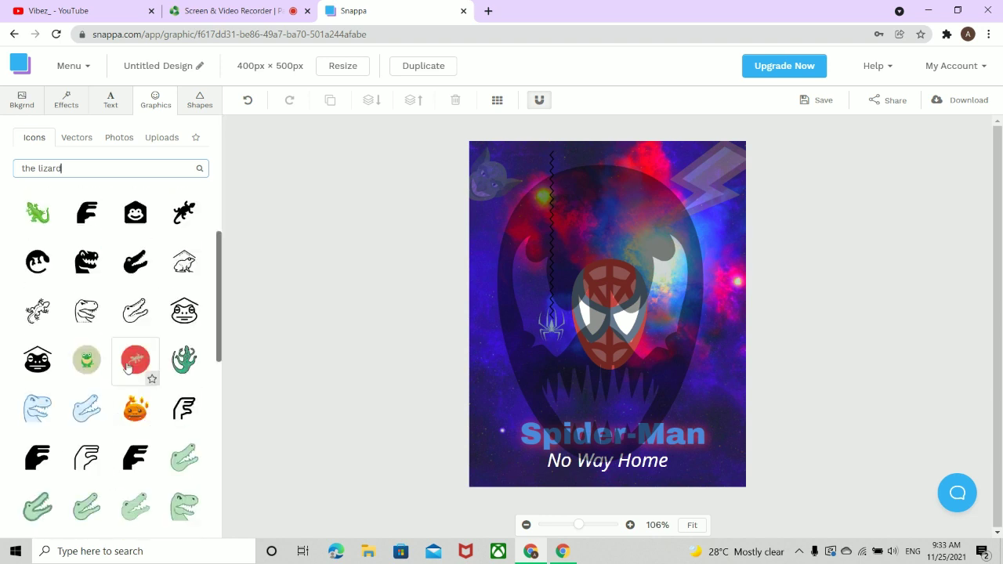
scroll(118, 407, "up", 3)
- Search the icons for "curtis conners", then clear the search text
left_click_drag(87, 170, 1, 179)
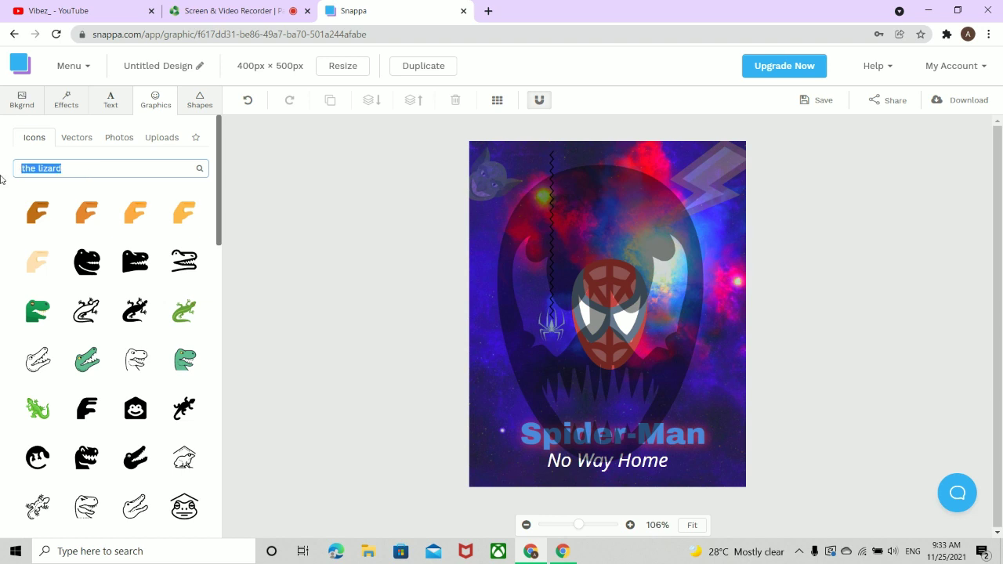
key("BackSpace")
type("curtis conners")
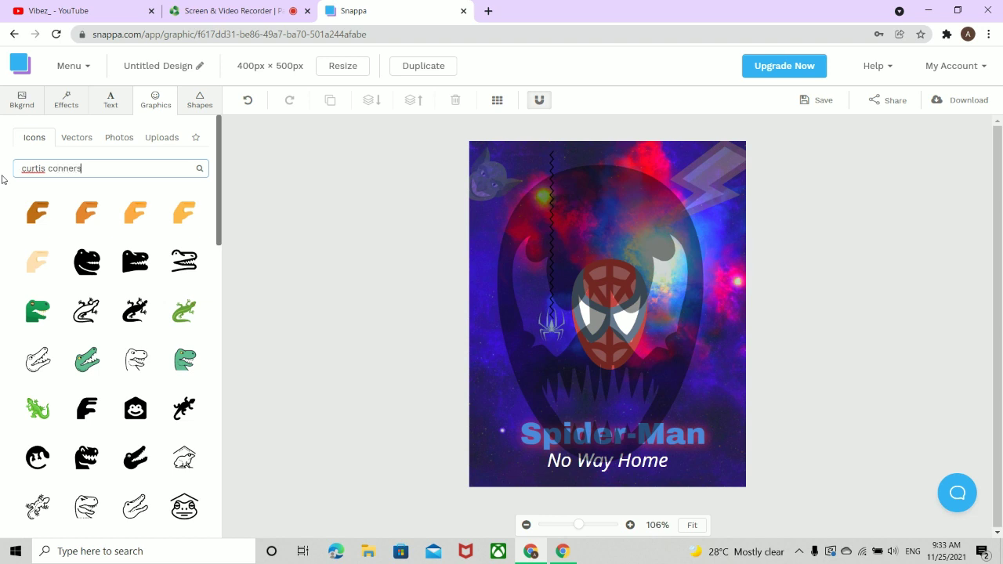
key("Return")
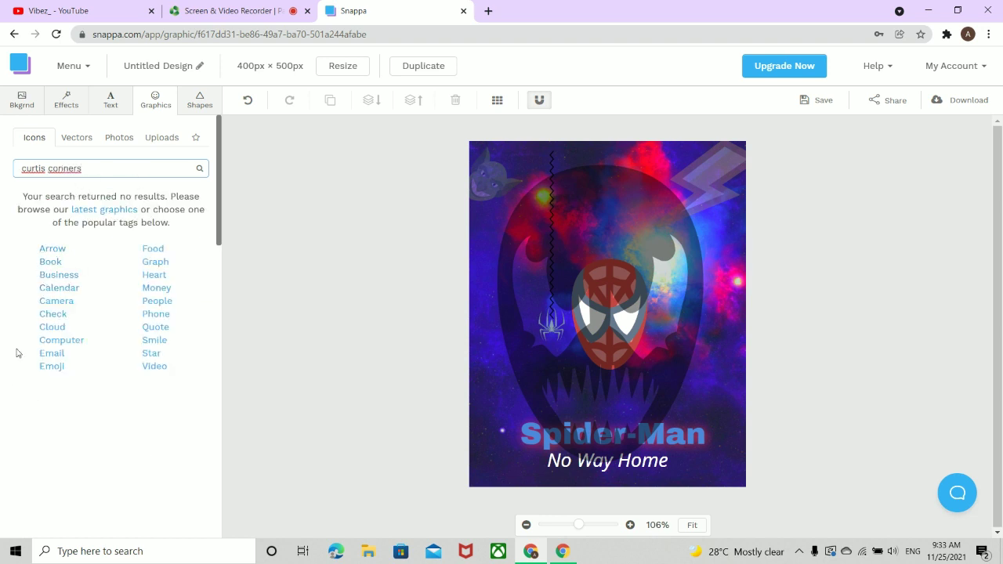
left_click_drag(120, 167, 2, 148)
key("BackSpace")
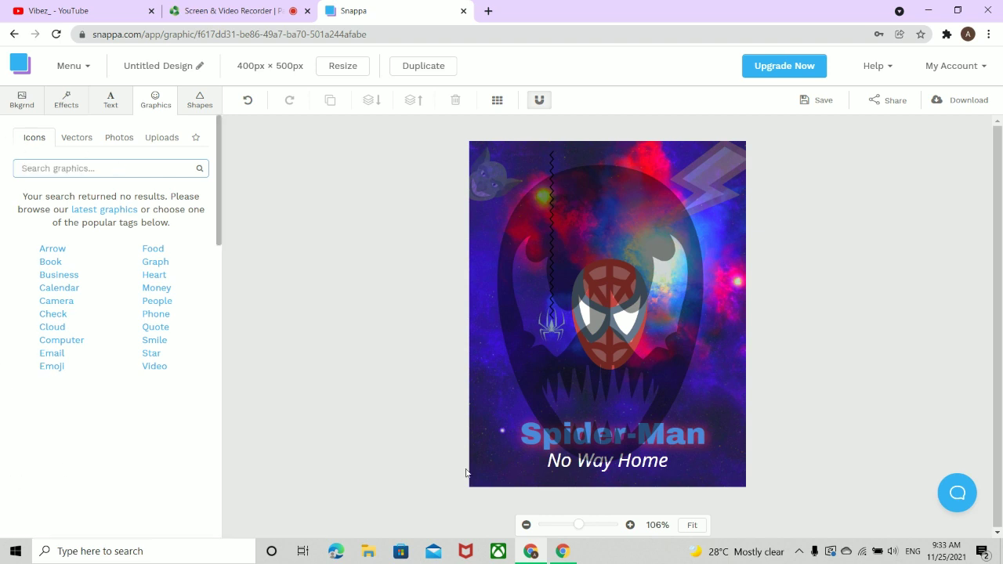
- Shift the large Venom face sideways so it is centred around the Spider-Man mask
left_click(629, 279)
left_click_drag(619, 288, 615, 321)
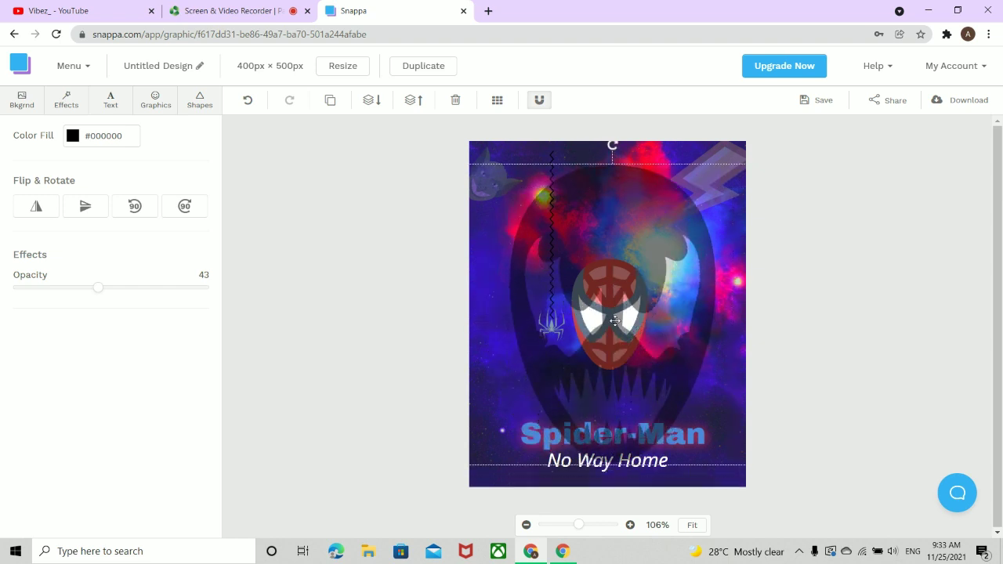
left_click(313, 284)
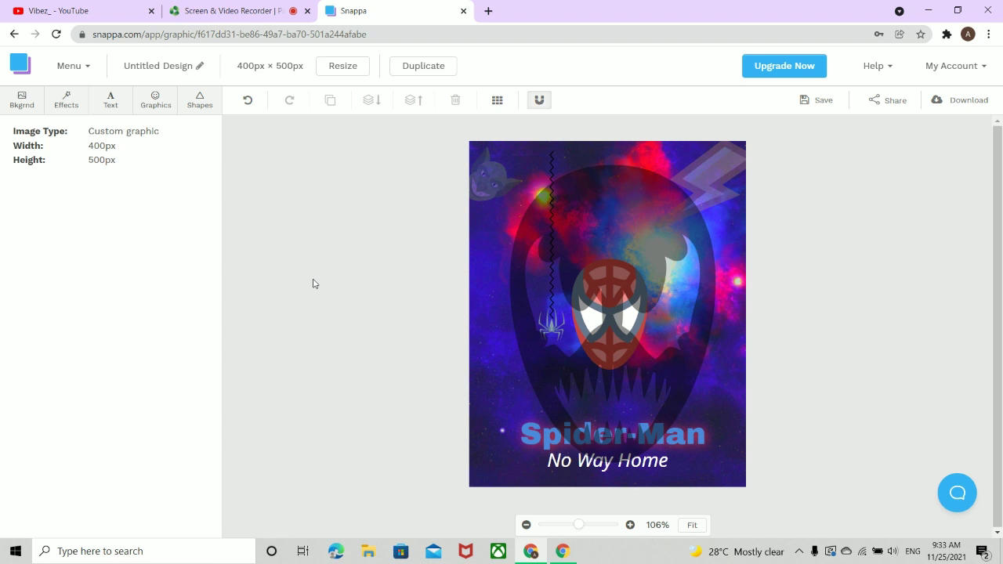
- Search the icons for "dock ock" and look through the results for a Doctor Octopus image
left_click(109, 103)
left_click(161, 99)
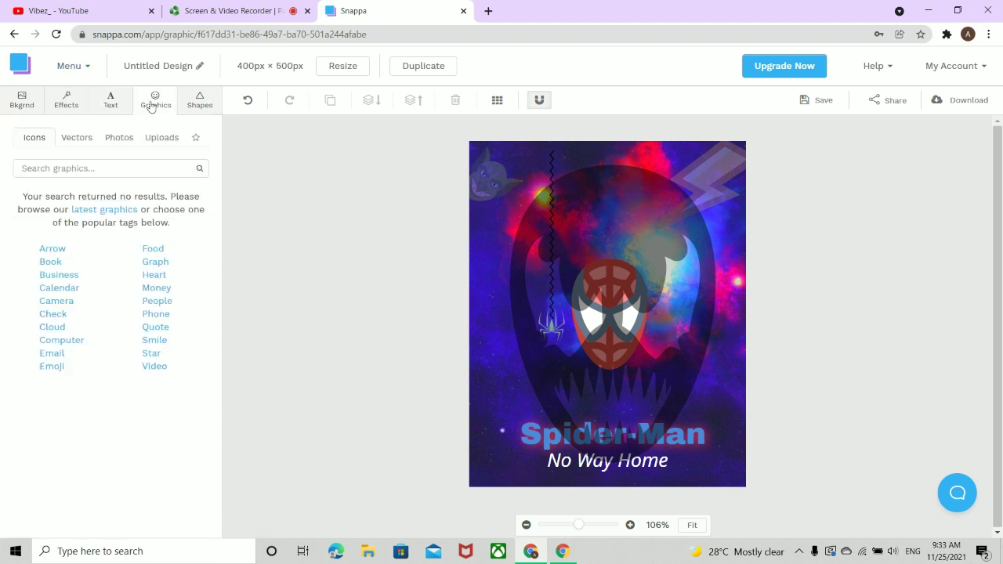
left_click(142, 169)
type("dock ock")
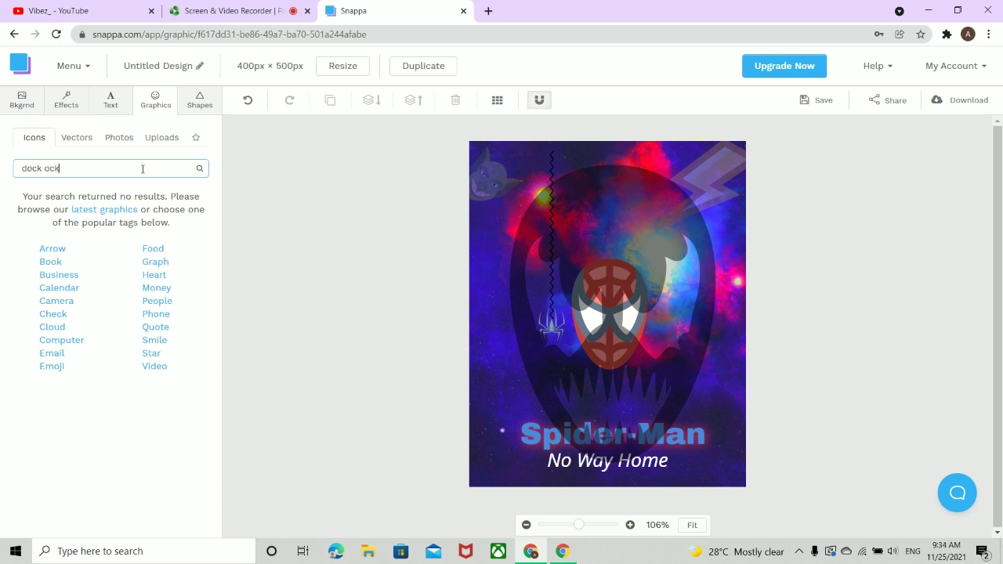
key("Return")
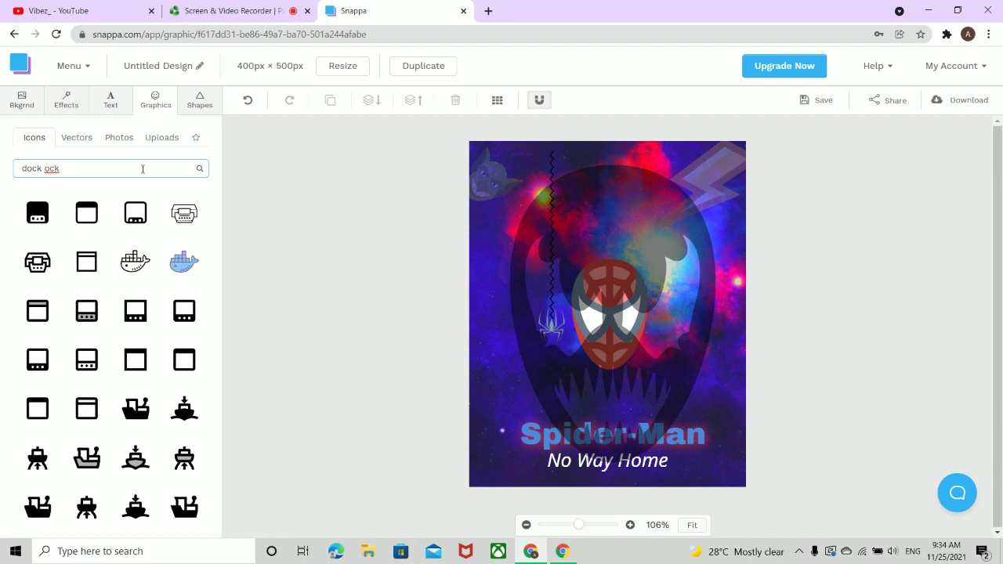
scroll(157, 403, "down", 10)
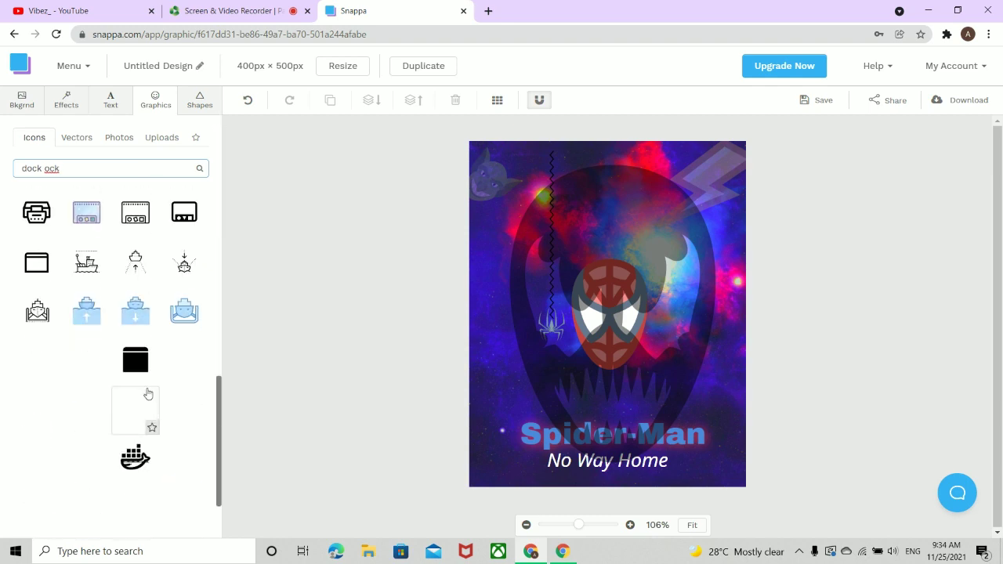
scroll(118, 337, "up", 5)
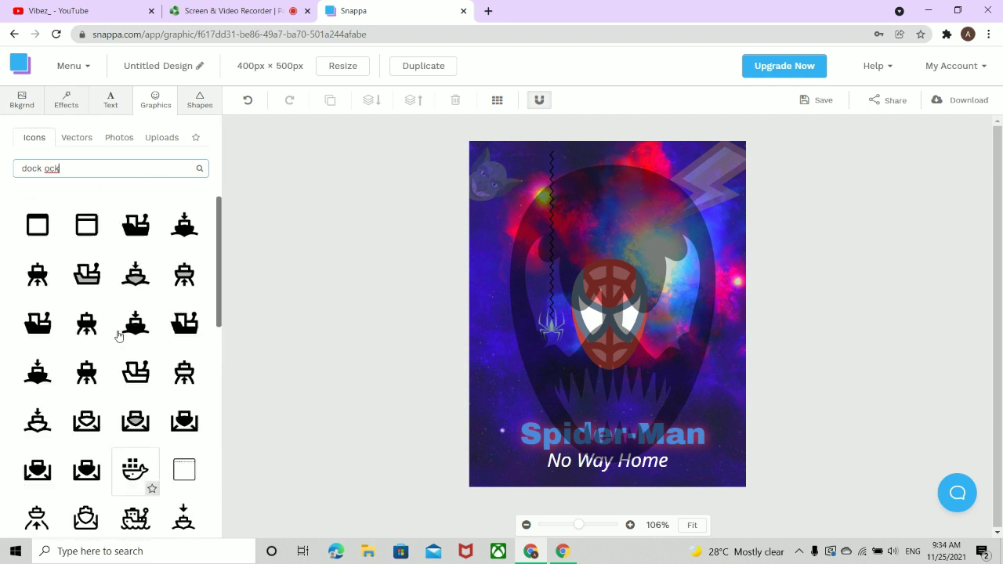
scroll(117, 337, "up", 5)
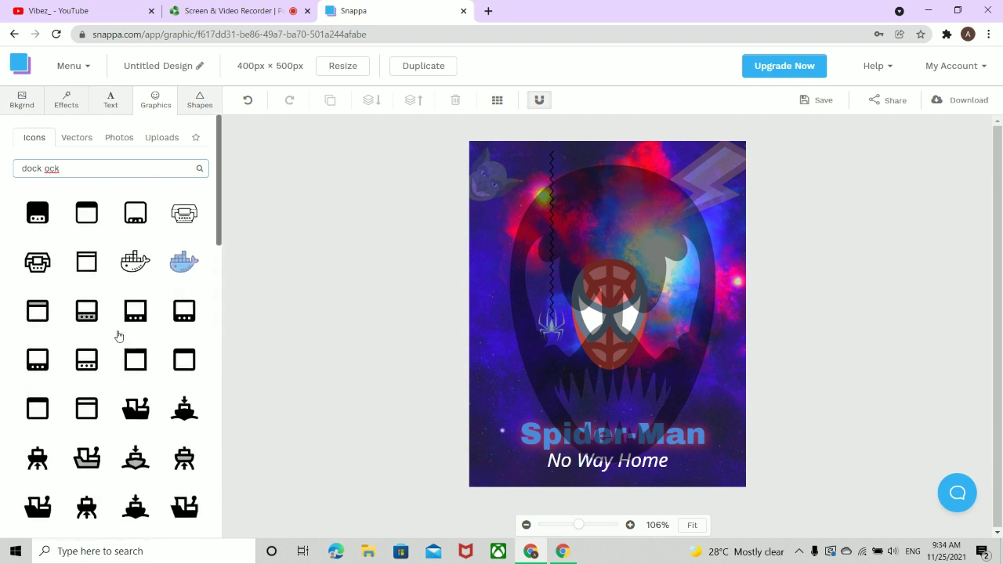
- Search the icons for "docter octopus" and add a red Spider-Man mask from the results to the design
double_click(45, 172)
key("Left")
key("BackSpace")
key("BackSpace")
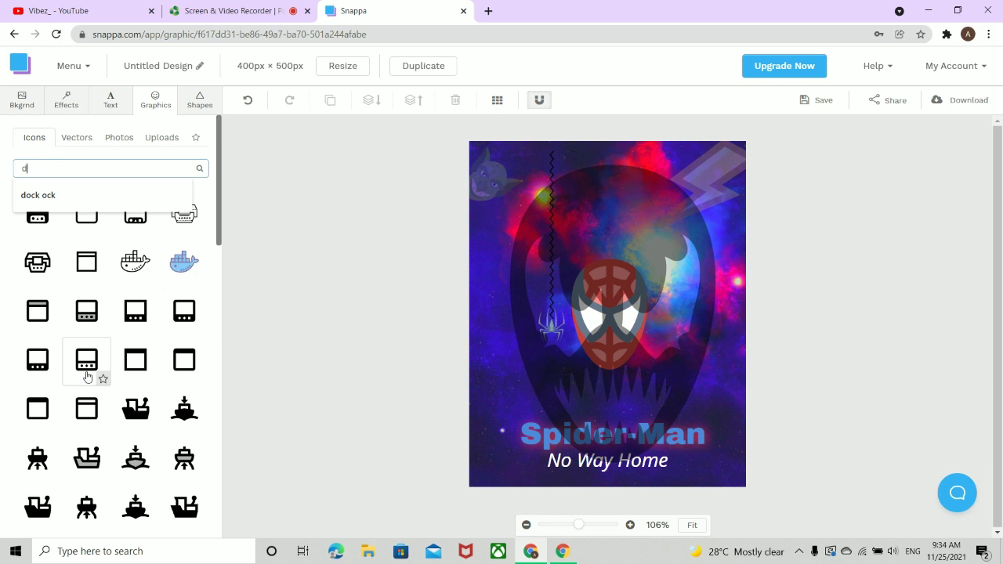
type("cter")
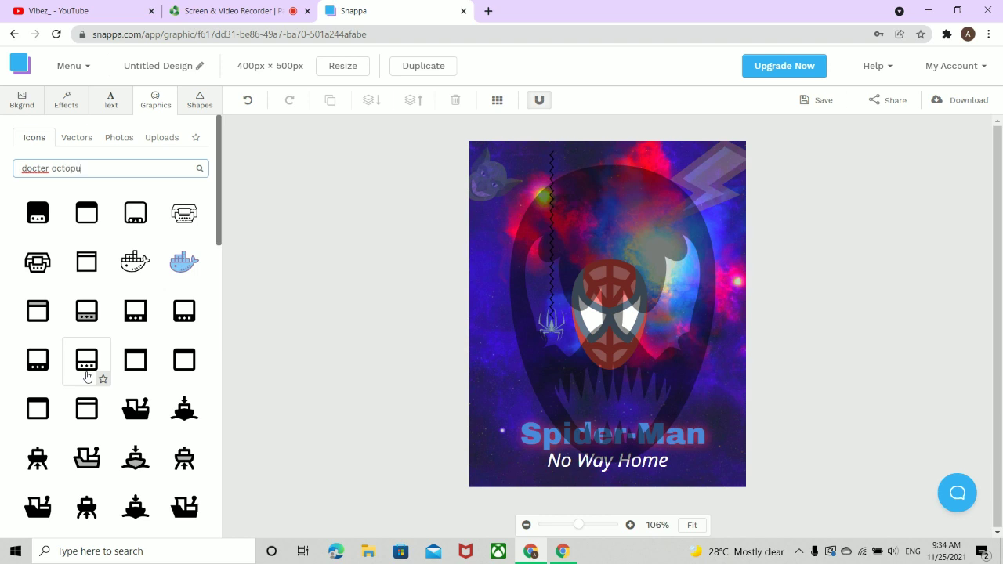
type("octopus")
key("Return")
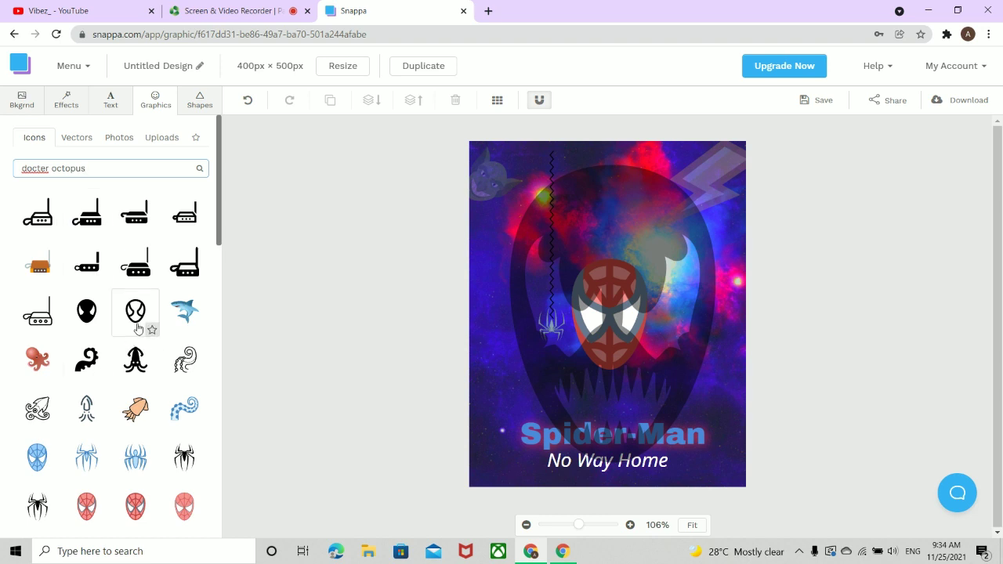
scroll(108, 329, "down", 3)
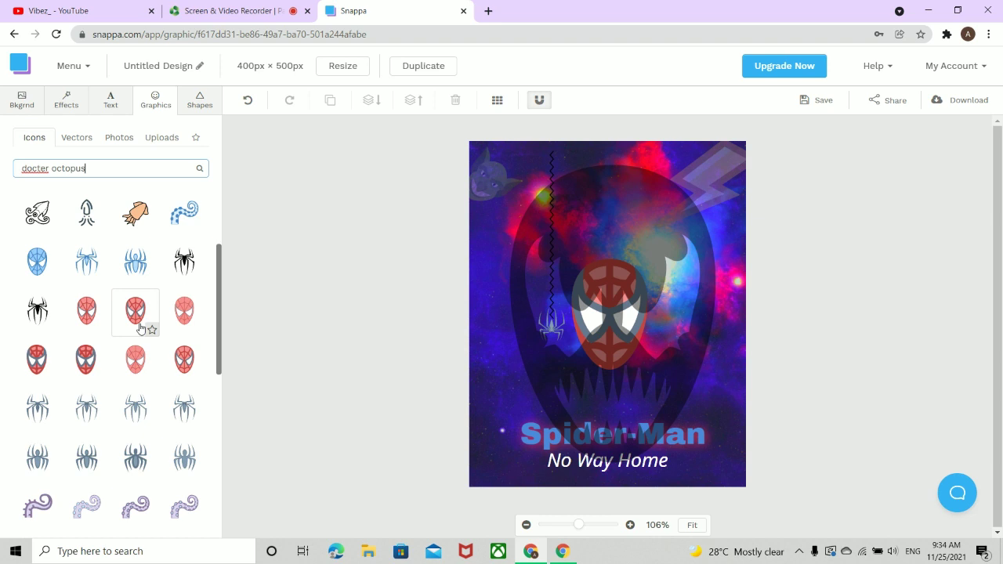
left_click(141, 328)
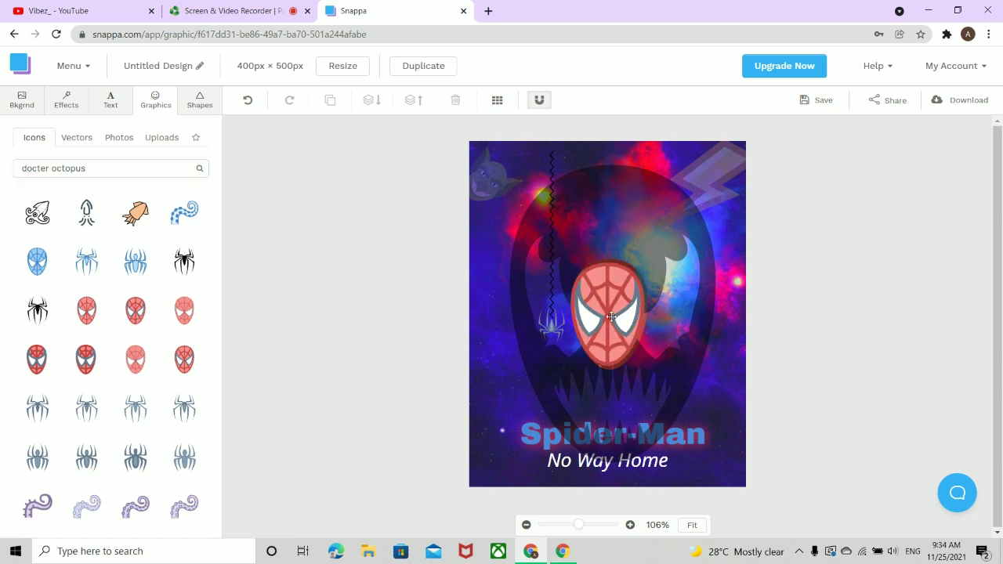
- Place the new mask on the right side of the first Spider-Man mask and move it one layer back
left_click(611, 316)
left_click_drag(626, 295, 716, 296)
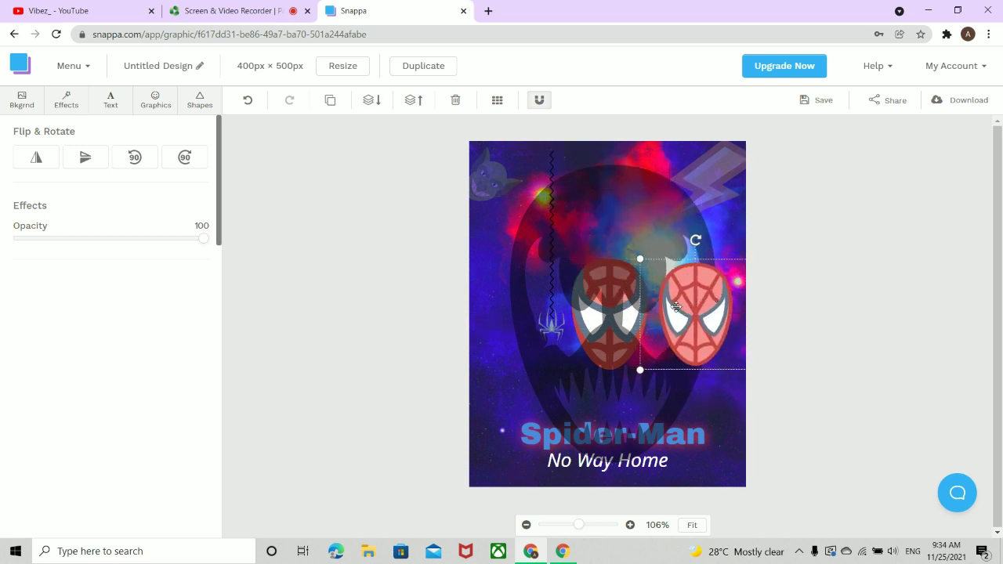
mouse_move(717, 332)
left_mouse_down()
mouse_move(643, 330)
mouse_move(611, 341)
mouse_move(701, 337)
left_mouse_up()
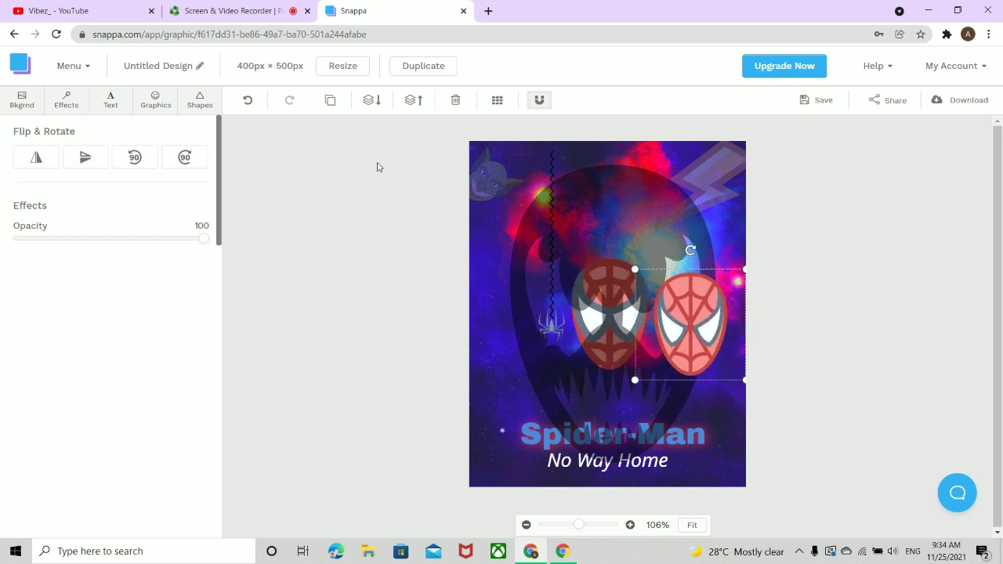
left_click(371, 102)
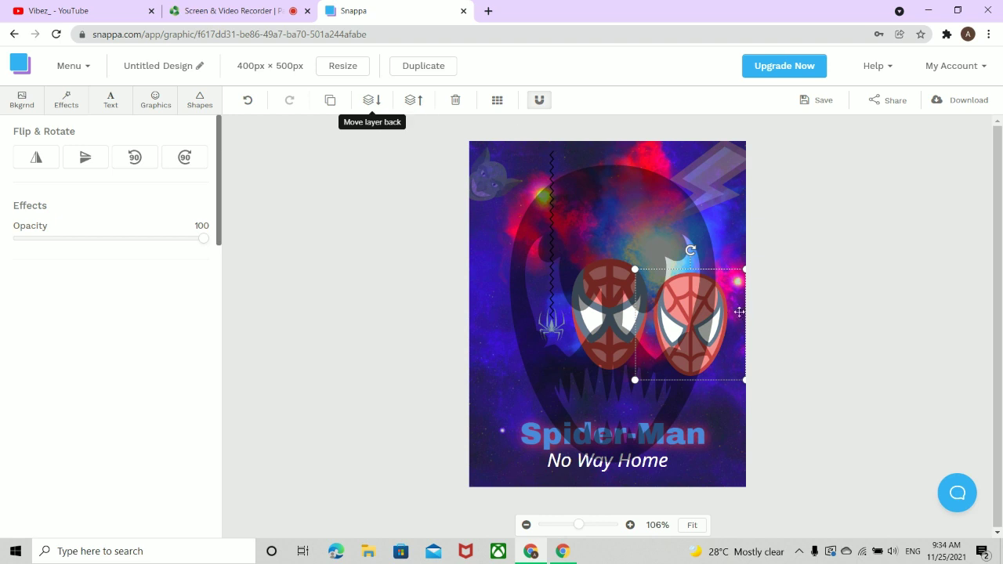
- Move the Venom face almost off the canvas's left edge and align the second mask beside the first, slightly enlarged
left_click(710, 305)
left_click_drag(710, 306, 491, 344)
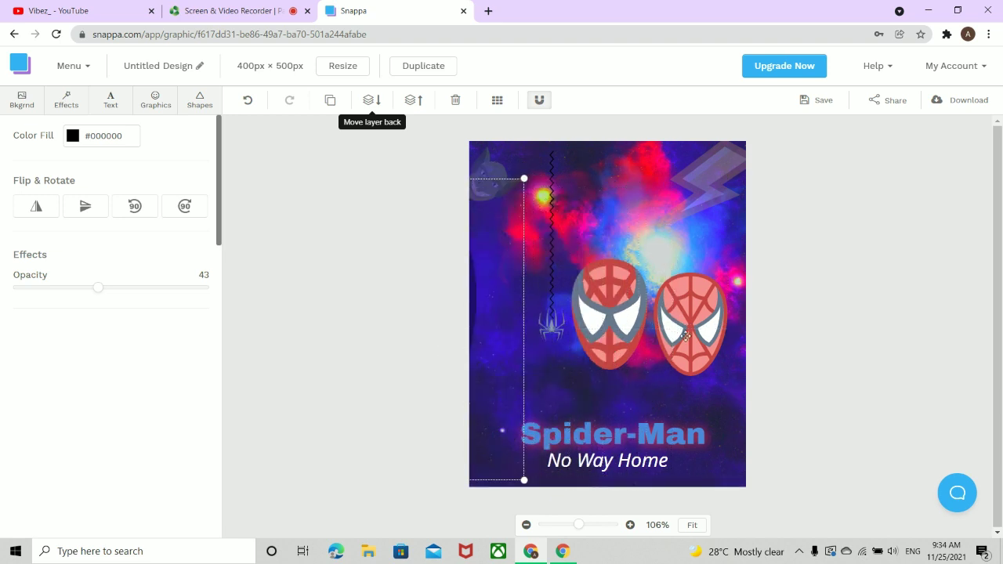
left_click(676, 336)
left_click_drag(677, 335, 685, 325)
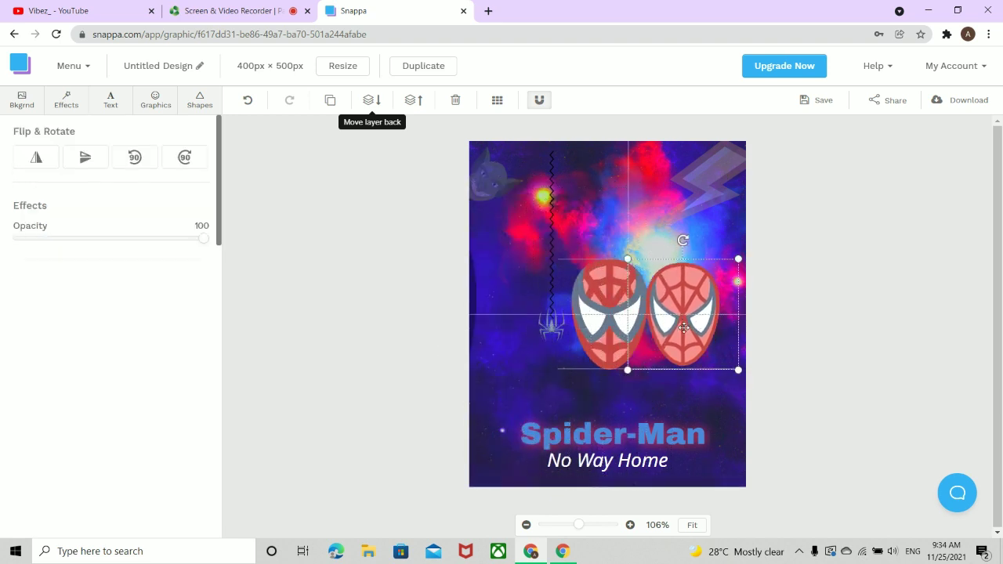
left_click_drag(735, 260, 743, 251)
left_click_drag(688, 300, 688, 307)
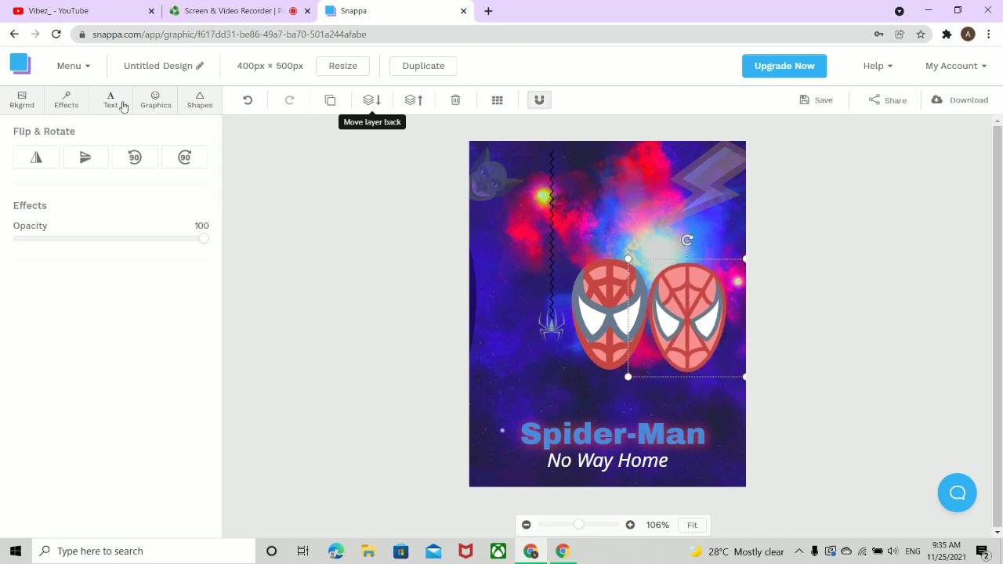
- Add a third, light red Spider-Man mask from the "docter octopus" icon results
left_click(171, 105)
scroll(141, 373, "down", 2)
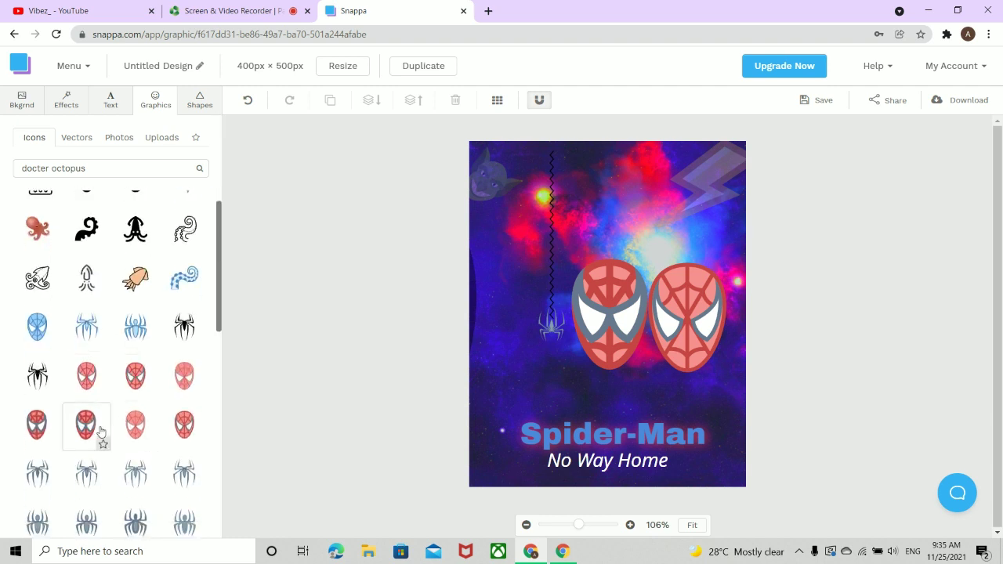
left_click(176, 393)
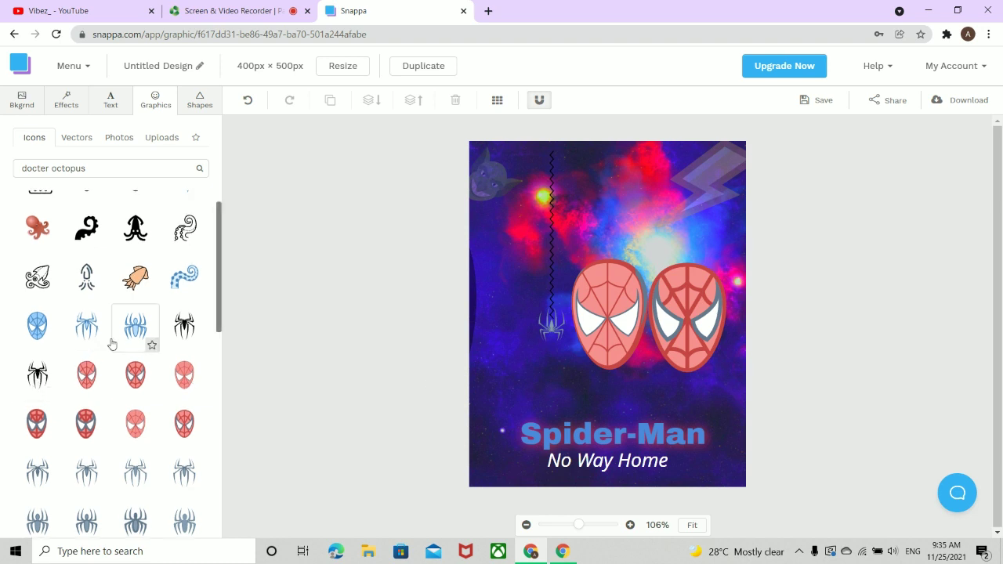
- Move the third Spider-Man mask to the left of the other two and the Venom face back to the canvas center
scroll(112, 343, "down", 4)
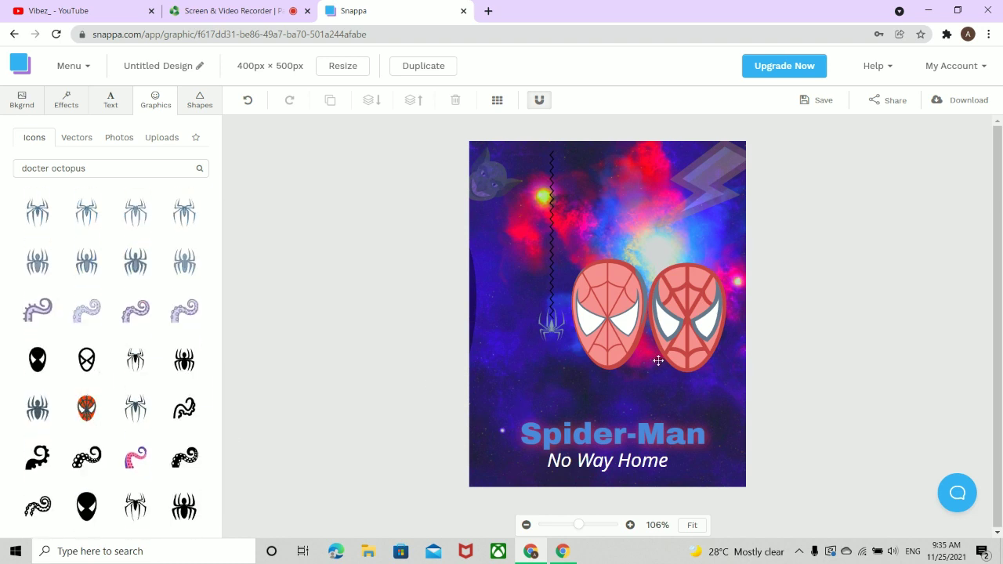
left_click_drag(608, 337, 533, 336)
double_click(470, 308)
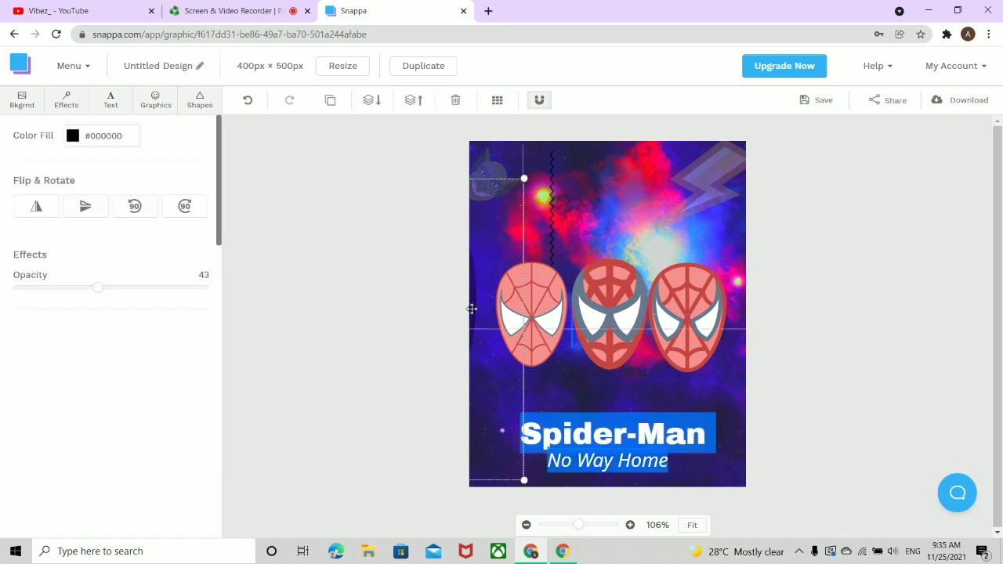
left_click_drag(472, 309, 707, 298)
left_click(407, 300)
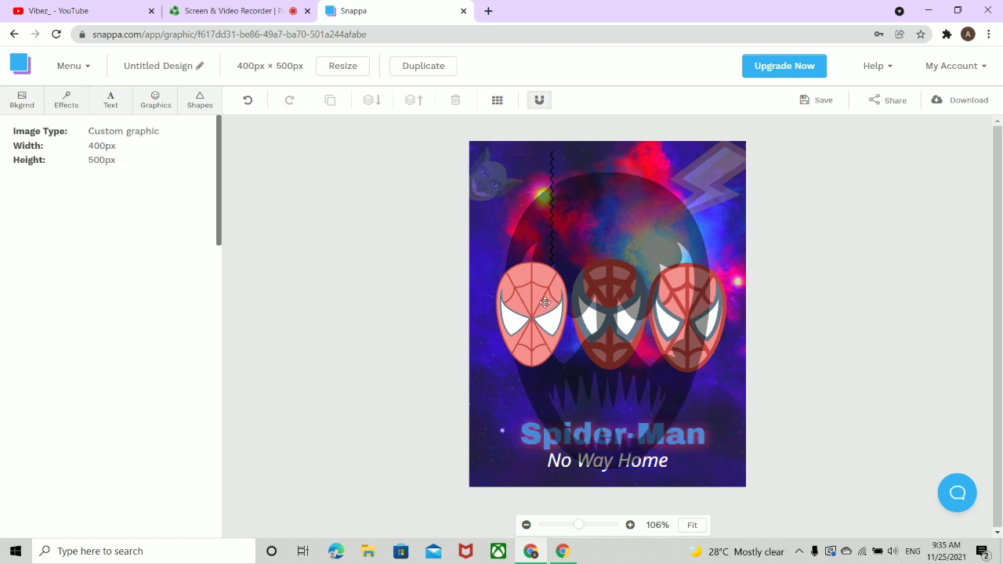
- Send the leftmost Spider-Man mask back in the layer order, behind the Venom face
left_click(544, 303)
left_click(375, 99)
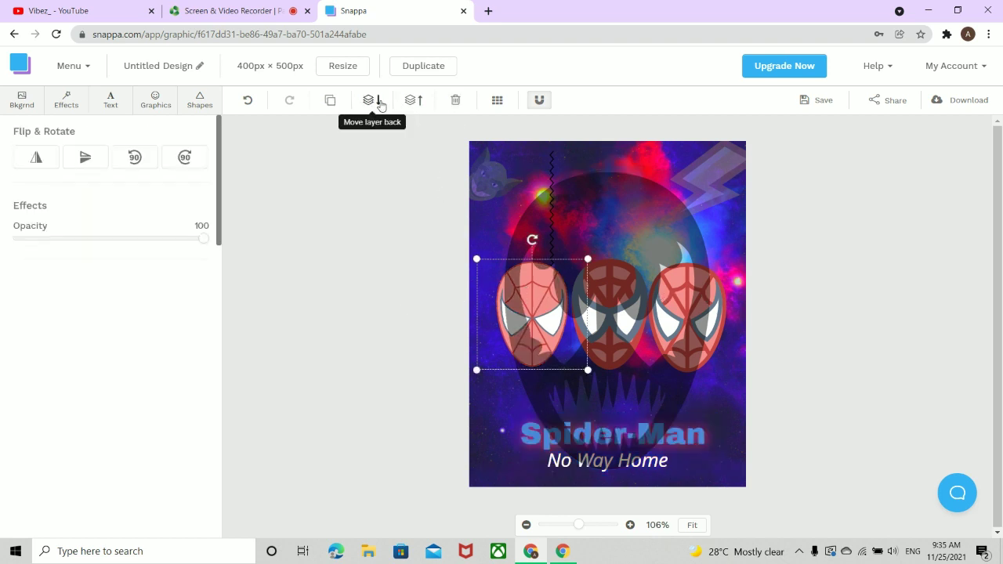
left_click(336, 369)
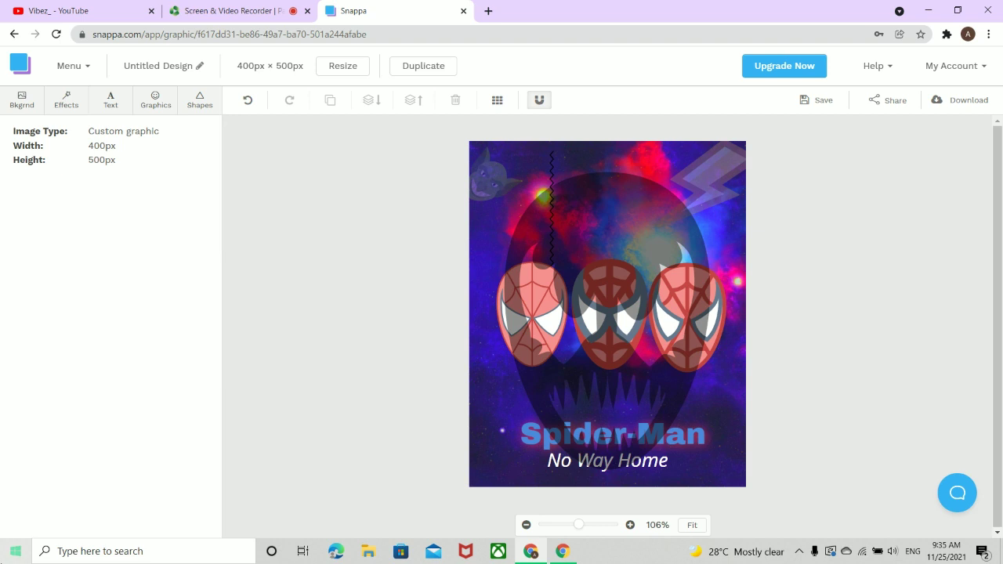
- Search the icons for "electro" and browse the results for a suitable graphic
left_click(85, 115)
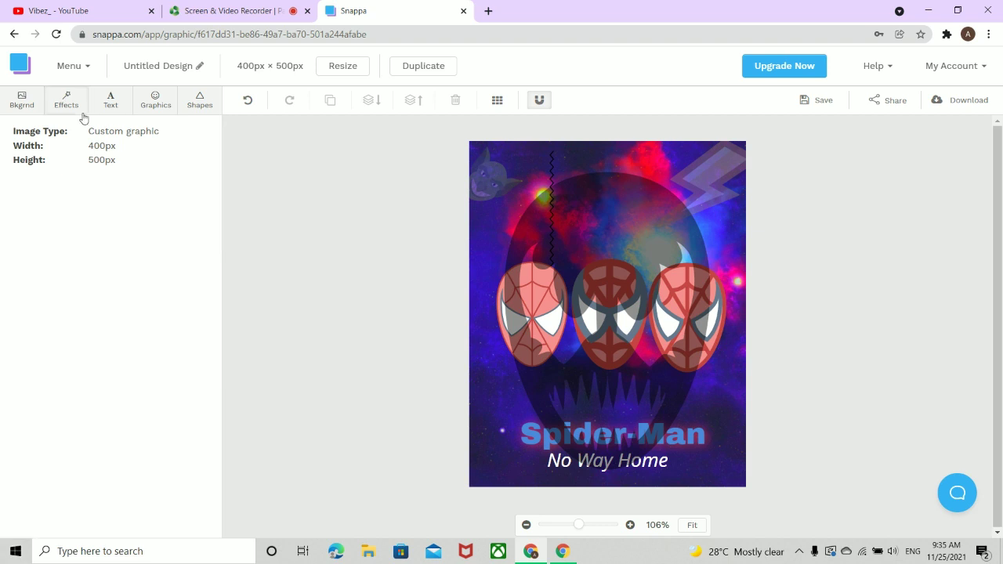
left_click(153, 100)
left_click_drag(155, 167, 1, 185)
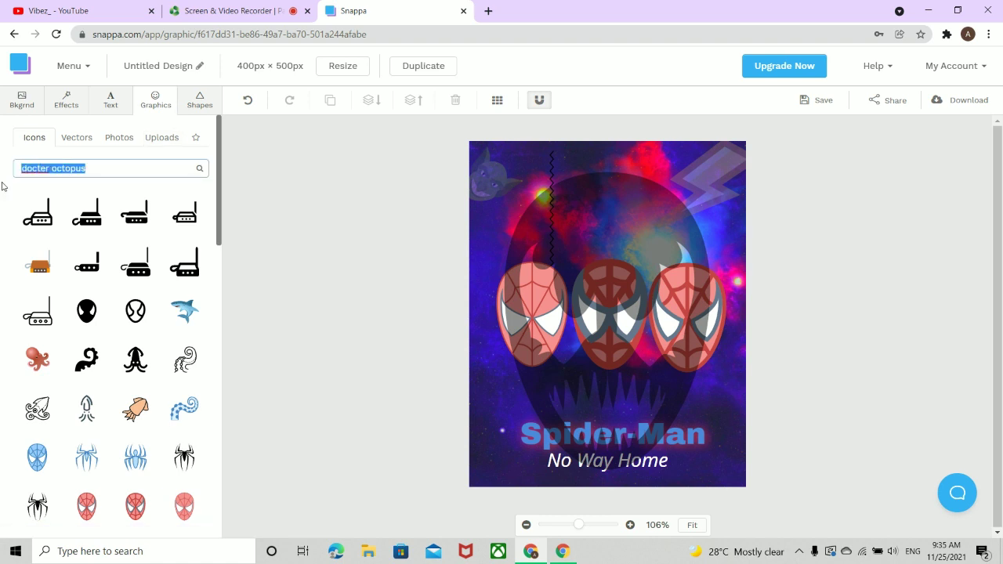
key("BackSpace")
type("li")
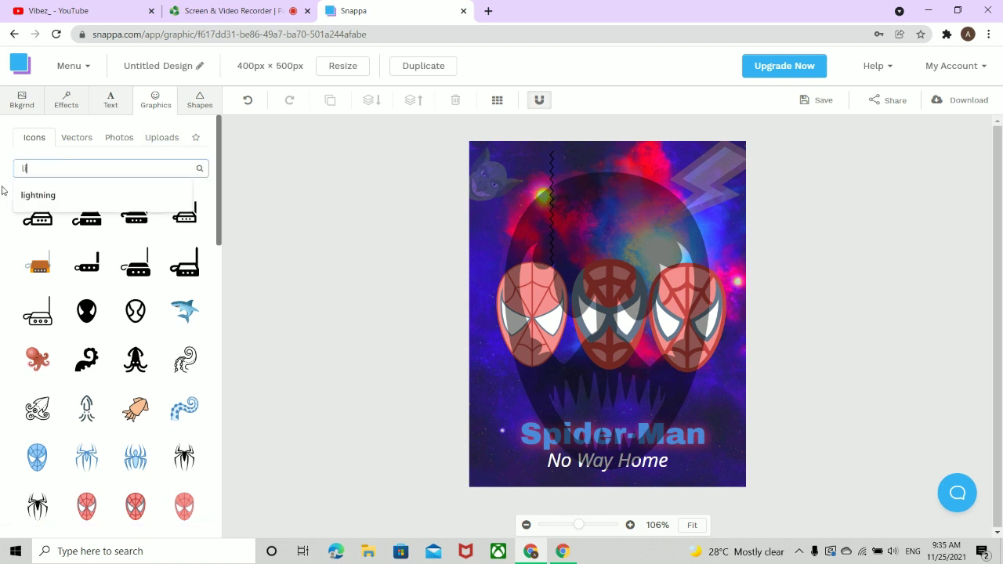
key("BackSpace")
type("electro")
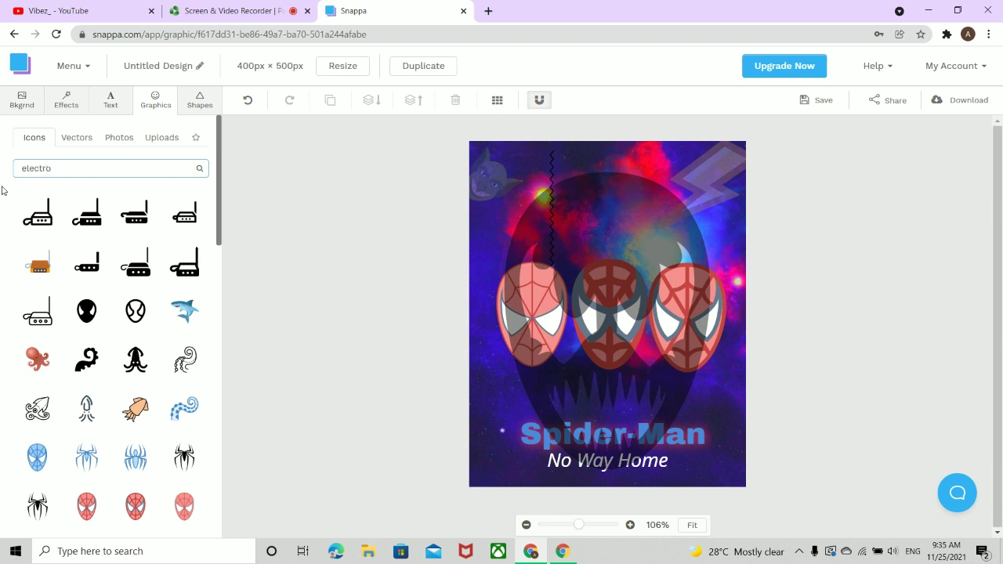
key("Return")
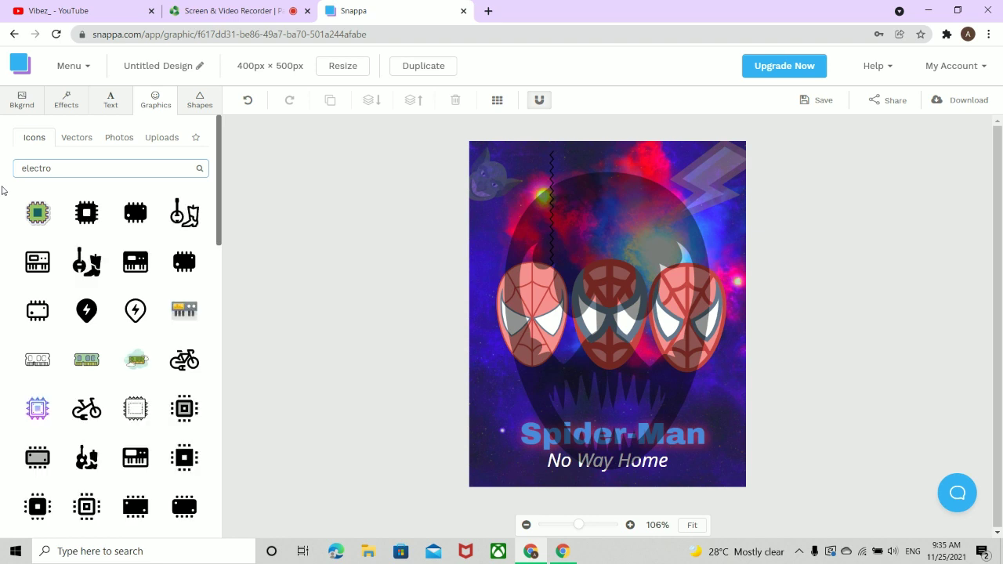
scroll(94, 235, "down", 15)
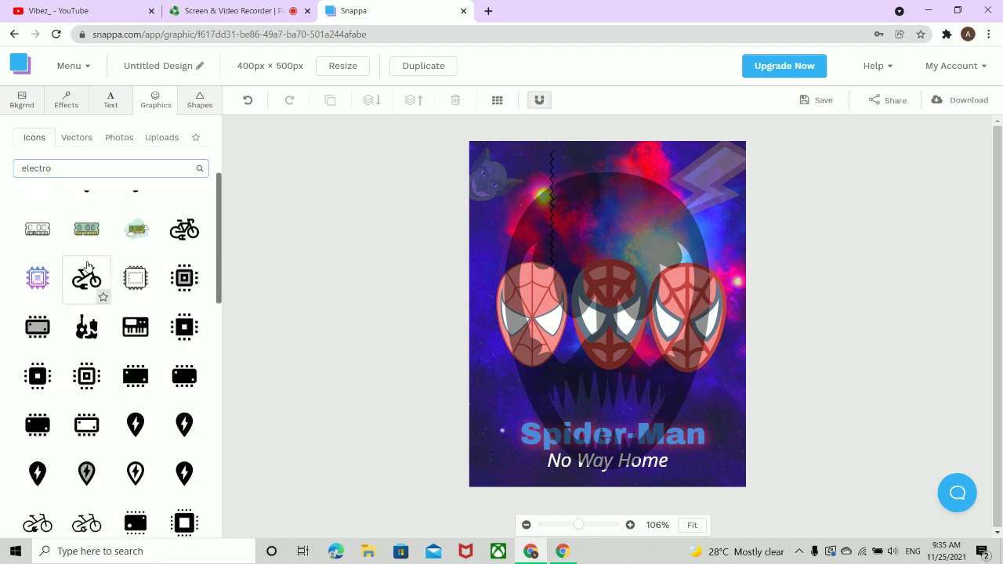
scroll(87, 266, "up", 15)
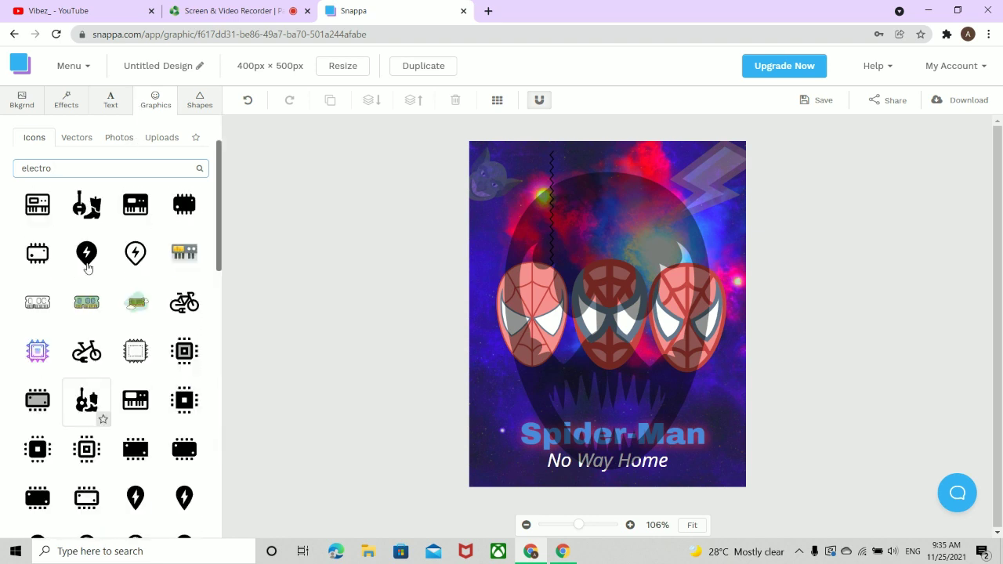
- Search the icons for "lightning" and look through the results for a suitable bolt
left_click_drag(76, 170, 2, 198)
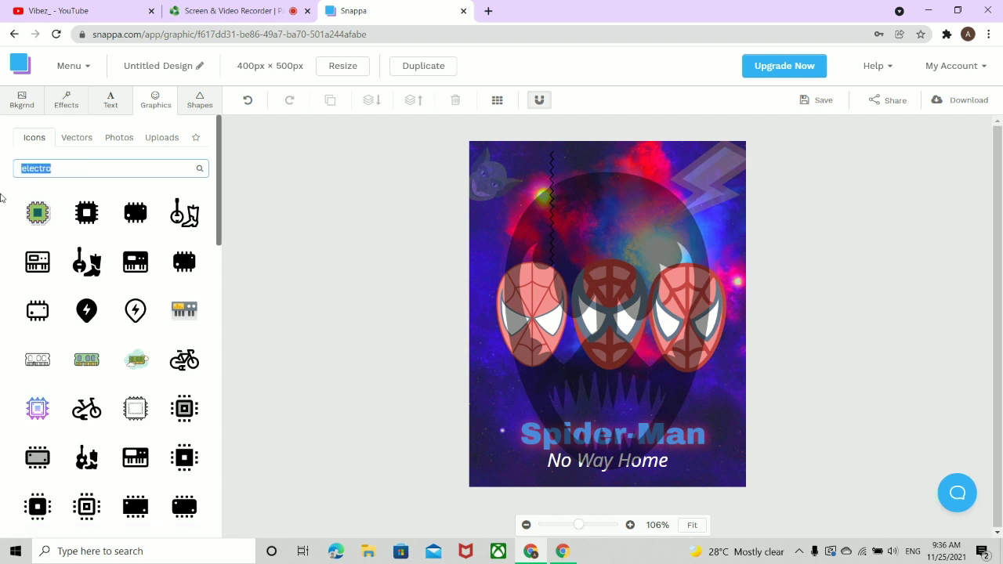
type("light")
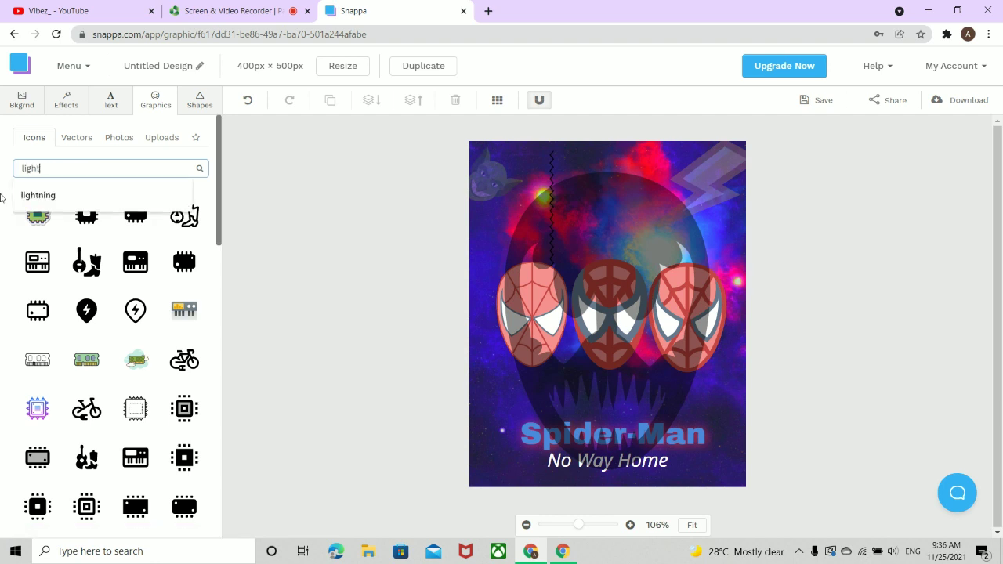
type("ning")
key("Return")
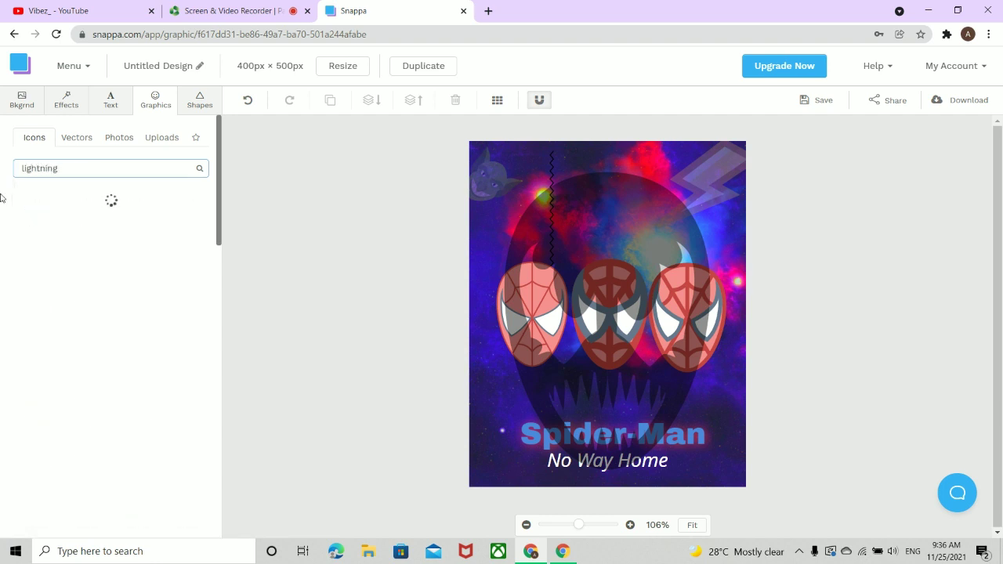
scroll(123, 337, "down", 10)
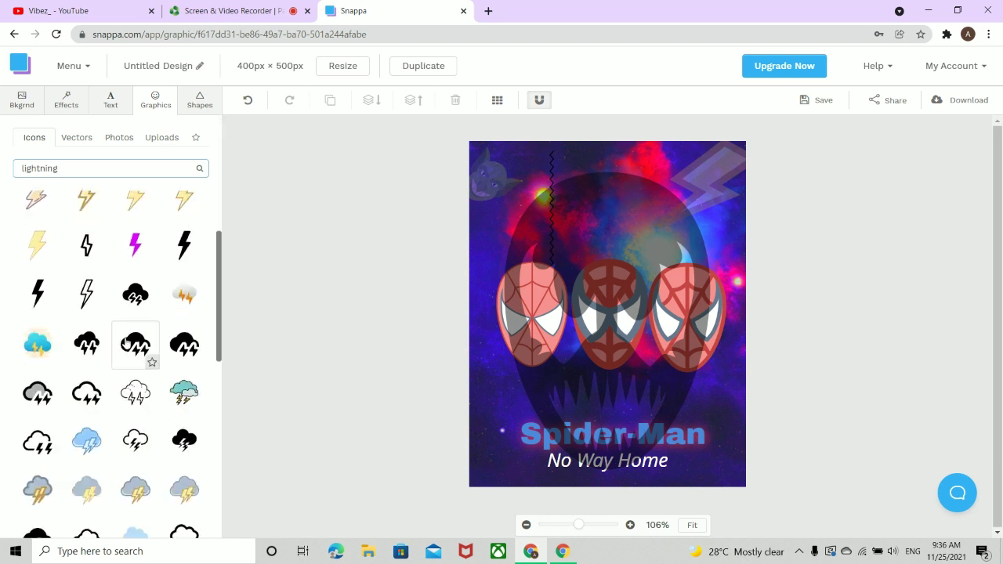
scroll(123, 313, "down", 5)
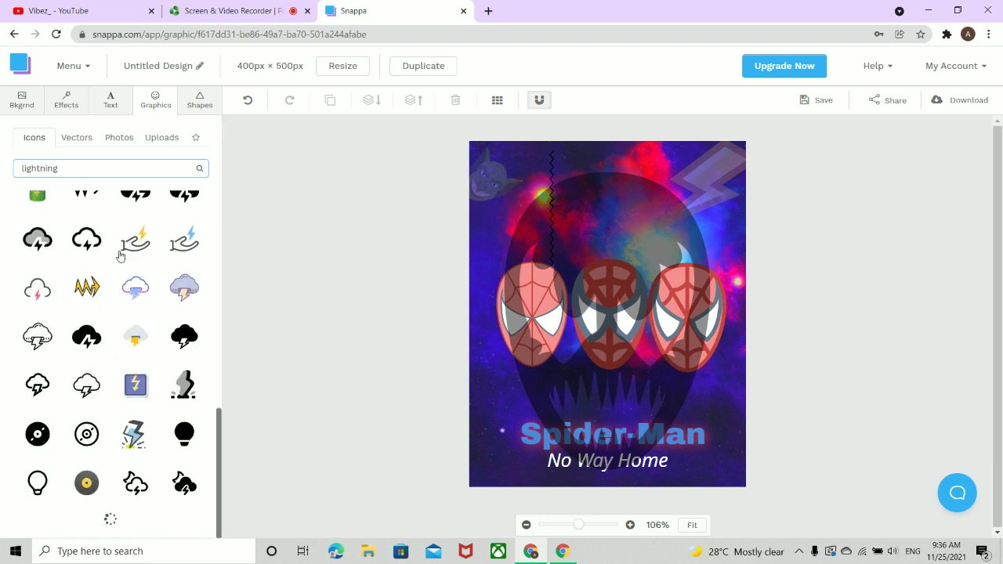
scroll(125, 298, "down", 10)
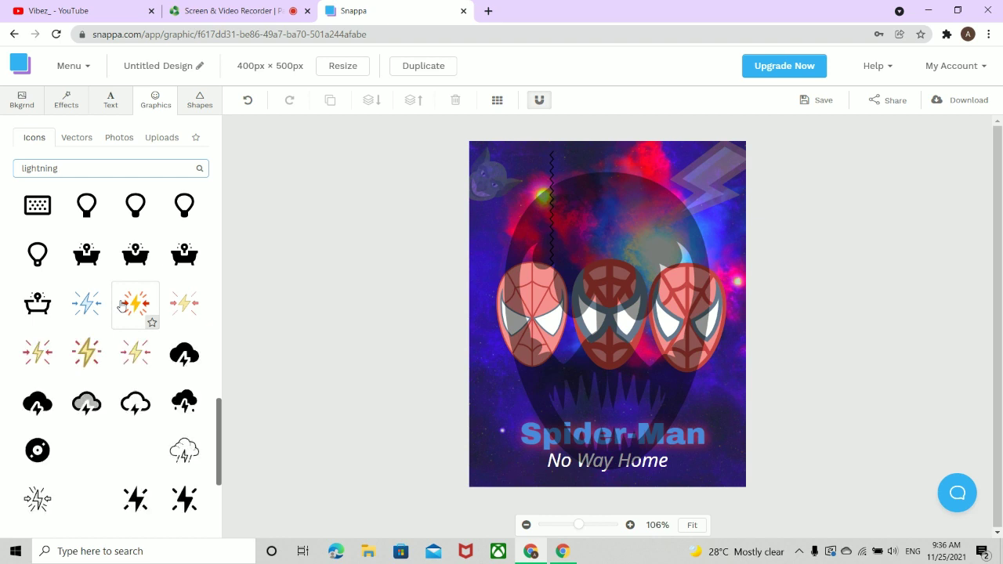
scroll(123, 302, "down", 5)
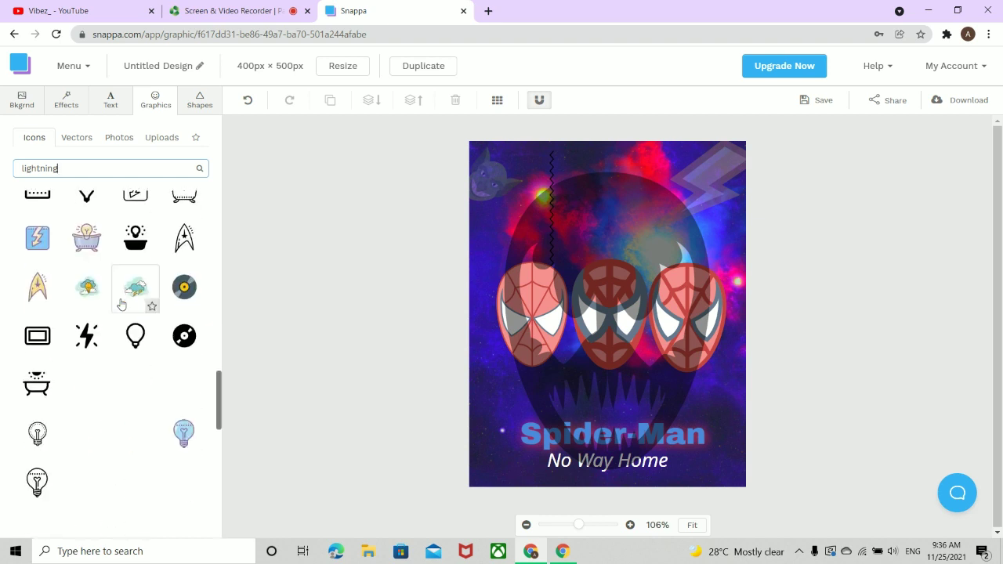
- Search the icons for "sand" and look through the results for a suitable graphic
left_click_drag(100, 167, 18, 168)
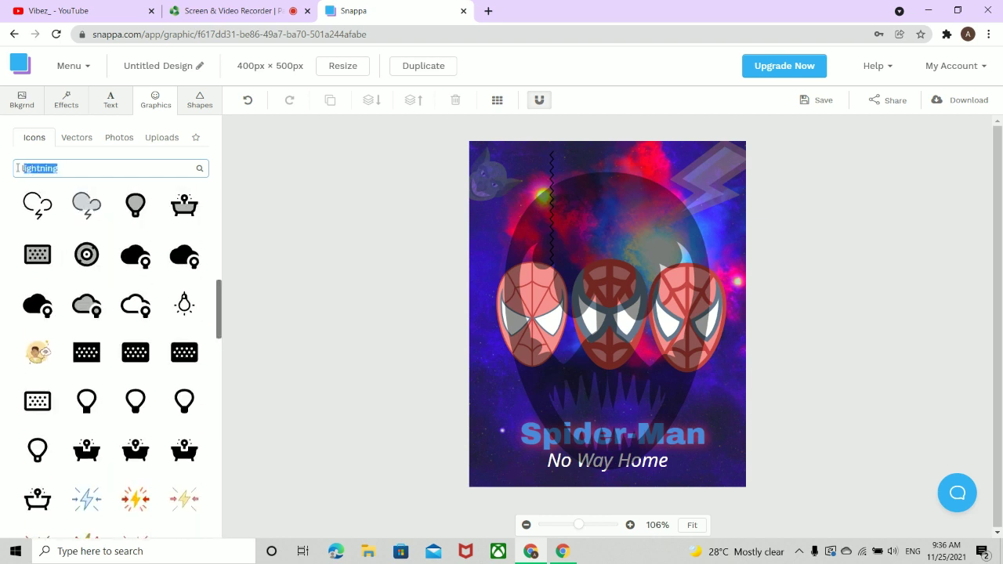
key("BackSpace")
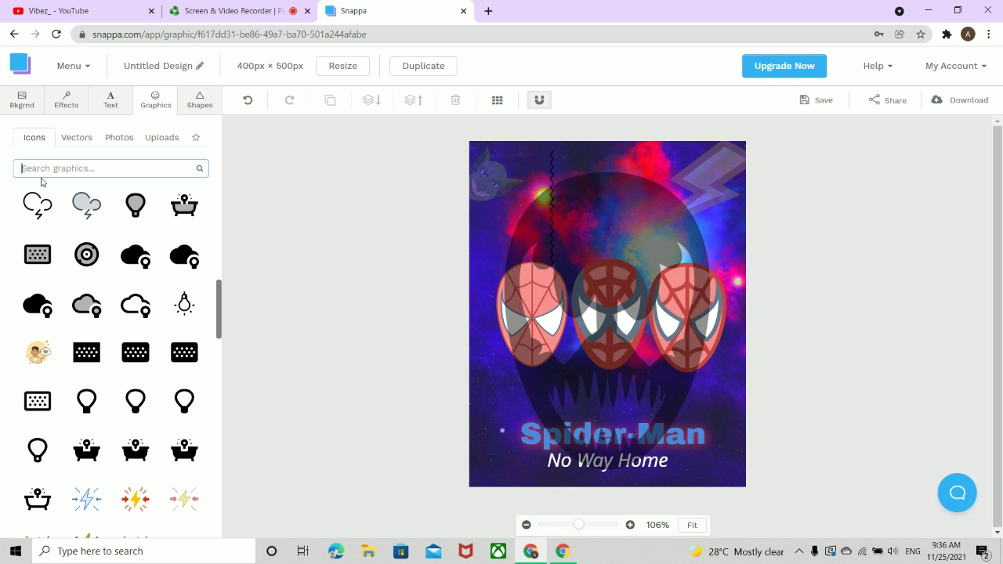
type("sand")
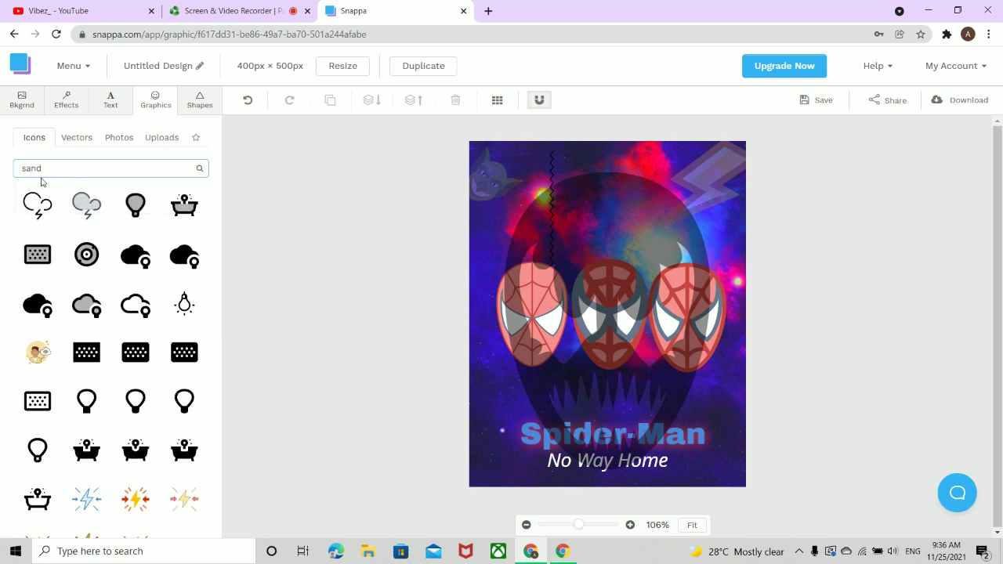
key("Return")
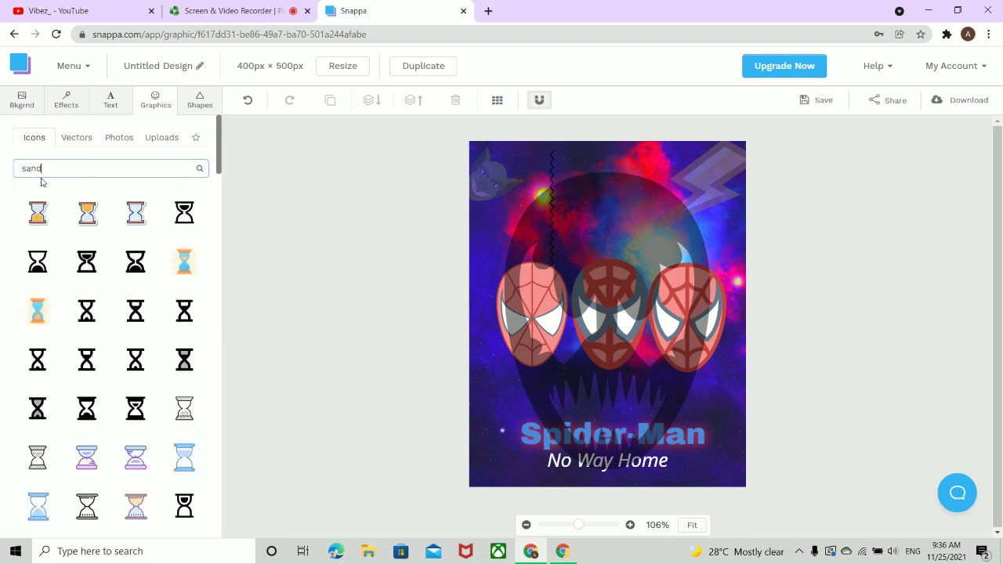
scroll(197, 336, "down", 10)
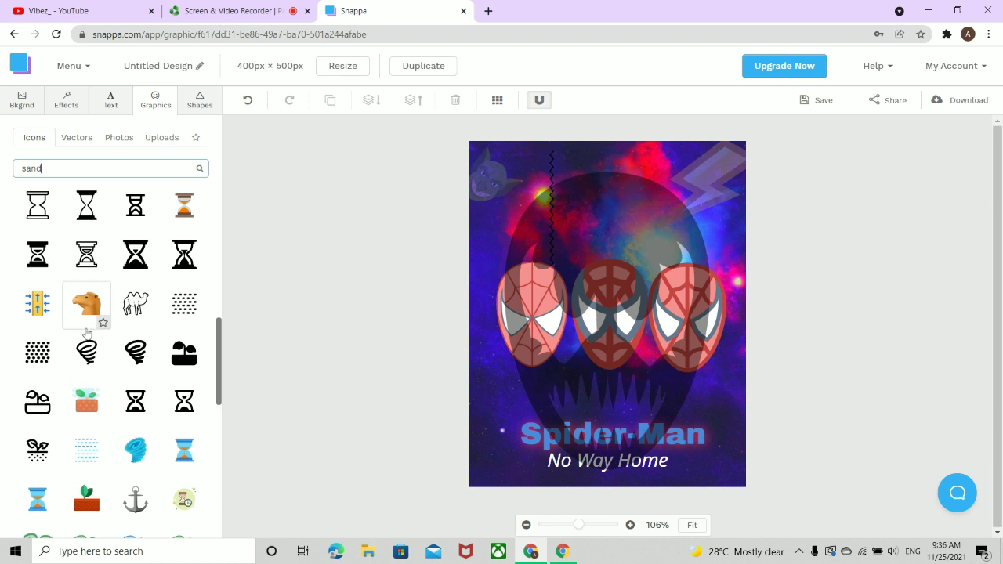
scroll(86, 334, "down", 3)
scroll(86, 335, "down", 5)
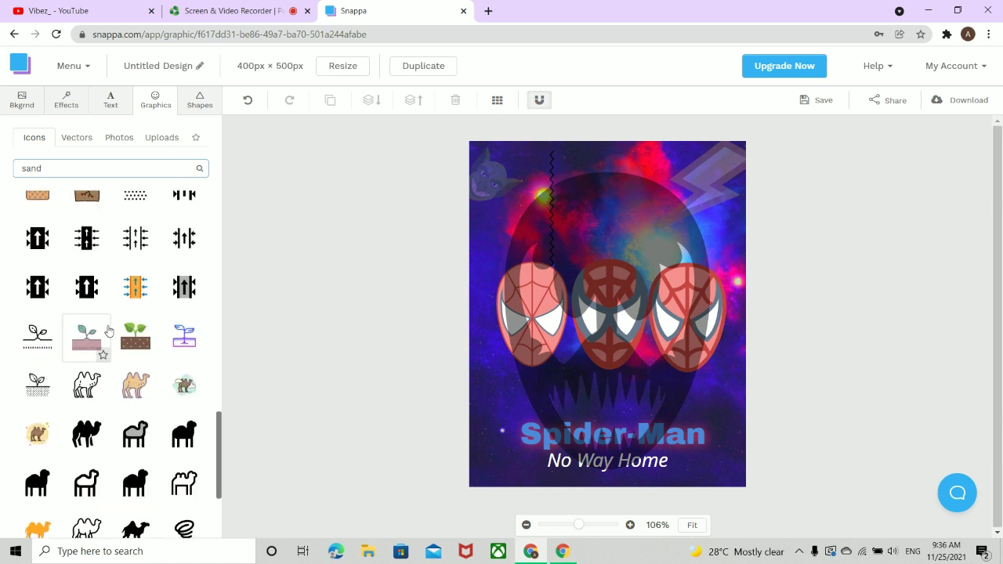
scroll(101, 326, "down", 3)
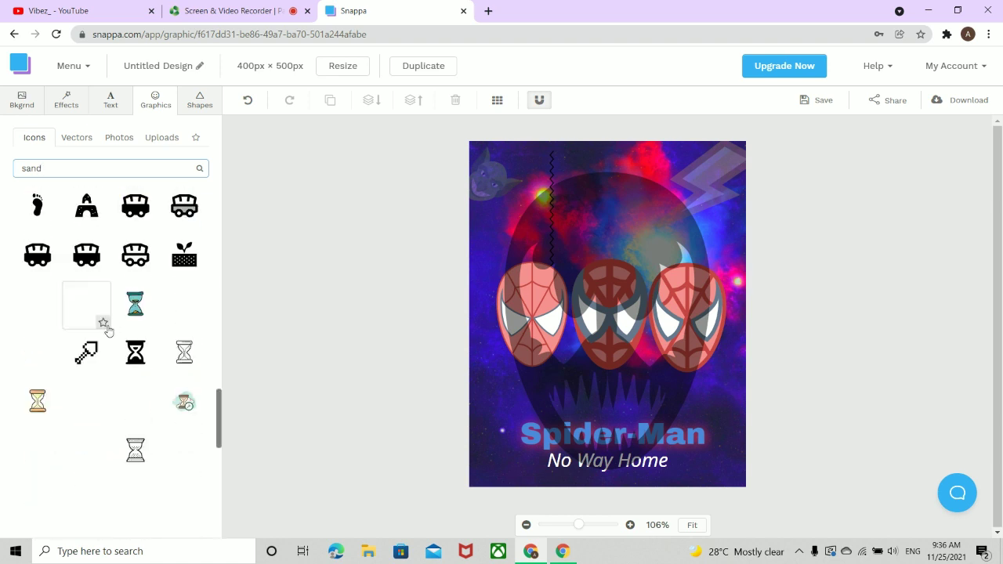
scroll(86, 361, "down", 6)
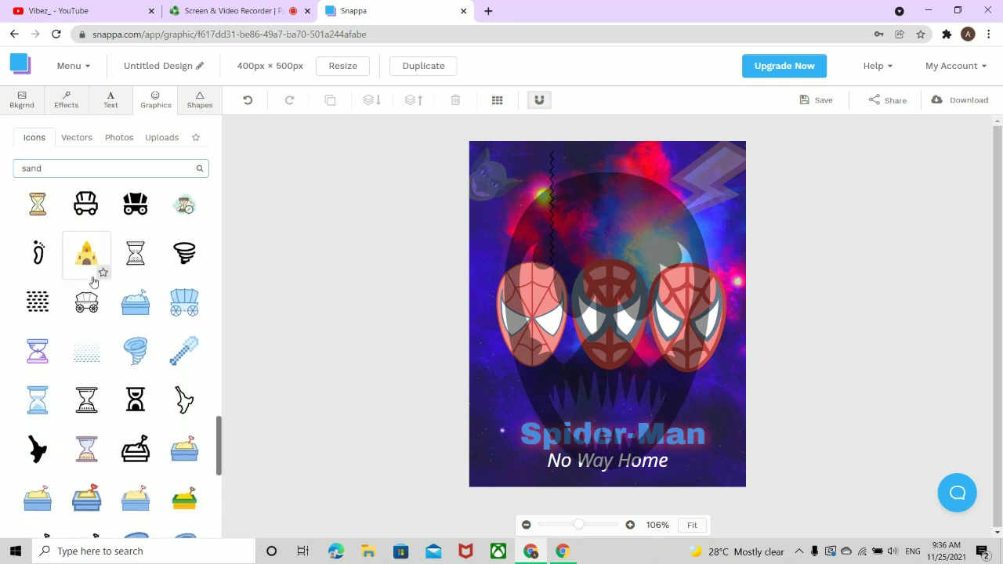
scroll(92, 284, "down", 10)
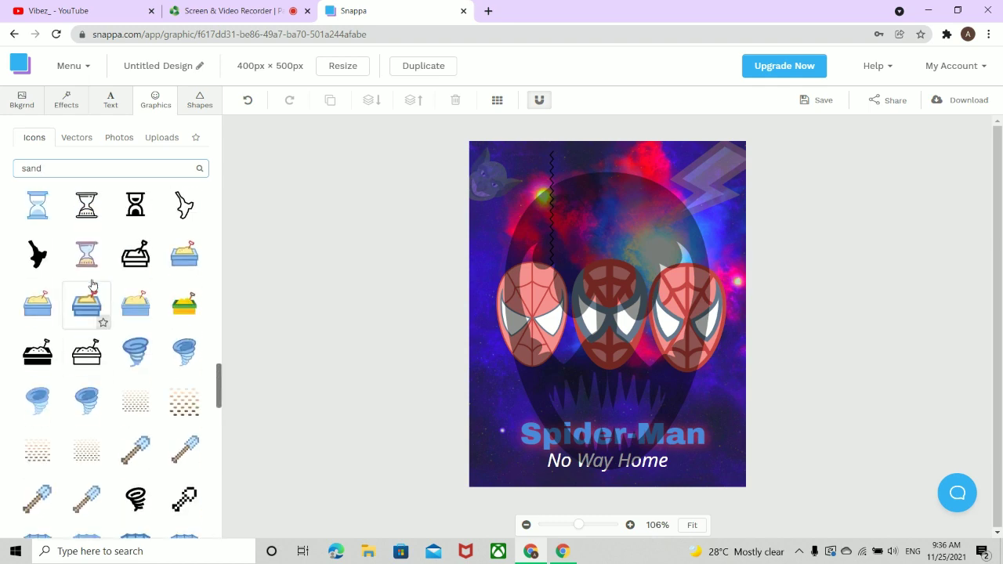
scroll(91, 292, "down", 2)
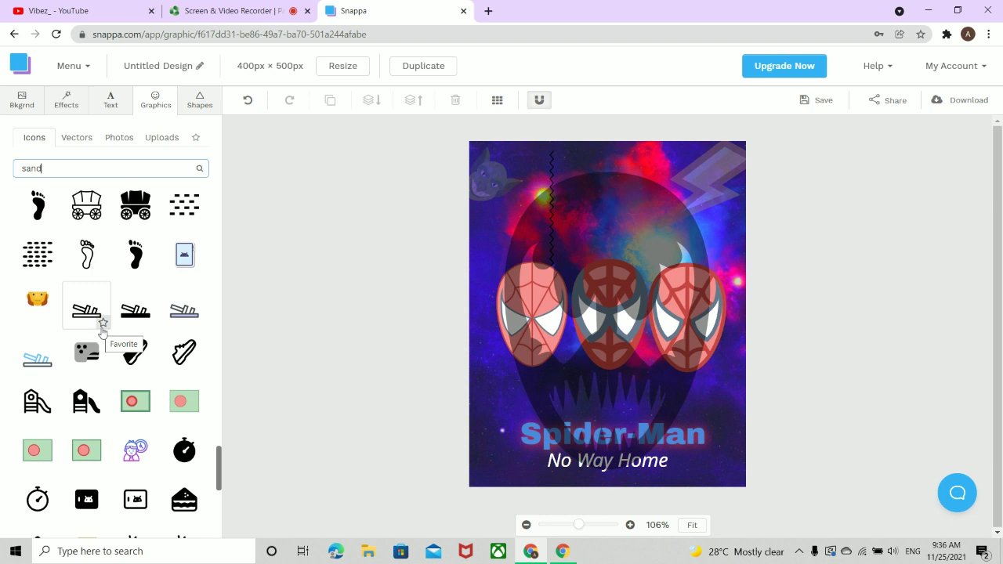
- Set the opacity of the Venom face to 65
left_click(613, 253)
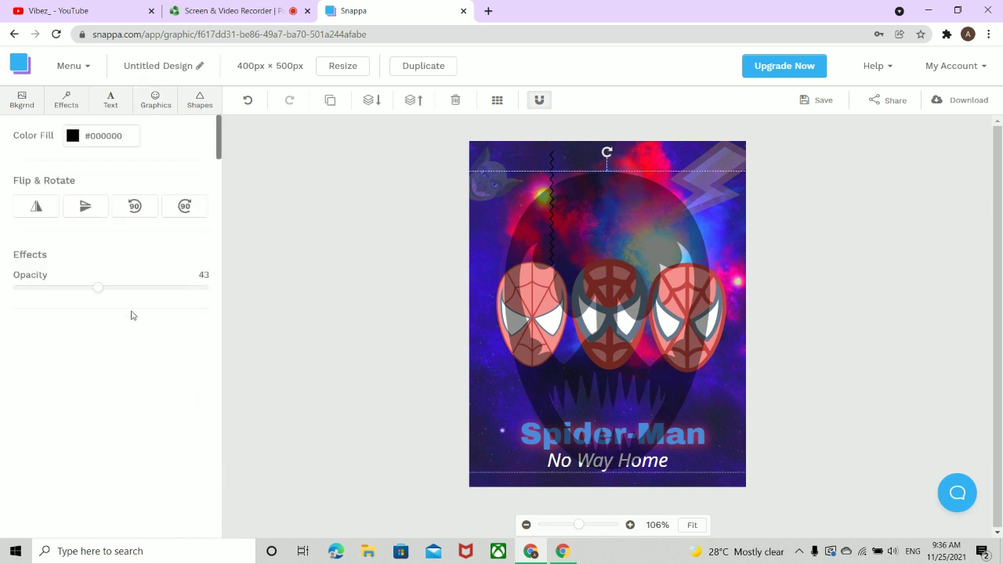
left_click_drag(97, 286, 141, 294)
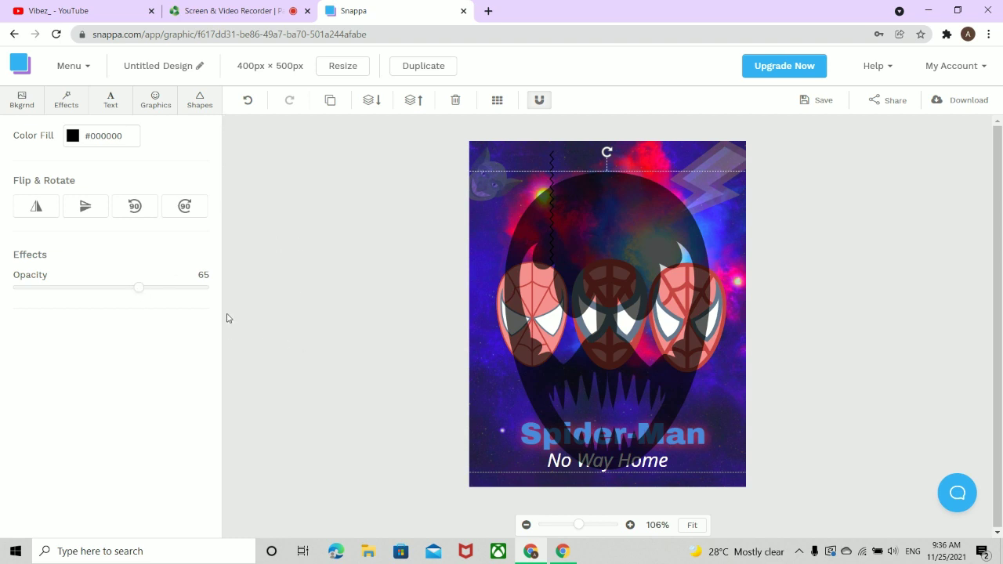
- Search the icons for "marvel"
left_click(104, 110)
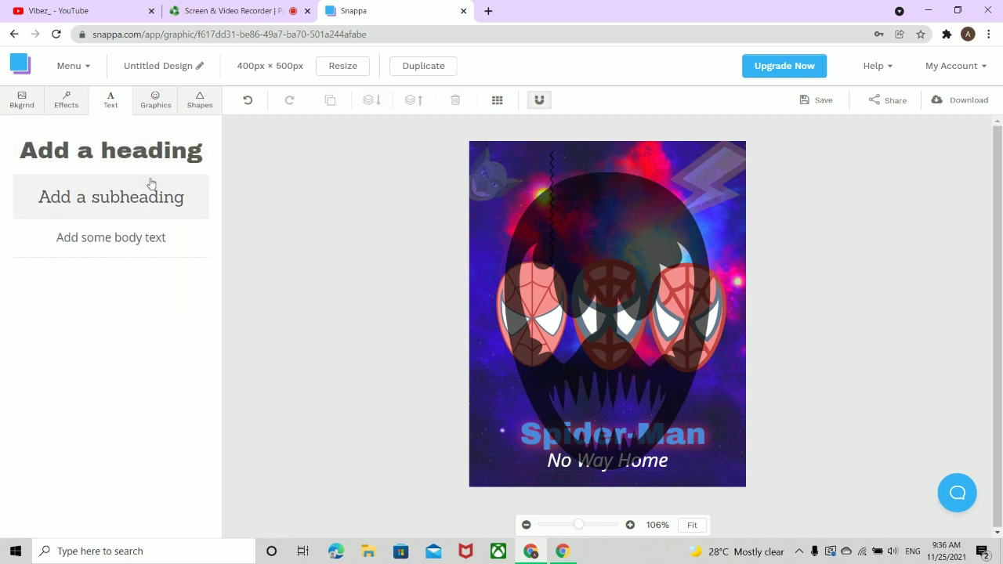
left_click(149, 102)
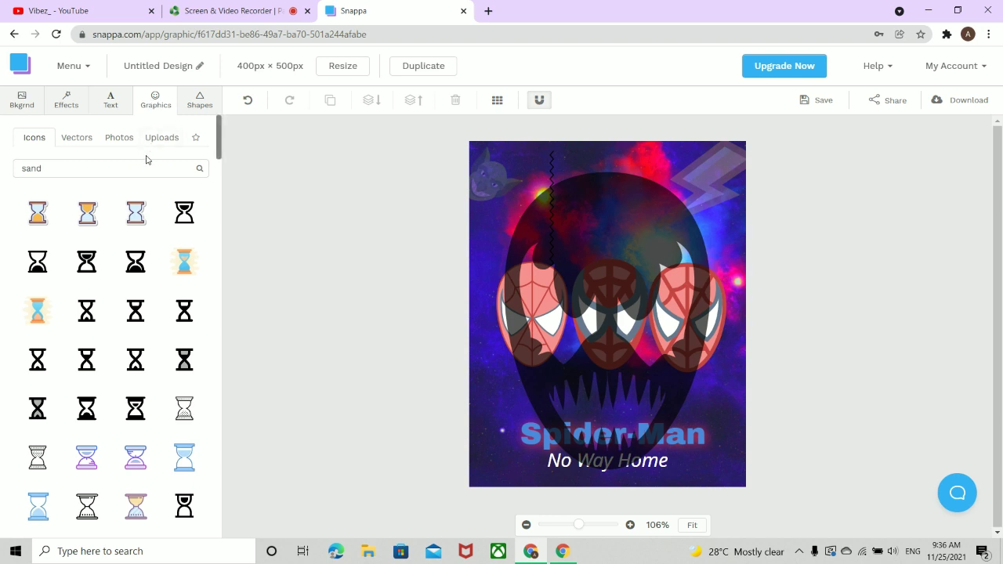
double_click(97, 167)
type("marve")
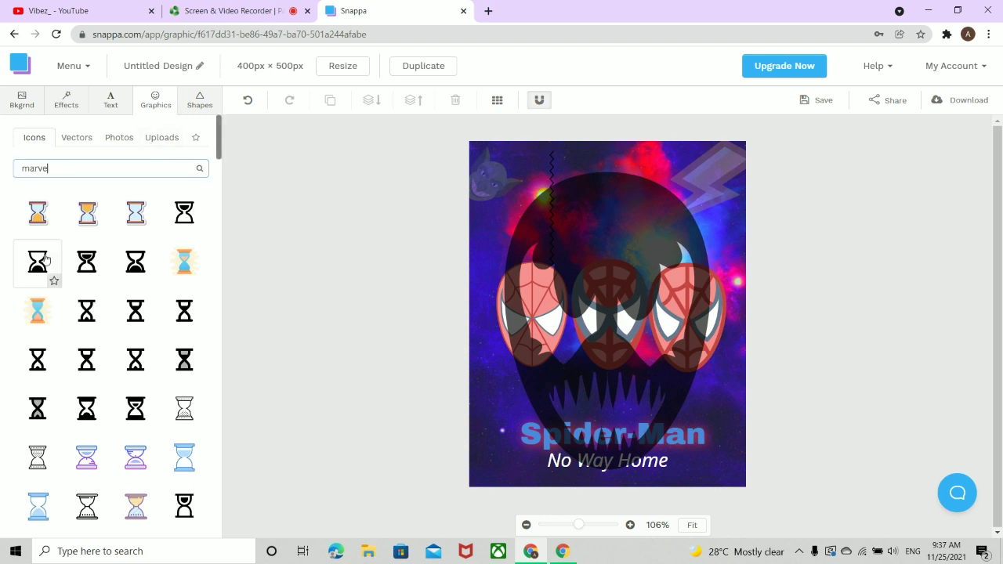
type("l")
key("Return")
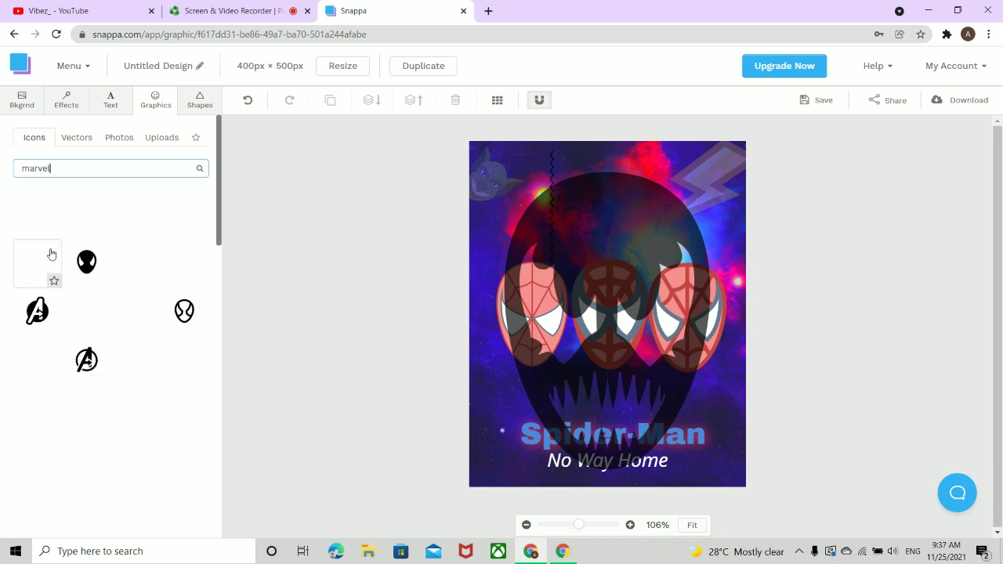
- Look through the "marvel" icon results for another graphic that suits the poster
scroll(99, 224, "down", 5)
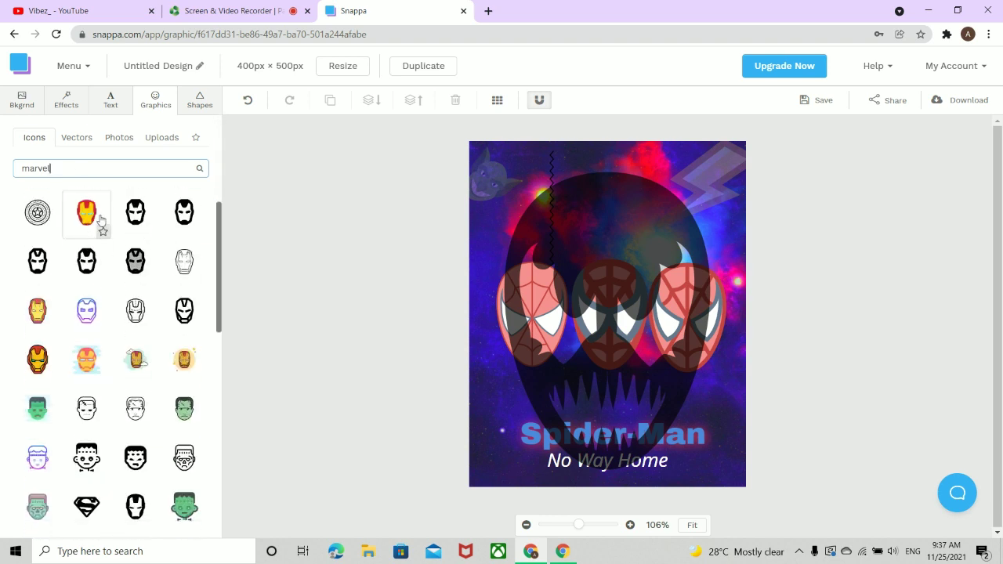
scroll(100, 228, "down", 5)
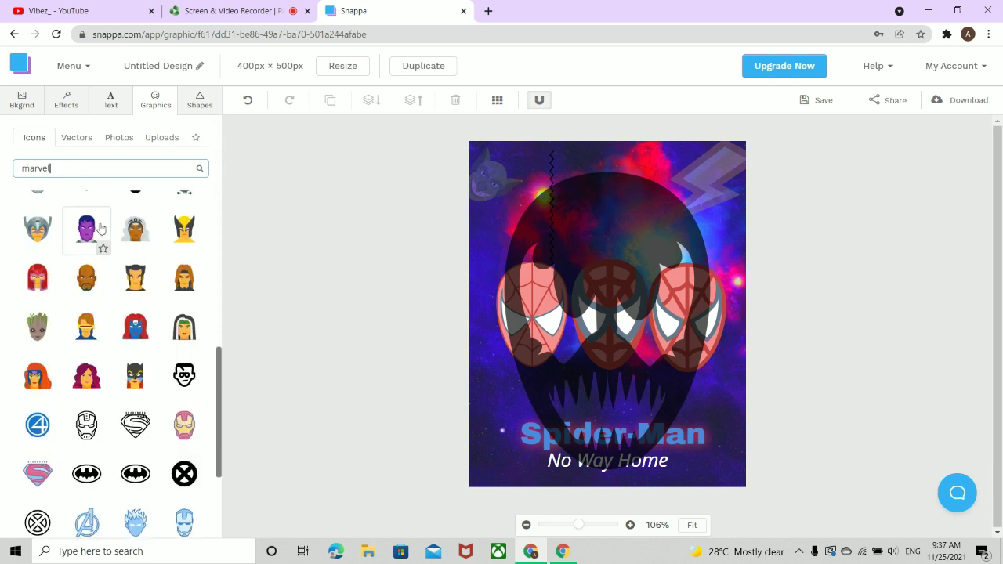
scroll(101, 228, "down", 2)
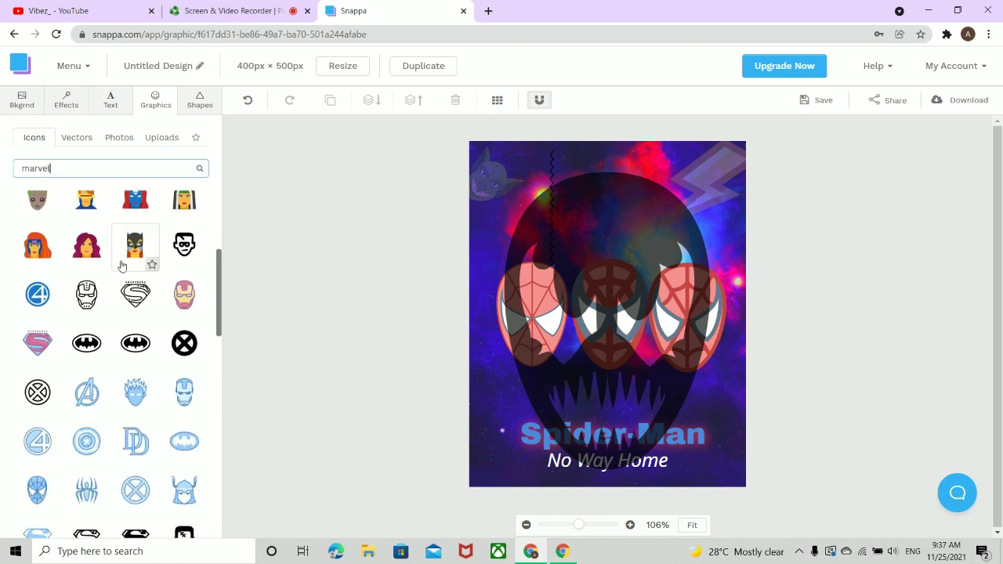
scroll(133, 290, "down", 1)
scroll(137, 306, "down", 2)
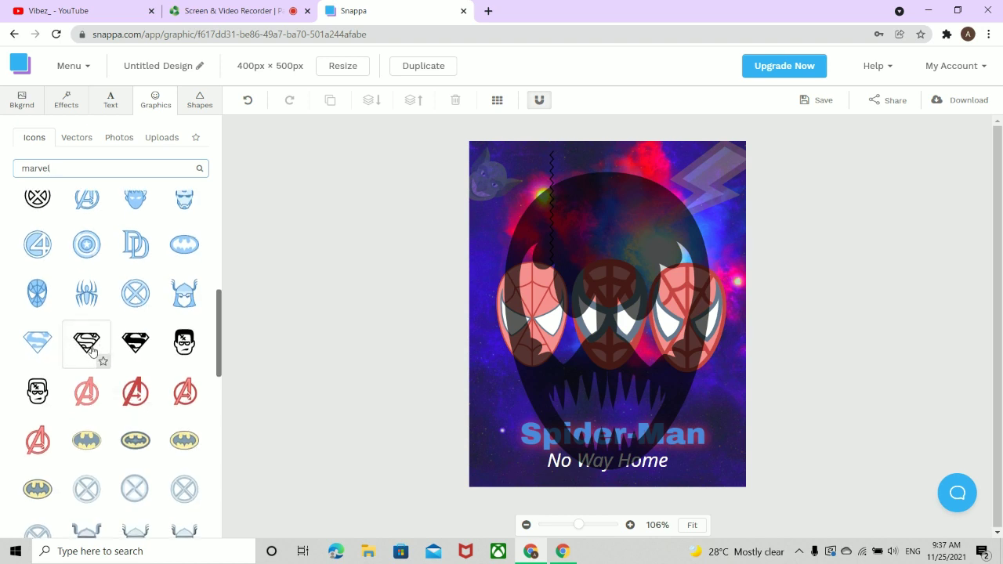
scroll(91, 348, "down", 3)
scroll(94, 345, "down", 3)
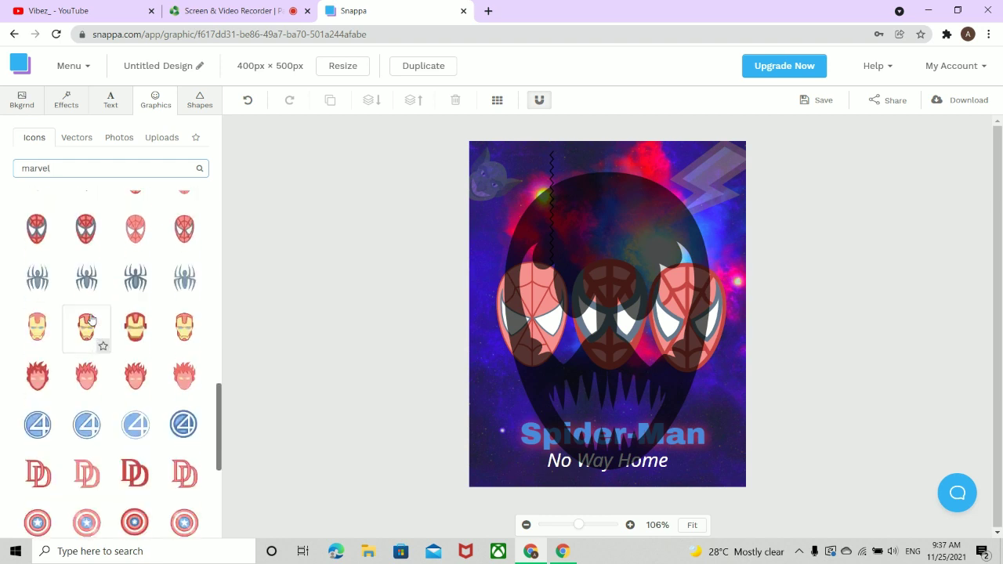
scroll(79, 322, "down", 5)
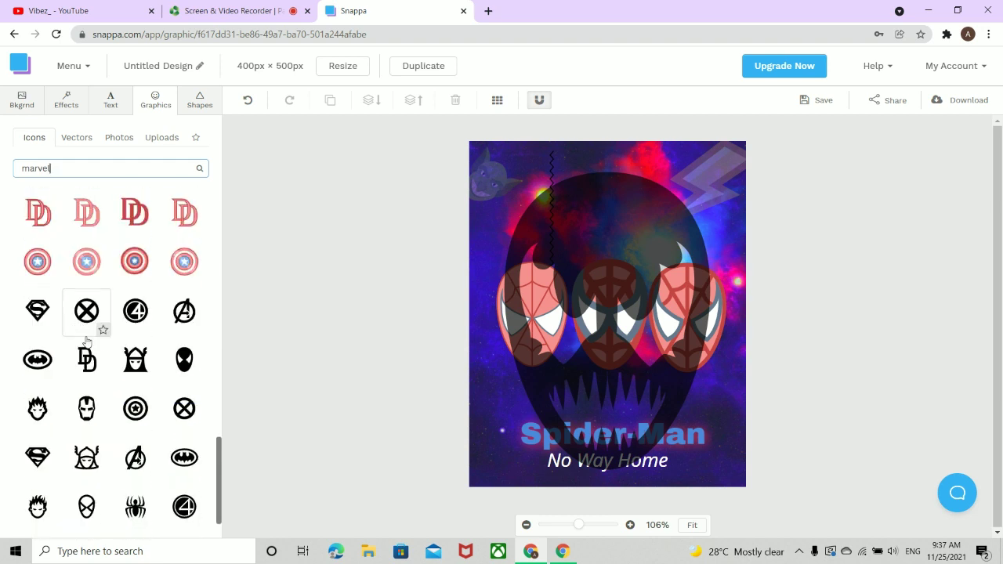
scroll(148, 313, "up", 10)
scroll(131, 307, "up", 5)
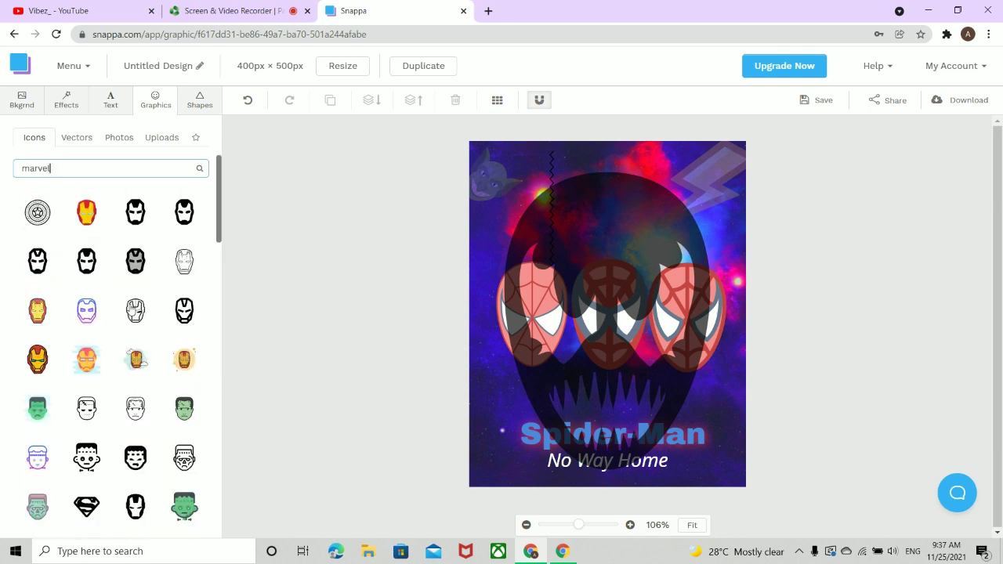
double_click(84, 168)
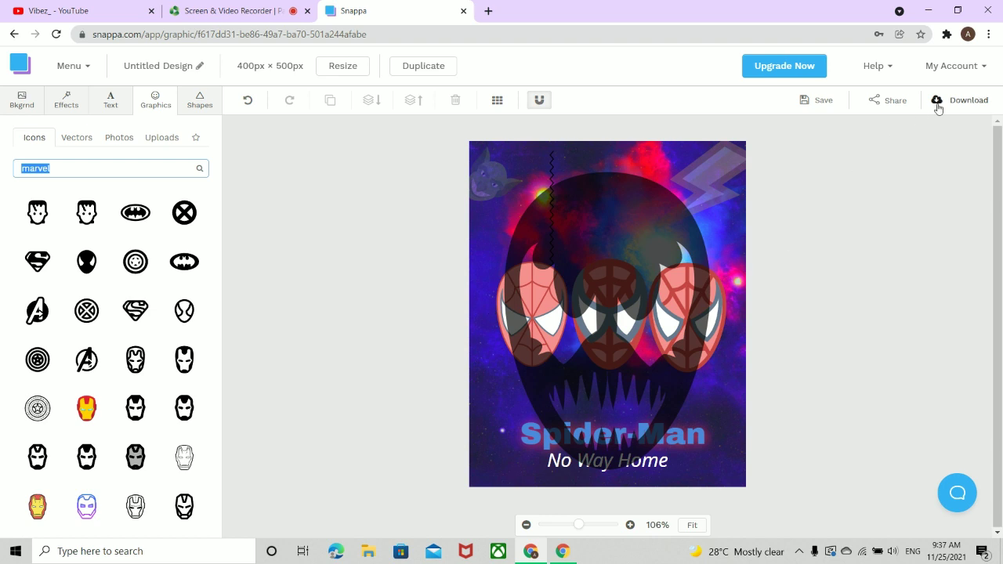
- Rename the untitled design as "Spider-Man : No Way Home Poster"
left_click(163, 68)
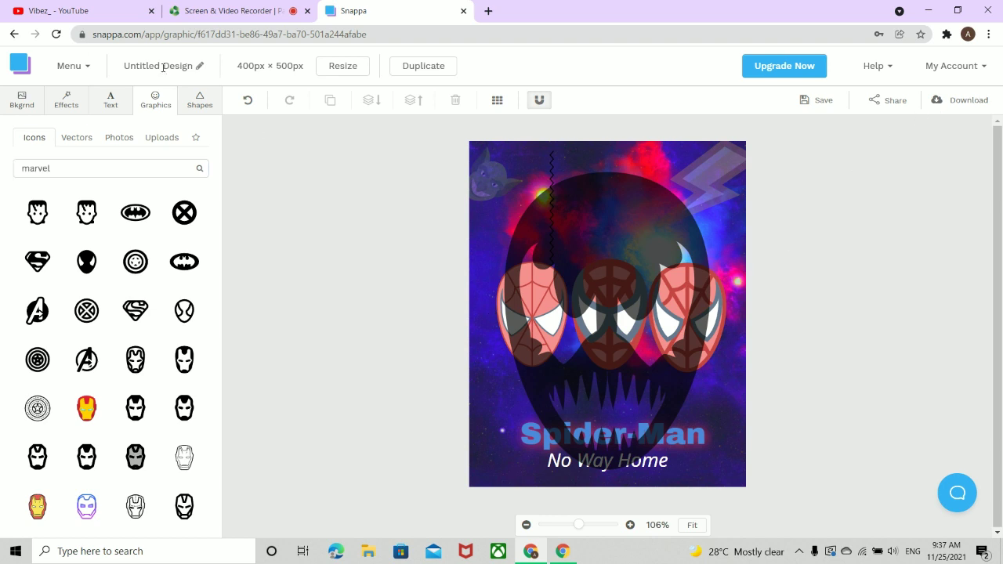
double_click(163, 67)
left_click(153, 63)
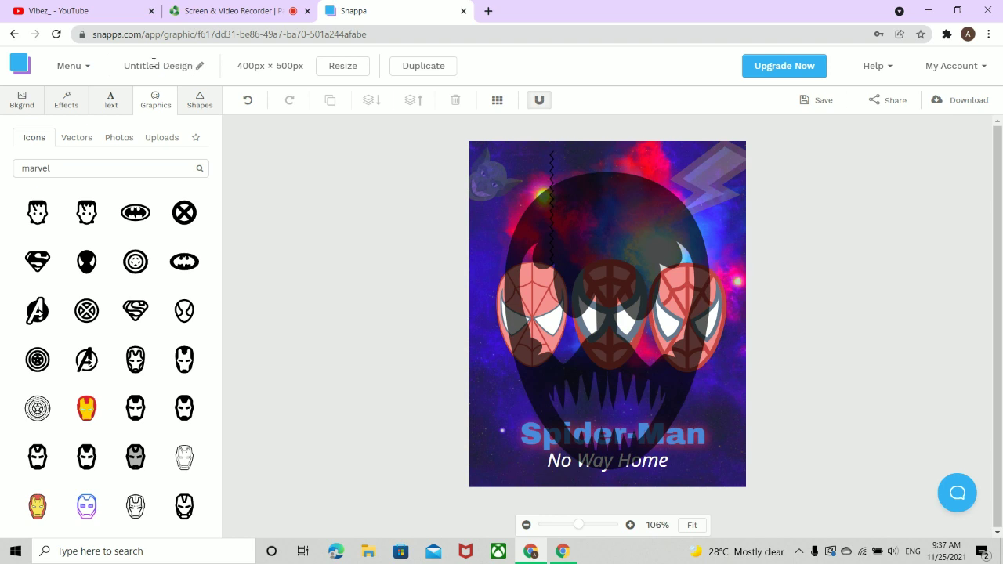
left_click(198, 65)
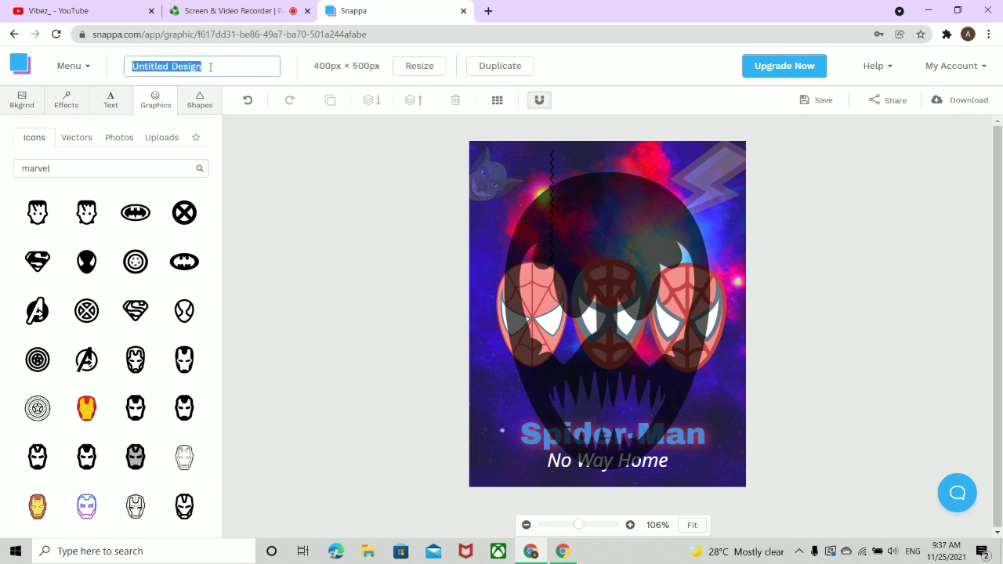
key("BackSpace")
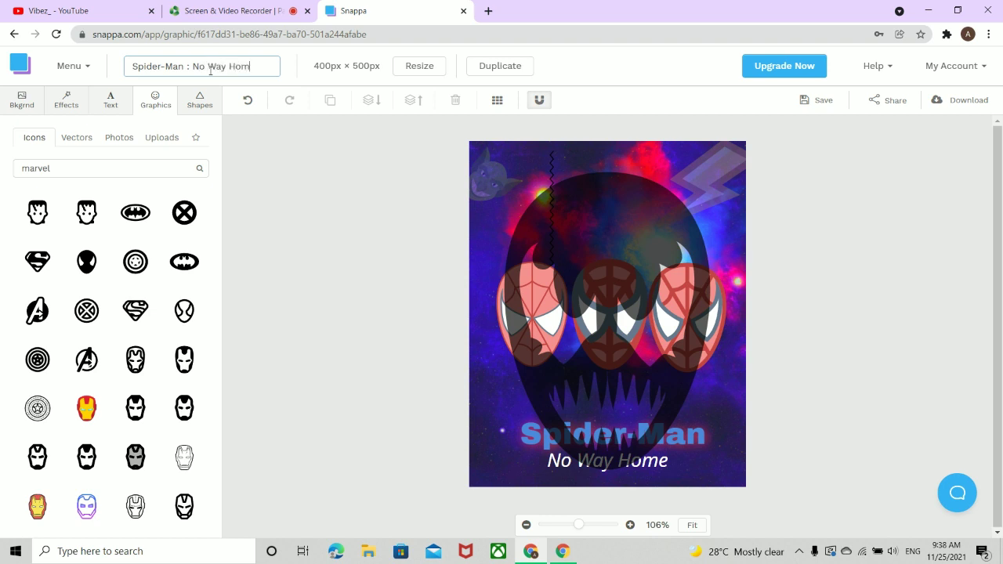
type("ster")
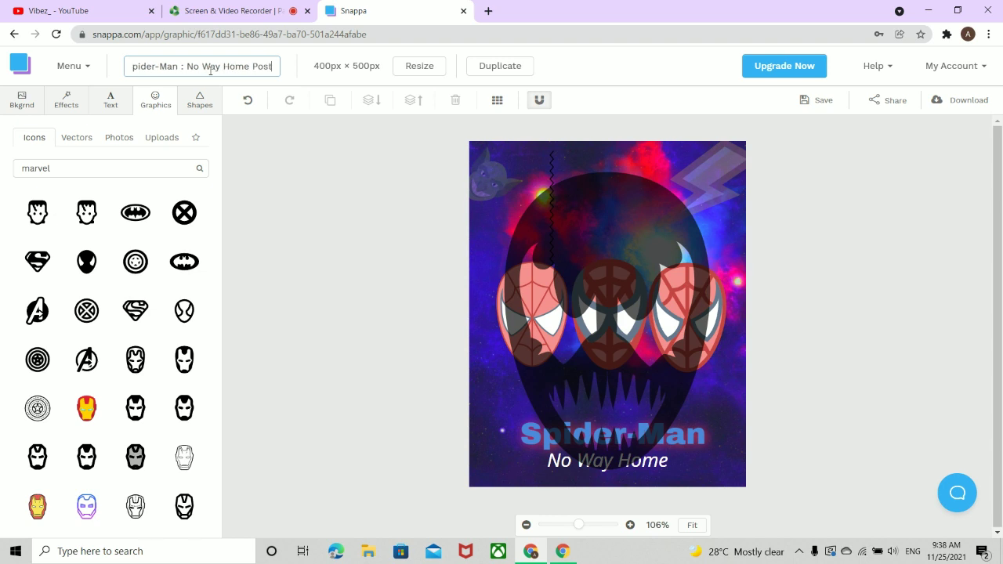
left_click(387, 208)
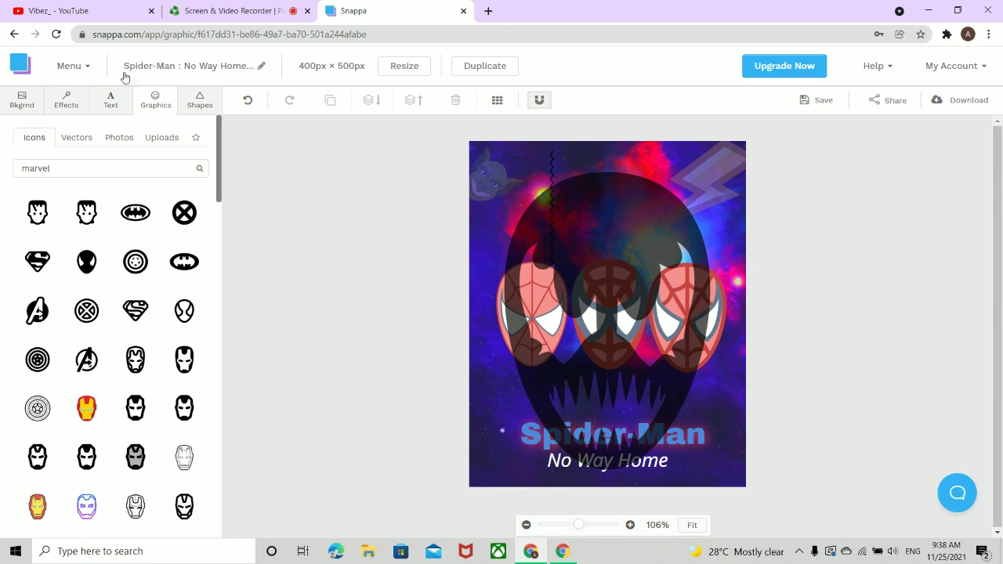
left_click(196, 11)
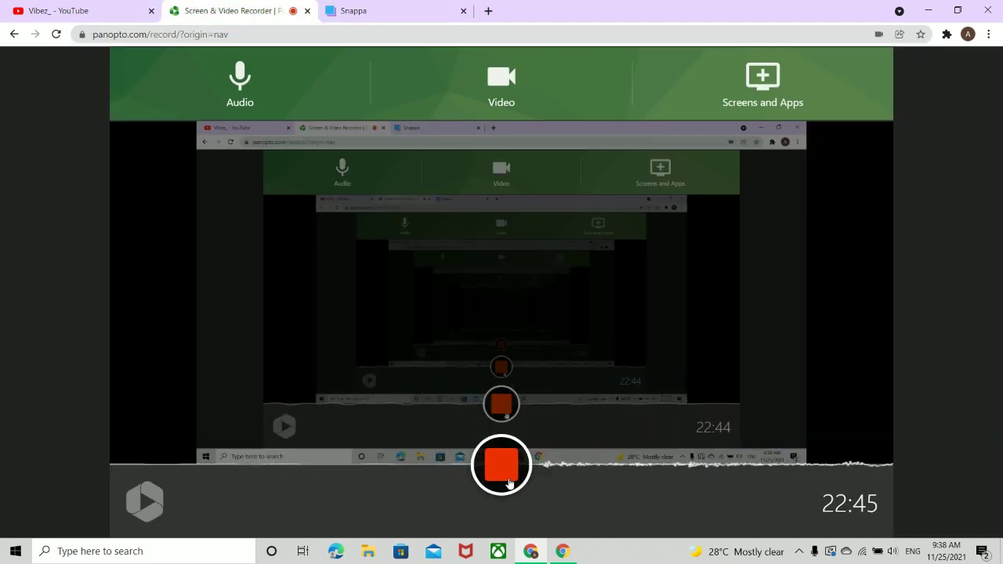